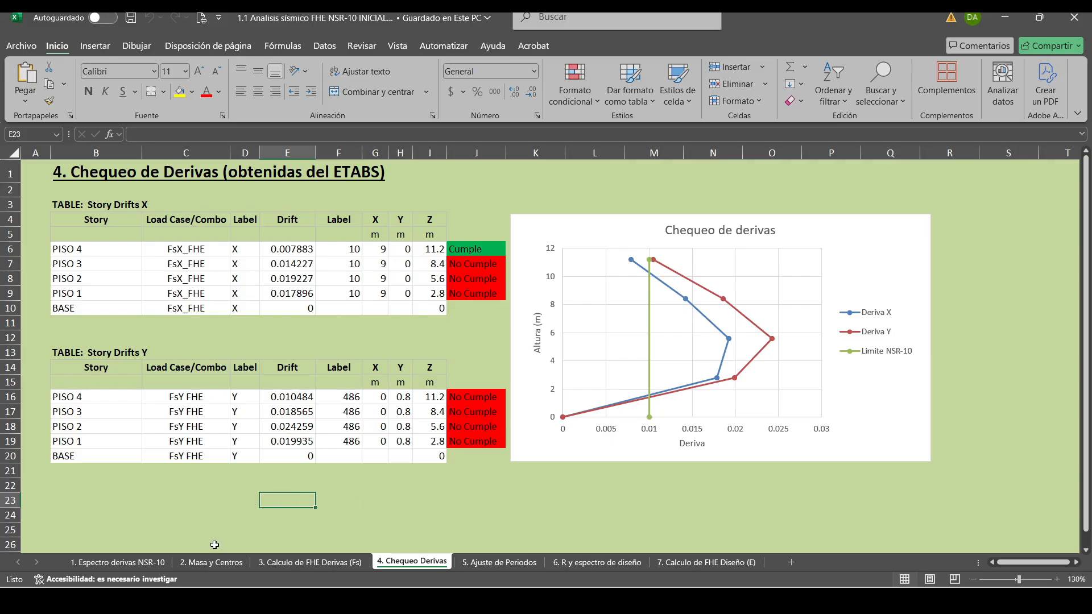
Go to the "2. Masa y Centros" sheet and save the workbook as "1.2 Analisis sísmico FHE NSR-10 DERIVAS.xlsx", replacing the existing file.
left_click(212, 562)
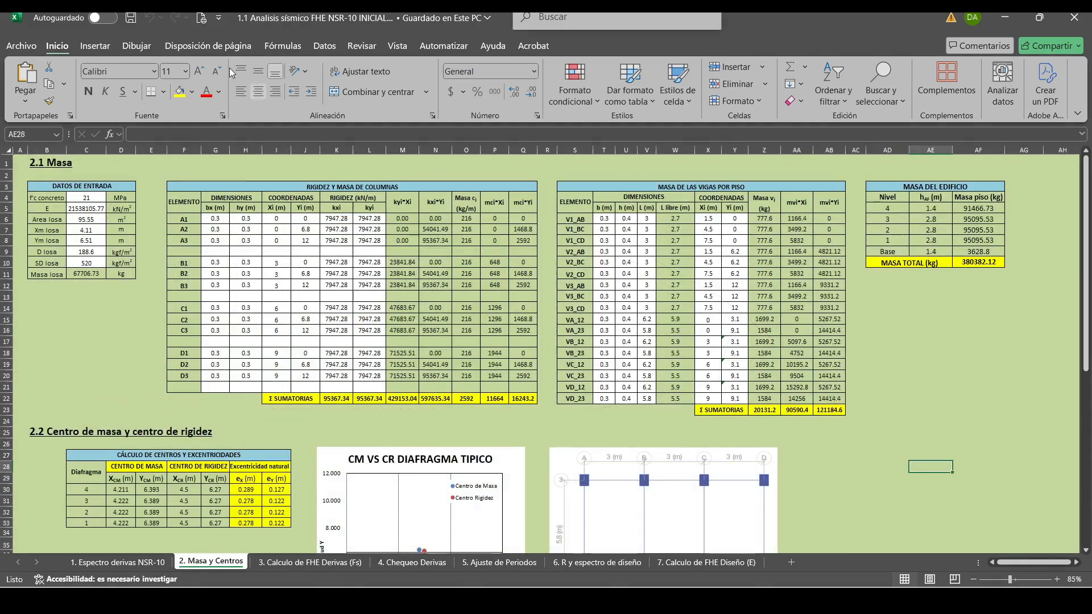
left_click(11, 46)
left_click(48, 214)
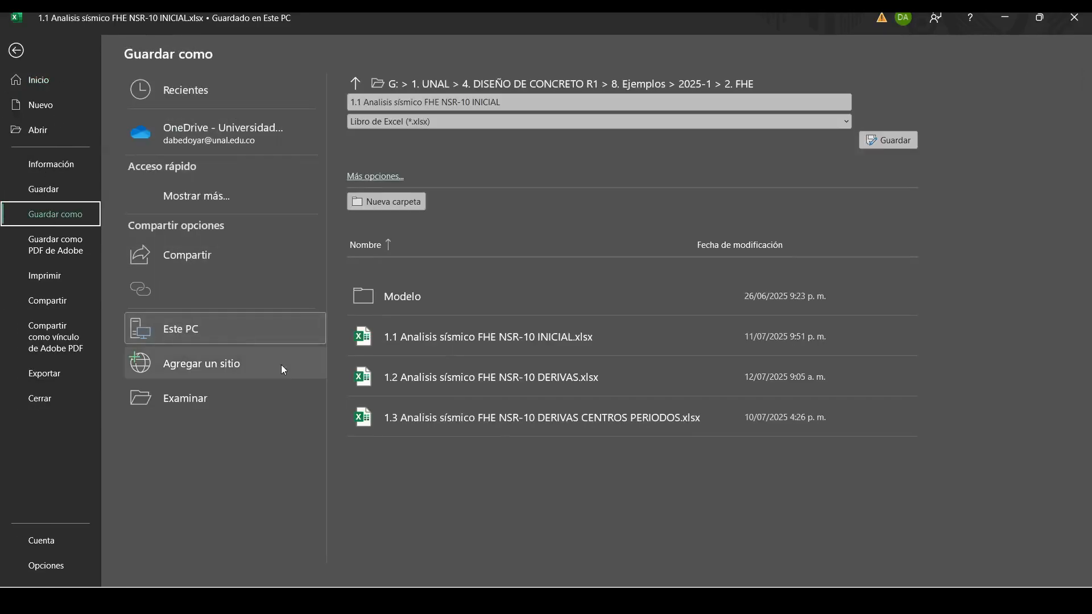
left_click(240, 400)
left_click(296, 131)
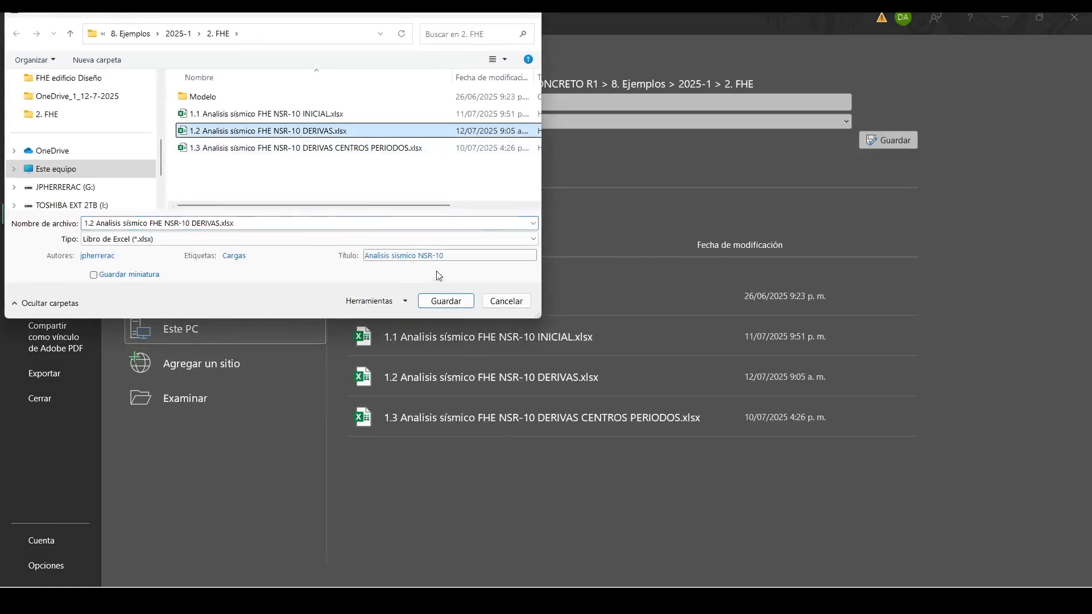
left_click(445, 301)
left_click(567, 297)
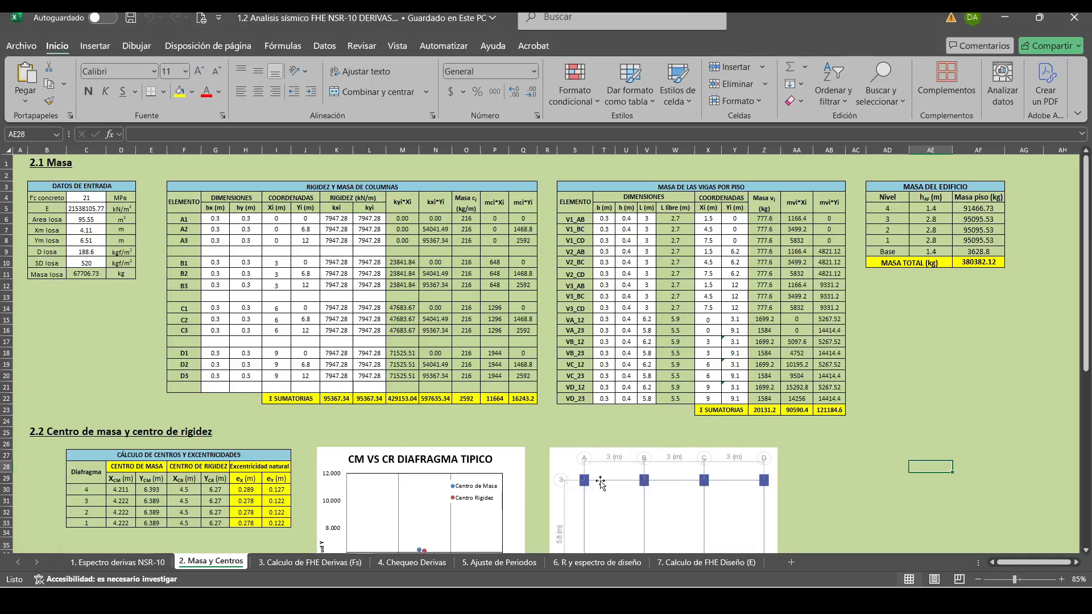
Move the floor plan image up beside the columns table, over the building mass table and the end of the beam table.
left_click_drag(614, 504, 619, 223)
left_click(221, 219)
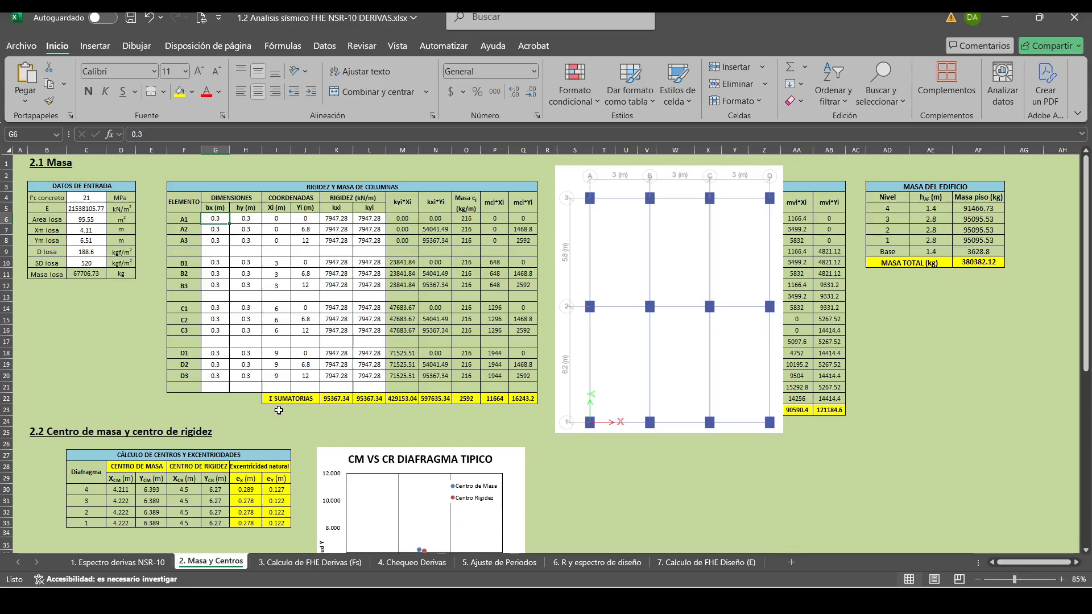
left_click(237, 219)
left_click(221, 219)
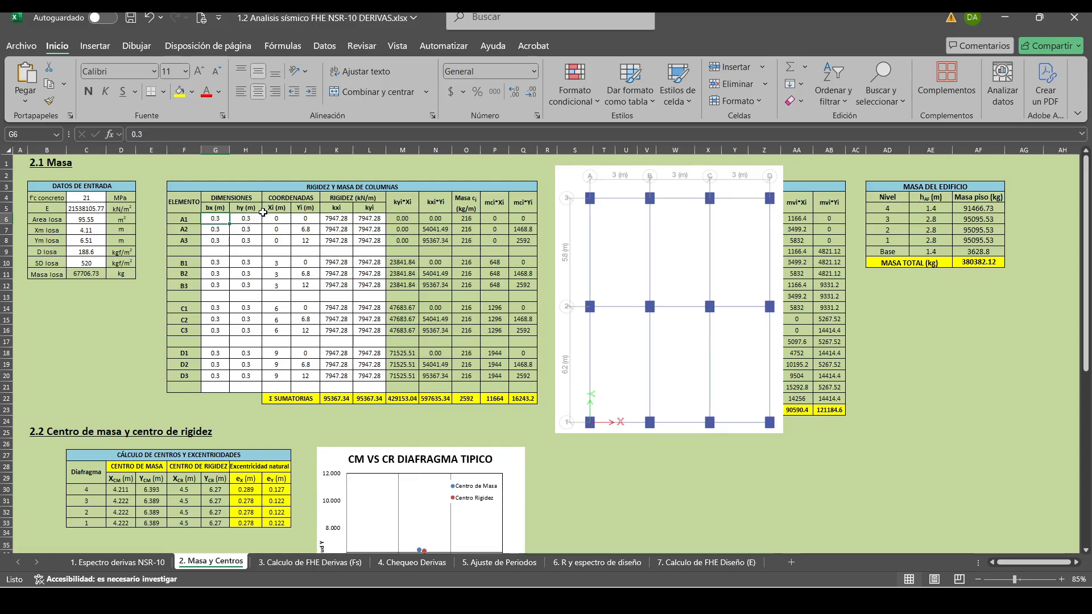
left_click_drag(739, 255, 932, 254)
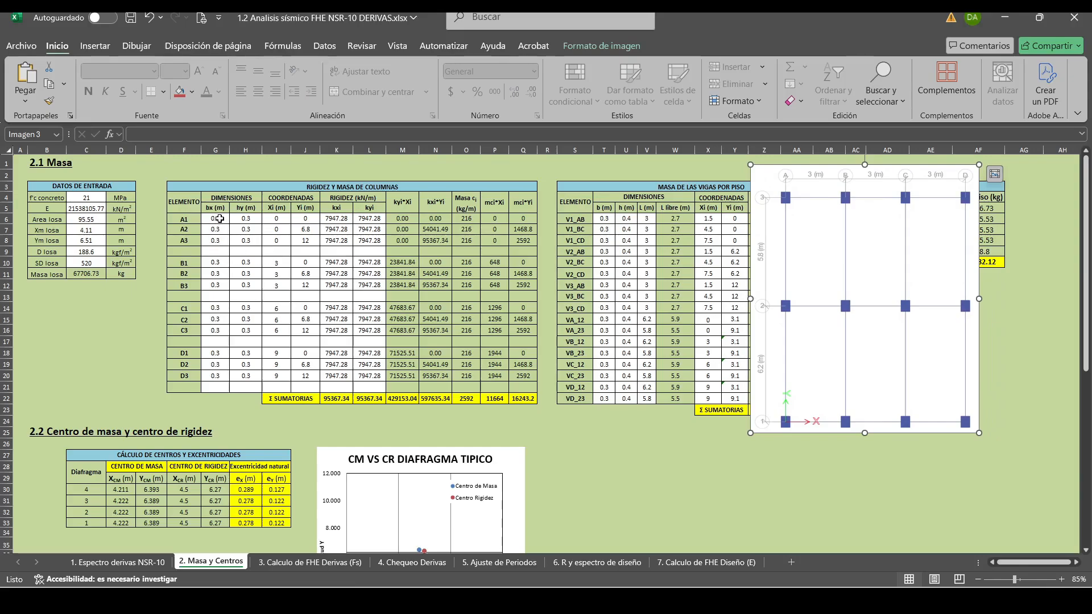
Set the dimensions of column A1 to bx 0.35 m and hy 0.4 m.
left_click(221, 216)
type("0.35")
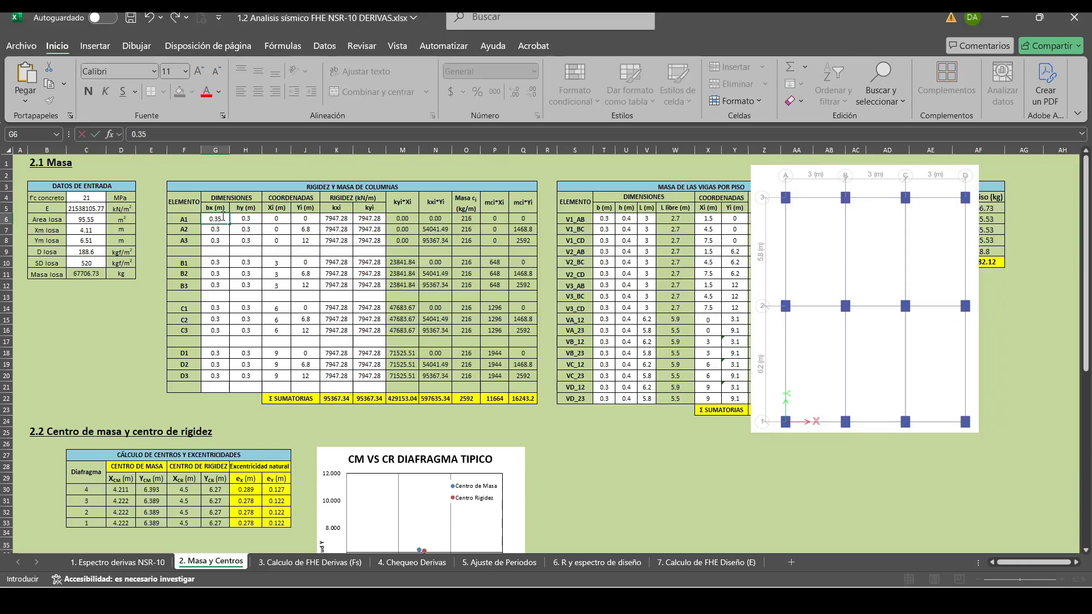
key("Tab")
type("0.4")
key("ctrl+Return")
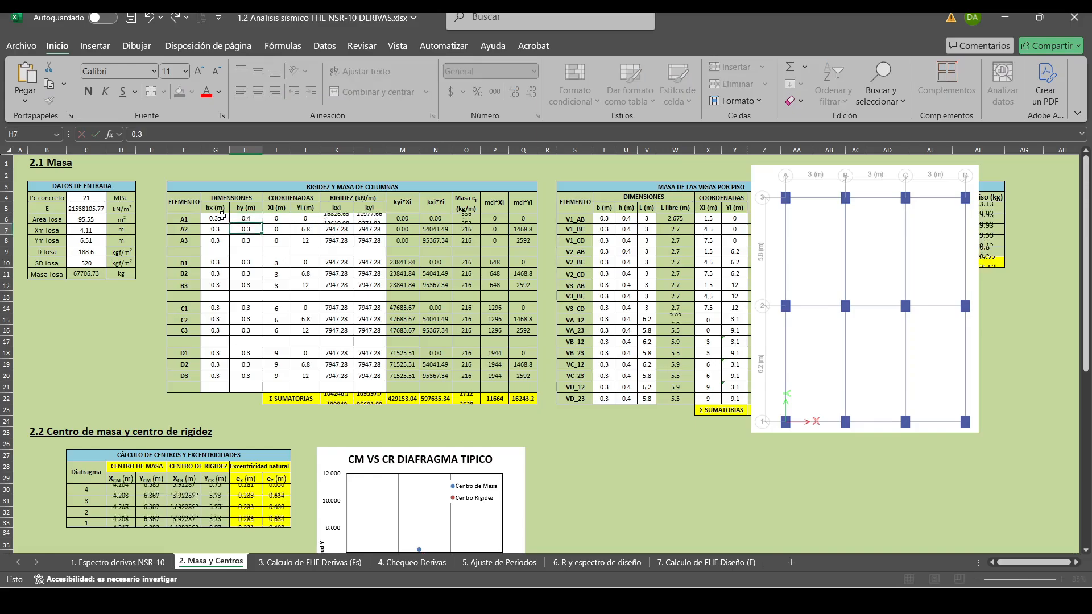
Set the bx dimension of columns A1, A2 and A3 to 0.4 m.
left_click(222, 216)
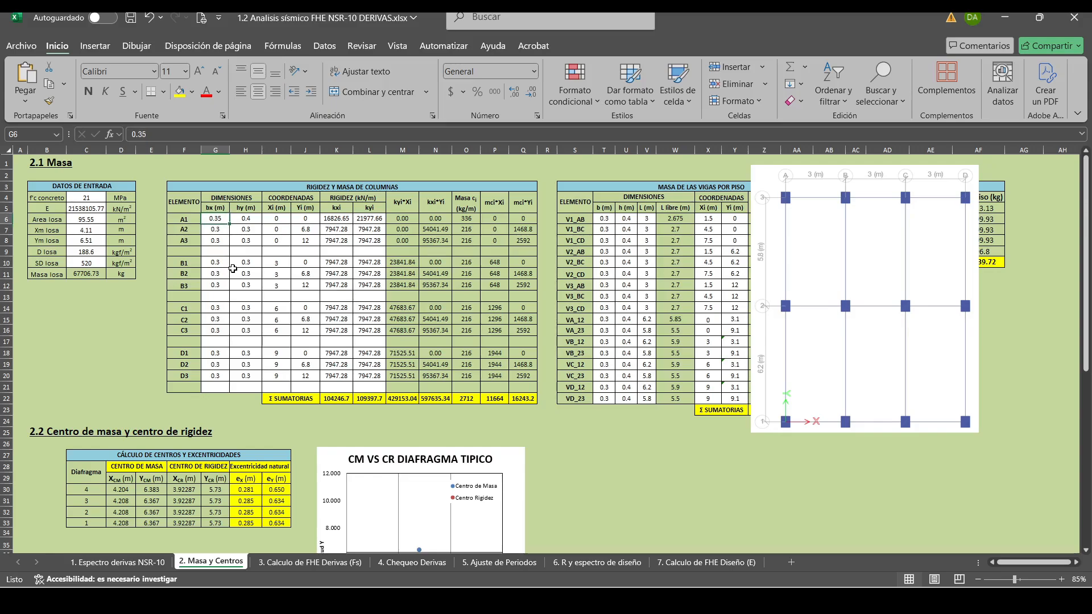
type("0.4")
key("Return")
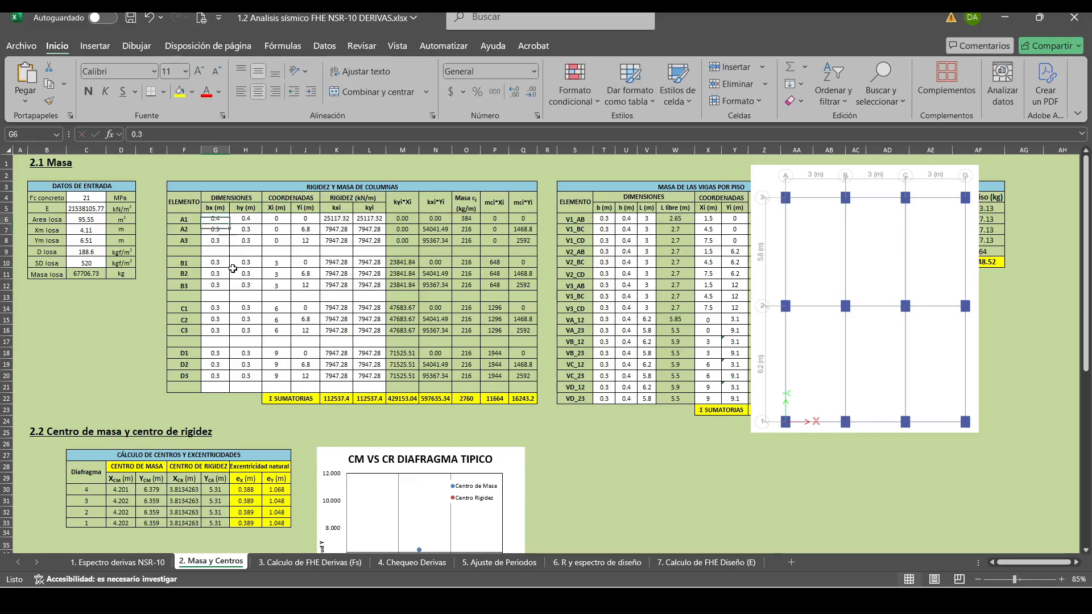
key("Up")
key("Down")
type("0.4")
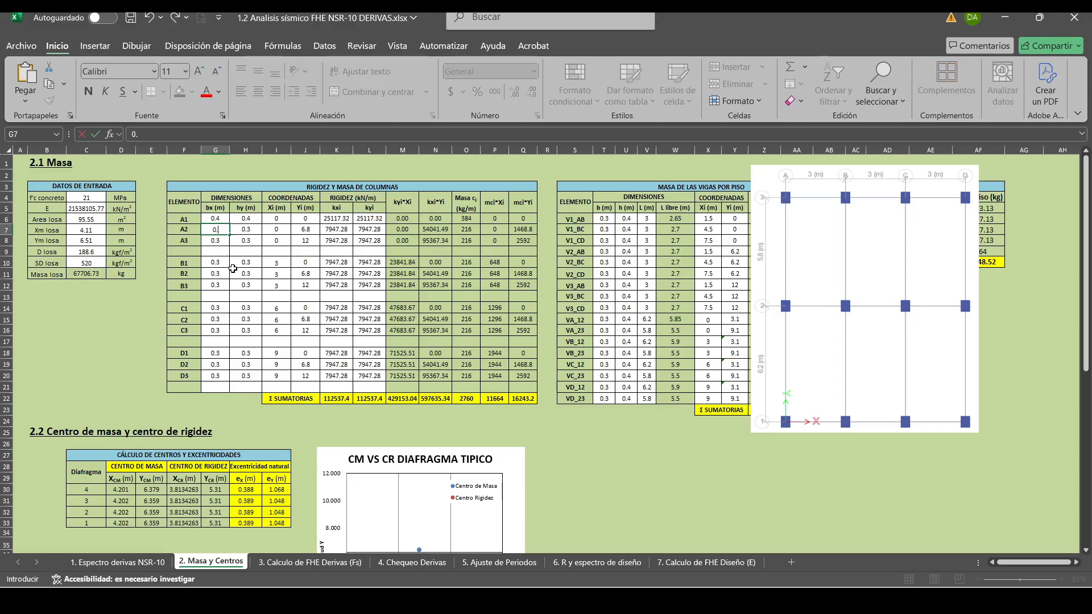
key("Return")
type("0.4")
key("Up")
key("Up")
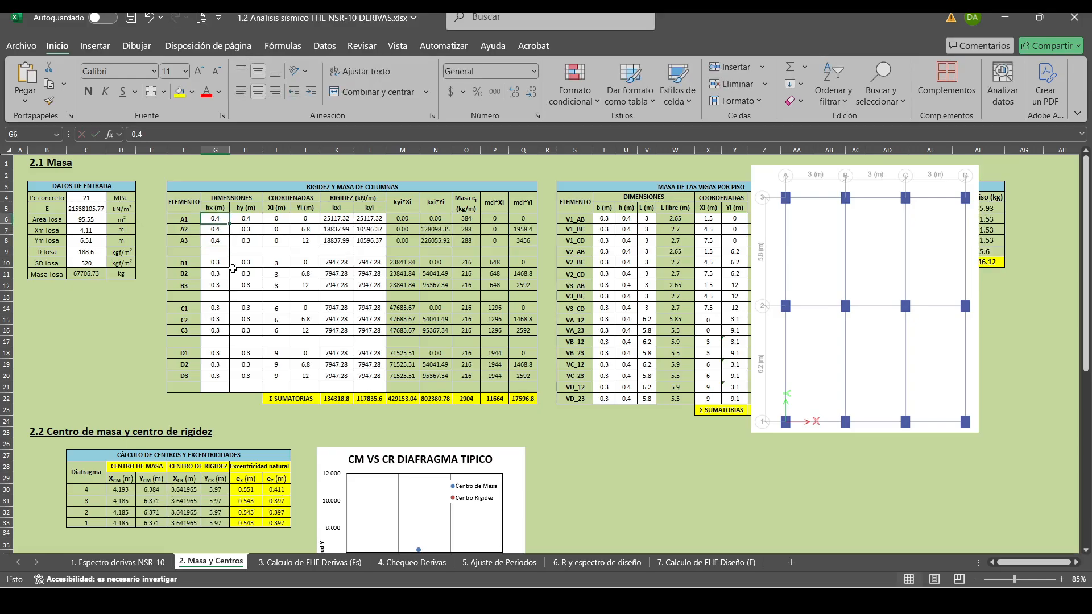
Set the hy dimension of columns A1, A2 and A3 to 0.5 m.
key("Down")
key("Up")
key("Right")
key("Left")
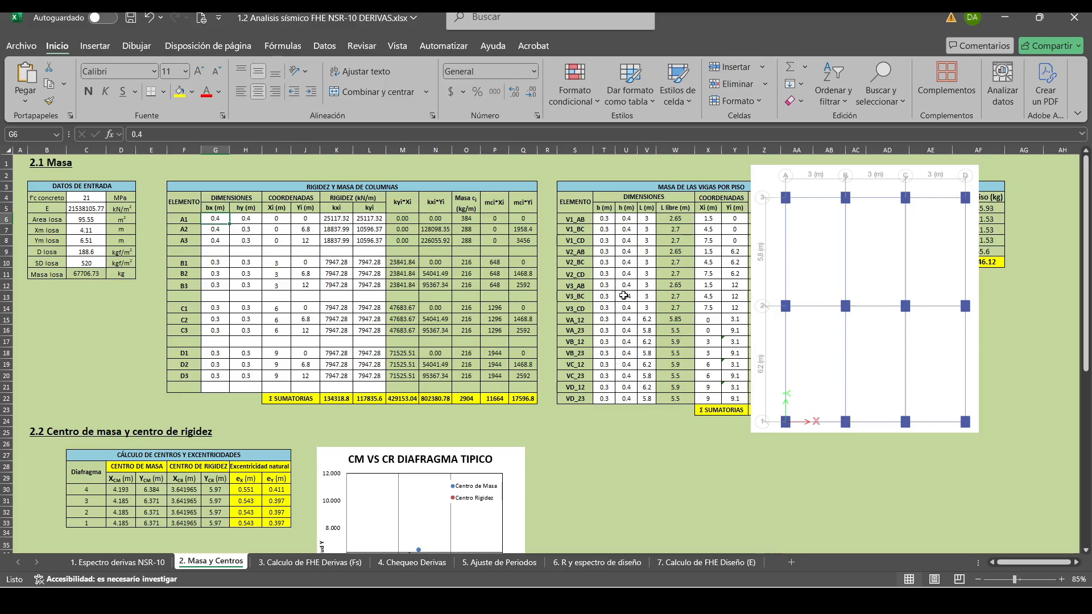
key("Right")
type("0")
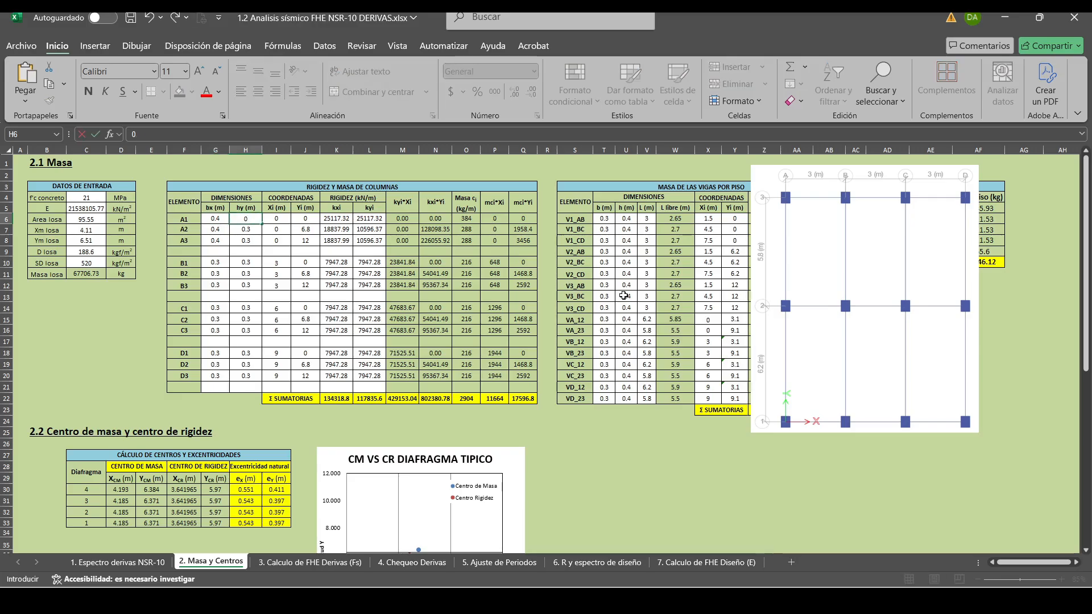
type(".5")
key("Return")
type("0.5")
key("Return")
type("0.")
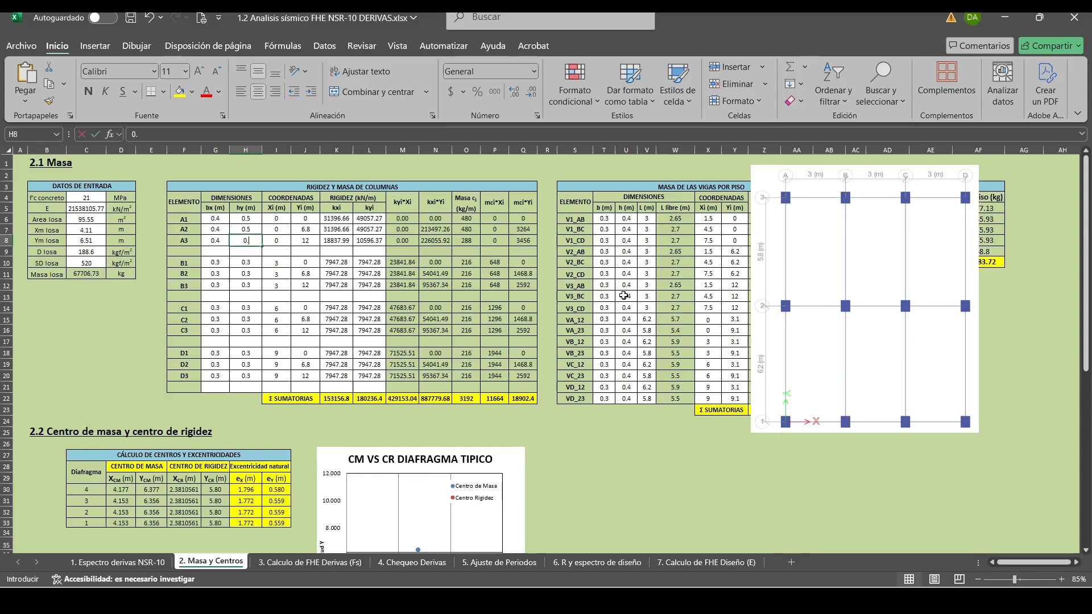
type("5")
key("ctrl+Return")
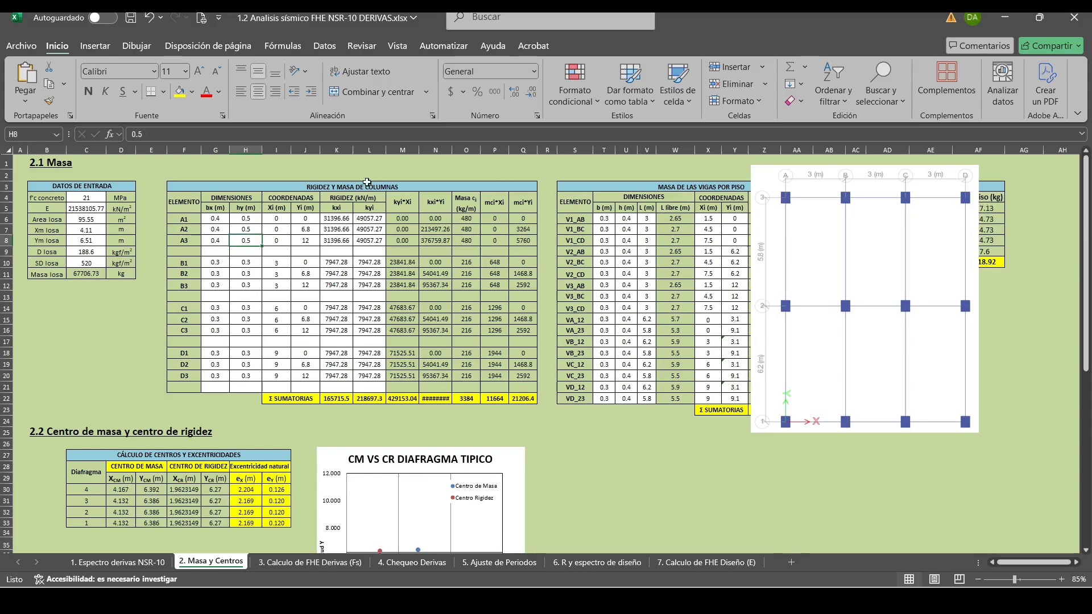
Copy the bx and hy dimensions of columns A1 to A3 to the B, C and D column groups.
left_click_drag(216, 219, 246, 241)
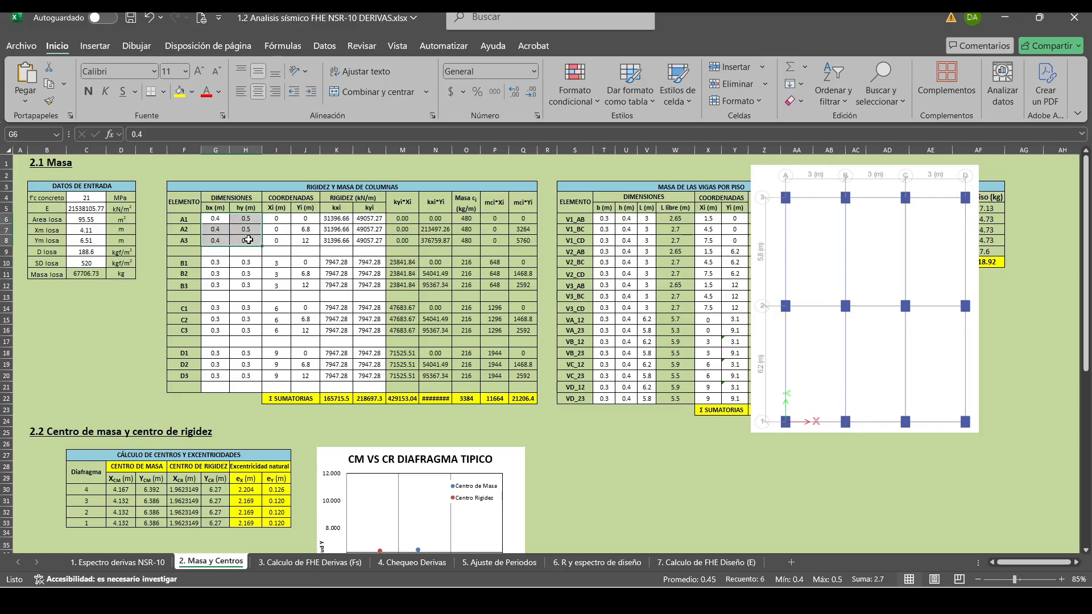
key("ctrl+c")
left_click(221, 262)
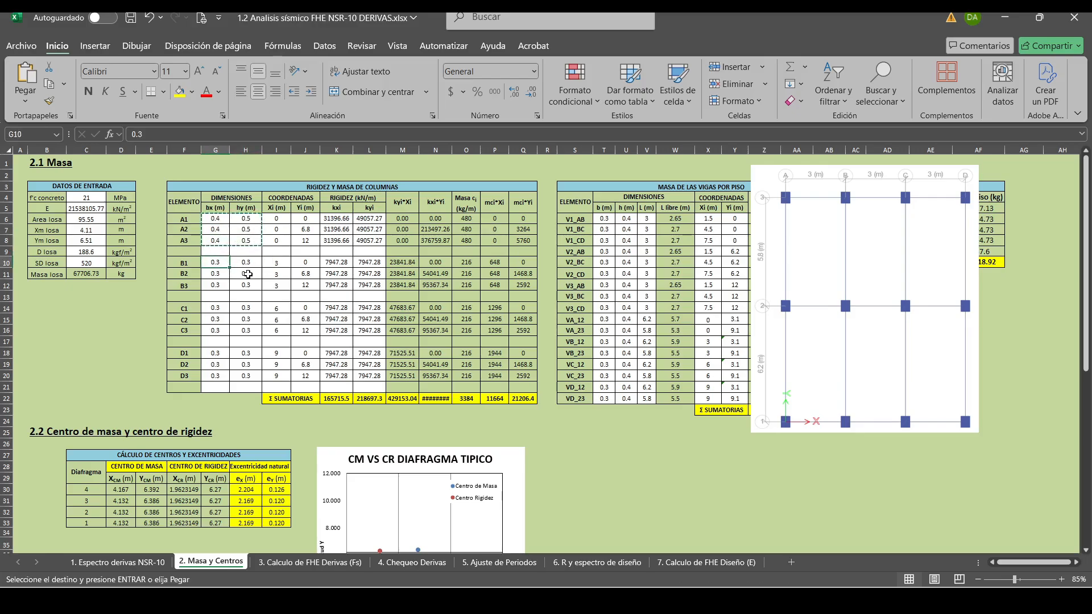
key("ctrl+v")
left_click(215, 308)
key("ctrl+v")
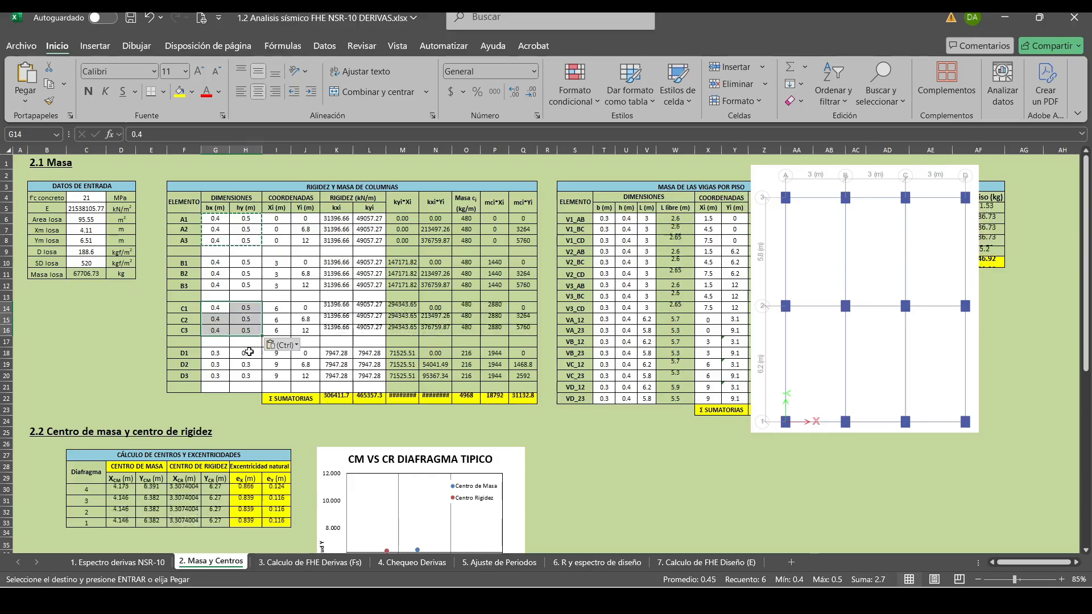
left_click(215, 353)
key("ctrl+v")
left_click(216, 218)
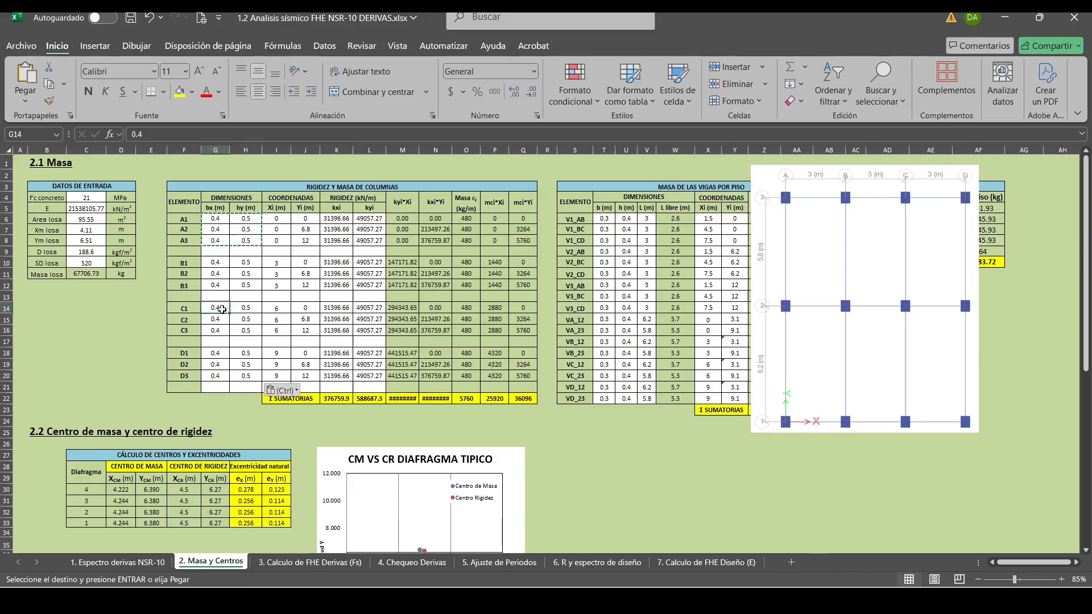
key("Escape")
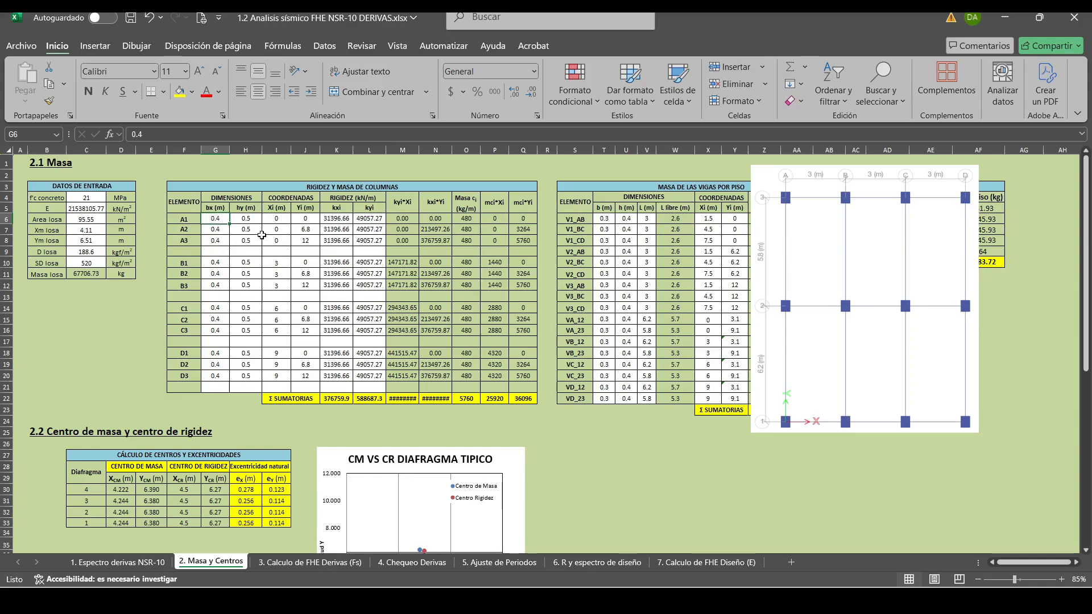
Widen the kxi*Yi column to fit its sum and move the floor plan image back below the beam mass table.
left_click_drag(214, 218, 246, 376)
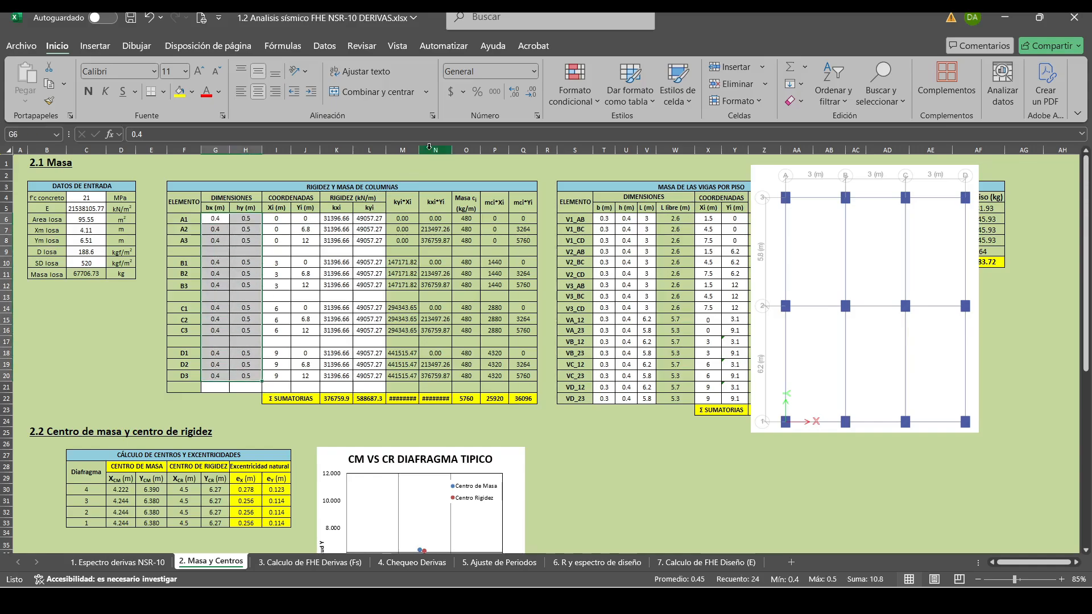
left_click_drag(420, 149, 458, 149)
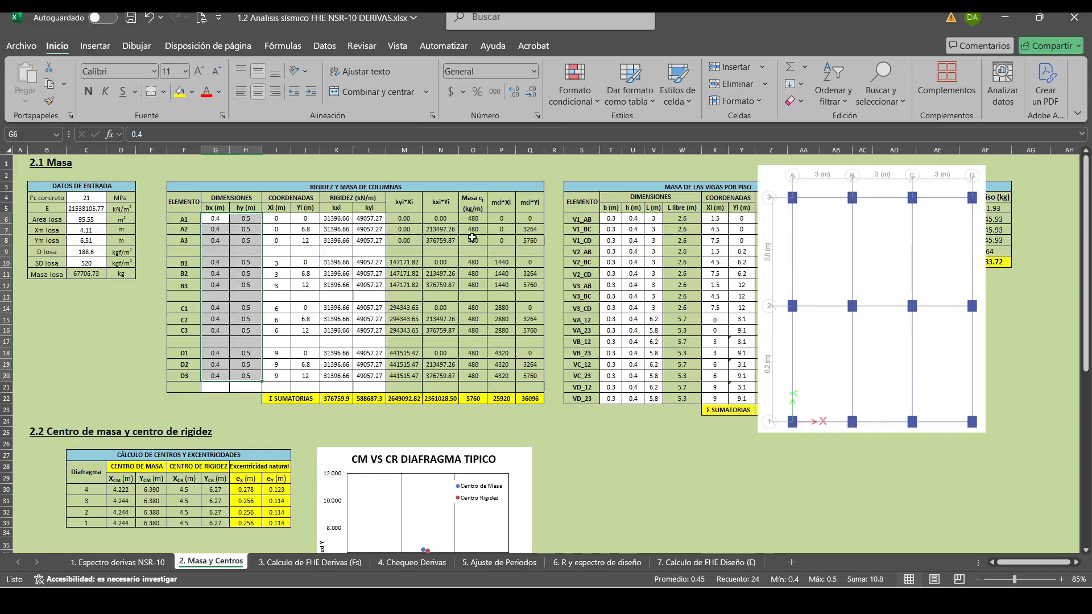
left_click(472, 400)
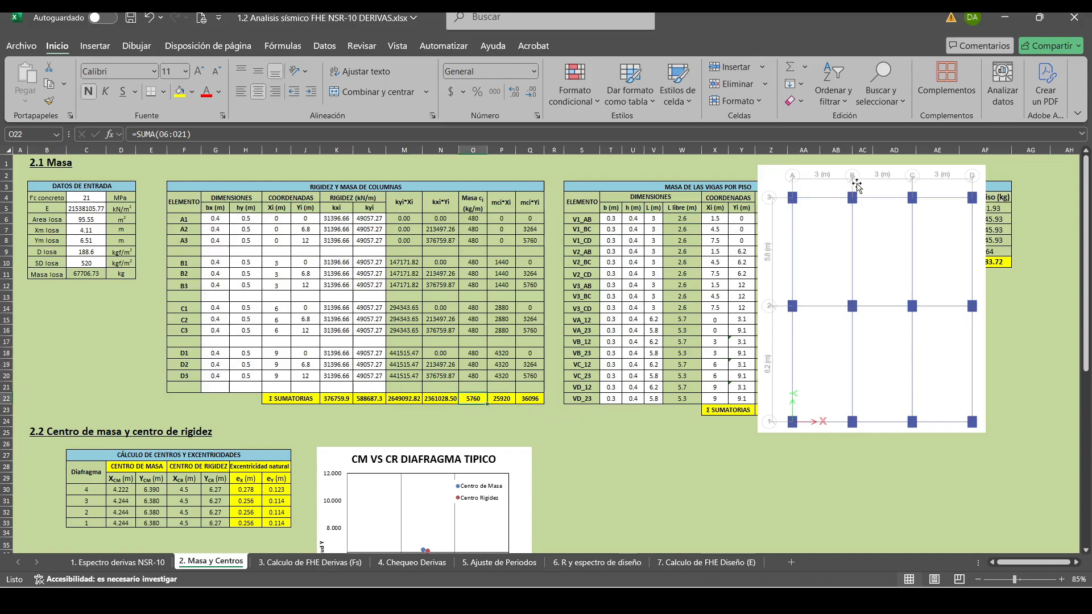
left_click_drag(845, 175, 626, 458)
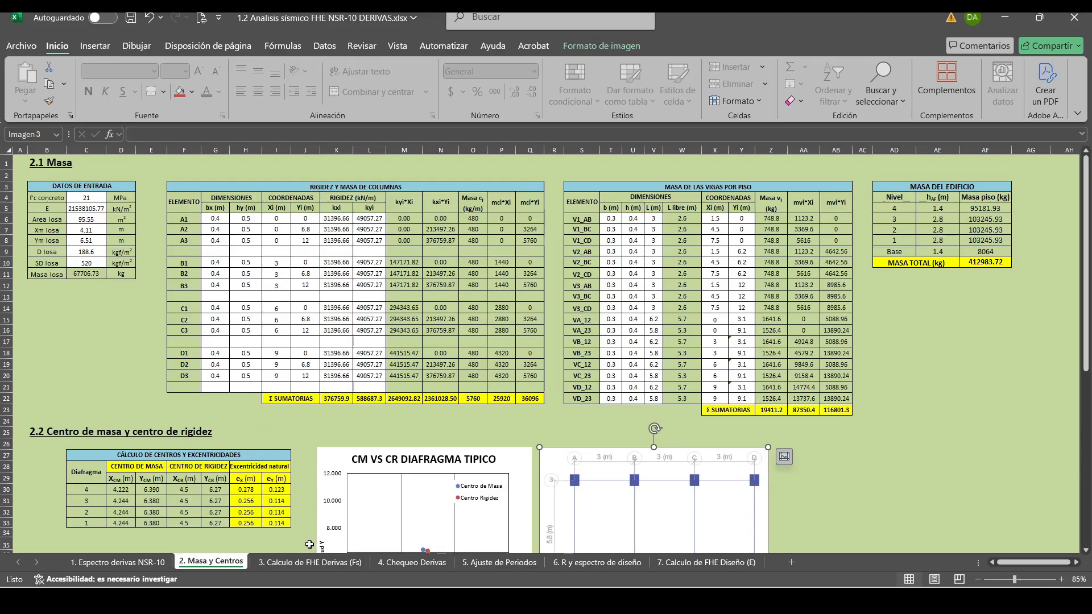
Review the base shears and the equivalent horizontal force tables on the "3. Calculo de FHE Derivas (Fs)" sheet.
left_click(311, 562)
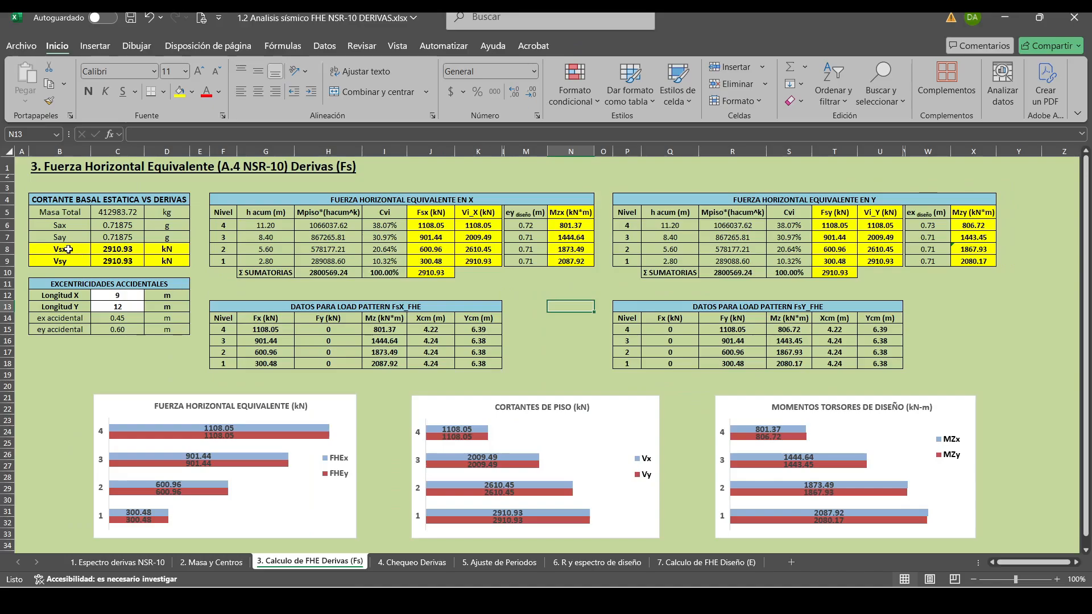
left_click_drag(64, 249, 171, 261)
left_click(118, 374)
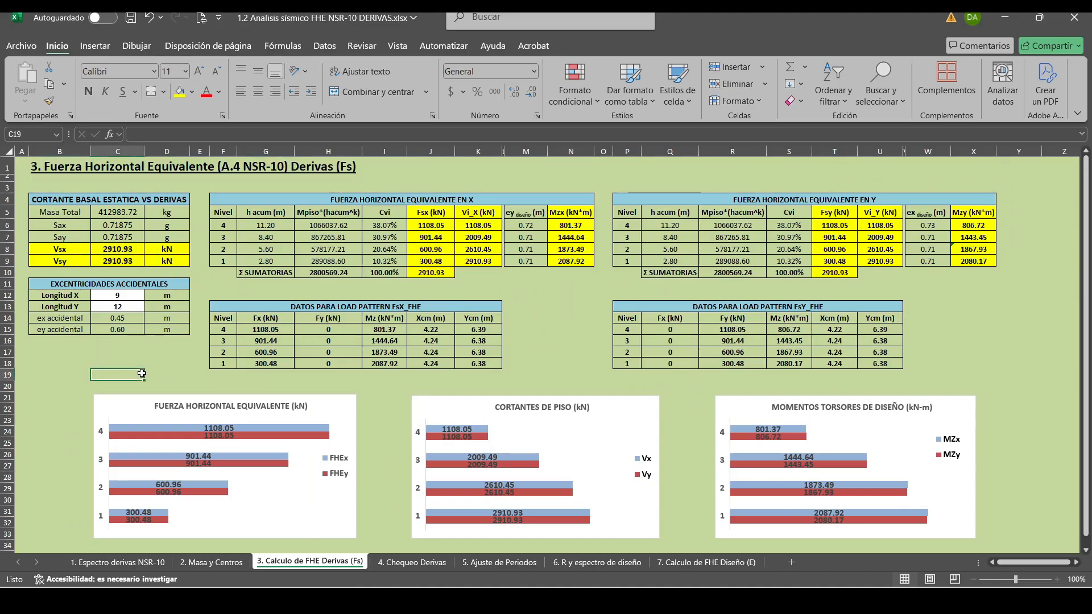
left_click_drag(296, 194, 568, 273)
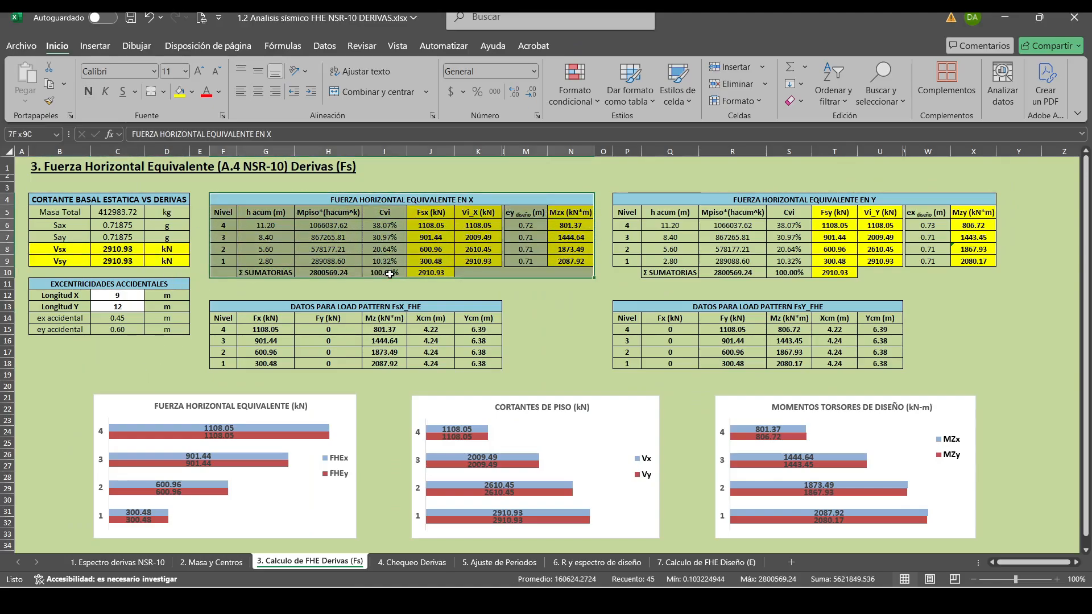
left_click(992, 284)
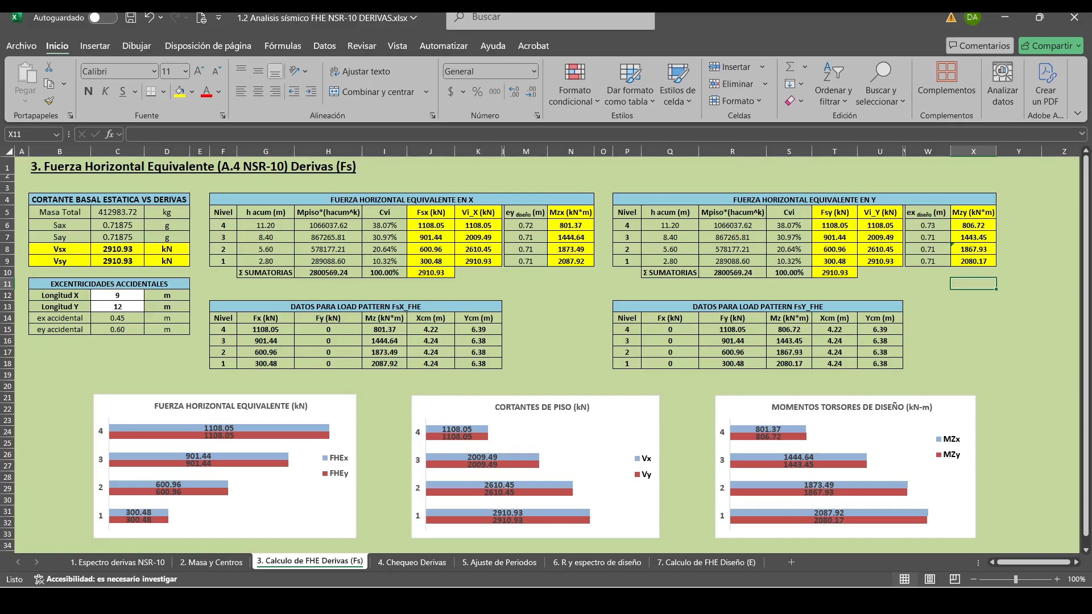
Switch to ETABS and redefine the C 30X30 frame section as C 40X50 with depth 0.5 m and width 0.4 m.
left_click(325, 600)
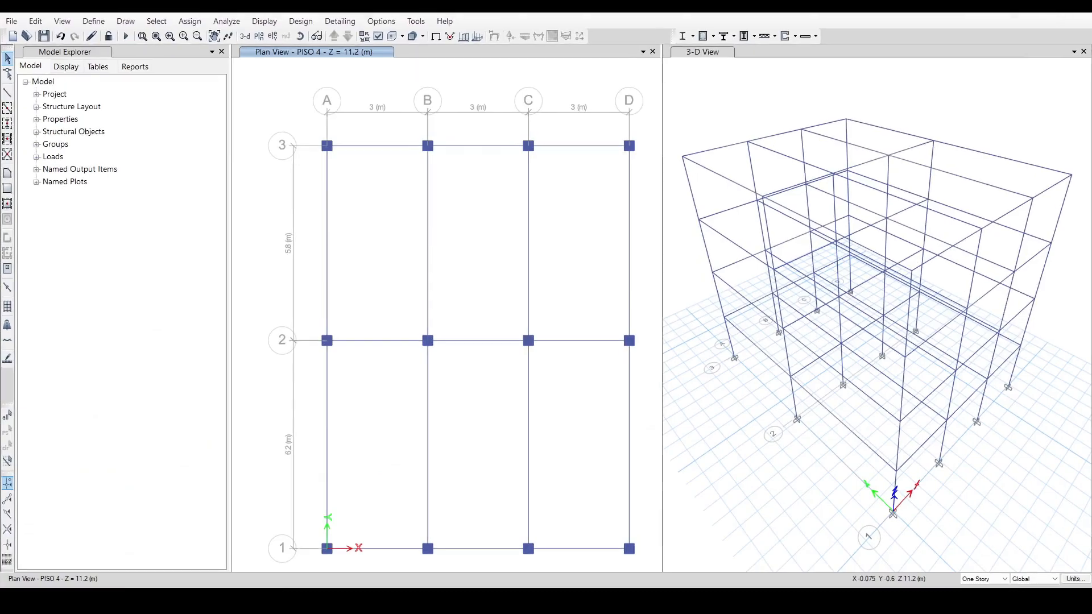
left_click(93, 21)
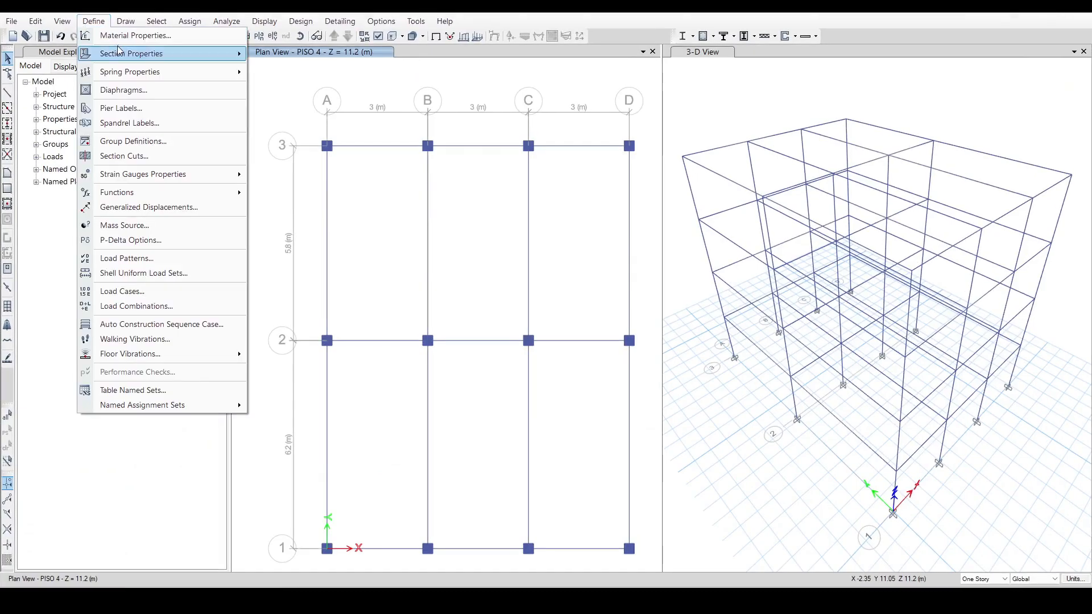
mouse_move(119, 53)
left_click(282, 56)
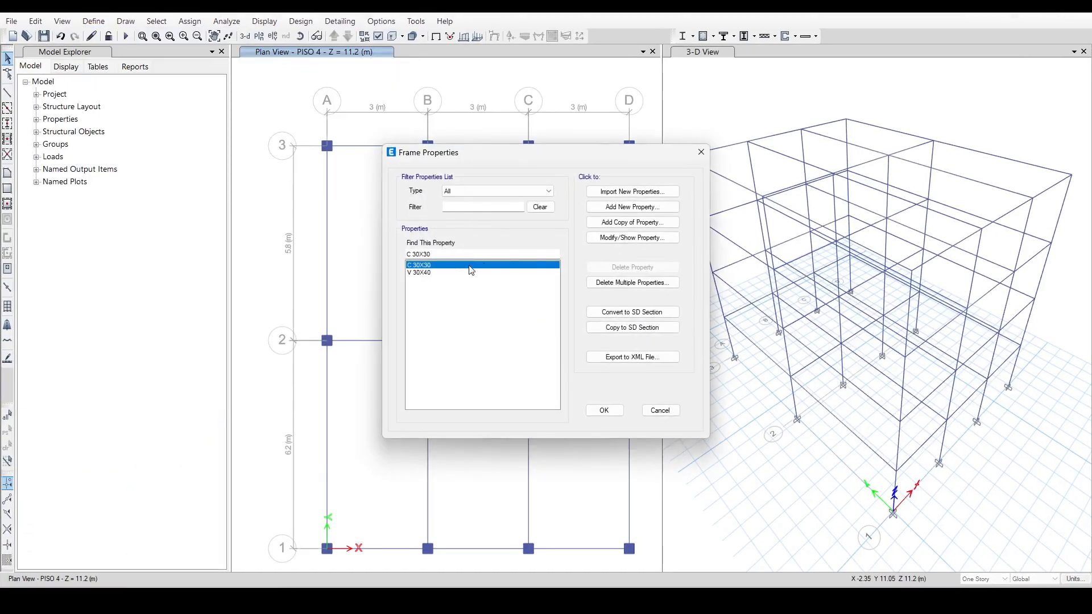
left_click(626, 238)
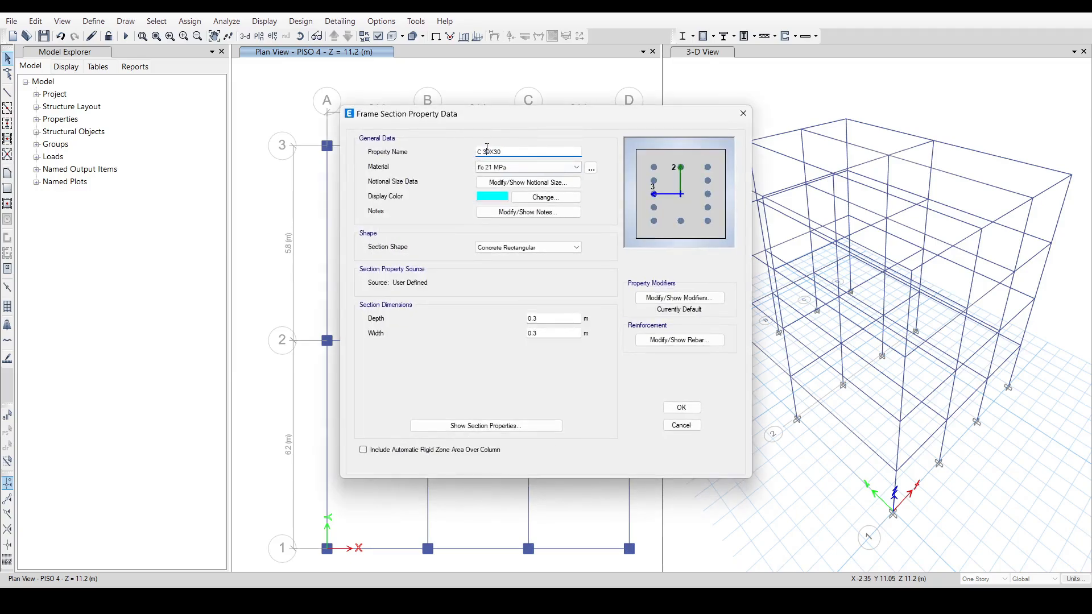
type("40X5")
left_click(541, 319)
left_click(541, 334)
key("BackSpace")
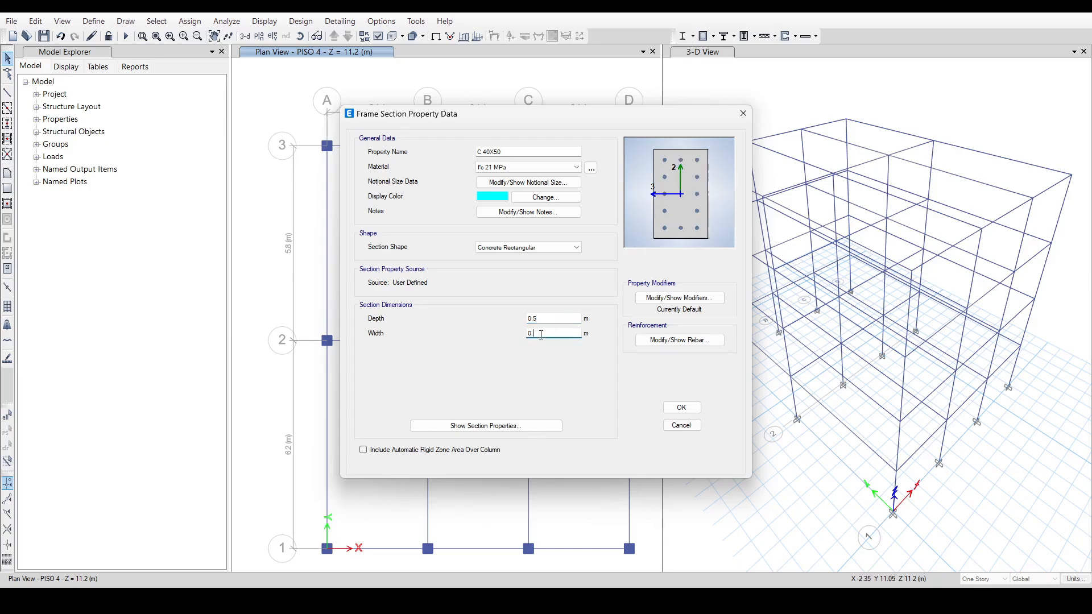
left_click(677, 407)
left_click(600, 410)
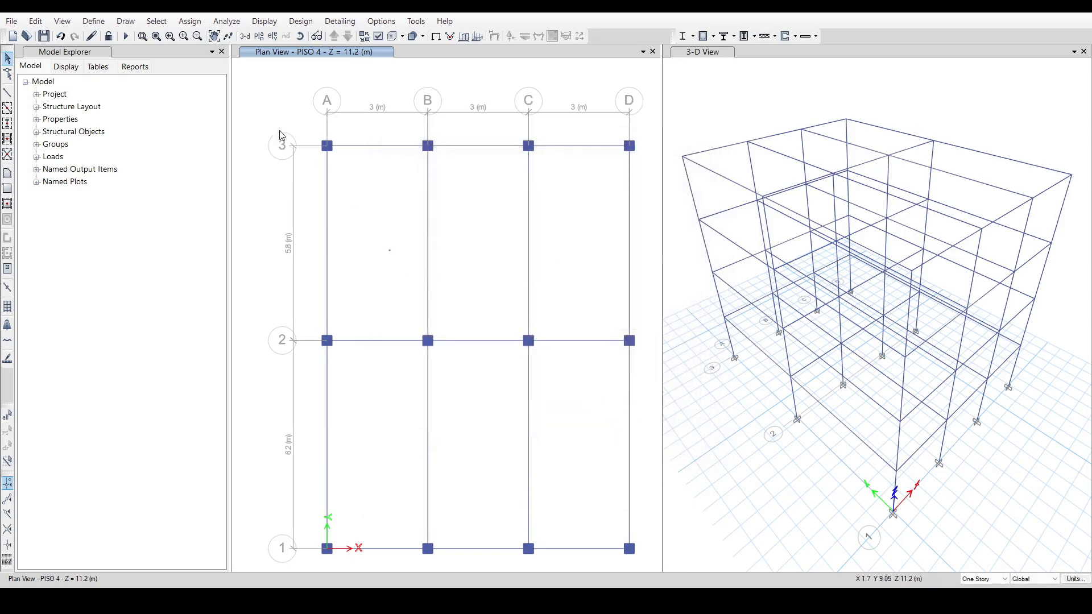
left_click(91, 37)
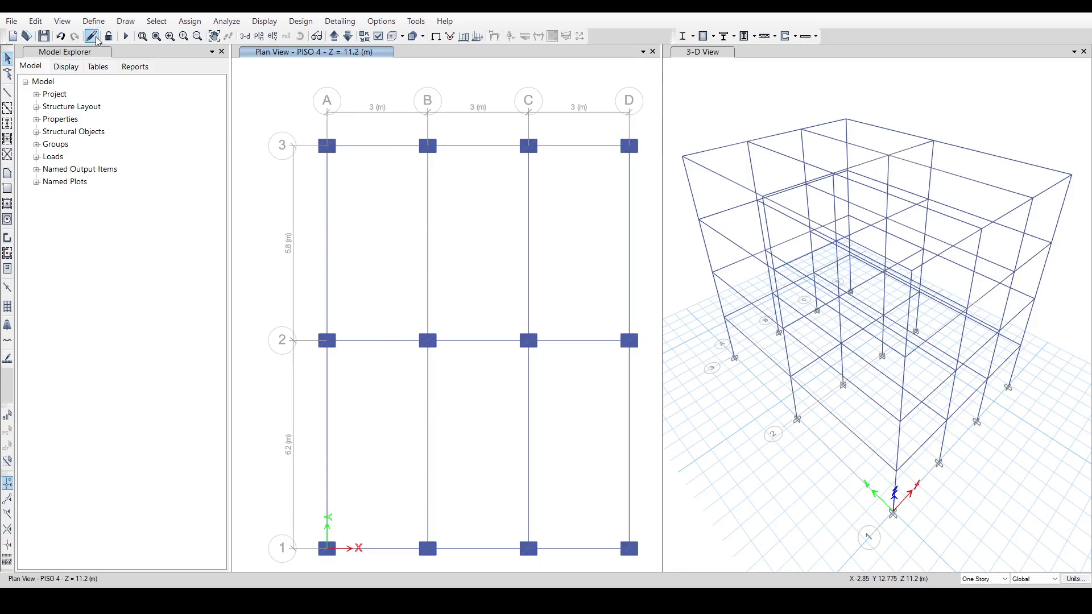
Swap the C 40X50 section's dimensions to depth 0.4 m and width 0.5 m and refresh the view.
left_click(93, 21)
mouse_move(179, 58)
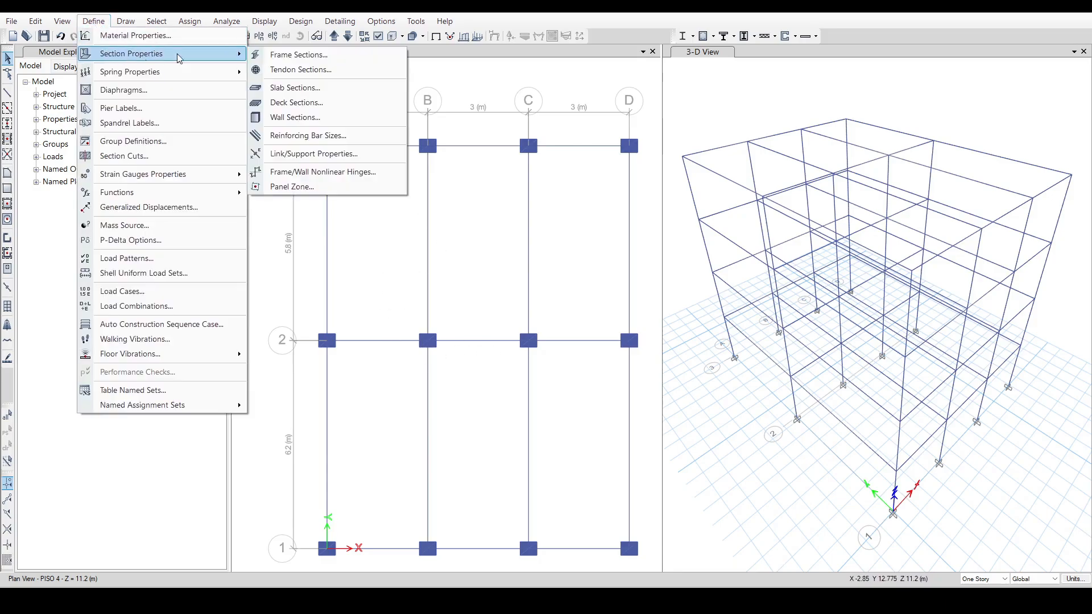
left_click(279, 55)
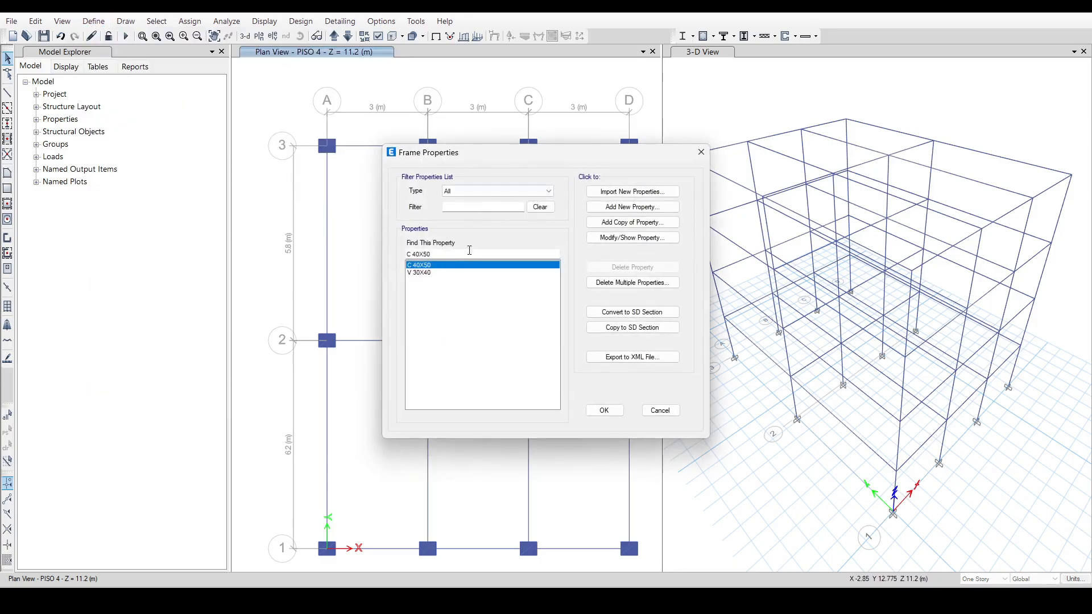
left_click(632, 238)
double_click(555, 318)
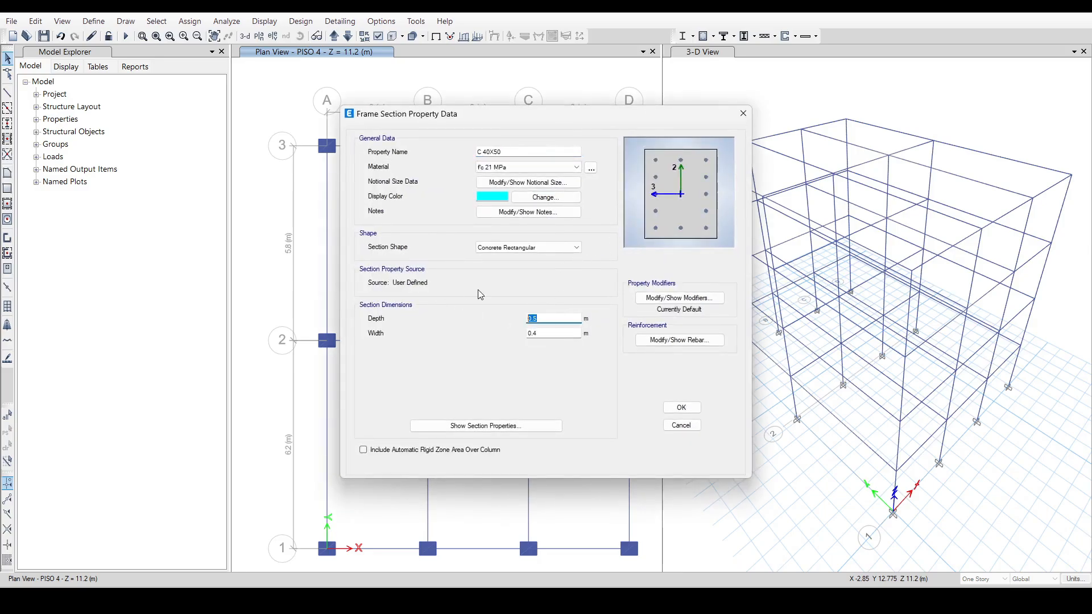
type("0.4")
double_click(543, 331)
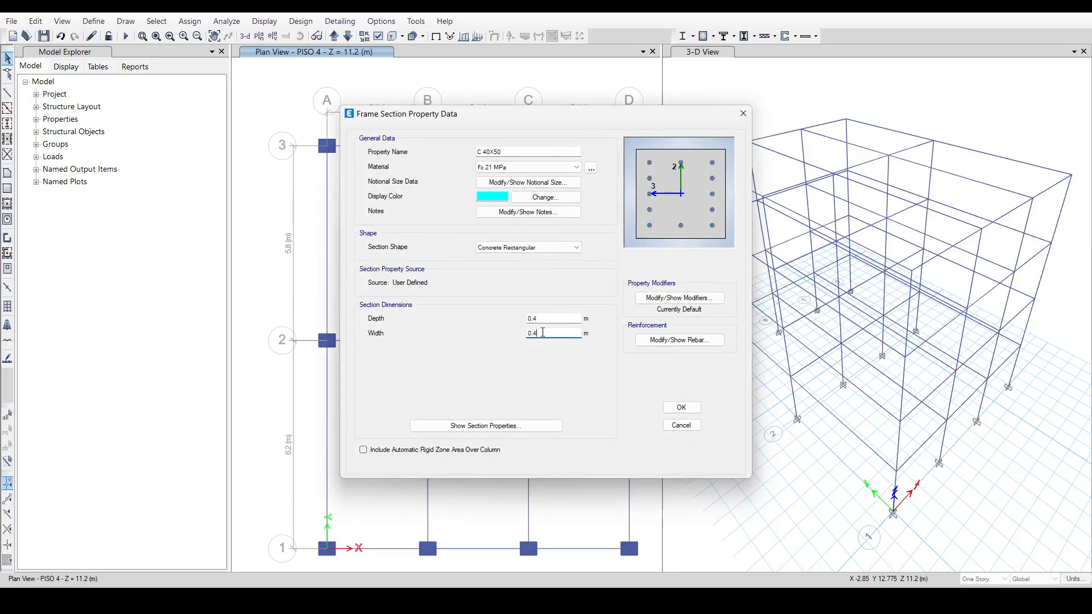
type("0.5")
left_click(680, 407)
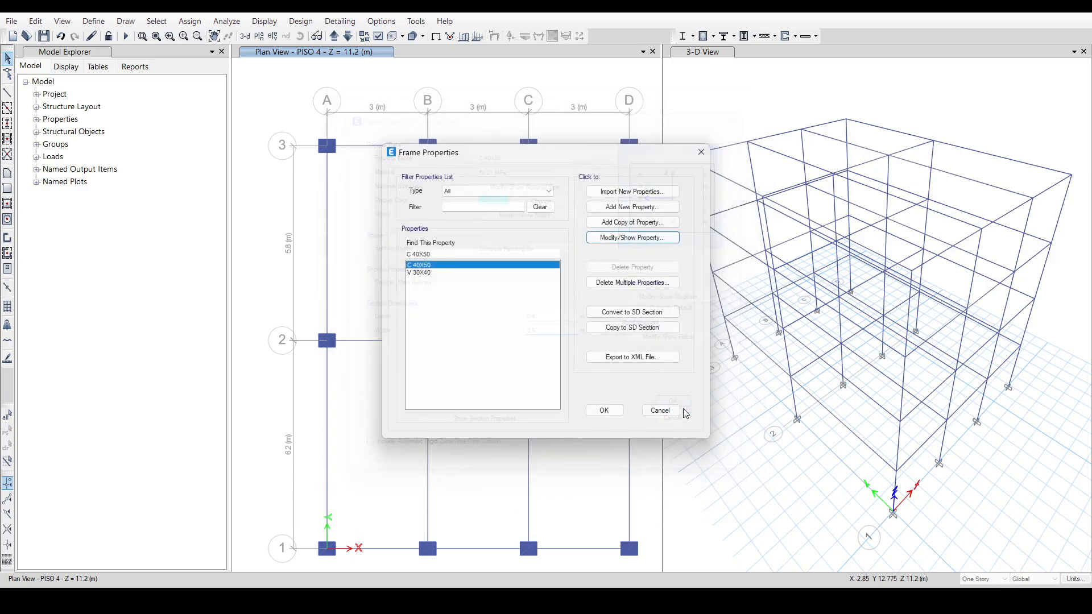
left_click(597, 413)
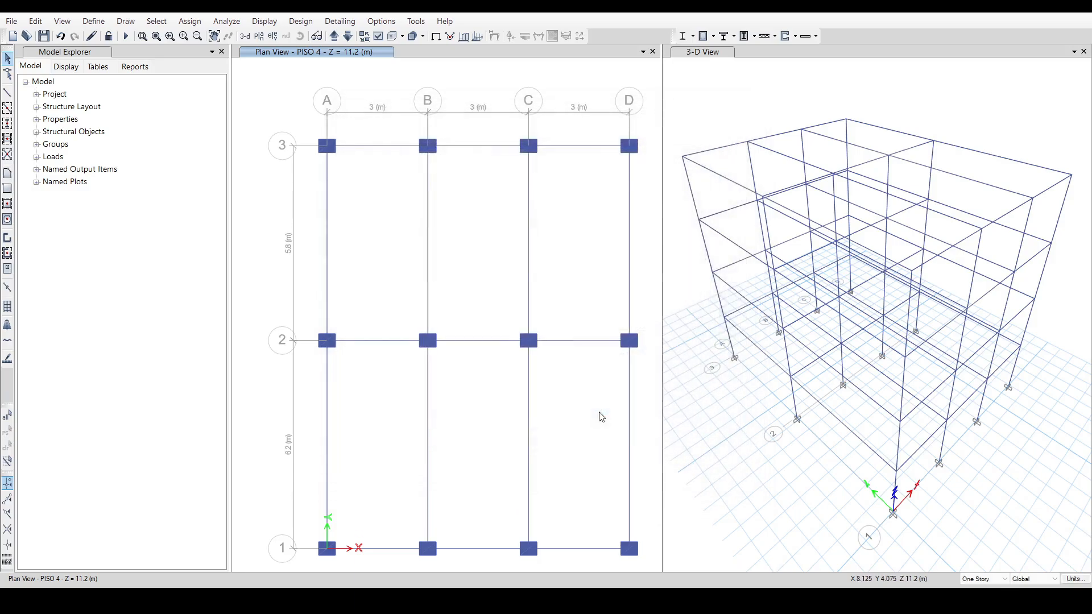
left_click(91, 36)
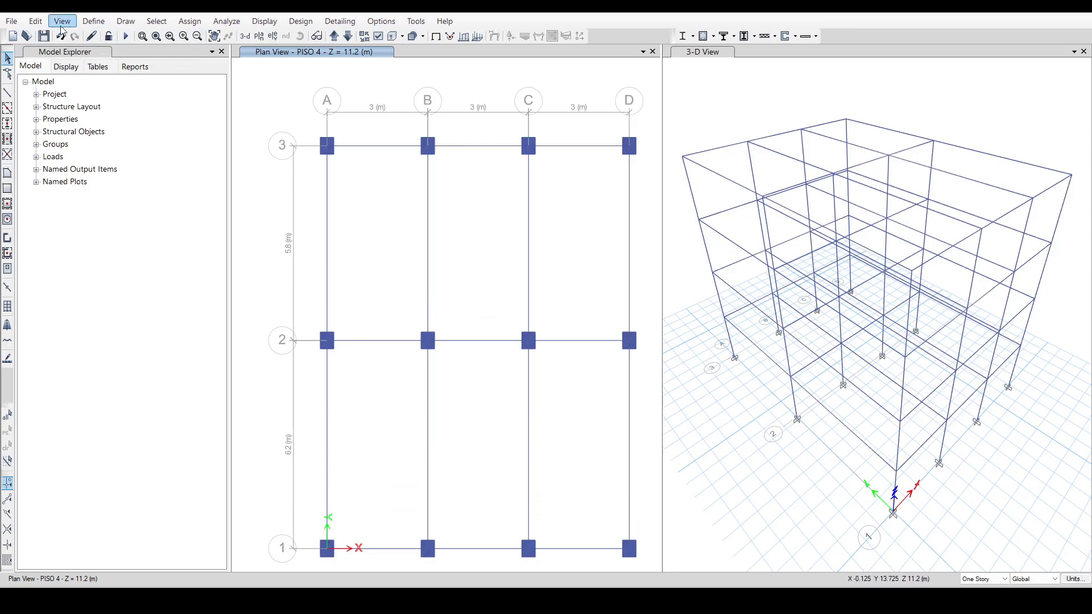
Save the model as Modelo Edificio FHE DERIVAS.EDB, replacing the existing file.
left_click(11, 21)
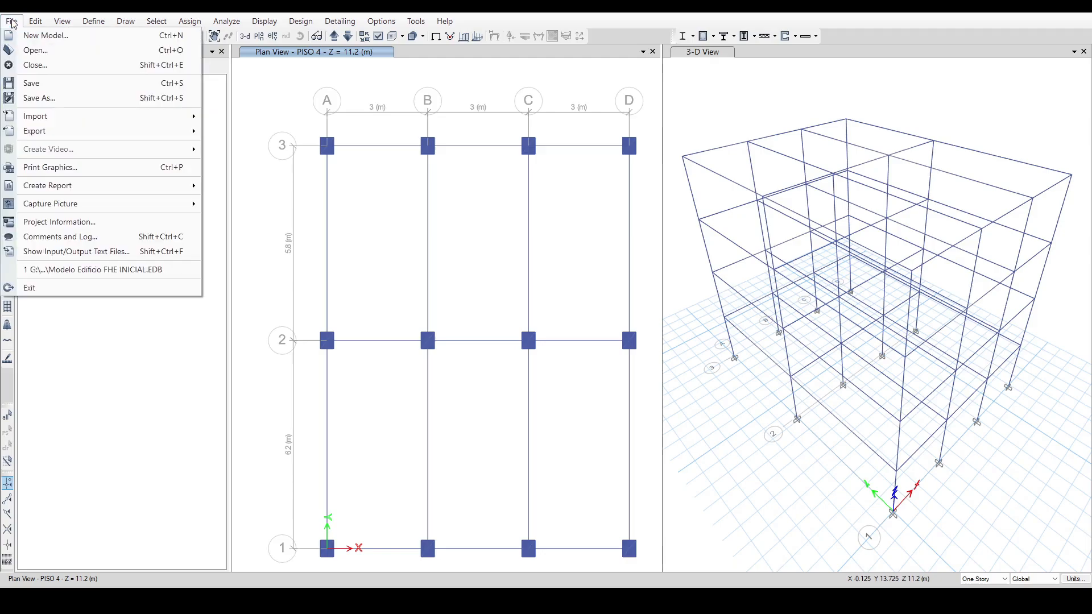
left_click(293, 94)
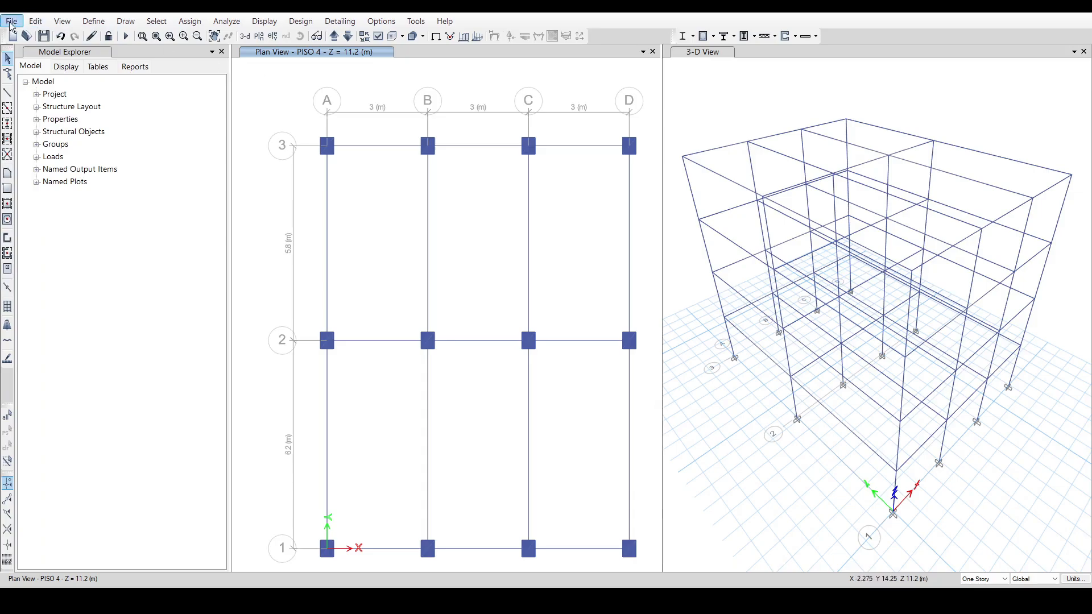
left_click(12, 21)
left_click(64, 100)
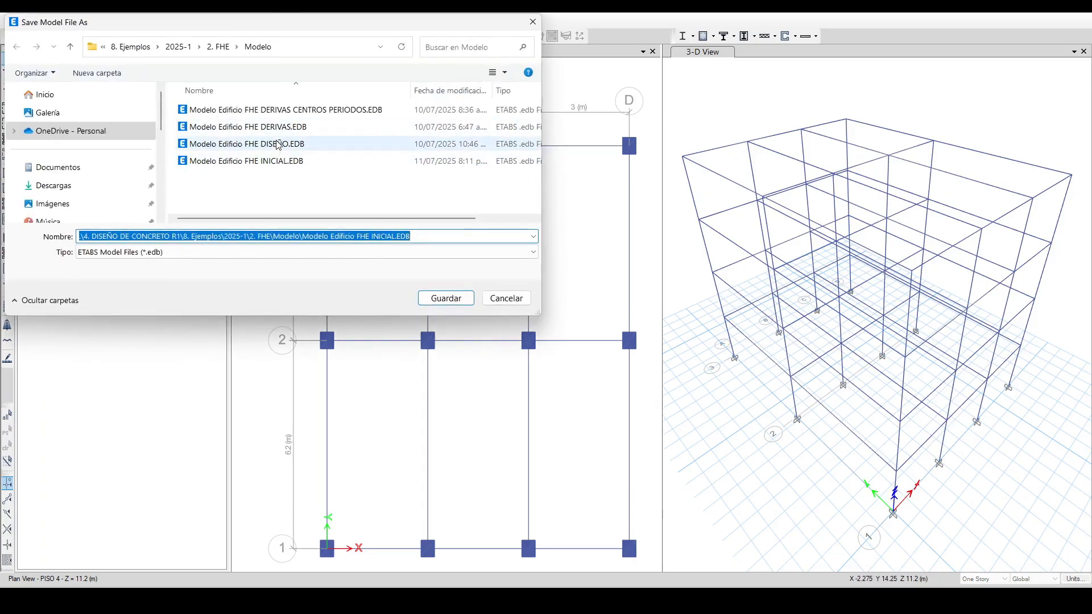
left_click(281, 129)
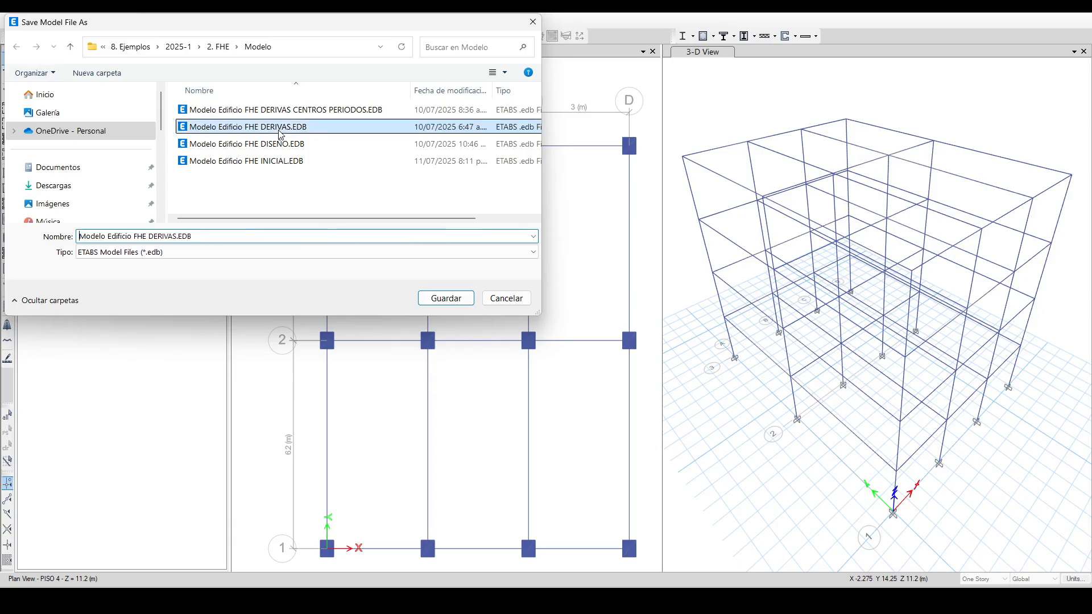
left_click(445, 298)
left_click(574, 300)
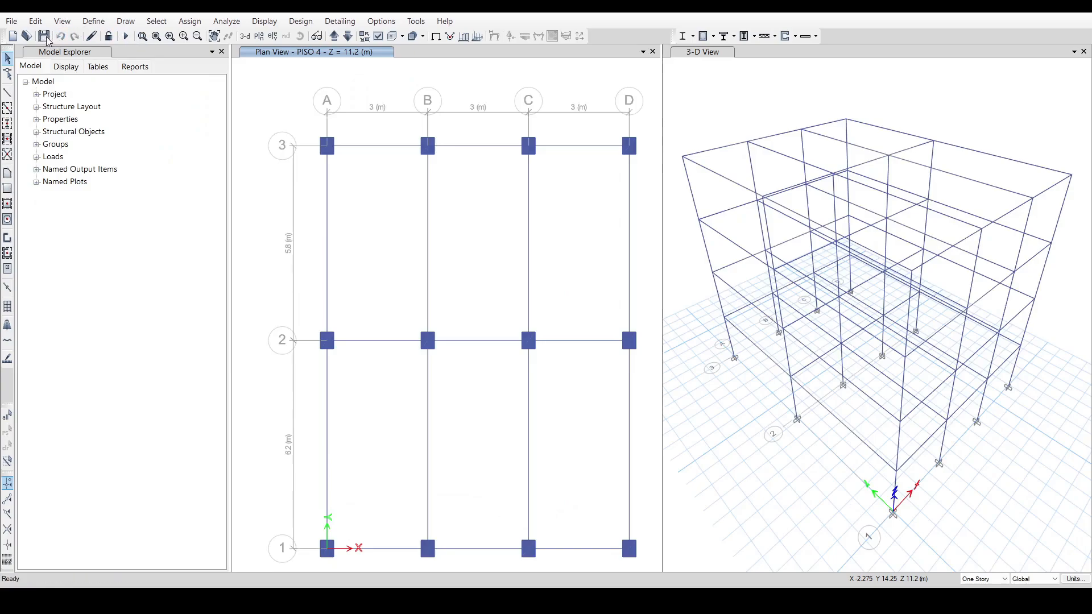
left_click(46, 37)
Replace the Fsx_FHE pattern's user diaphragm loads with the Fx, Fy, Mz, Xcm and Ycm values from the Excel workbook's FsX_FHE table.
left_click(93, 21)
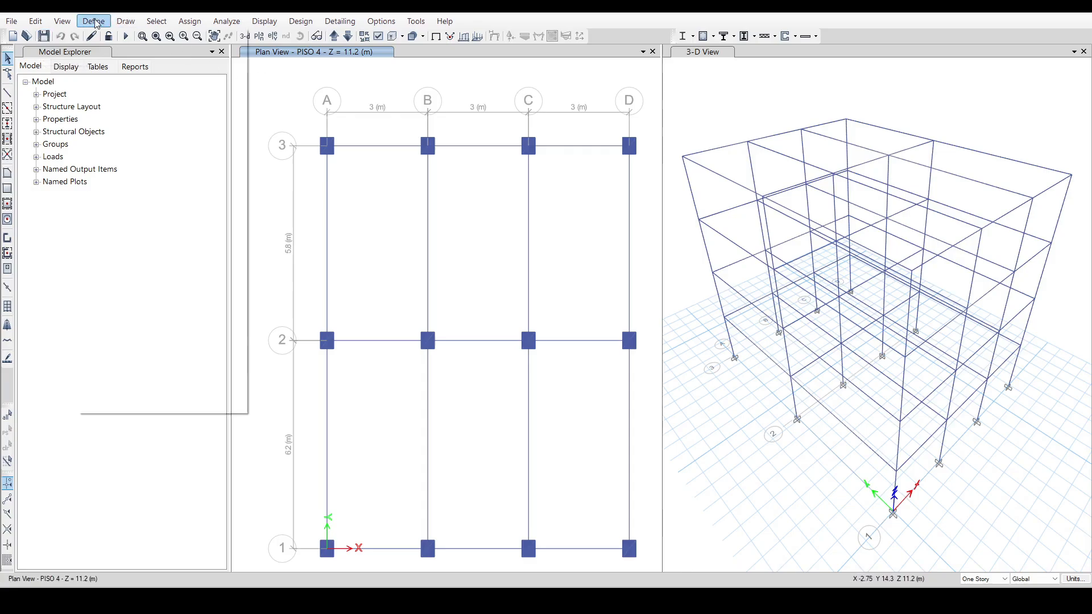
left_click(150, 260)
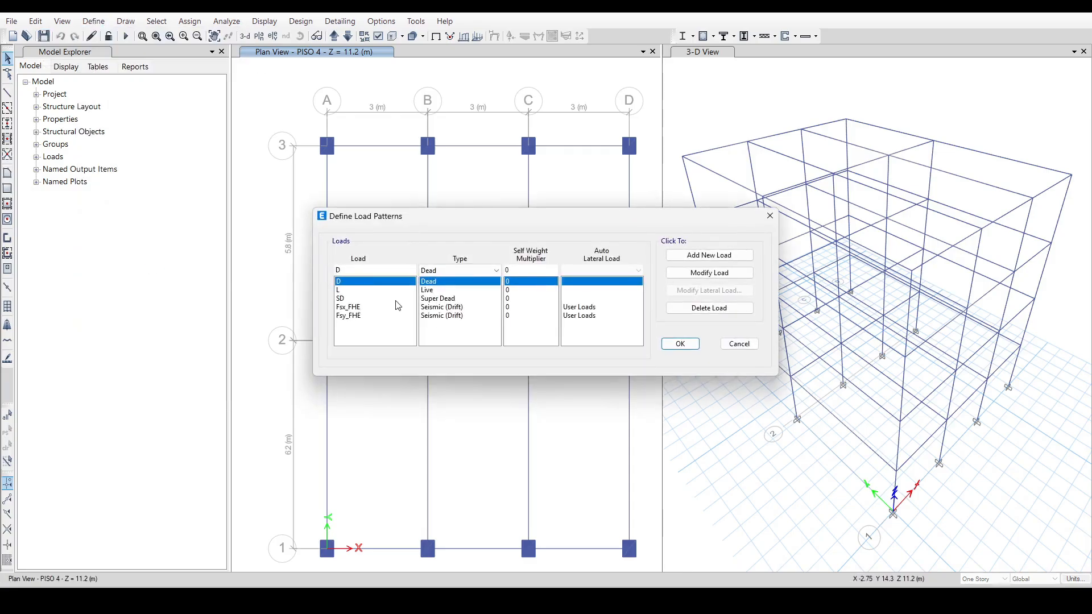
left_click(424, 308)
left_click(703, 291)
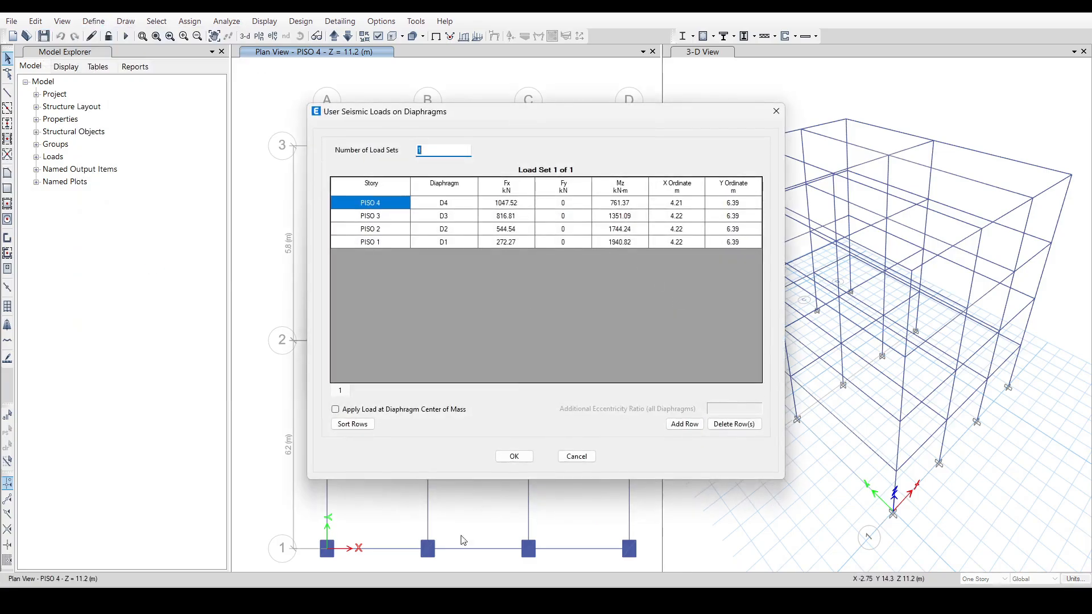
left_click(347, 546)
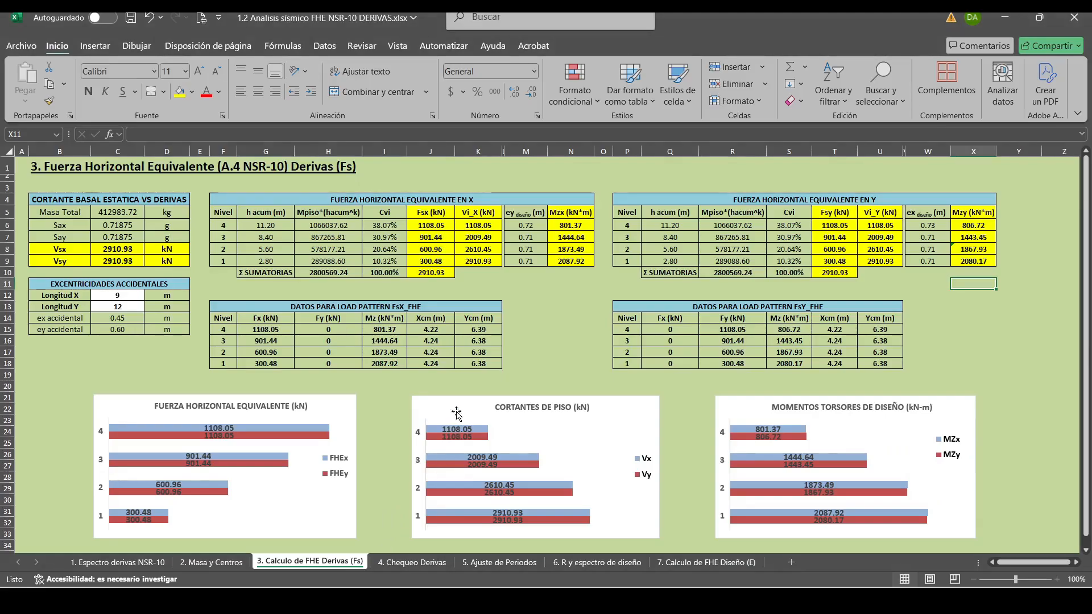
left_click_drag(289, 336, 478, 364)
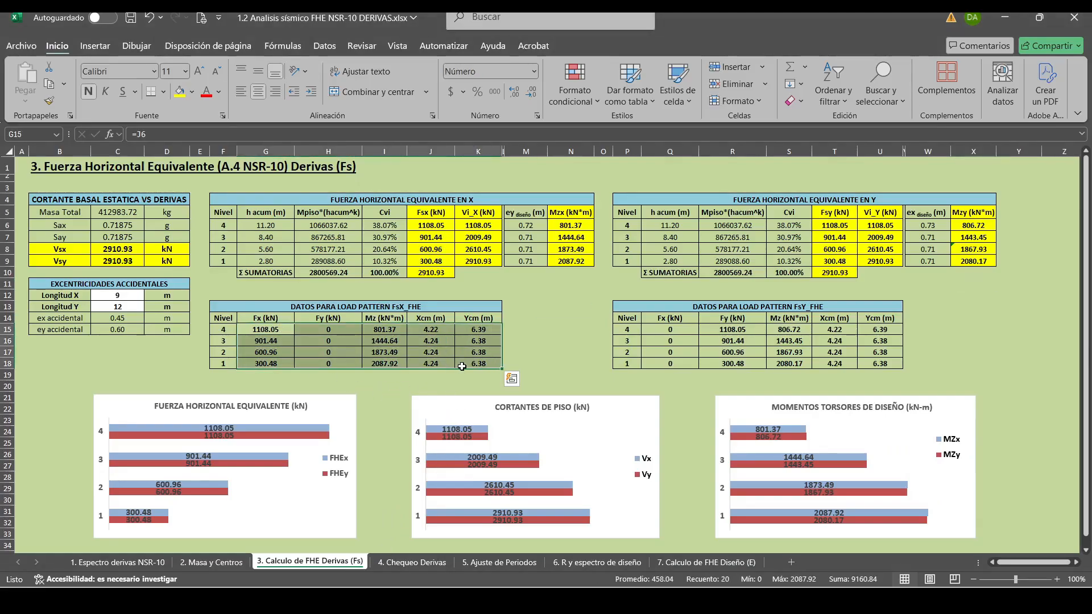
key("ctrl+c")
mouse_move(421, 600)
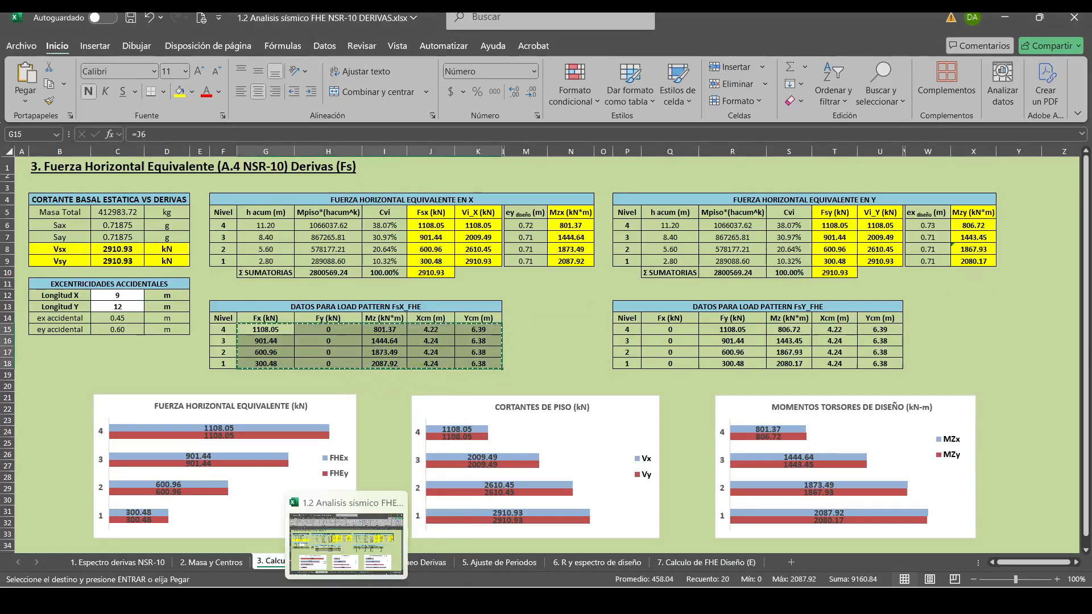
left_click(323, 600)
left_click(501, 204)
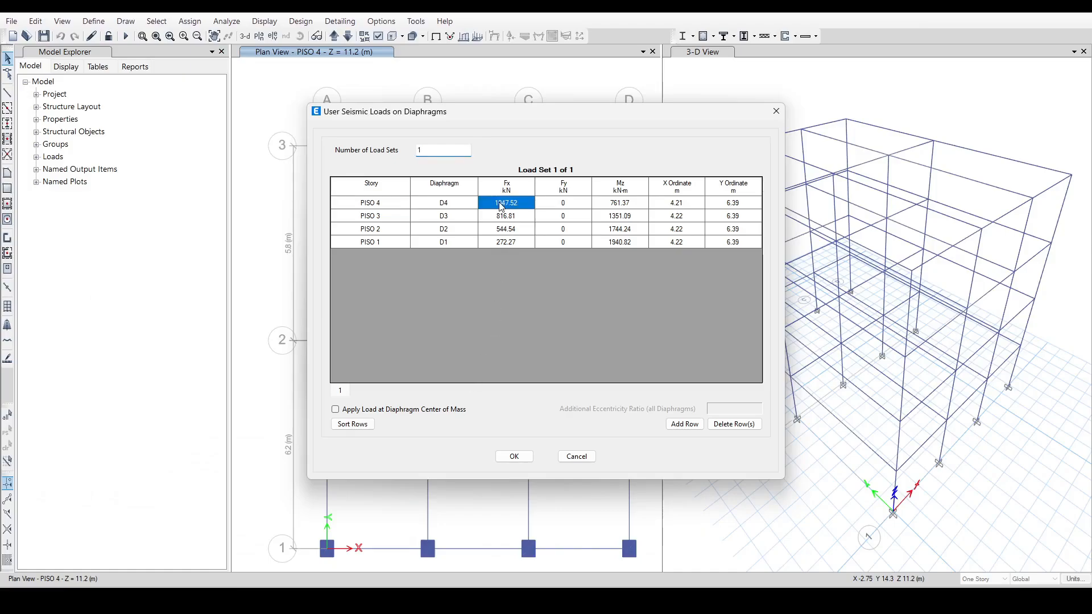
key("ctrl+v")
left_click(513, 456)
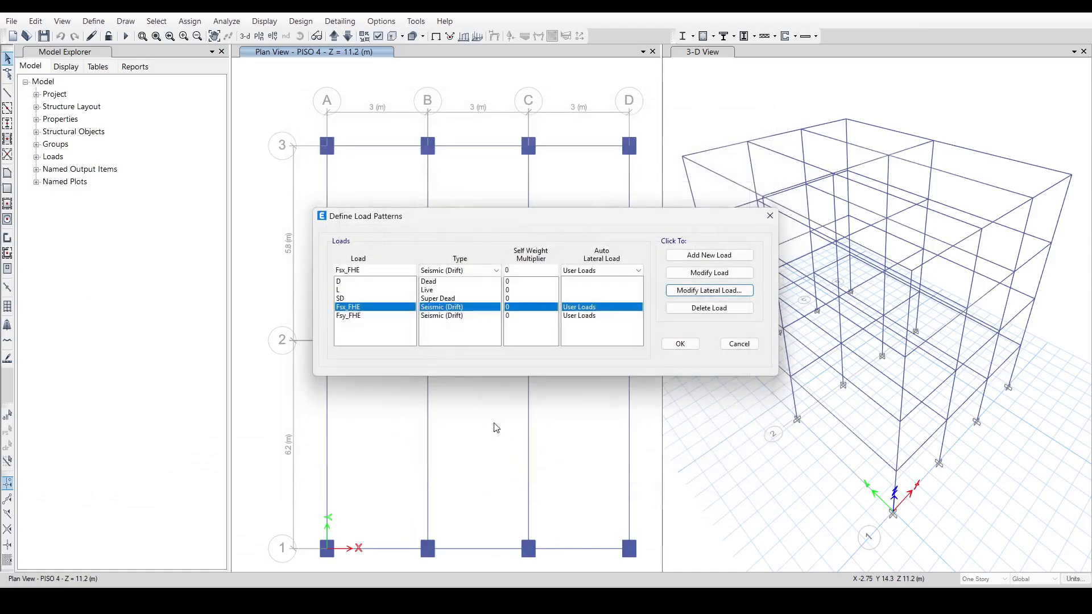
Replace the Fsy_FHE pattern's user diaphragm loads with the values from the Excel workbook's FsY_FHE table and accept the load patterns.
left_click(364, 316)
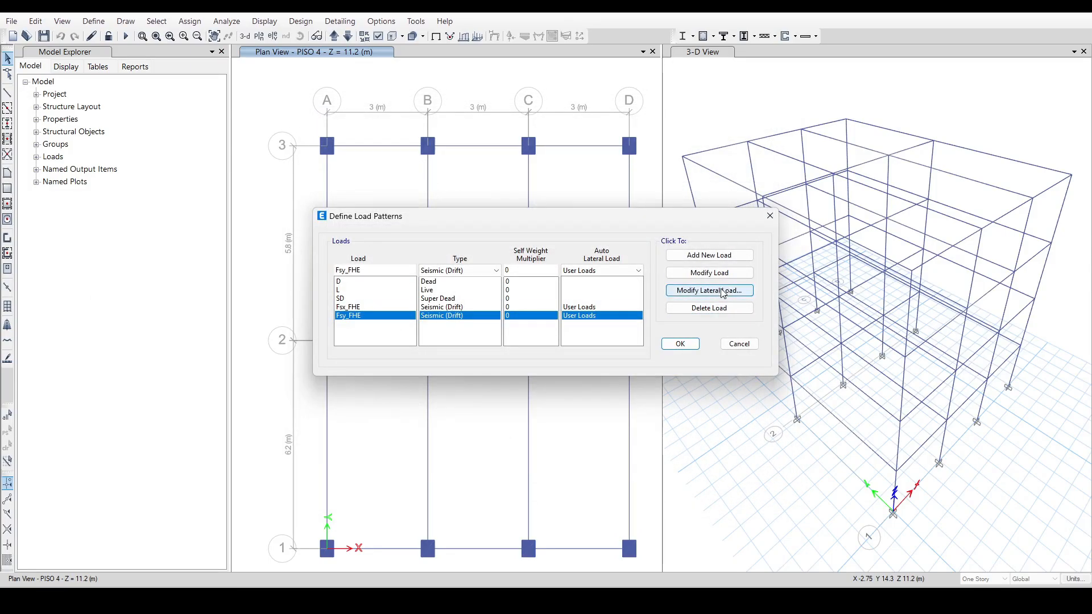
left_click(709, 290)
left_click(339, 600)
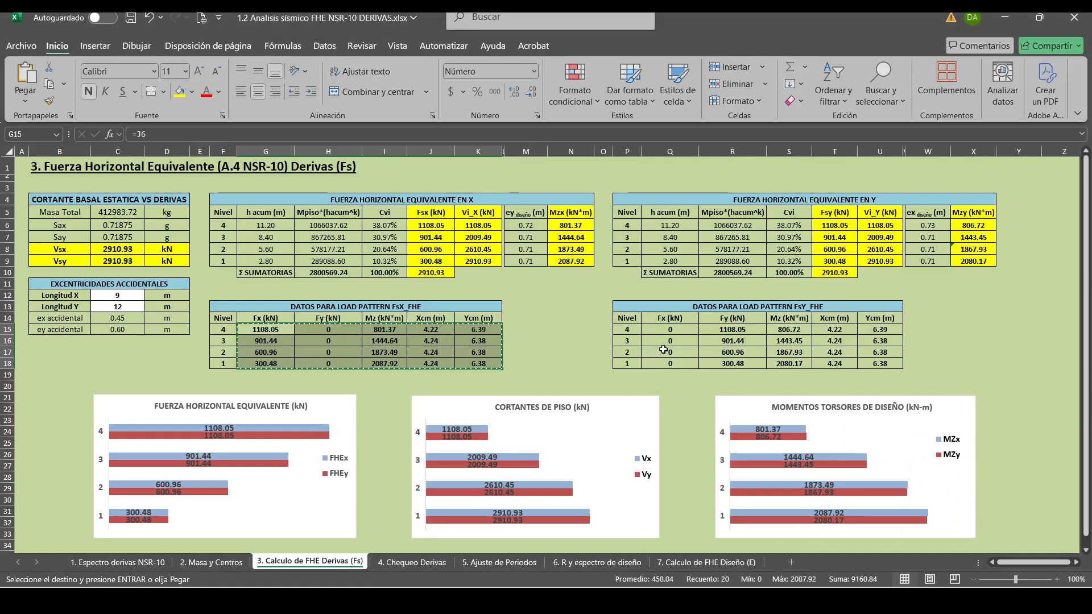
left_click_drag(674, 330, 882, 362)
key("ctrl+c")
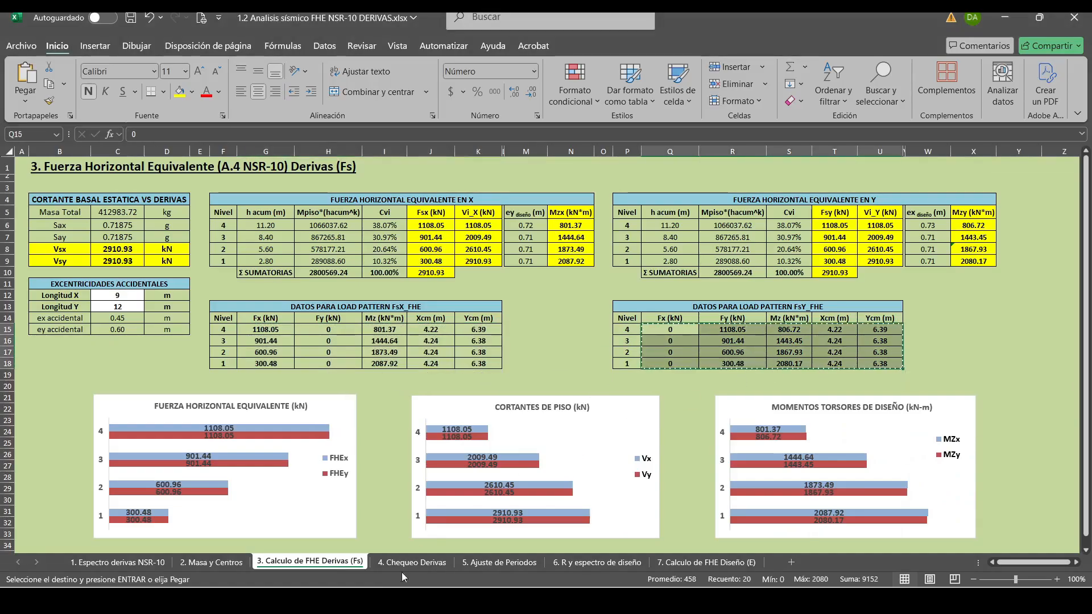
left_click(341, 600)
left_click(511, 206)
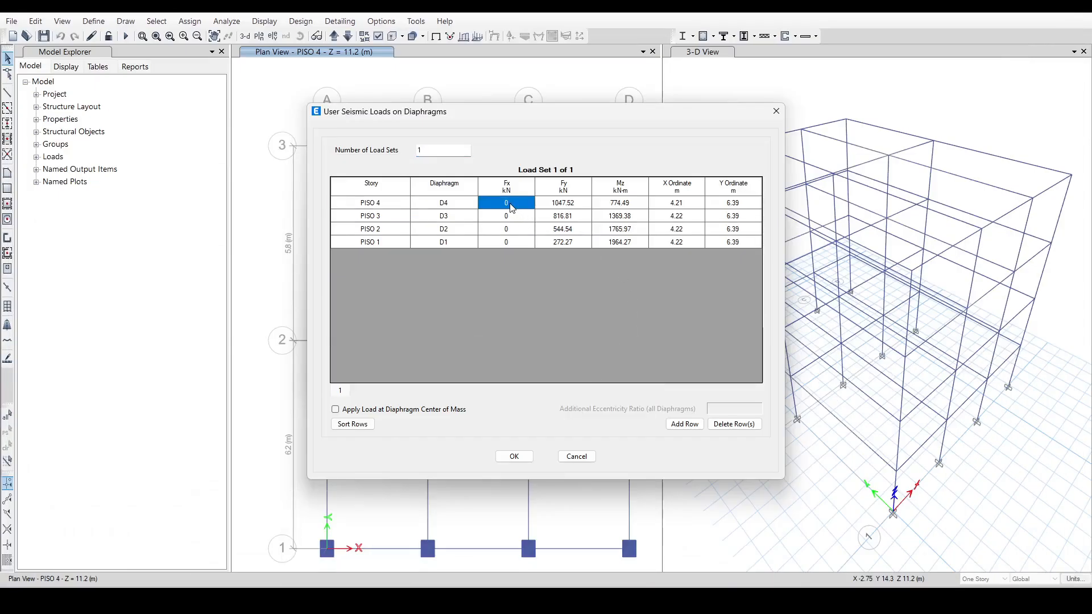
left_click(514, 456)
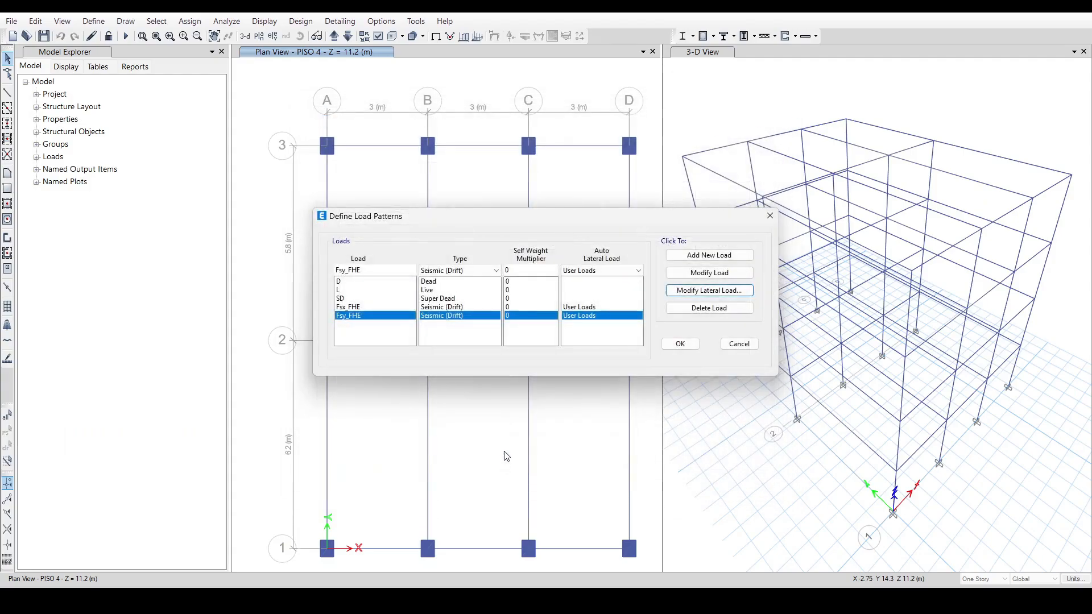
left_click(680, 342)
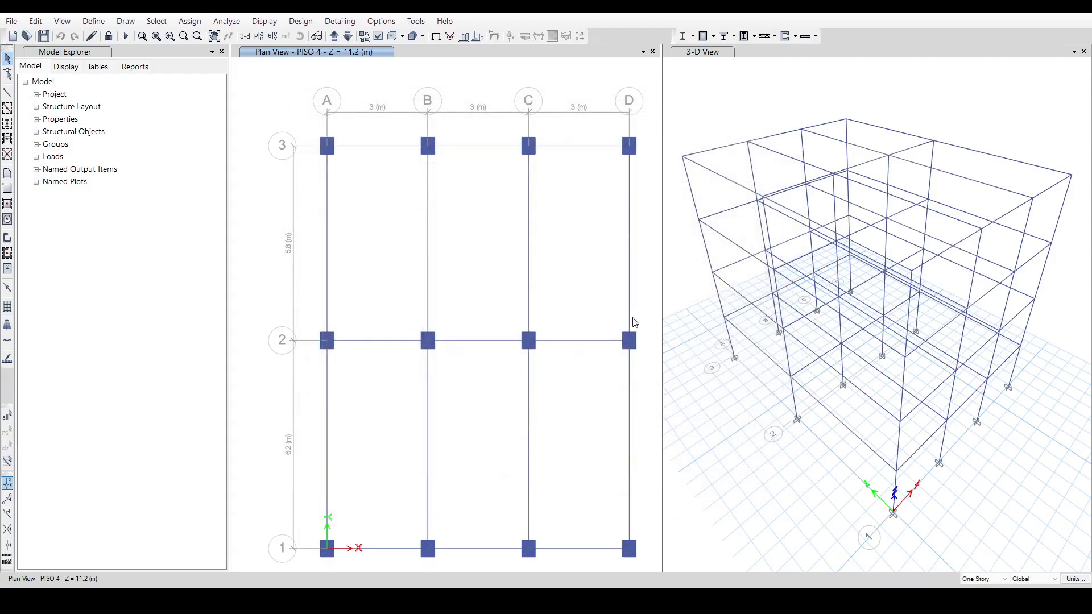
Save the model with the updated seismic loads and run the analysis.
left_click(44, 36)
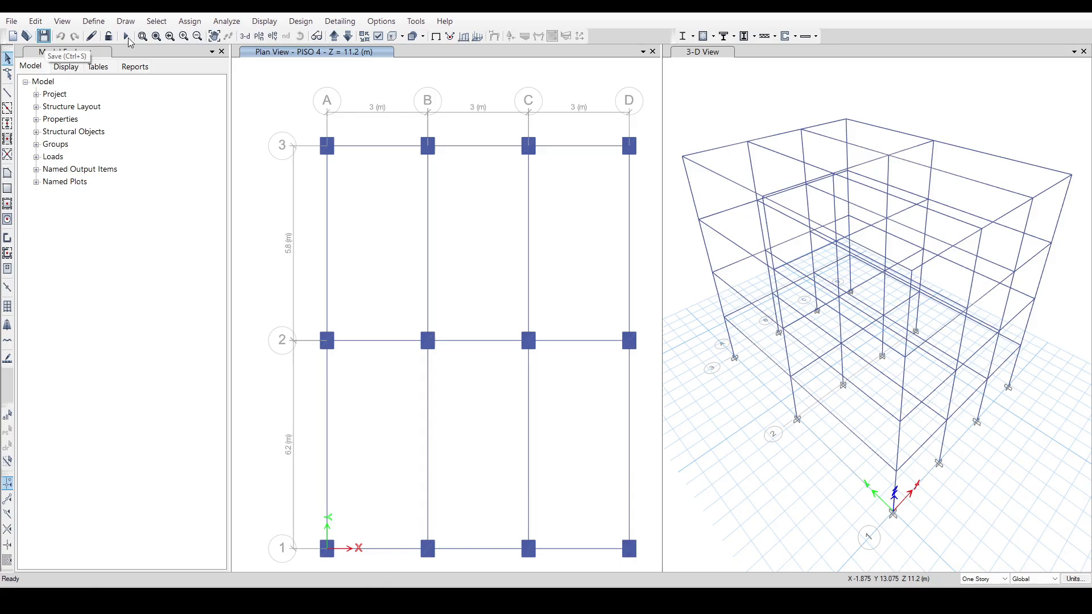
left_click(125, 36)
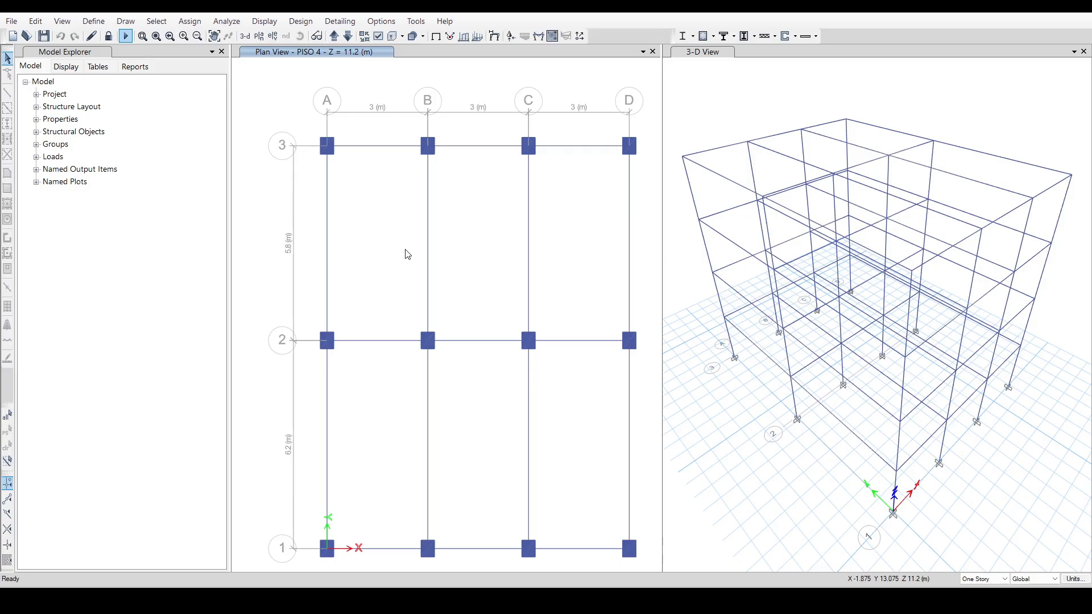
Display the Story Drifts table from the joint displacement analysis results.
left_click(265, 21)
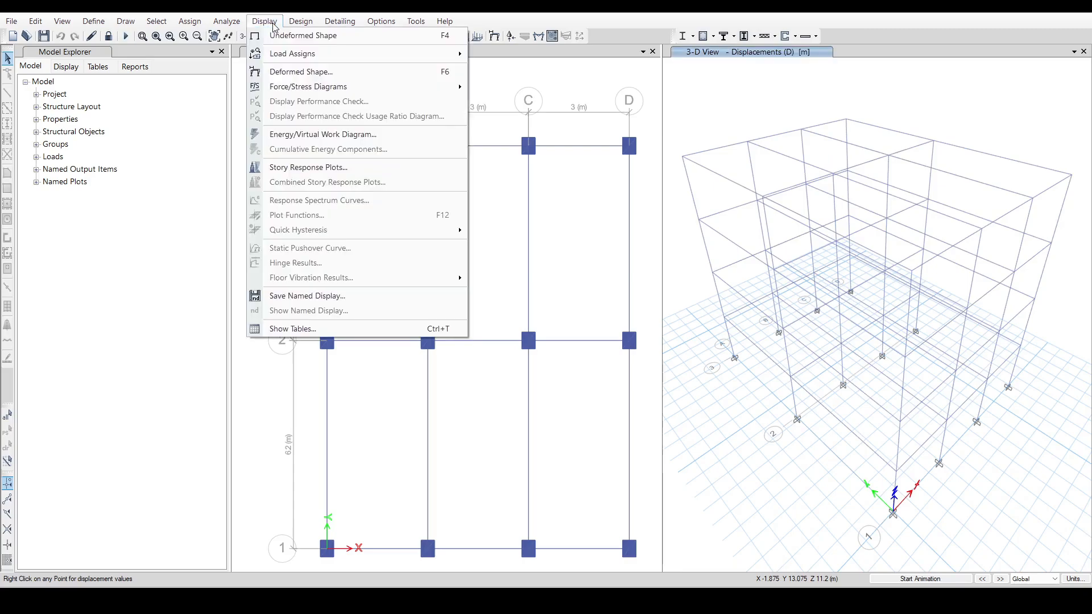
left_click(328, 328)
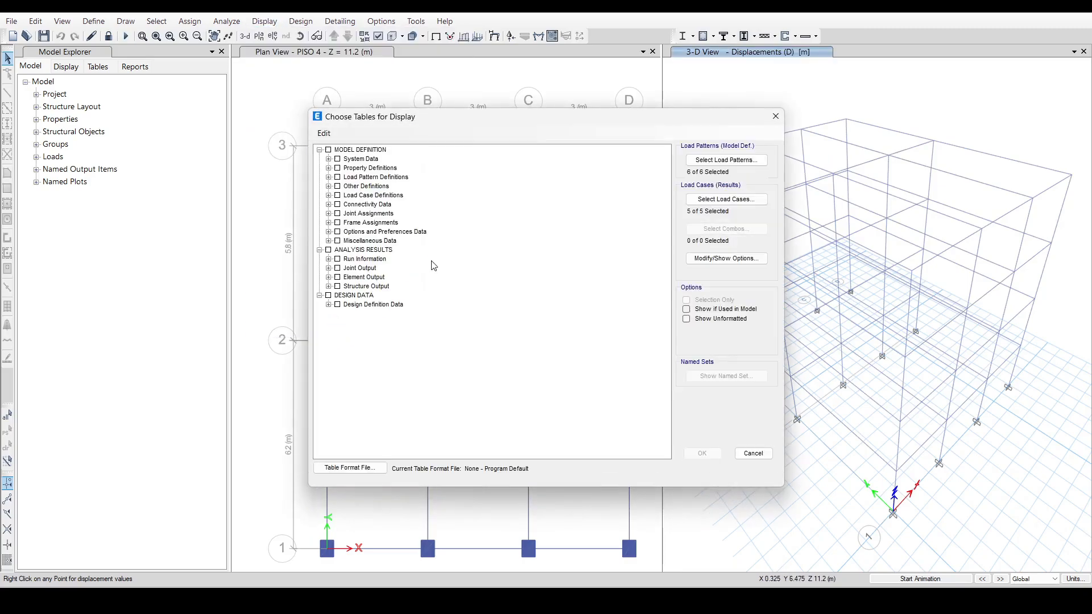
left_click(328, 268)
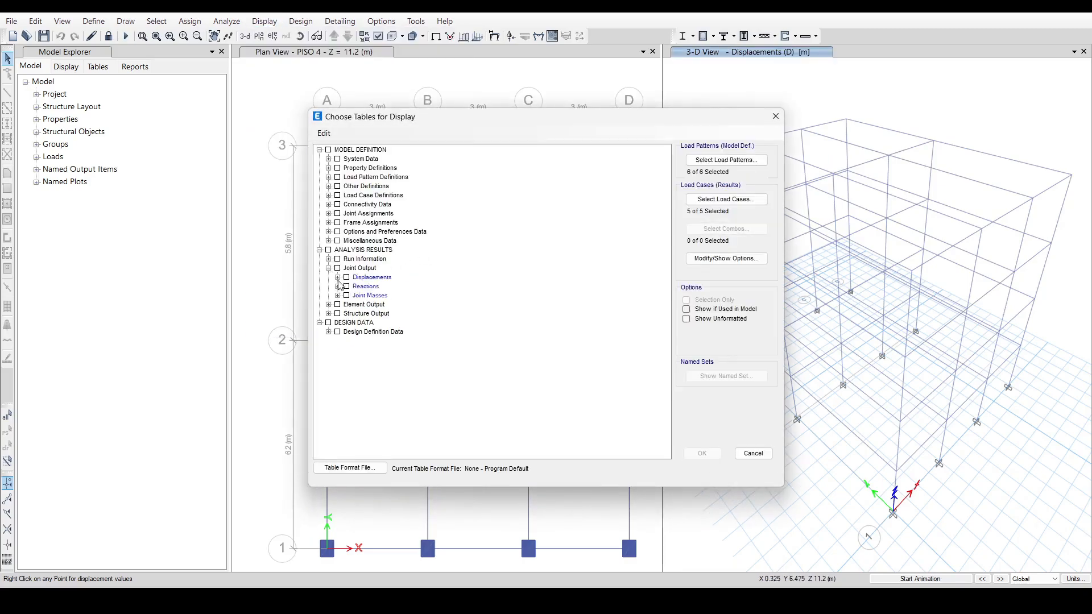
left_click(338, 277)
left_click(355, 331)
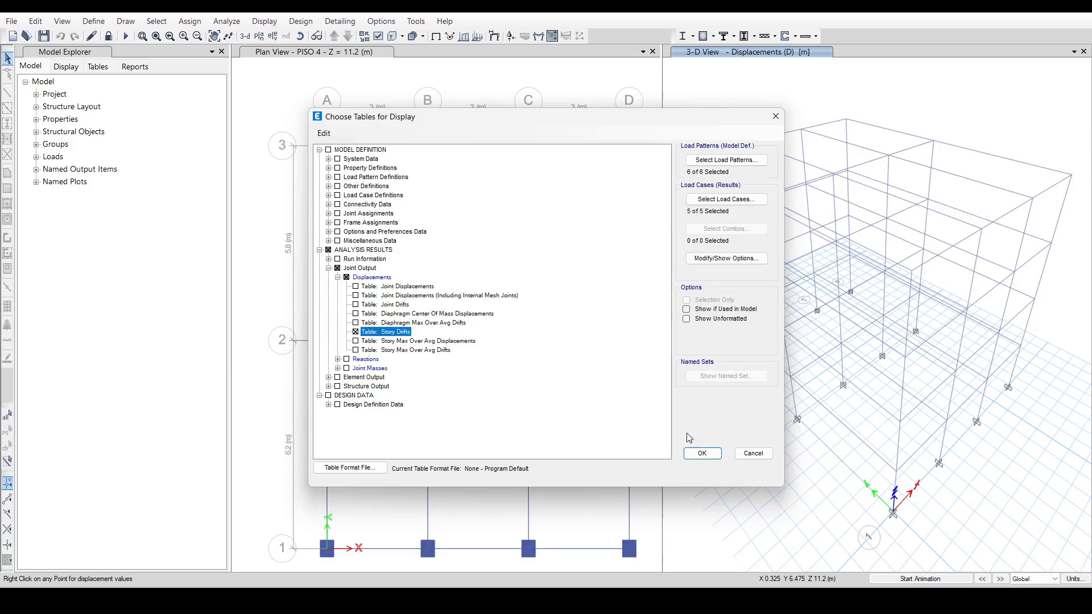
left_click(702, 453)
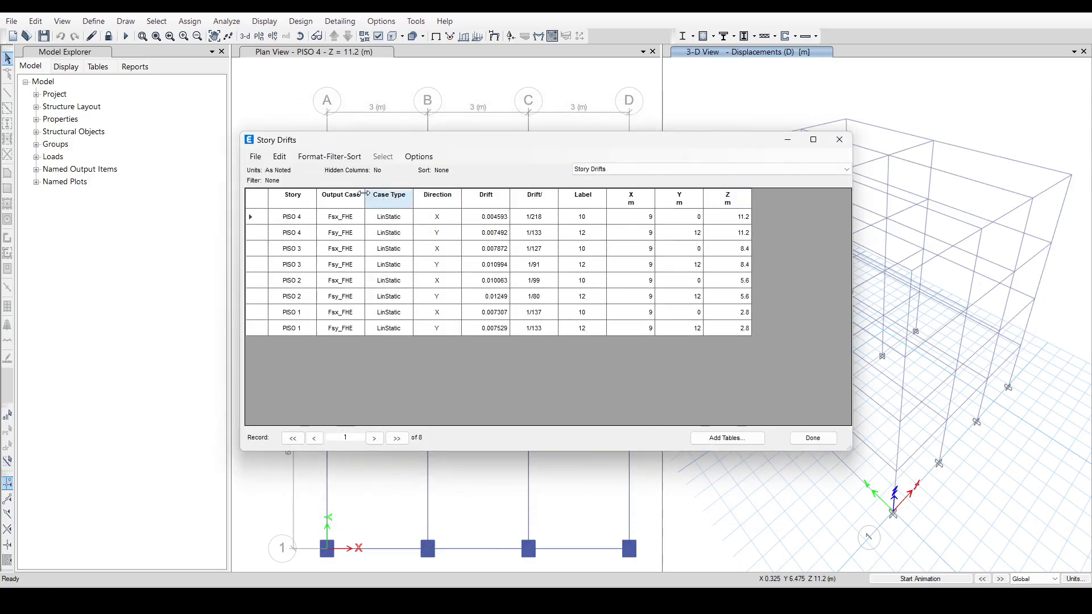
Filter the Story Drifts table to output case Fsx_FHE and copy the Drift values of PISO 4 to PISO 1.
left_click(344, 195)
right_click(343, 195)
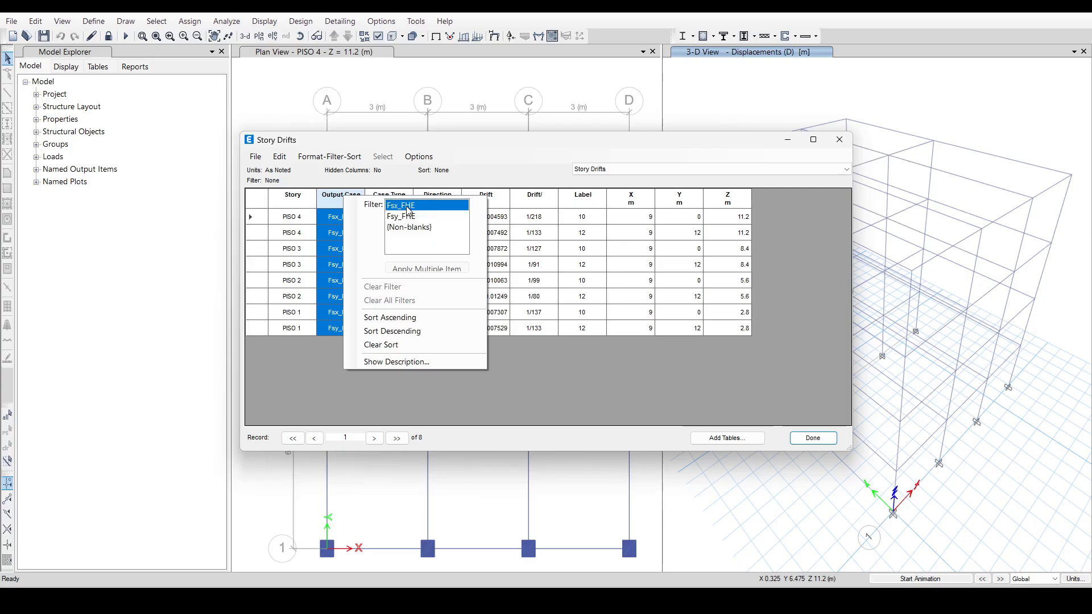
left_click(406, 206)
left_click_drag(503, 219, 499, 264)
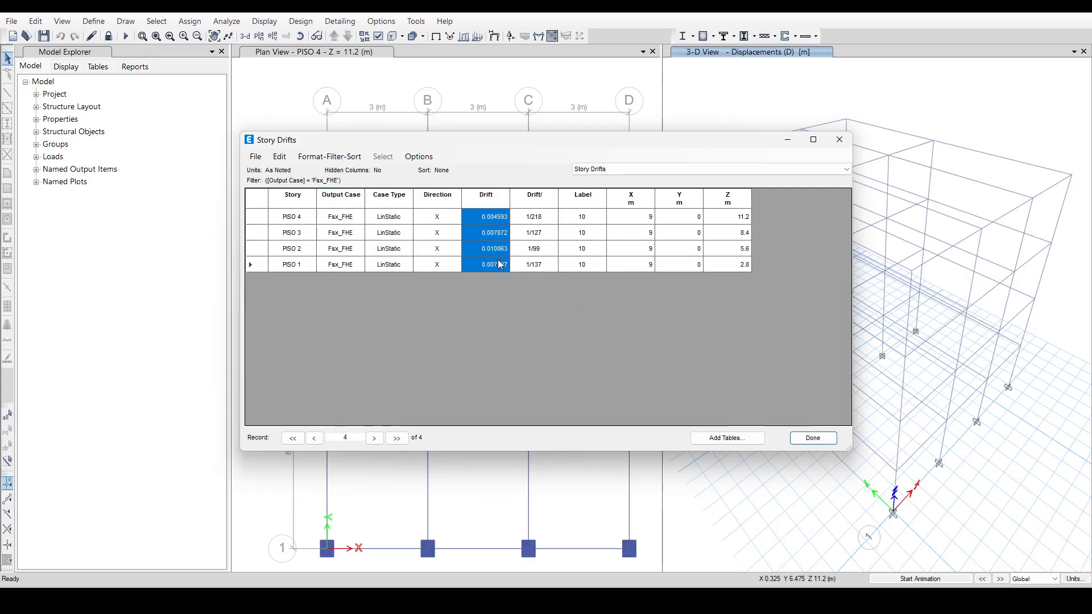
Switch to the Excel workbook and paste the X drifts into the Story Drifts X table of the 4. Chequeo Derivas sheet.
key("alt+Tab")
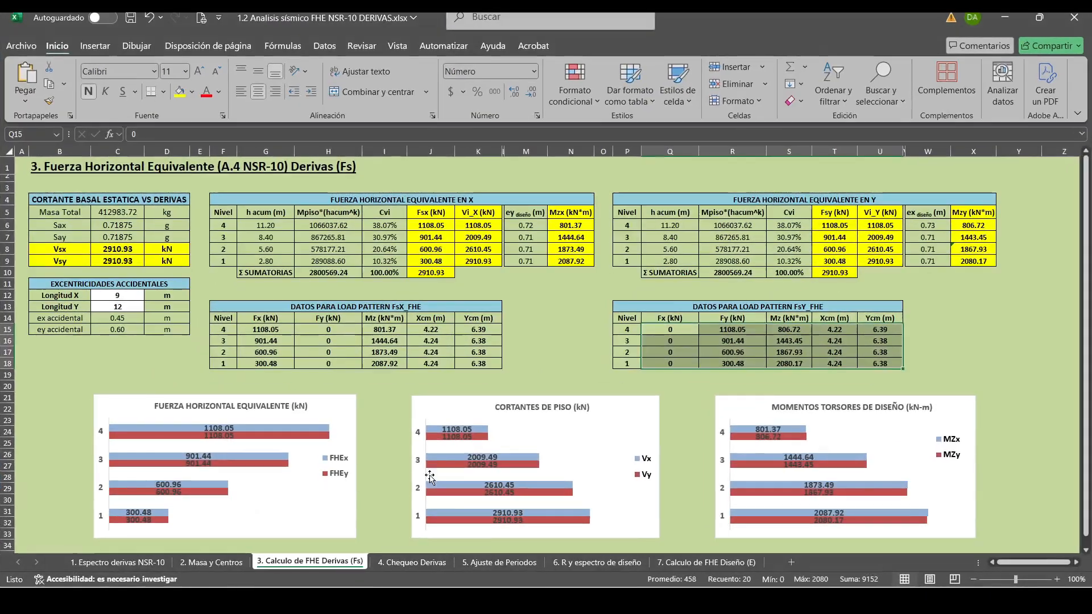
left_click(423, 561)
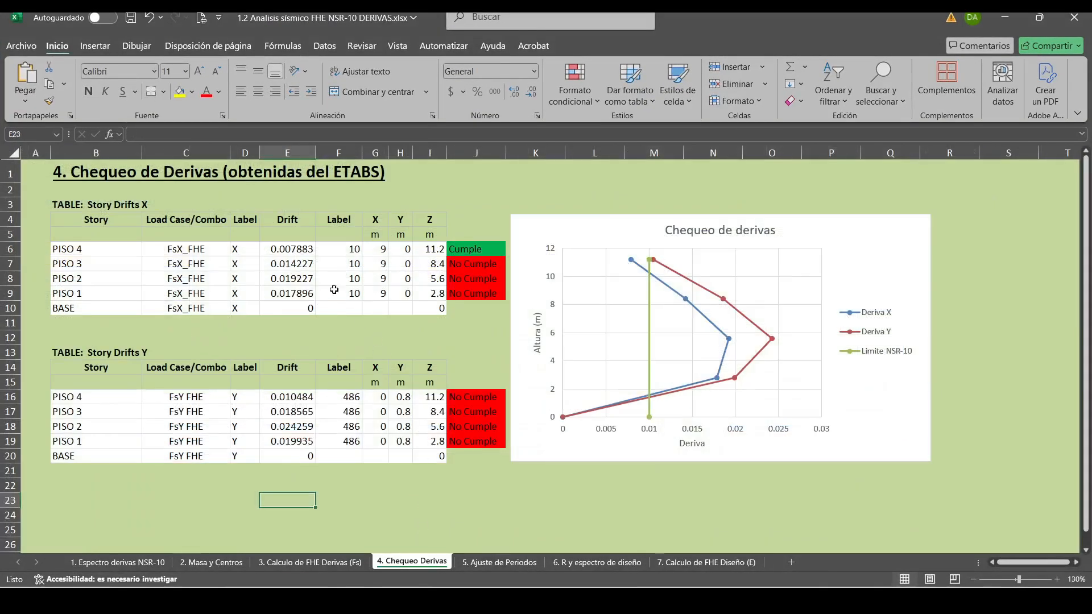
right_click(302, 248)
left_click(338, 234)
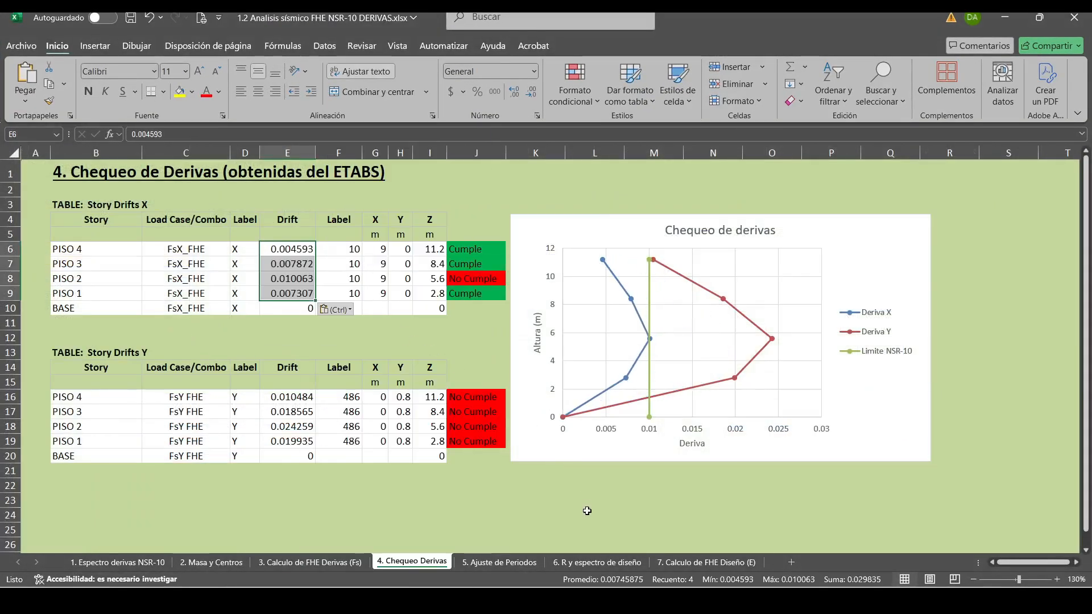
left_click(562, 529)
Return to ETABS, filter the Story Drifts table to output case Fsy_FHE and copy its four Drift values.
key("alt+Tab")
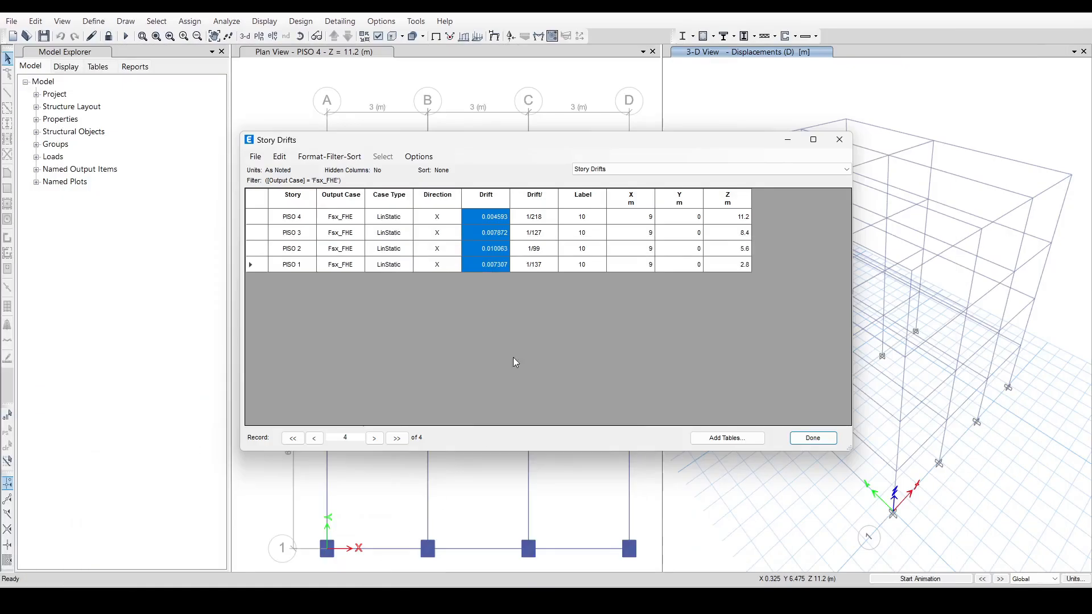
left_click(339, 196)
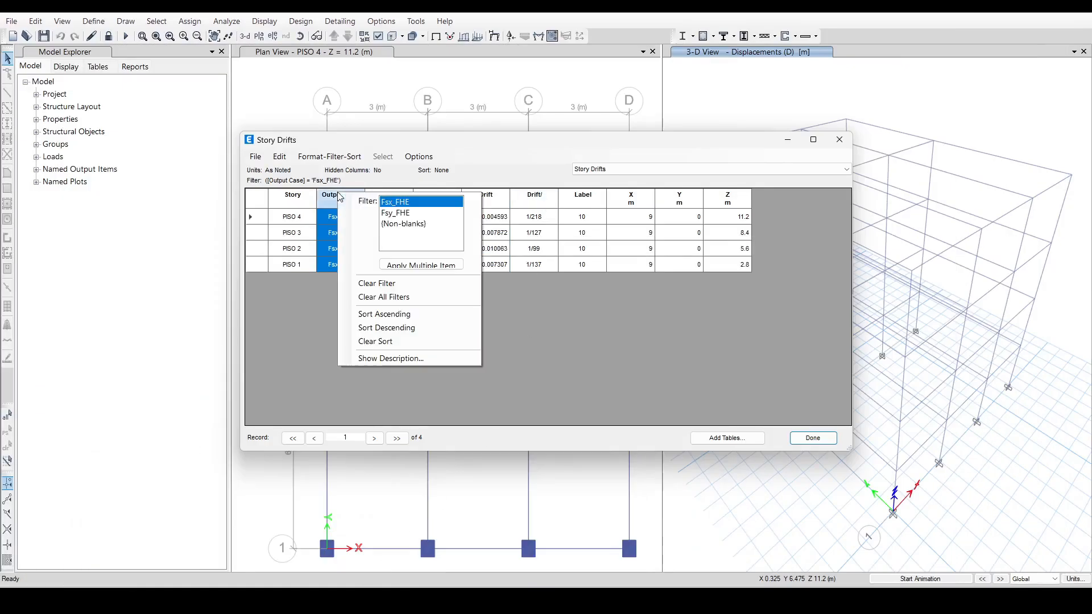
left_click(395, 213)
left_click_drag(490, 217, 495, 275)
key("ctrl+c")
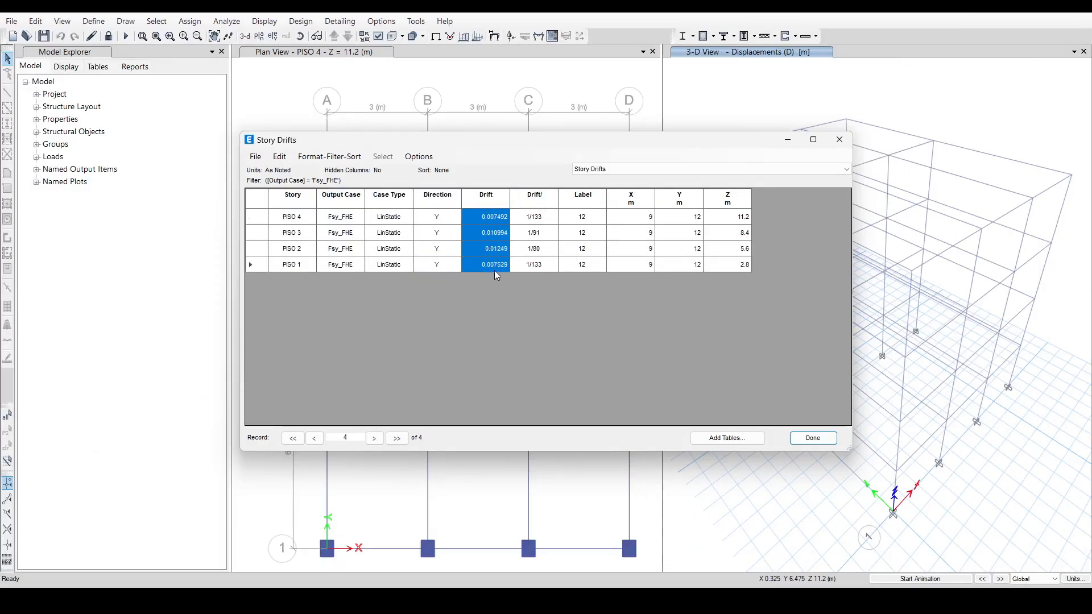
Switch to Excel and paste the Y drifts into the Story Drifts Y table for PISO 4 to PISO 1.
key("alt+Tab")
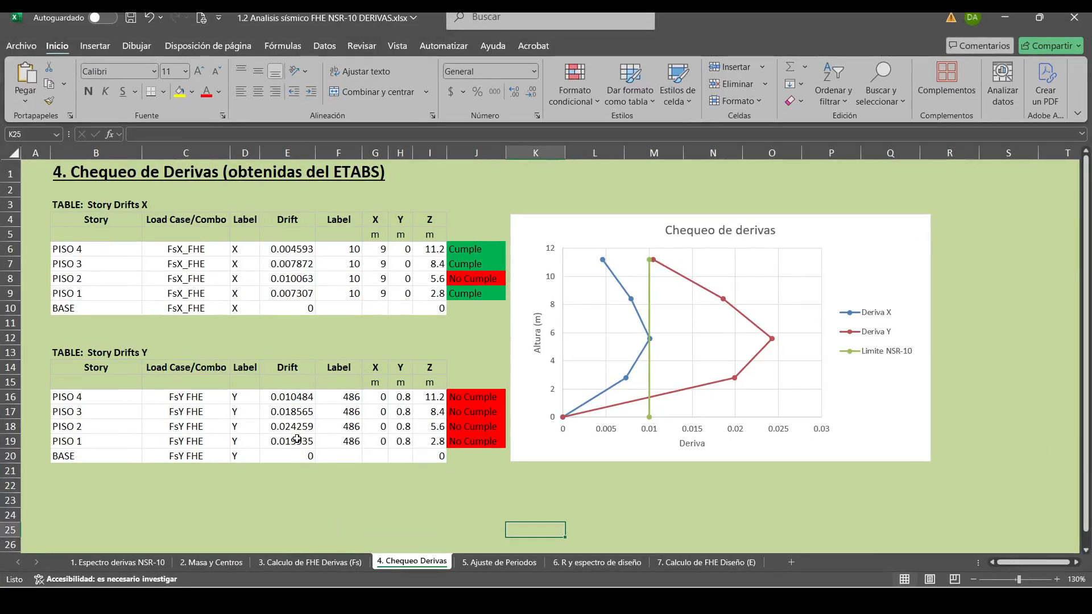
left_click(293, 398)
right_click(293, 398)
left_click(351, 259)
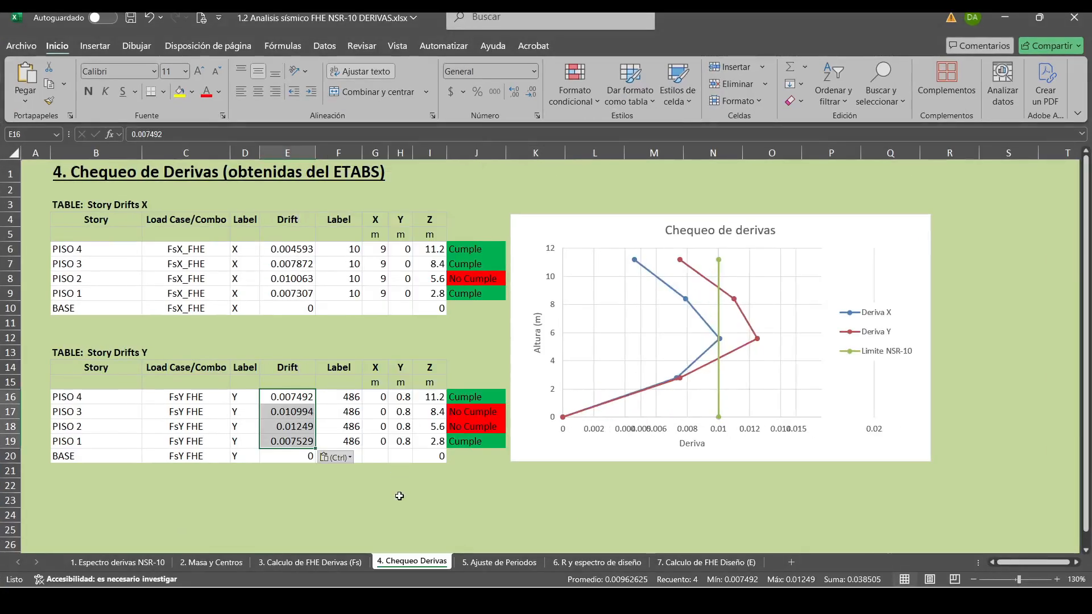
left_click(398, 513)
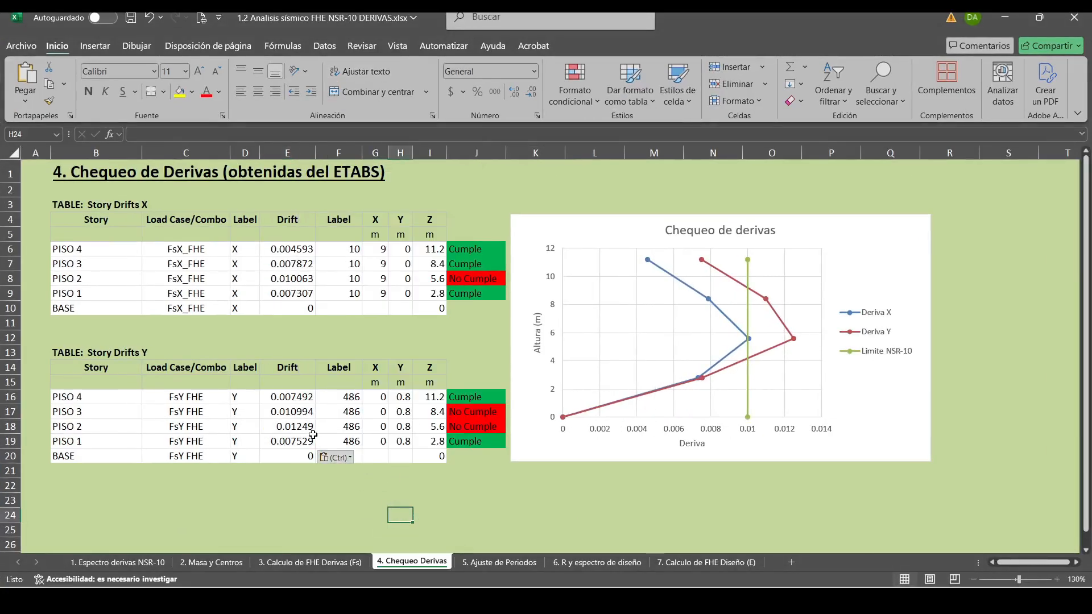
Examine the compliance results and drift values of each story in the X and Y drift check tables.
left_click(302, 501)
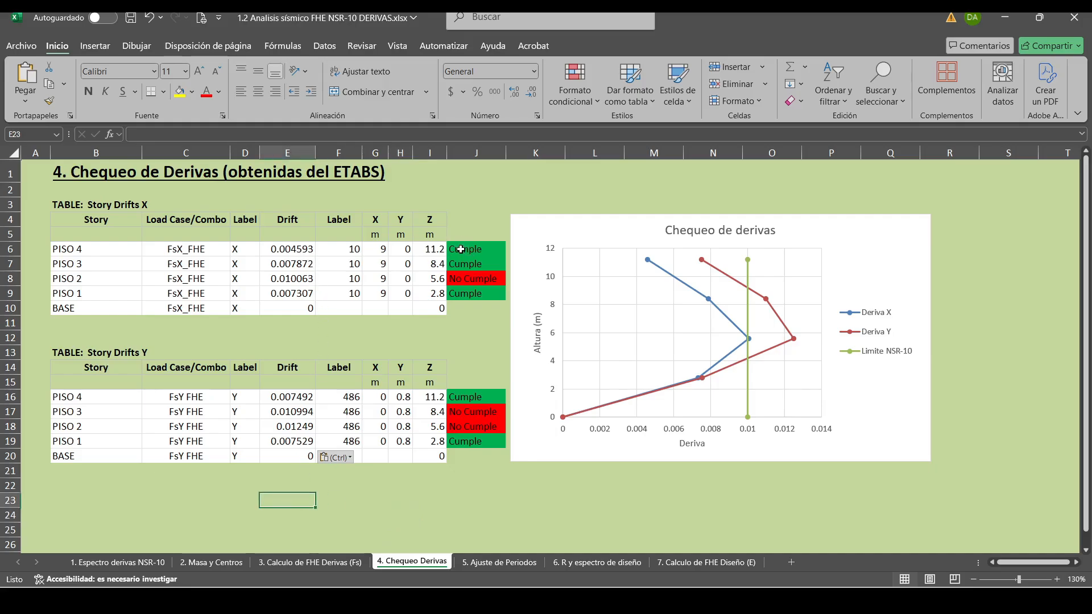
left_click_drag(461, 249, 464, 279)
left_click(471, 279)
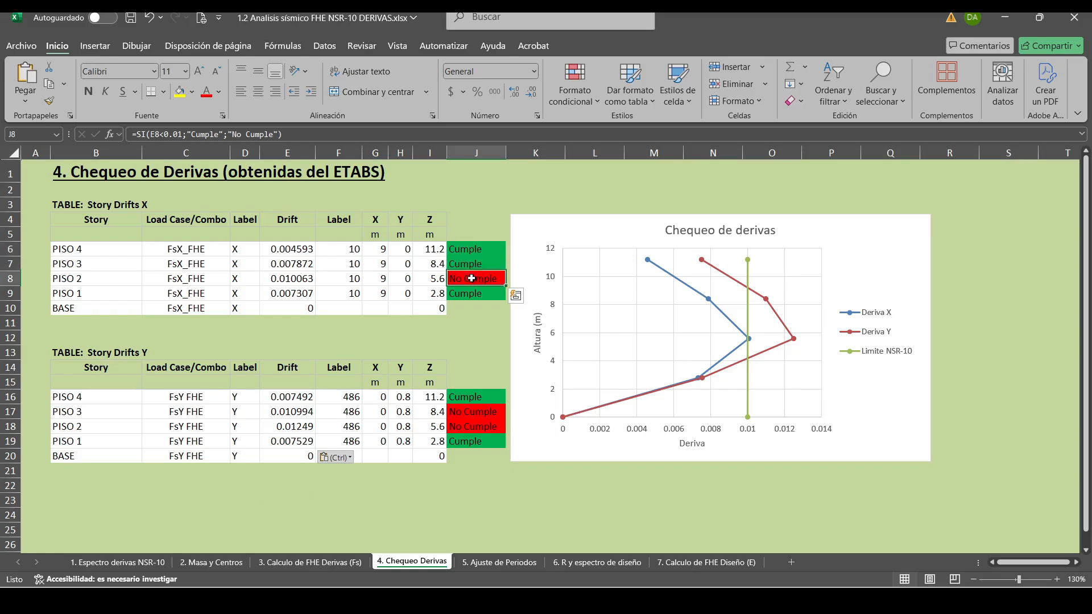
left_click(296, 277)
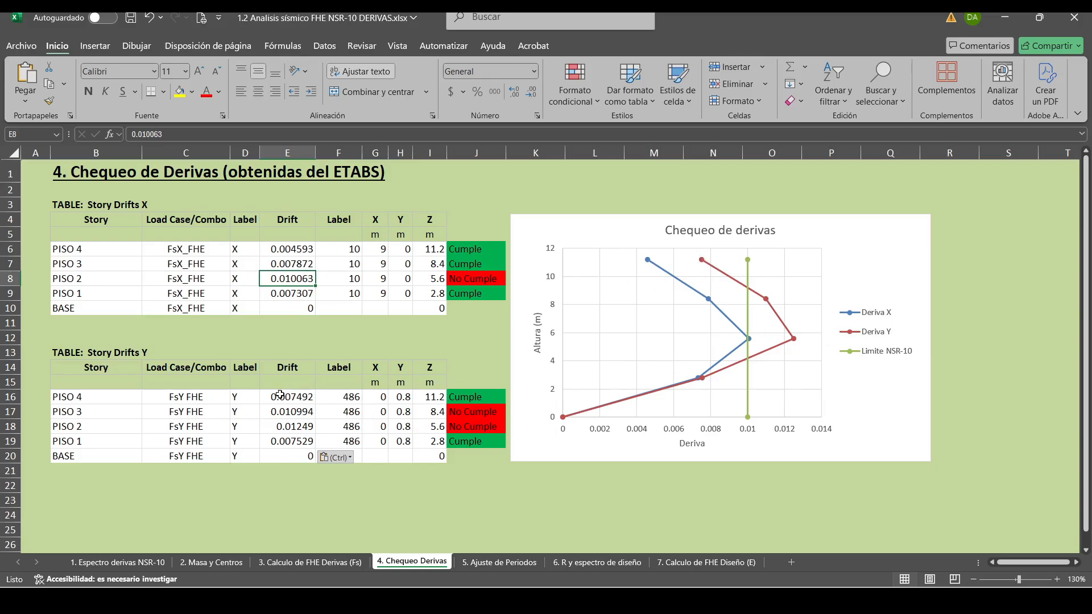
left_click_drag(282, 396, 297, 448)
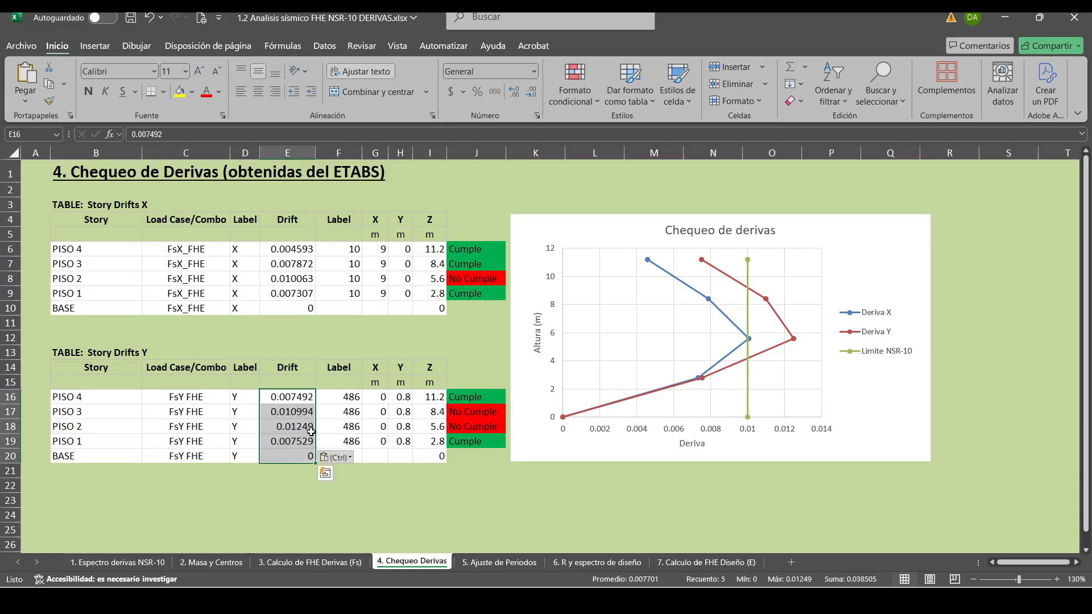
left_click(460, 518)
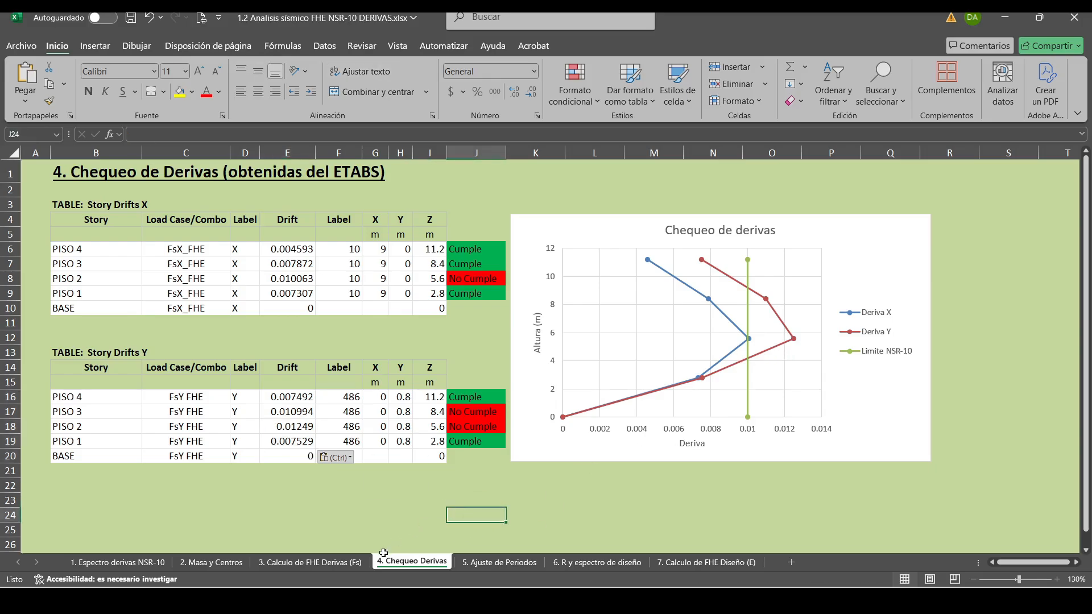
On the 2. Masa y Centros sheet, set column A1's dimensions to bx 0.45 m and hy 0.6 m.
left_click(225, 563)
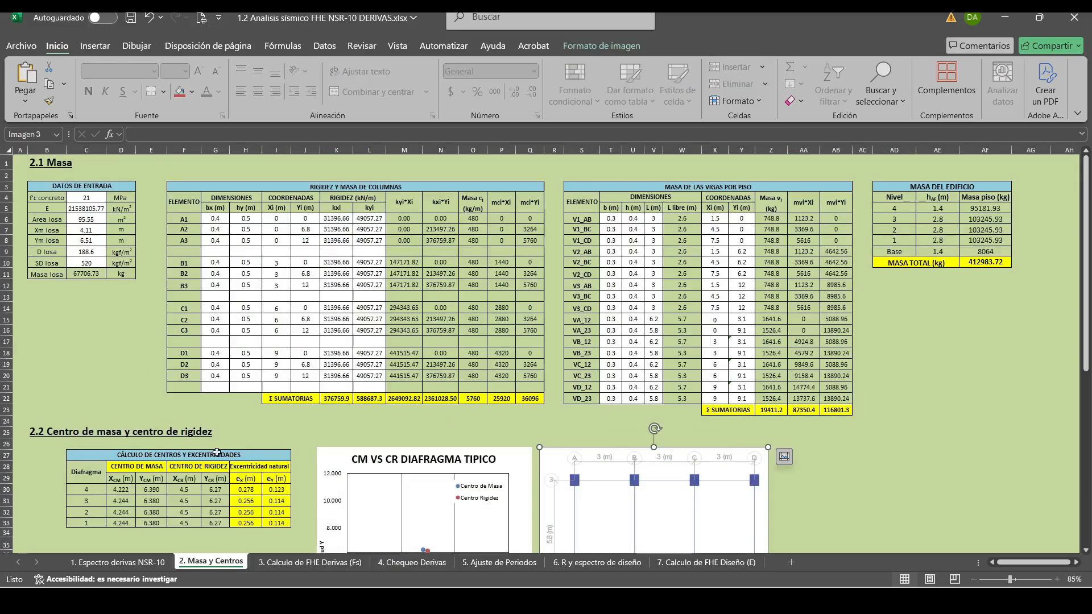
left_click(98, 387)
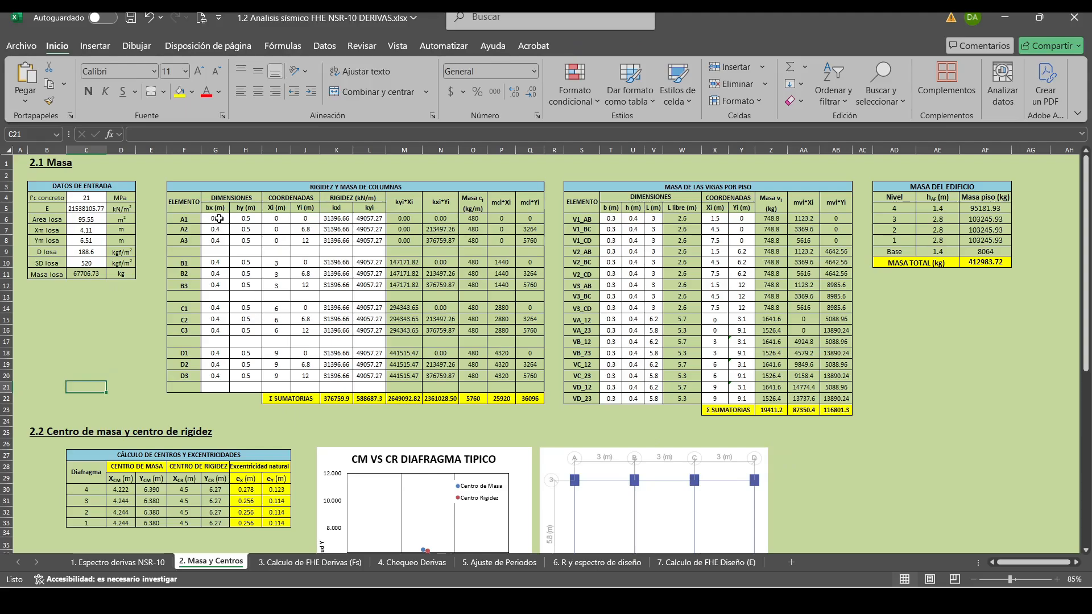
left_click(219, 218)
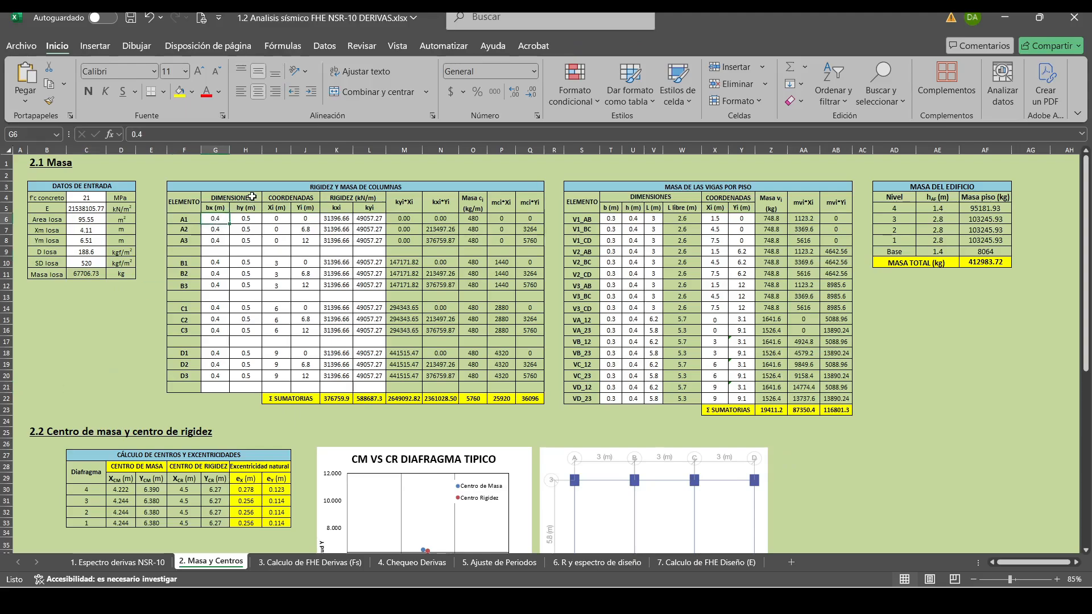
type("0")
key("Tab")
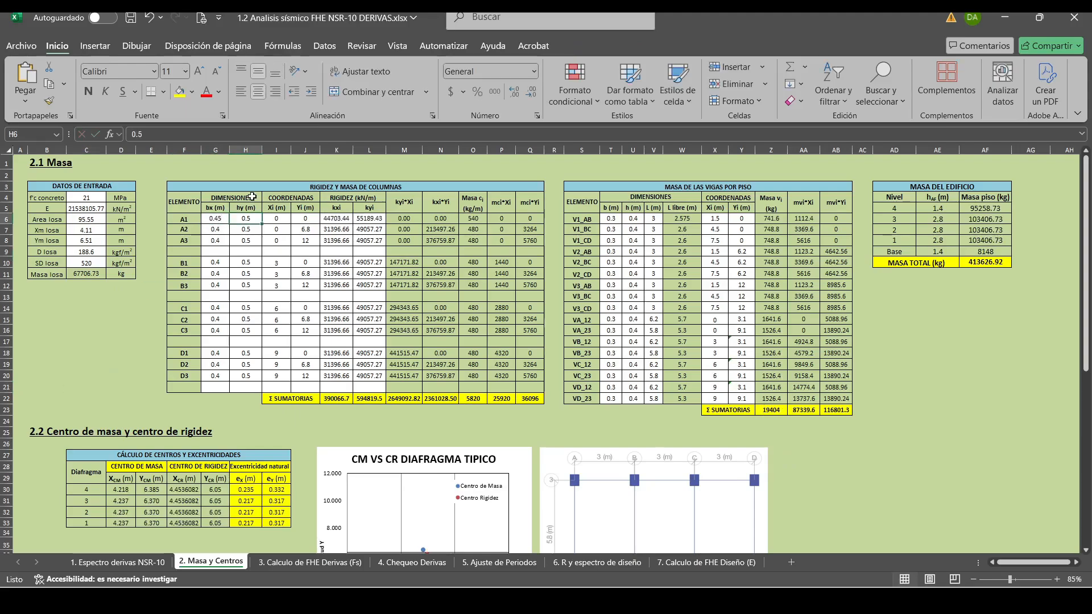
type("0.6")
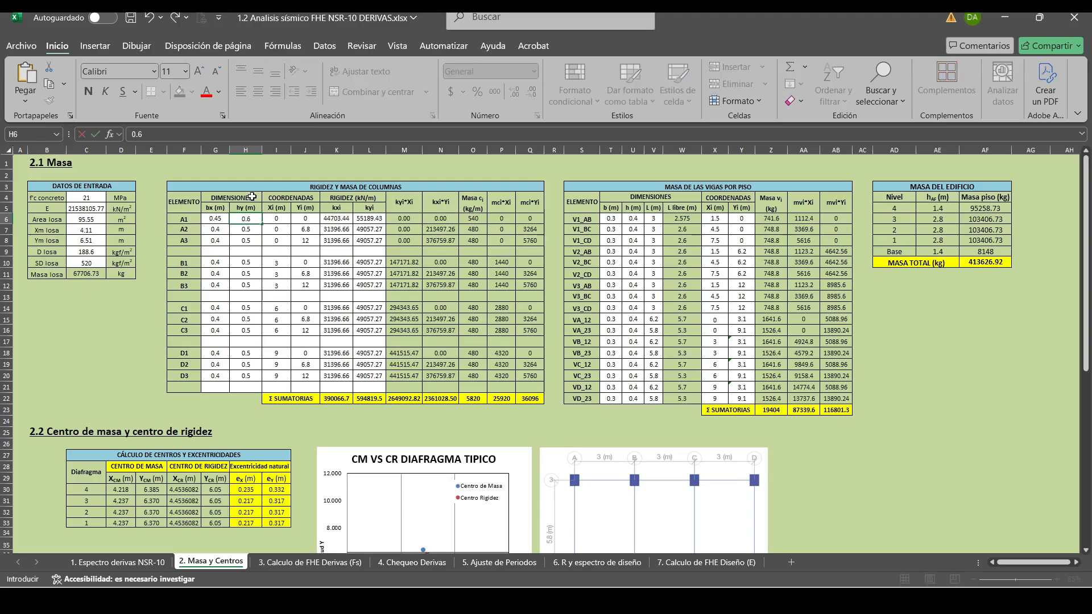
key("Return")
Set column A2's dimensions to bx 0.45 m and hy 0.6 m.
type("0.45")
key("Return")
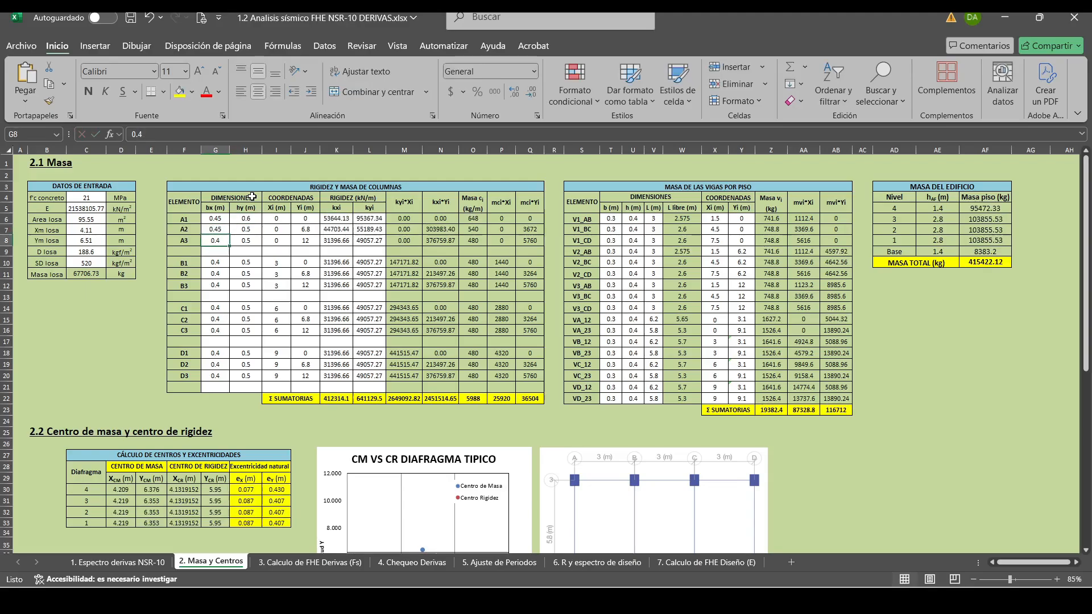
key("Up")
key("Right")
type("0.6")
key("Return")
key("Left")
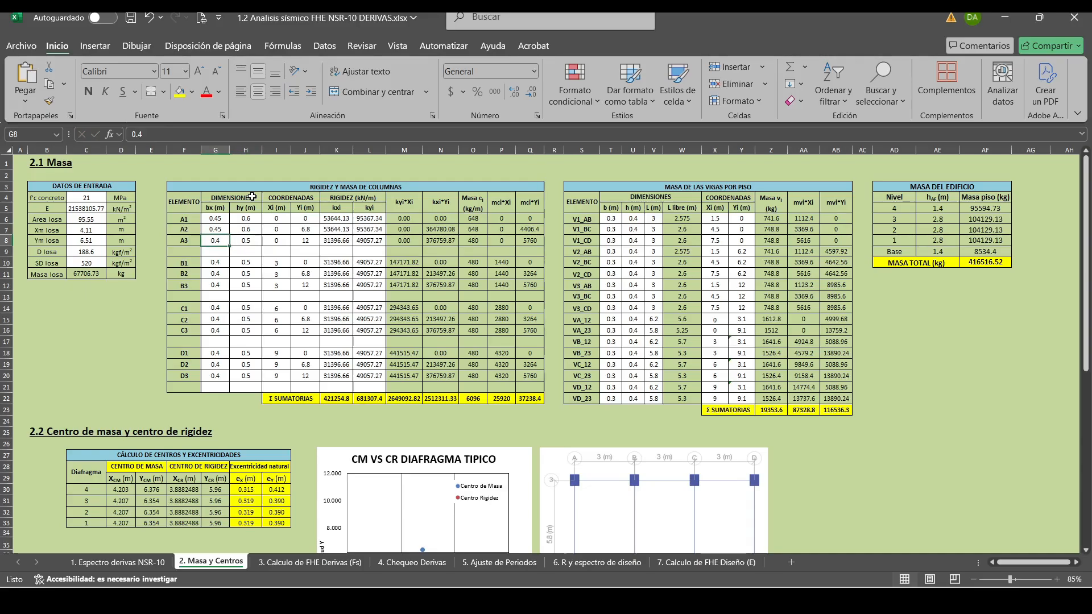
Set column A3's dimensions to bx 0.45 m and hy 0.6 m.
type("0.45")
key("Tab")
type("0.")
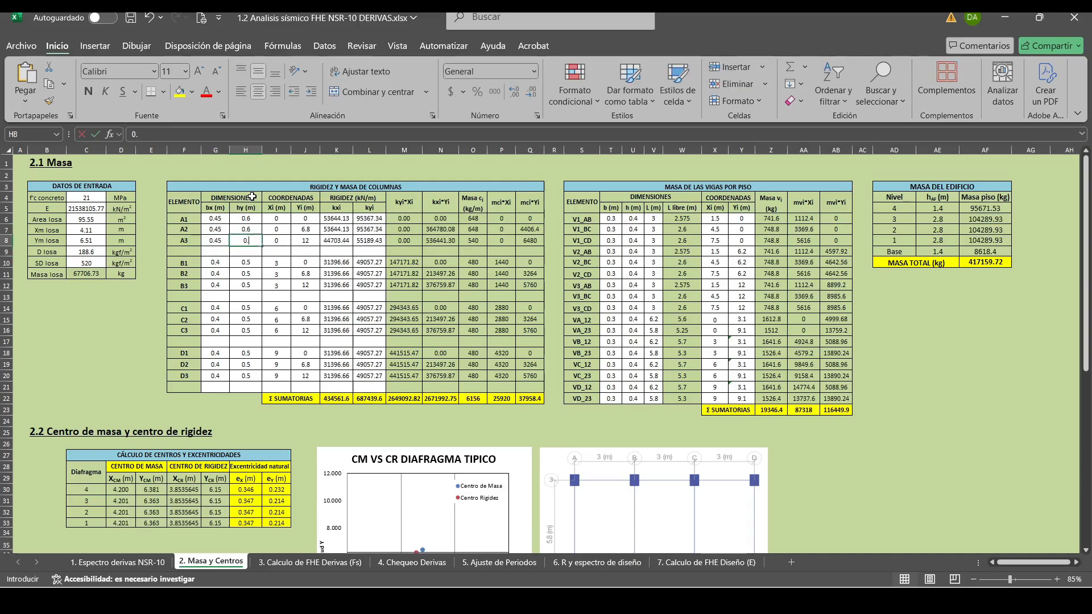
type("6")
key("Return")
Copy the bx and hy dimensions of columns A1 to A3 to the B, C and D column groups.
left_click_drag(214, 218, 241, 238)
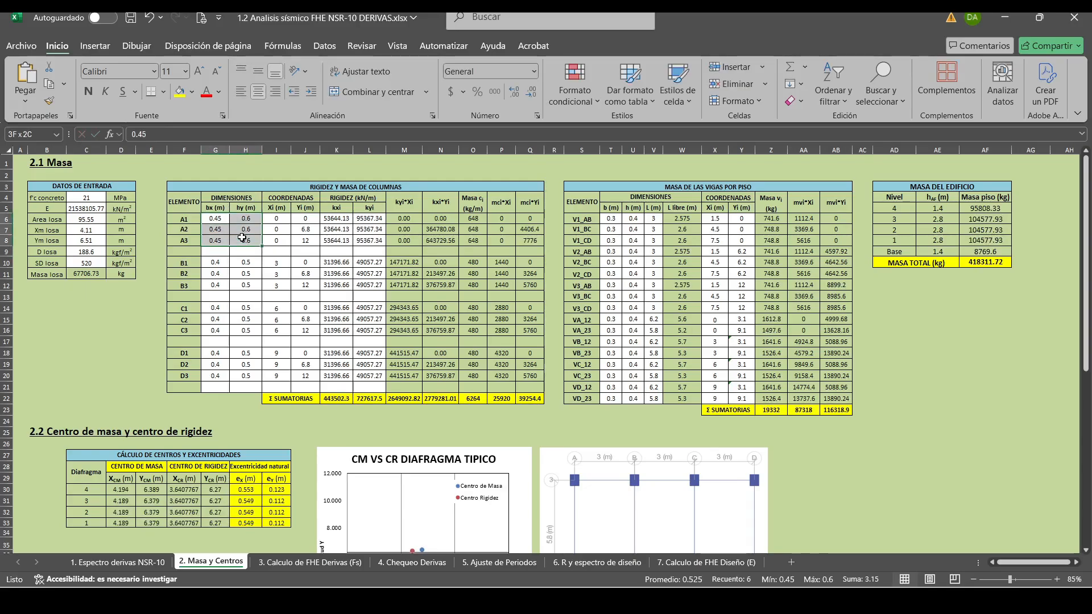
key("ctrl+c")
left_click(221, 262)
key("ctrl+v")
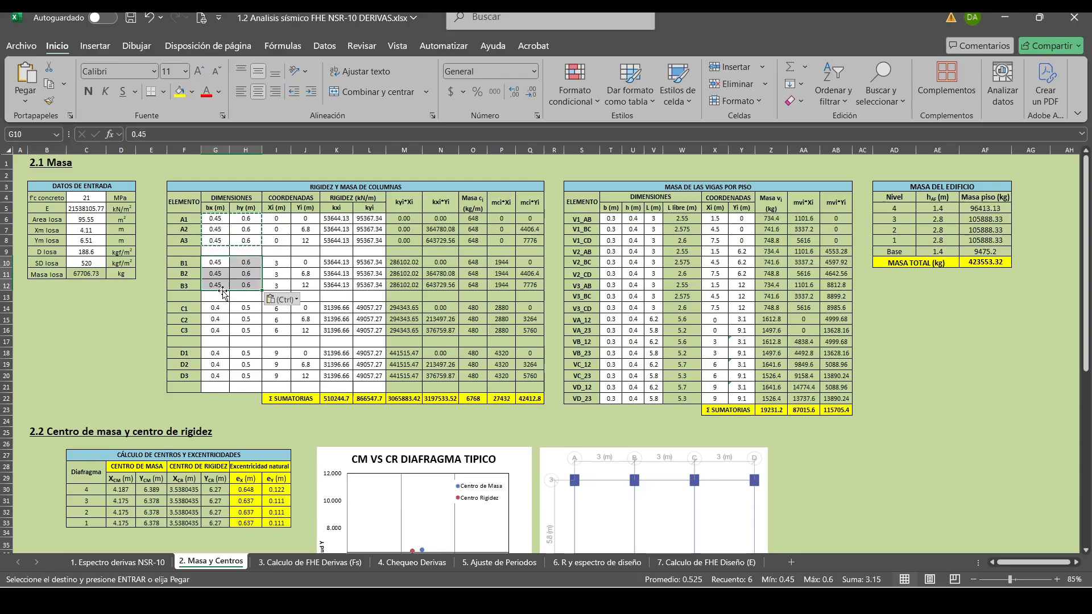
left_click(216, 308)
key("ctrl+v")
left_click(221, 353)
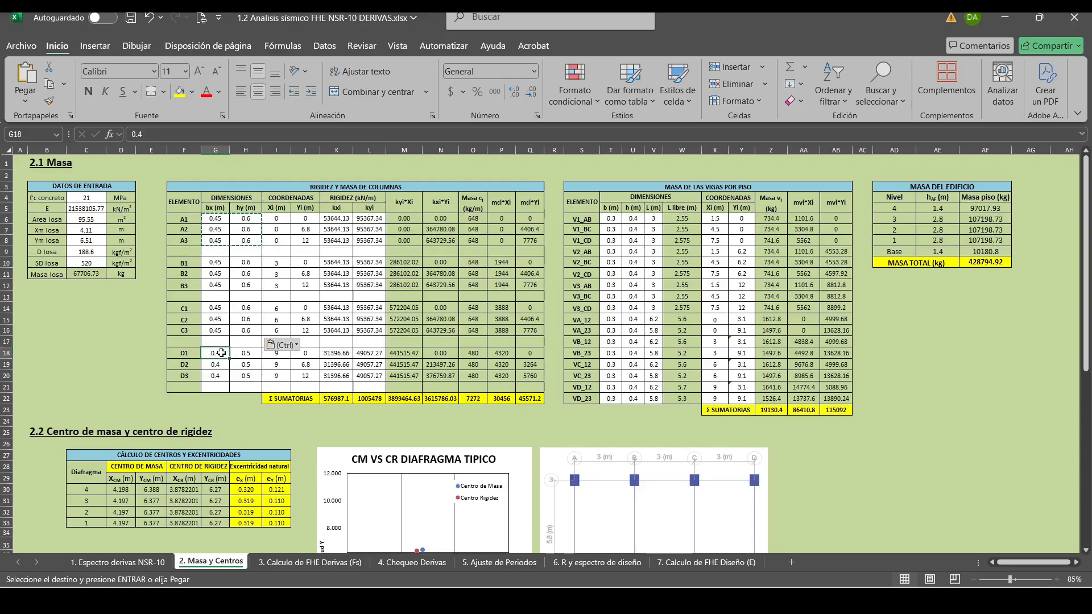
key("ctrl+v")
left_click(936, 375)
key("Escape")
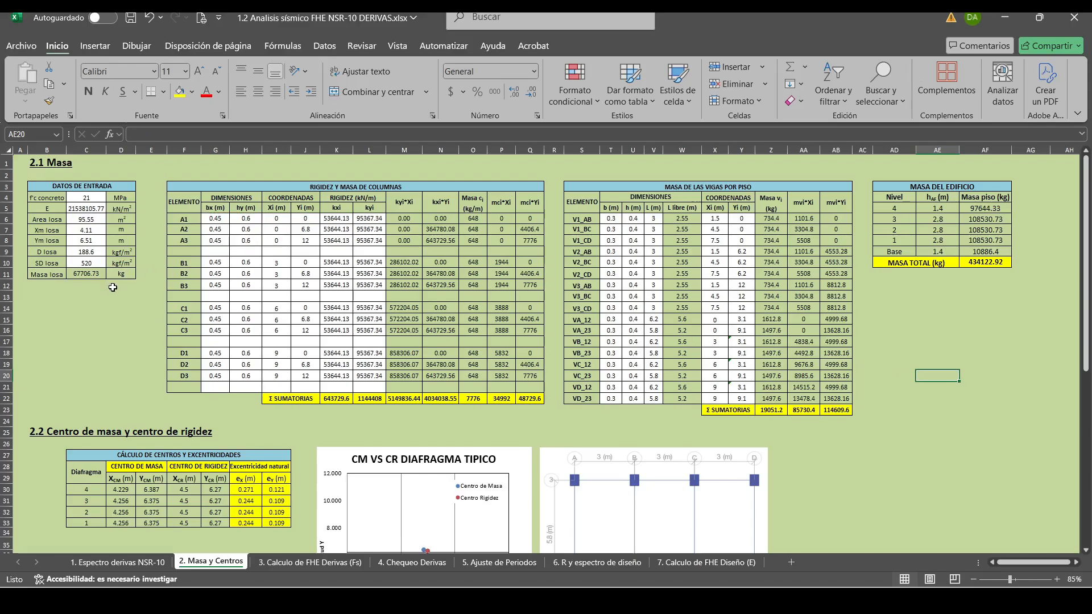
Review the recalculated equivalent horizontal forces on the 3. Calculo de FHE Derivas (Fs) sheet against the 2. Masa y Centros sheet.
left_click(121, 341)
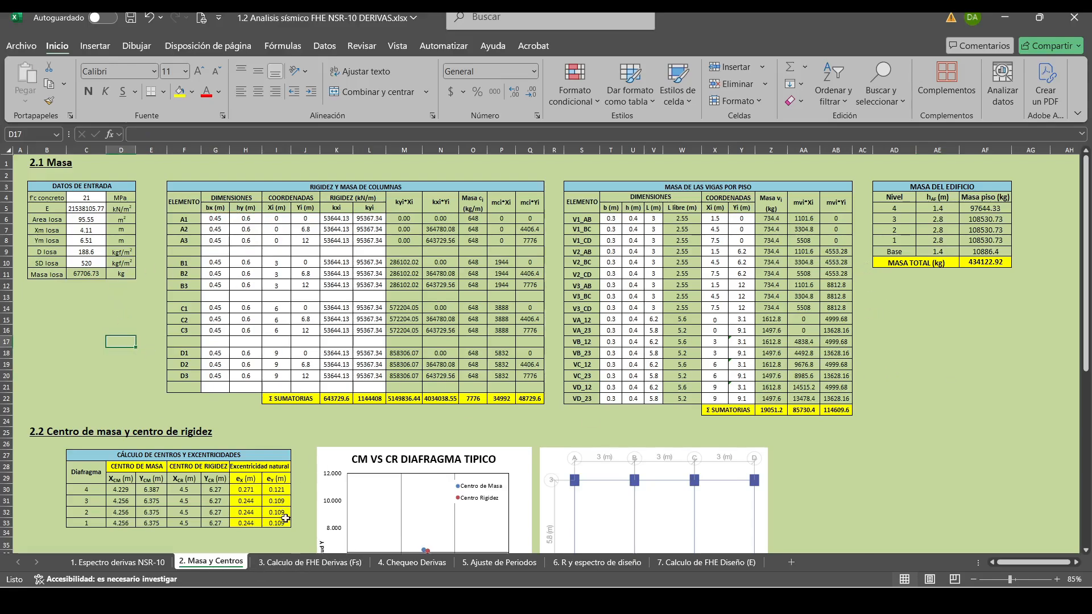
left_click(292, 563)
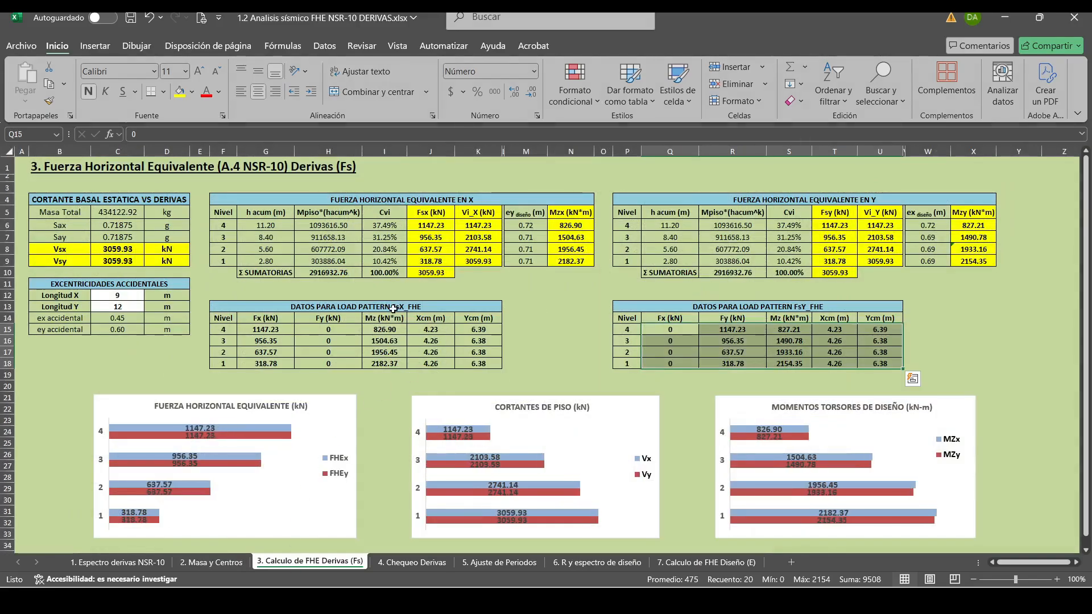
left_click(555, 319)
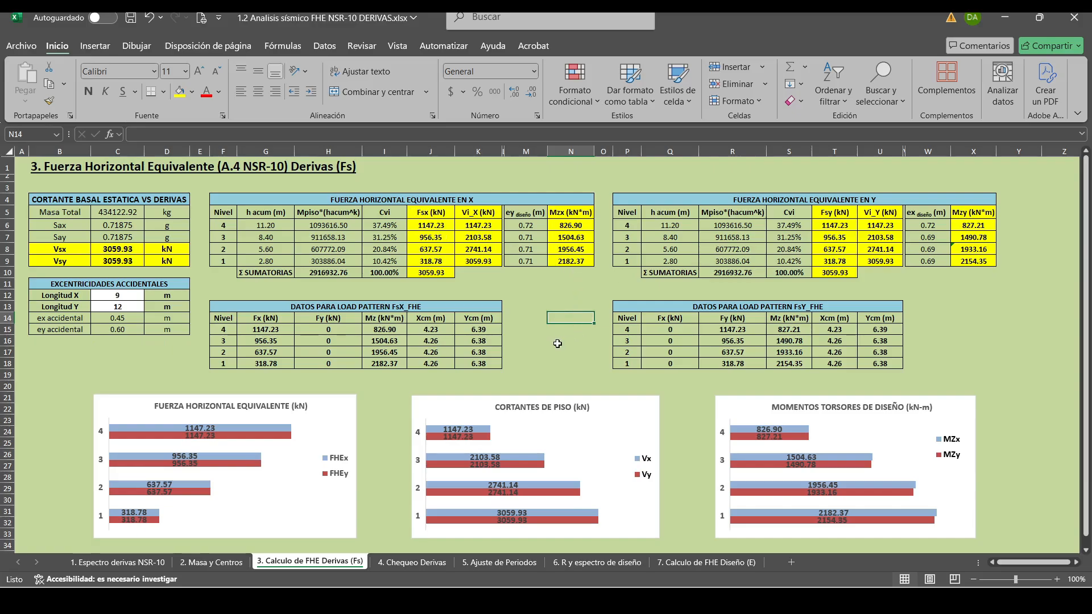
left_click(552, 360)
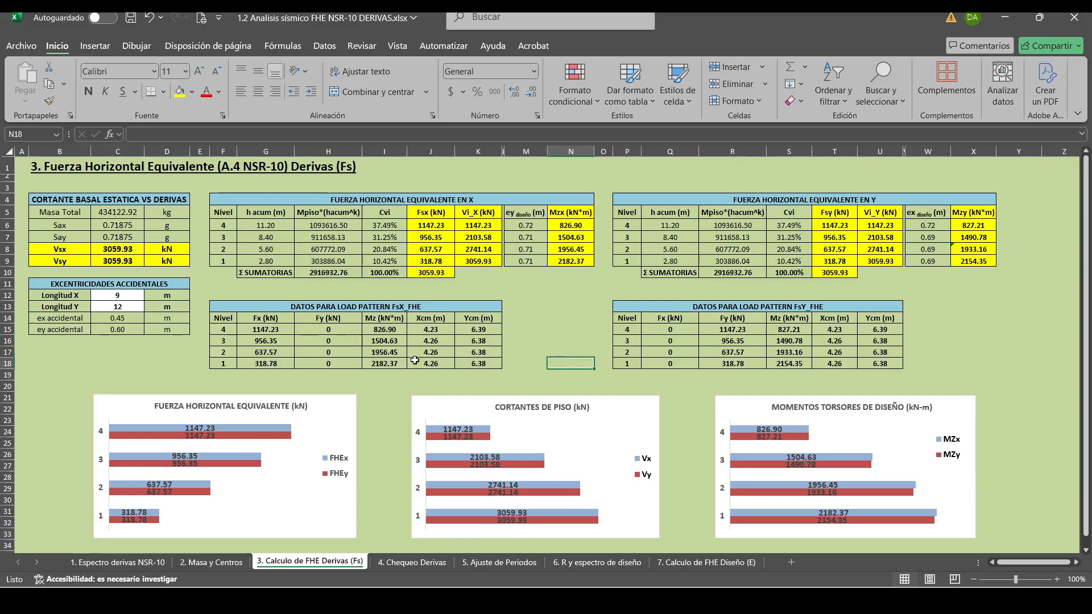
mouse_move(322, 601)
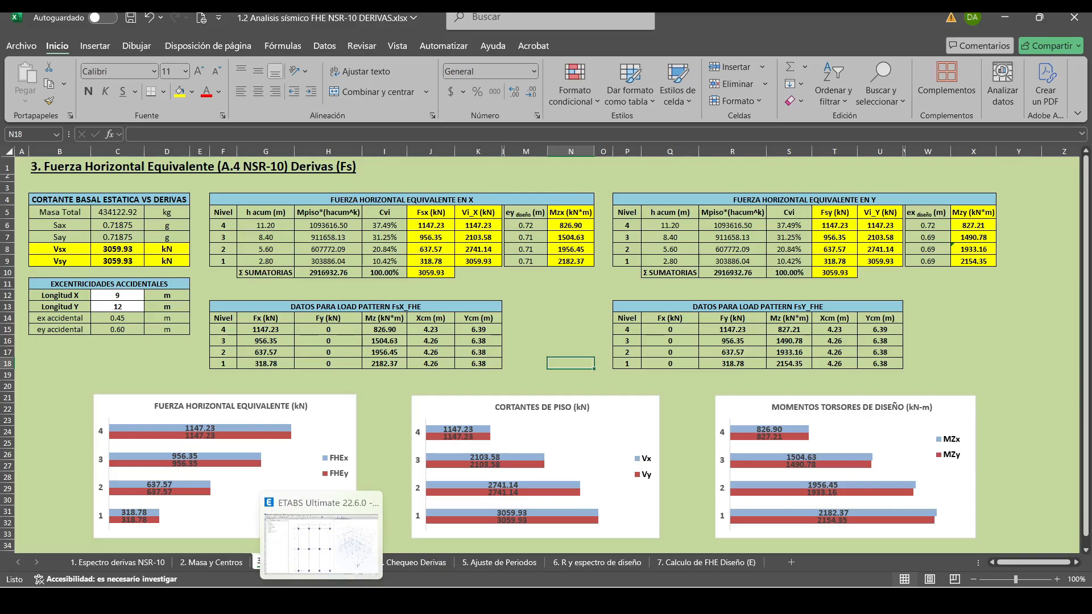
left_click(209, 563)
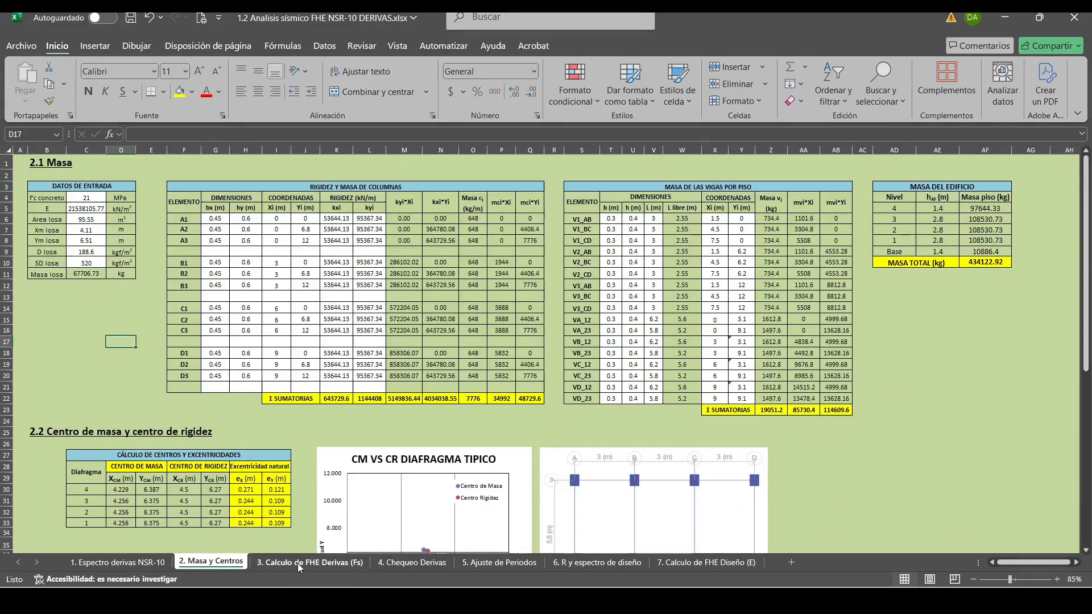
left_click(298, 563)
Switch to ETABS, close the Story Drifts table and unlock the model for editing.
key("alt+Tab")
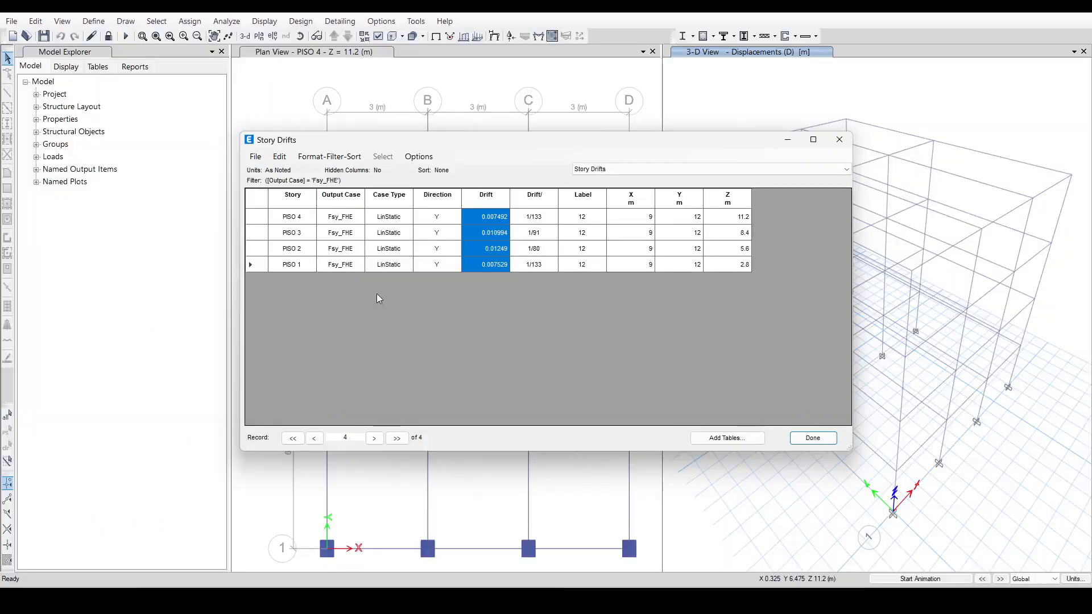
left_click(813, 439)
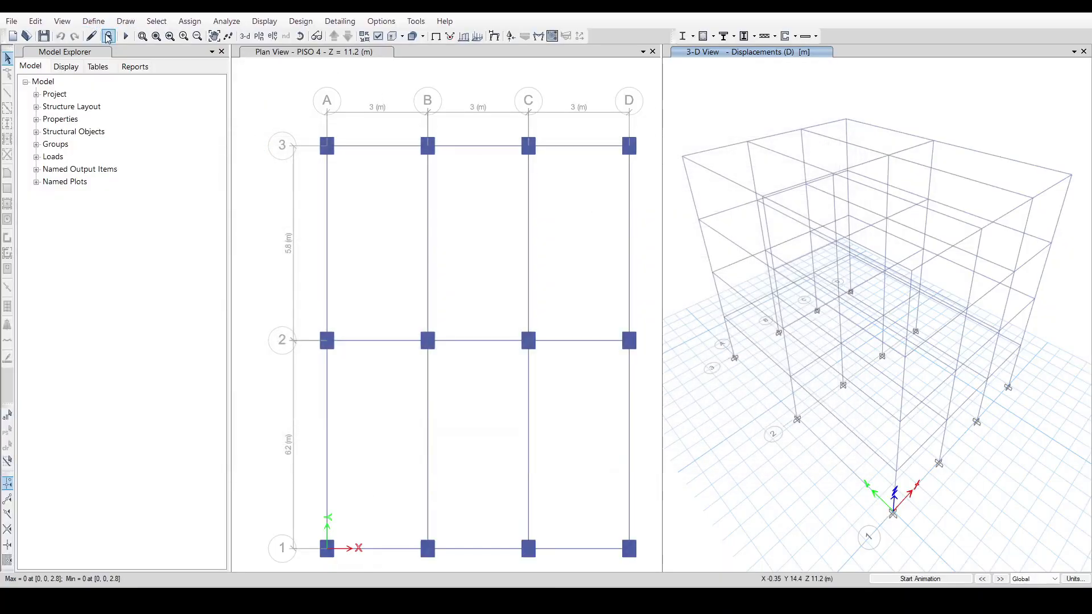
left_click(108, 36)
left_click(561, 348)
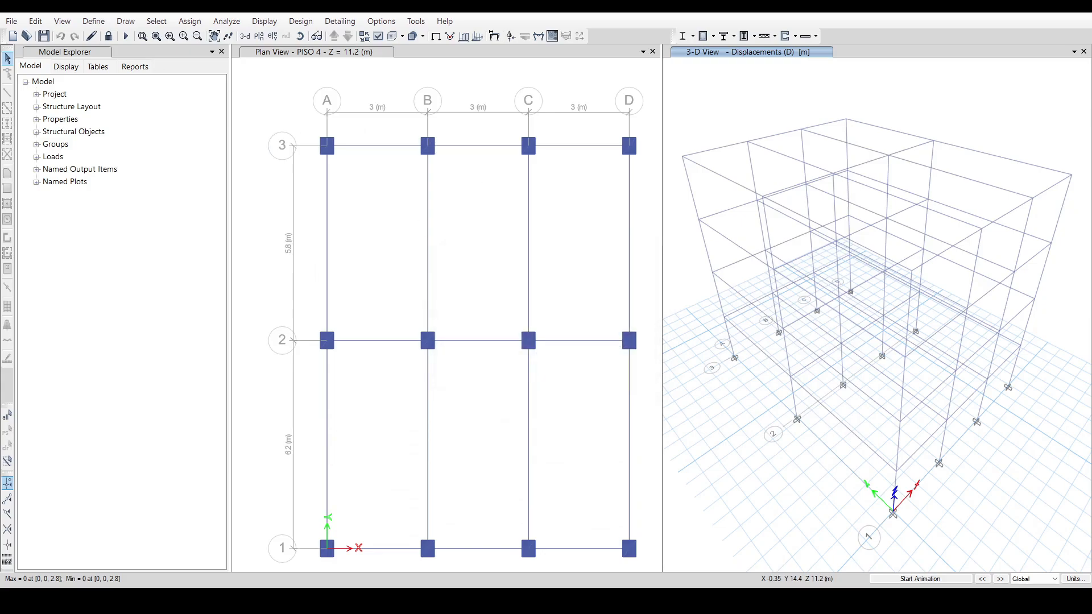
Rename the frame section C 40X50 as C 45X60 and set its depth to 0.45 m and width to 0.60 m.
left_click(93, 21)
mouse_move(148, 53)
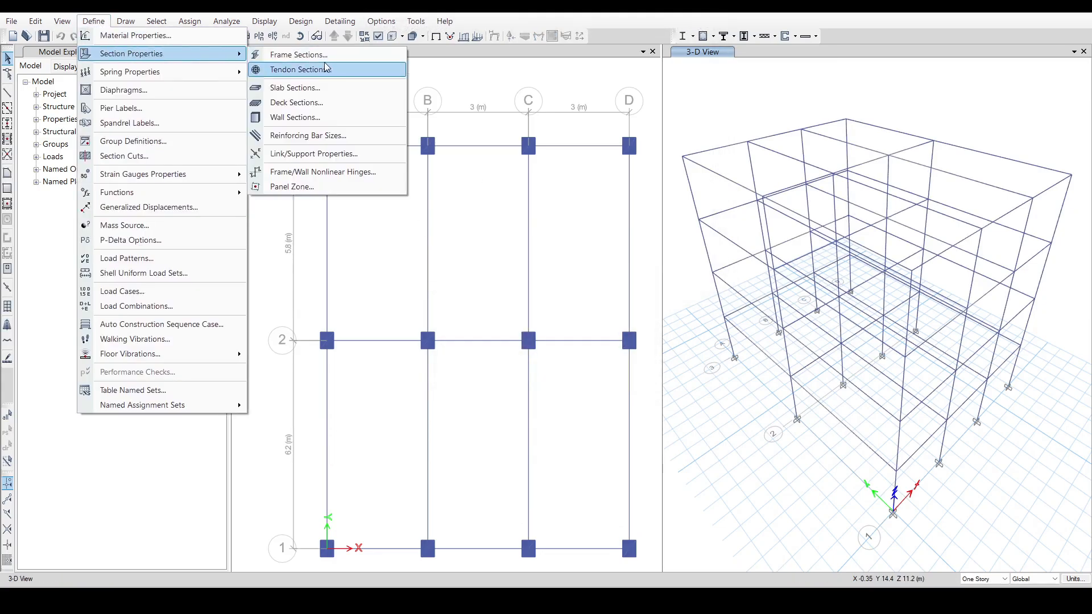
left_click(299, 55)
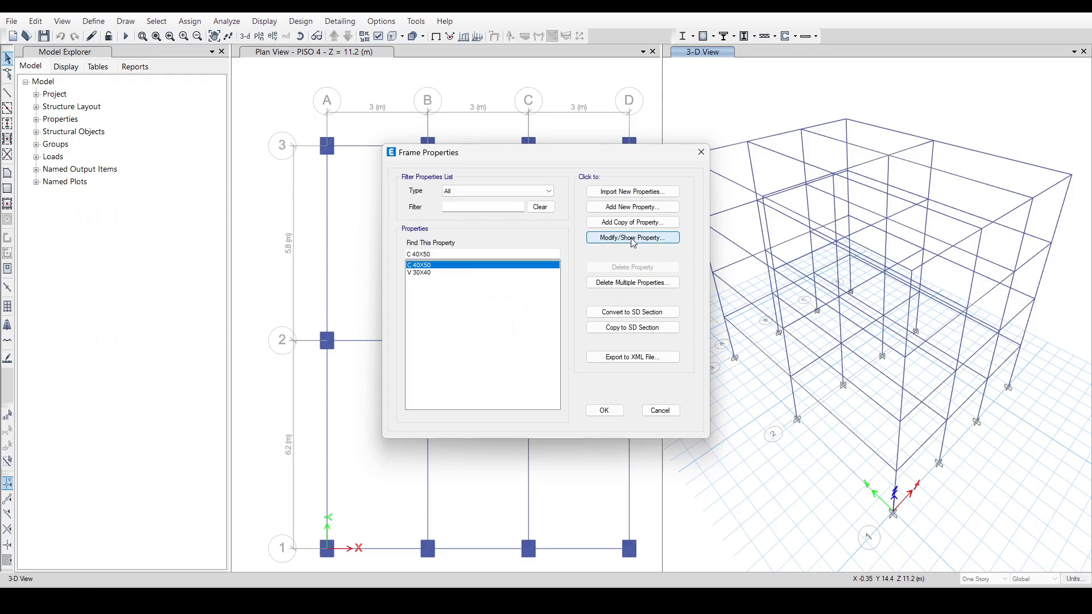
left_click(633, 237)
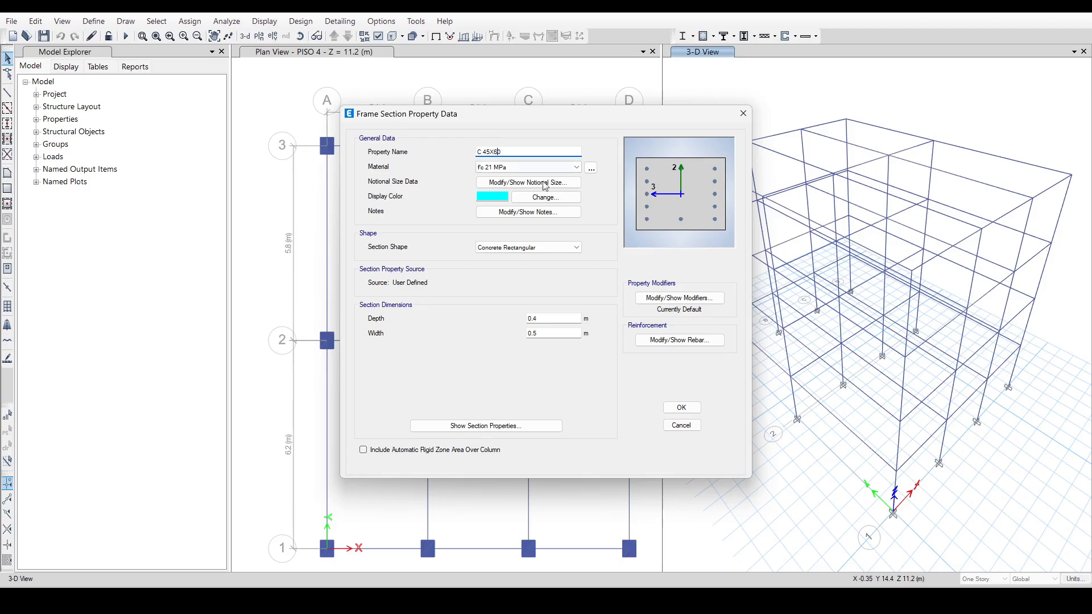
left_click(560, 319)
left_click(547, 331)
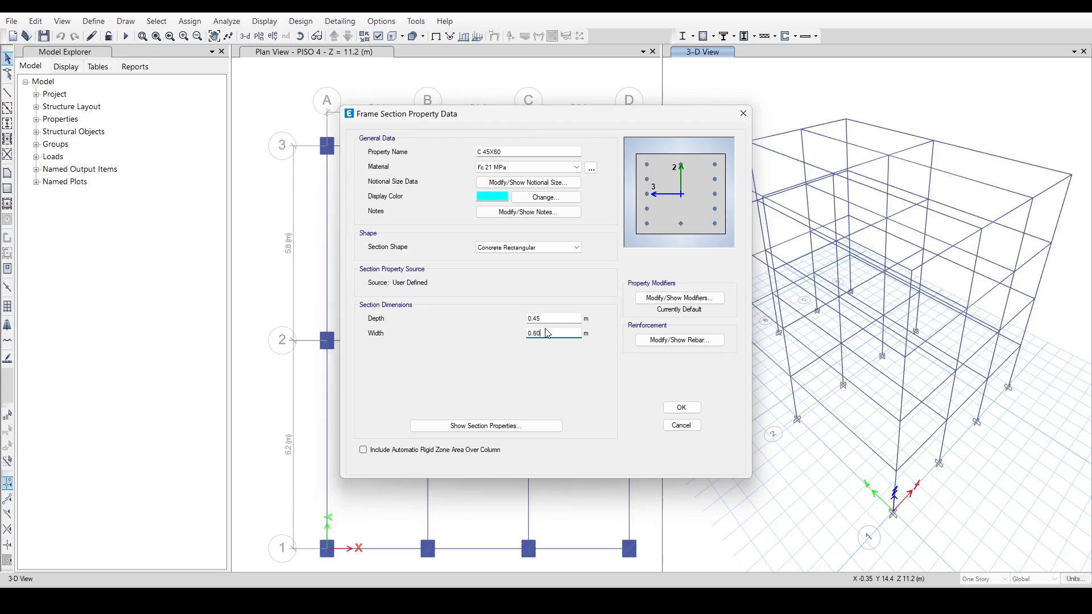
left_click(665, 407)
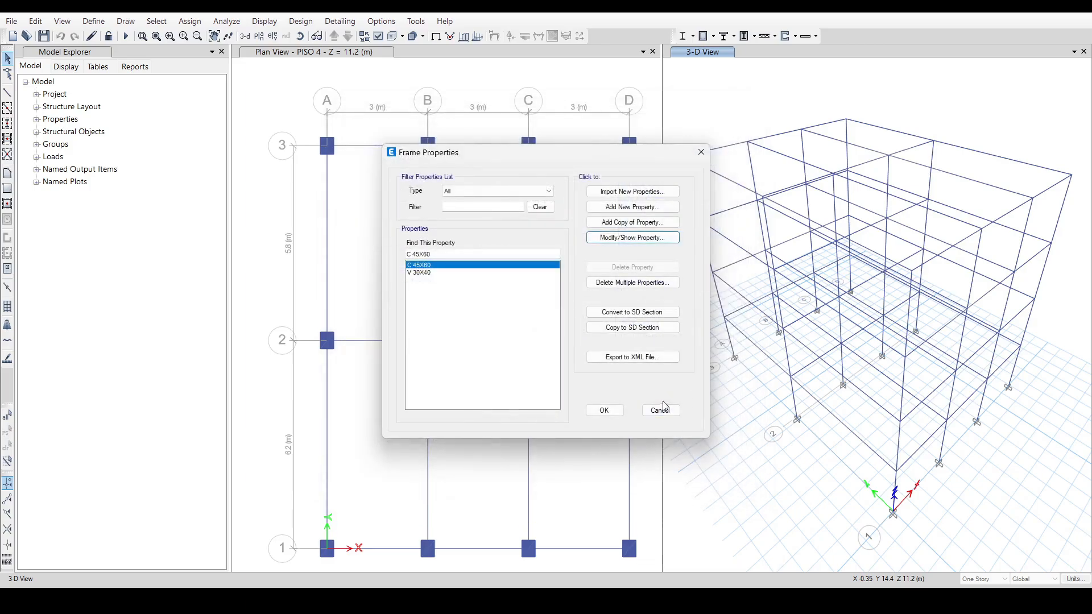
left_click(604, 410)
left_click(385, 212)
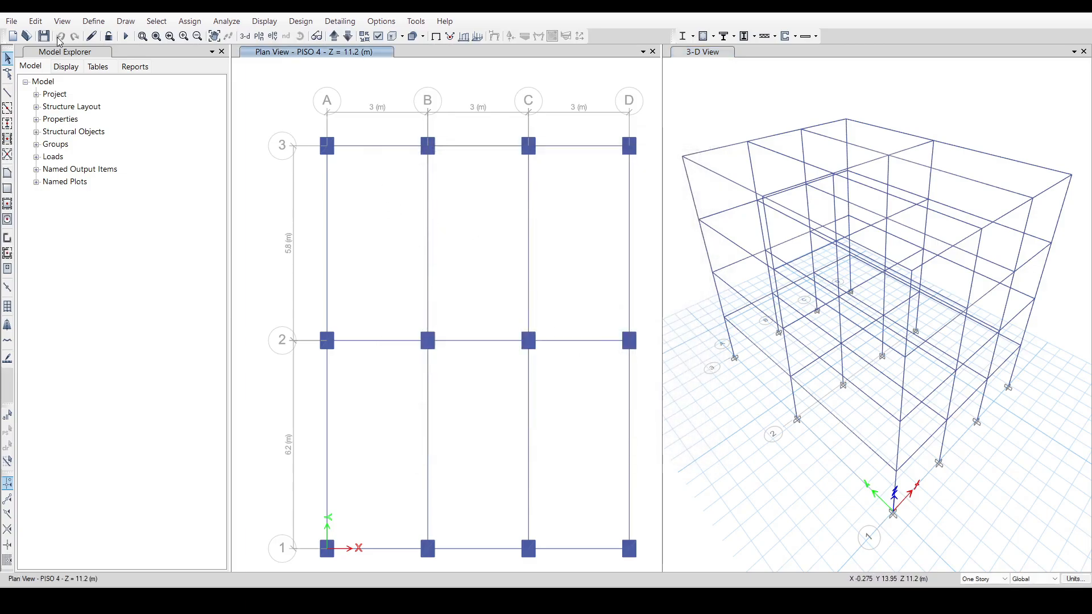
Replace the user seismic loads of load pattern Fsx_FHE with the FsX_FHE values copied from the Excel sheet 3. Calculo de FHE Derivas (Fs).
left_click(92, 24)
left_click(92, 24)
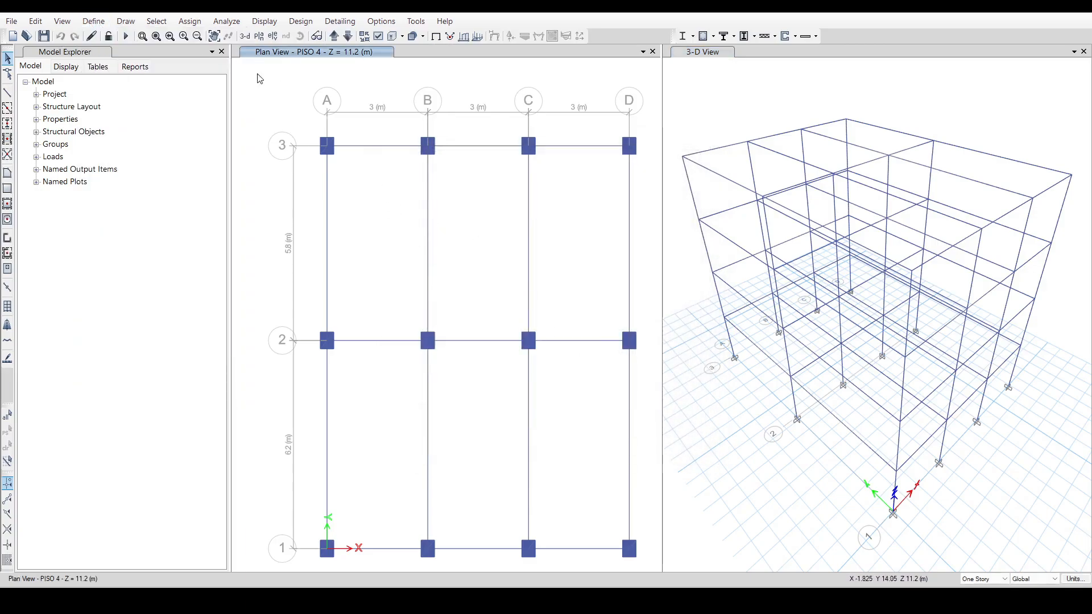
left_click(93, 21)
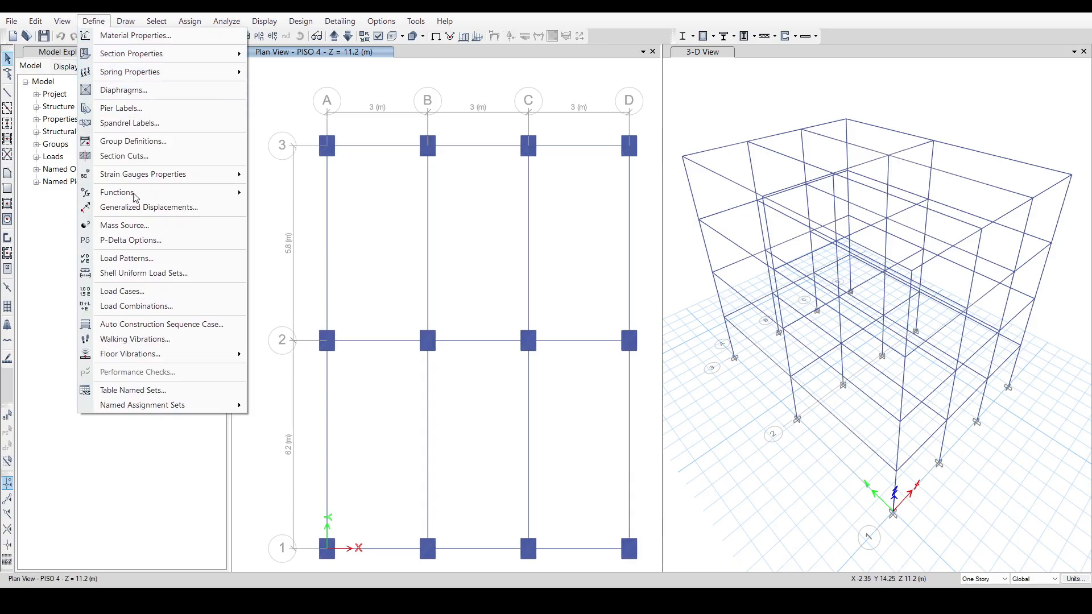
left_click(127, 258)
left_click(449, 306)
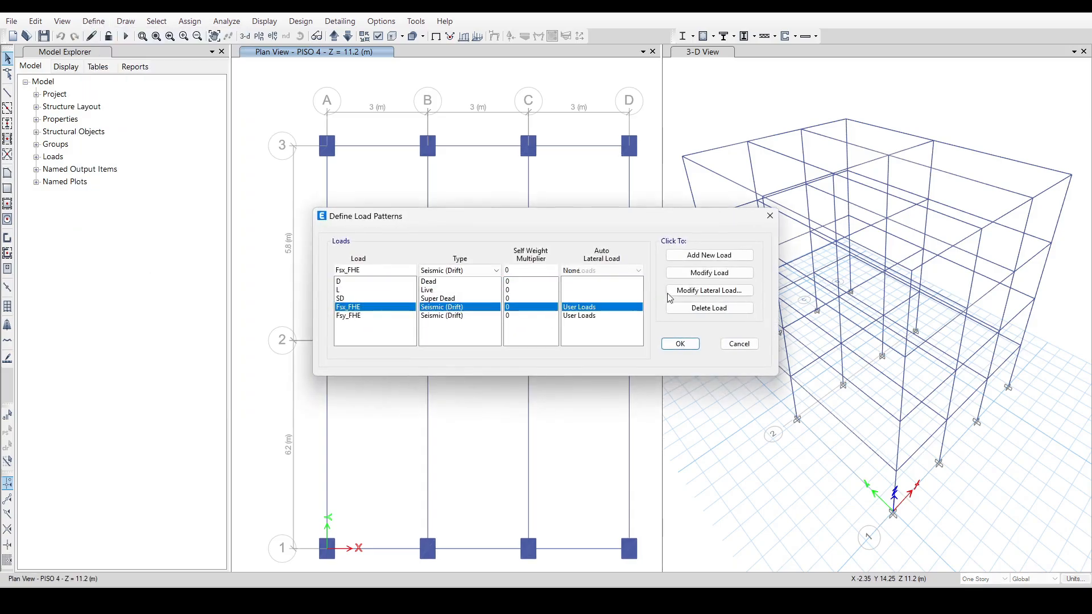
left_click(671, 291)
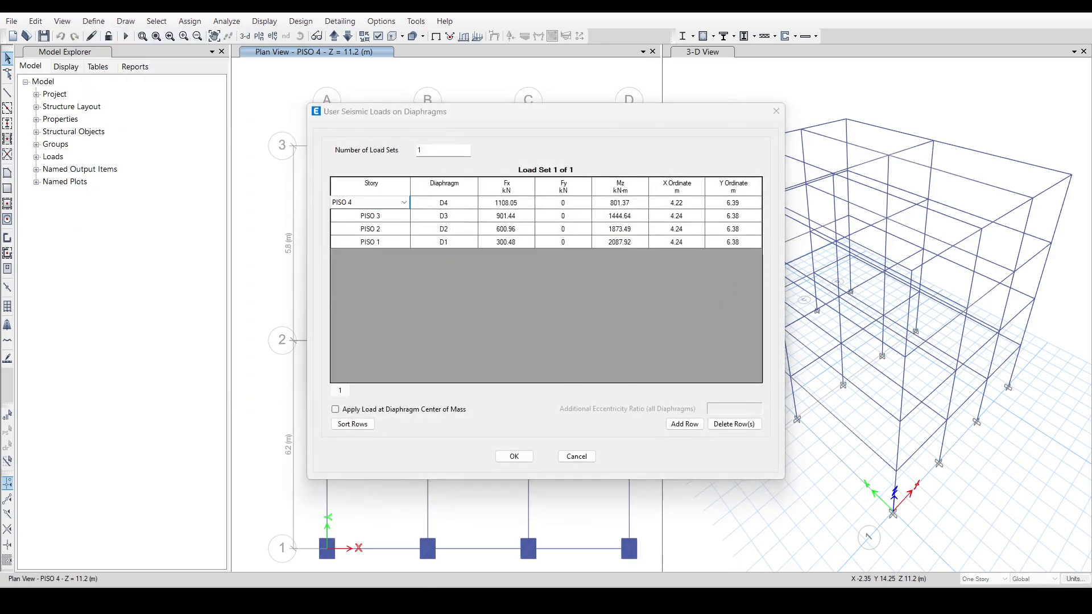
key("alt+Tab")
left_click_drag(278, 330, 490, 367)
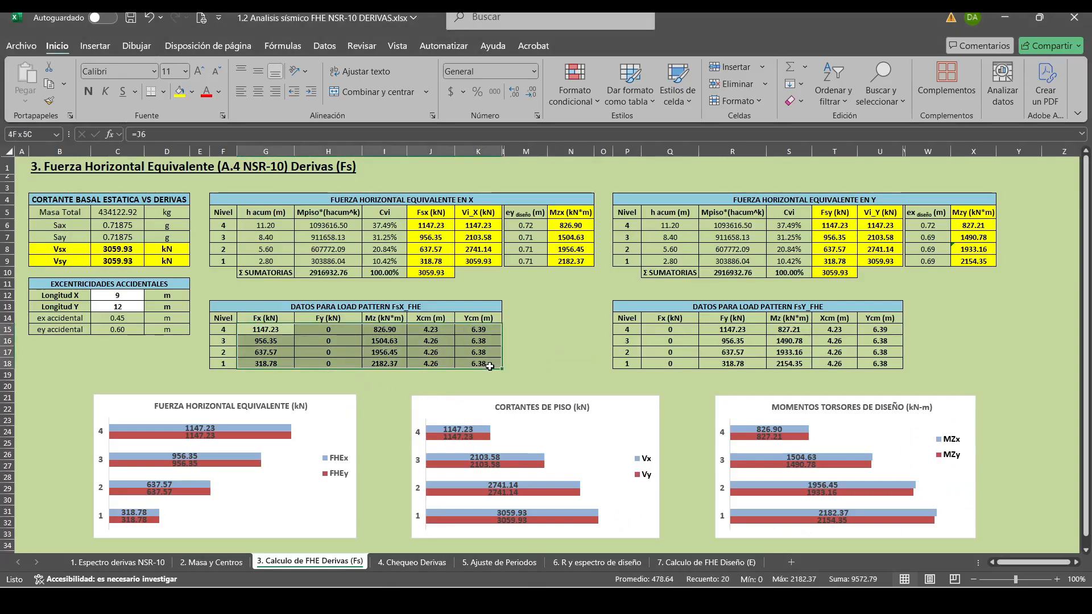
key("ctrl+c")
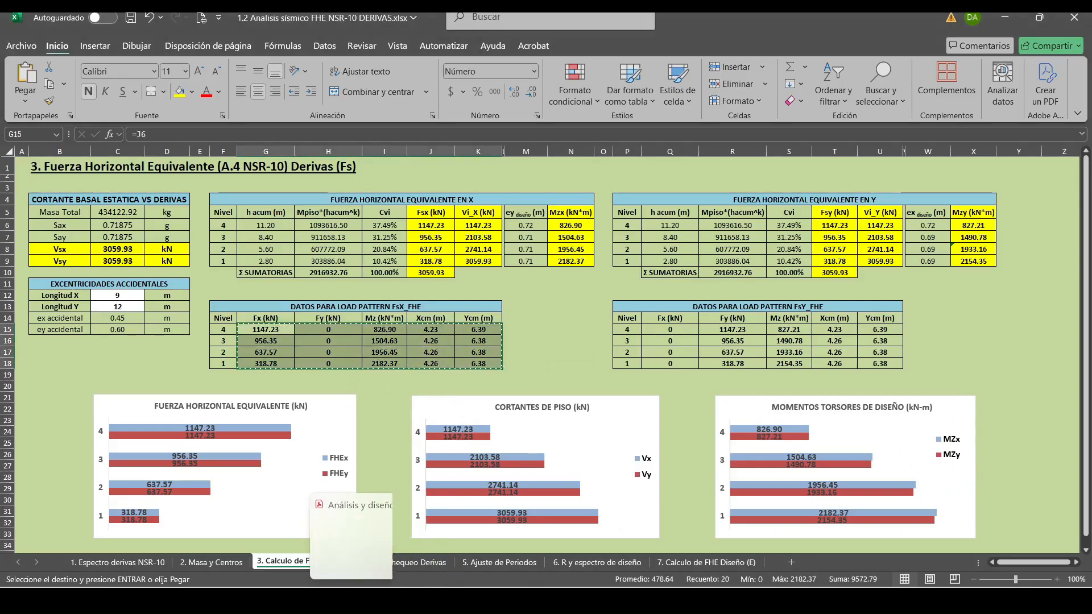
left_click(346, 575)
left_click(508, 208)
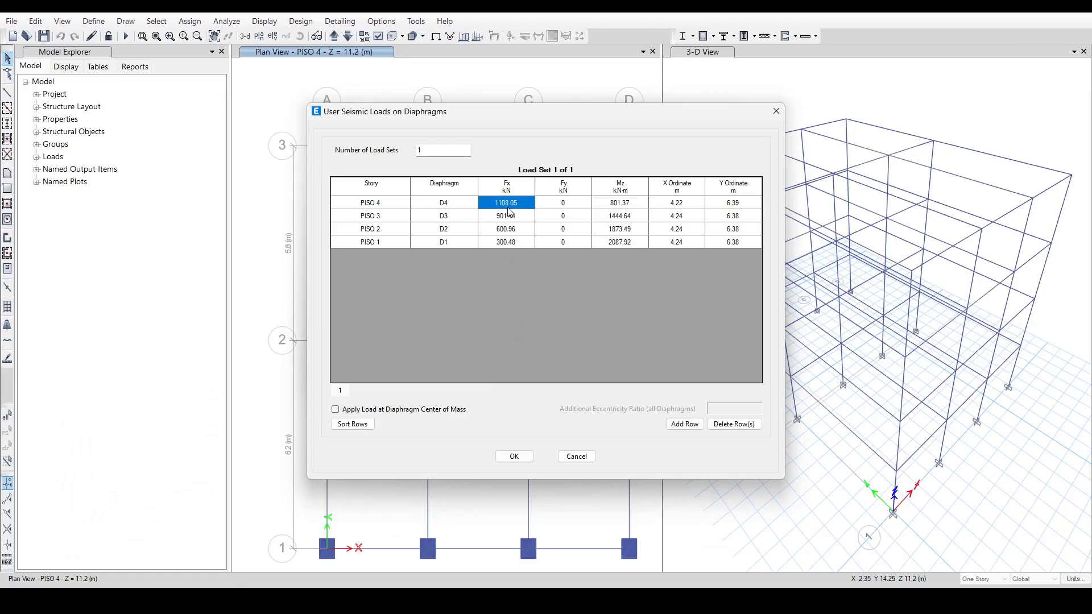
left_click(514, 455)
Replace the user seismic loads of load pattern Fsy_FHE with the Excel sheet's FsY_FHE values and accept the load patterns.
left_click(447, 315)
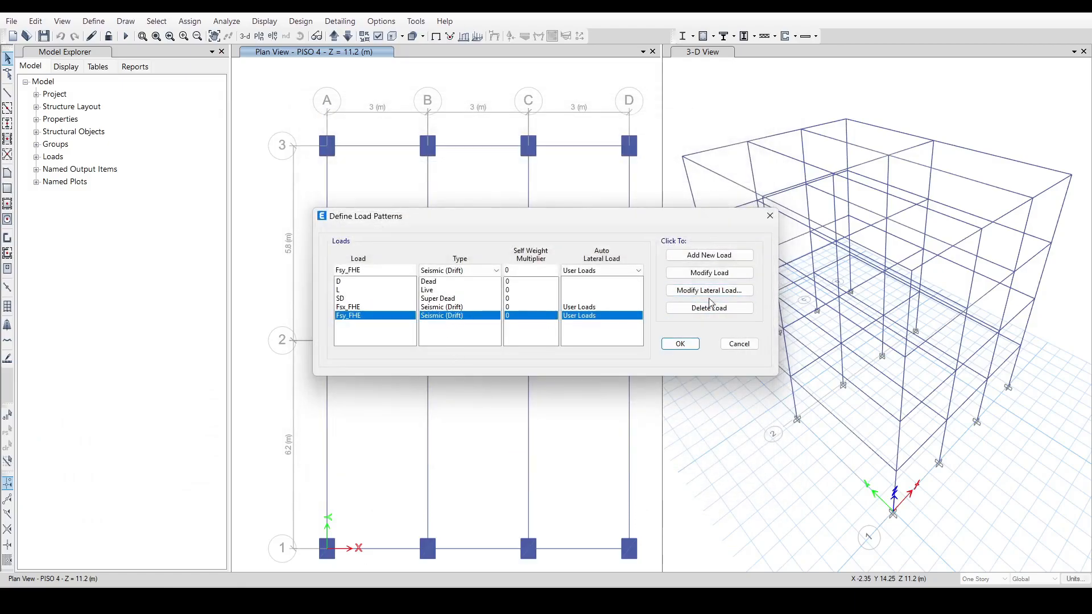
left_click(709, 291)
key("alt+Tab")
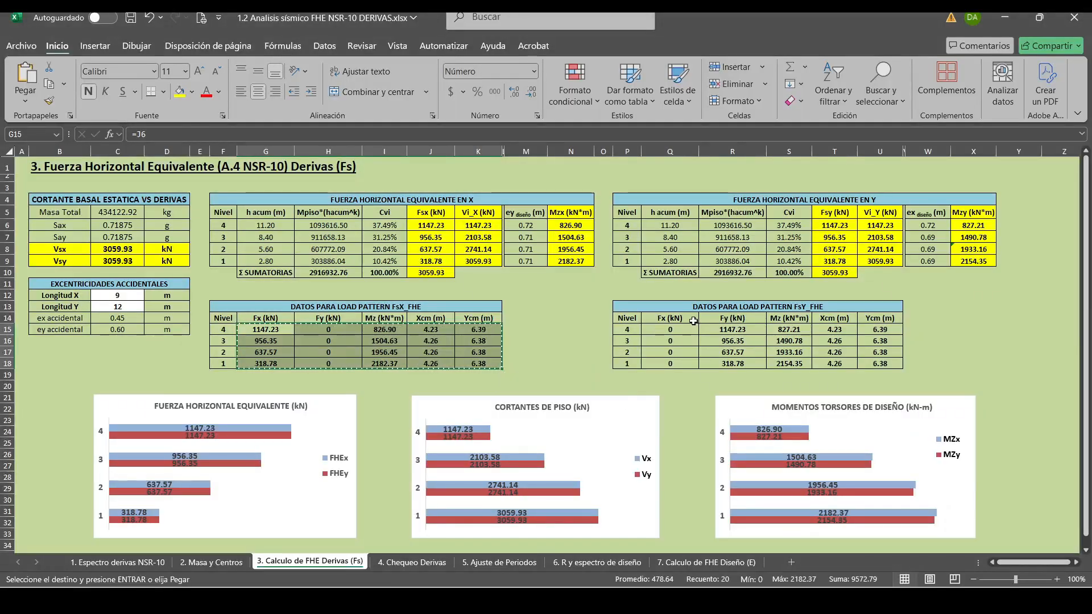
left_click_drag(693, 329, 879, 363)
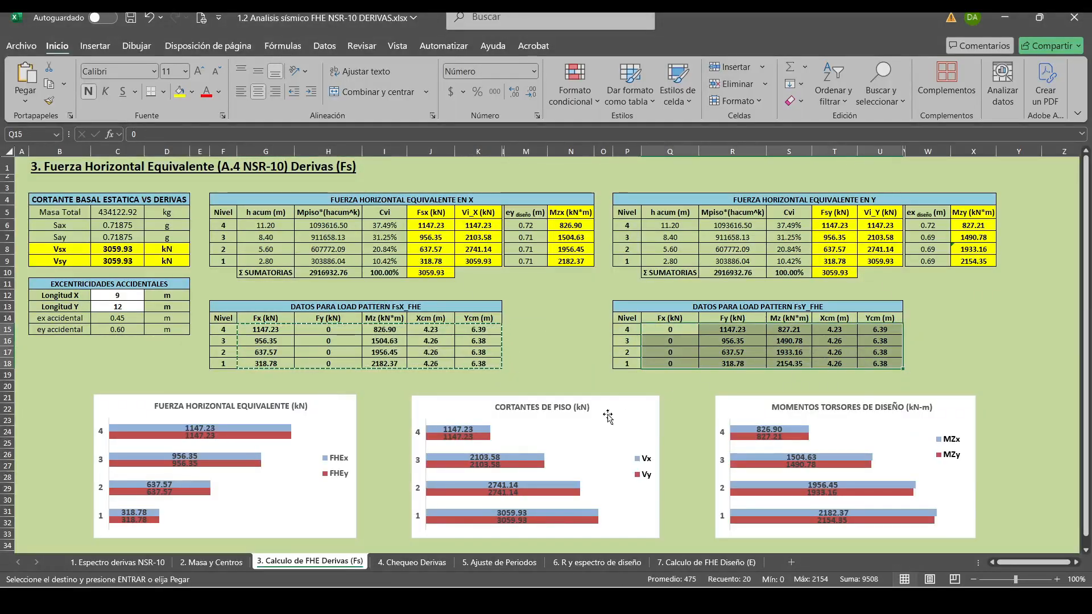
key("ctrl+c")
key("alt+Tab")
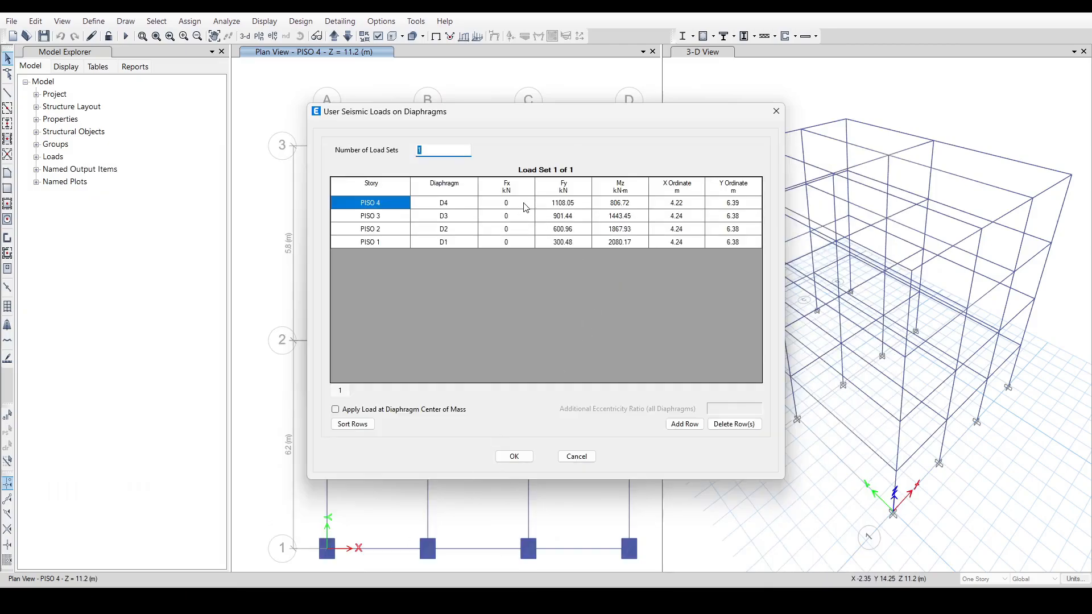
left_click(524, 205)
key("ctrl+v")
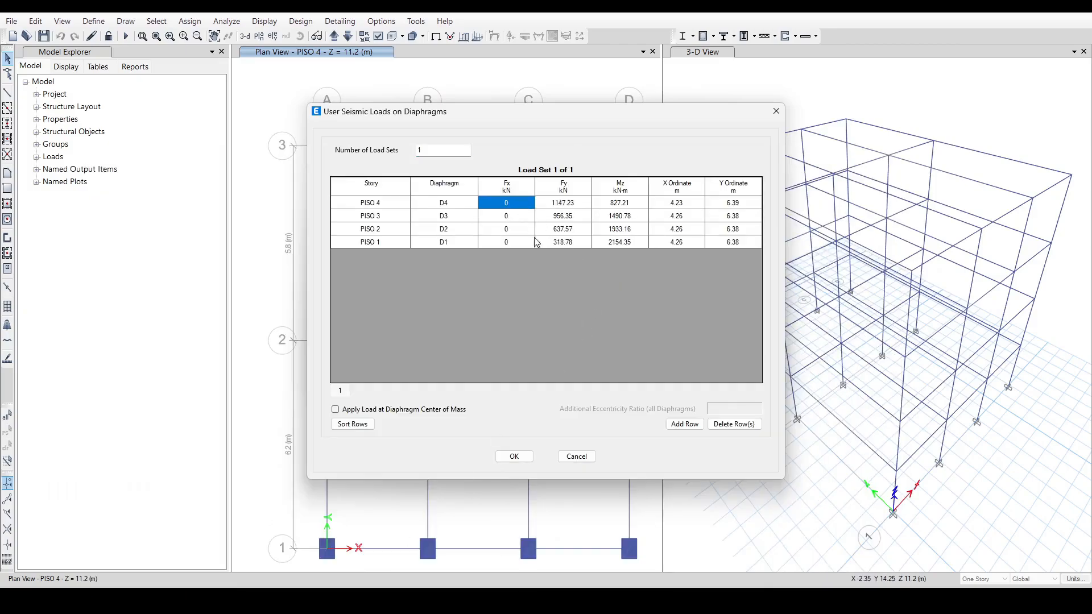
left_click(523, 459)
left_click(680, 343)
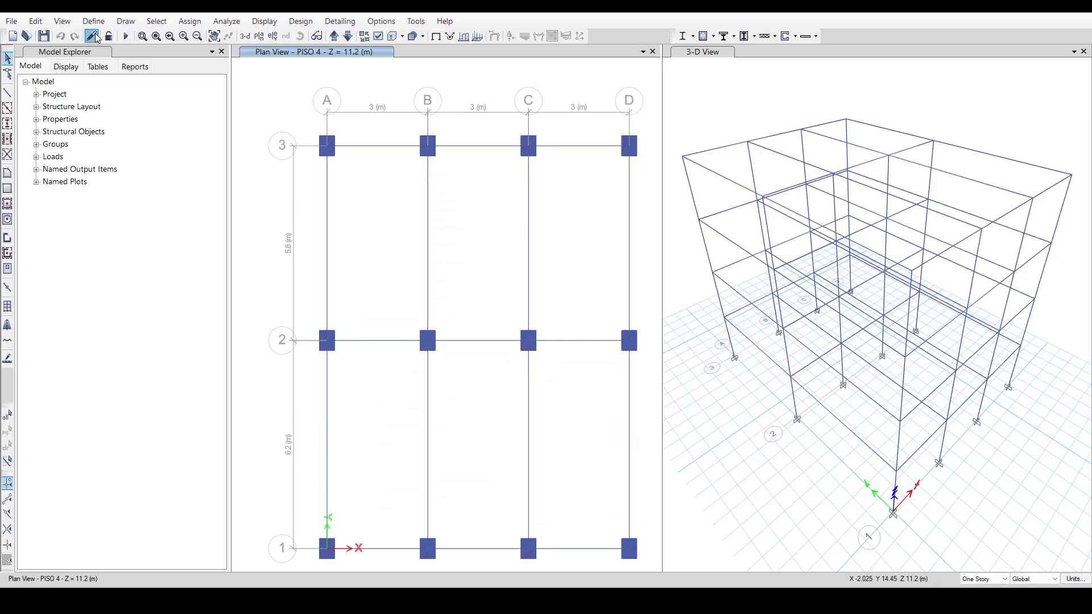
Run the analysis and open the 4. Chequeo Derivas sheet in Excel.
left_click(126, 36)
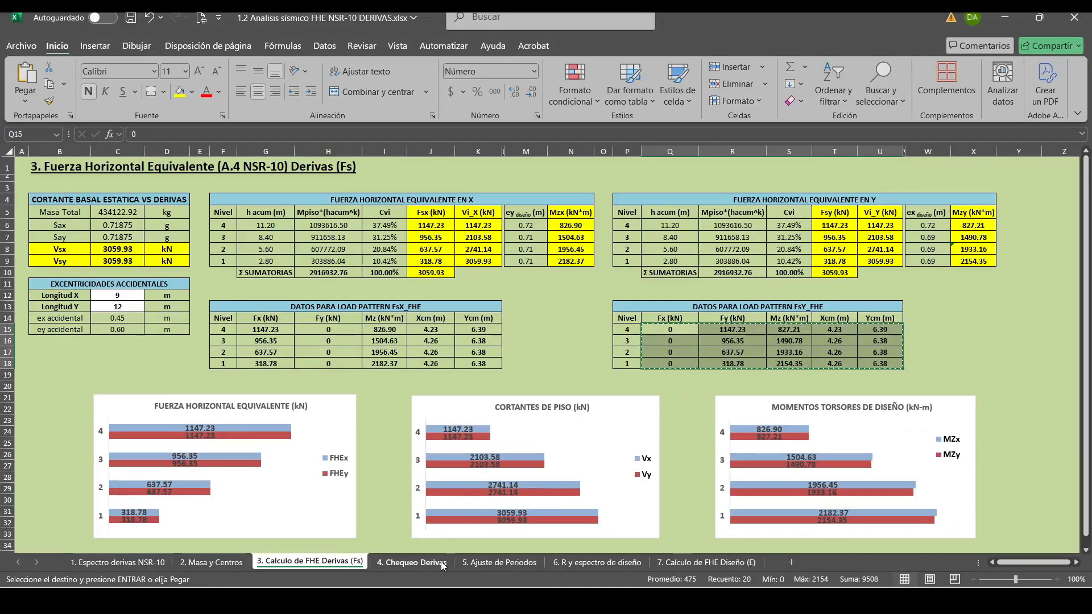
left_click(442, 562)
left_click(397, 488)
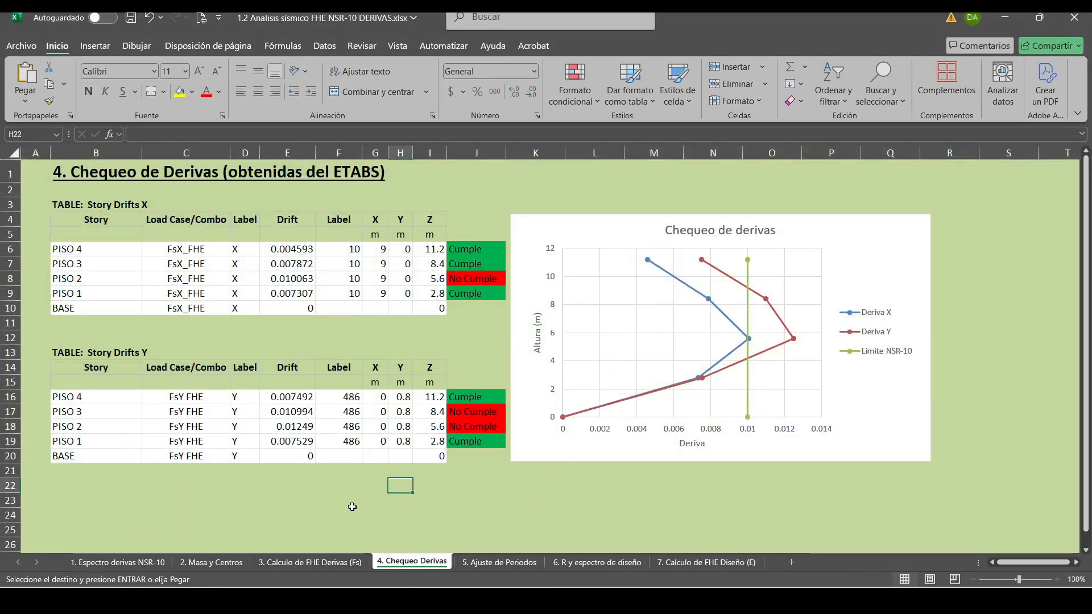
left_click(351, 506)
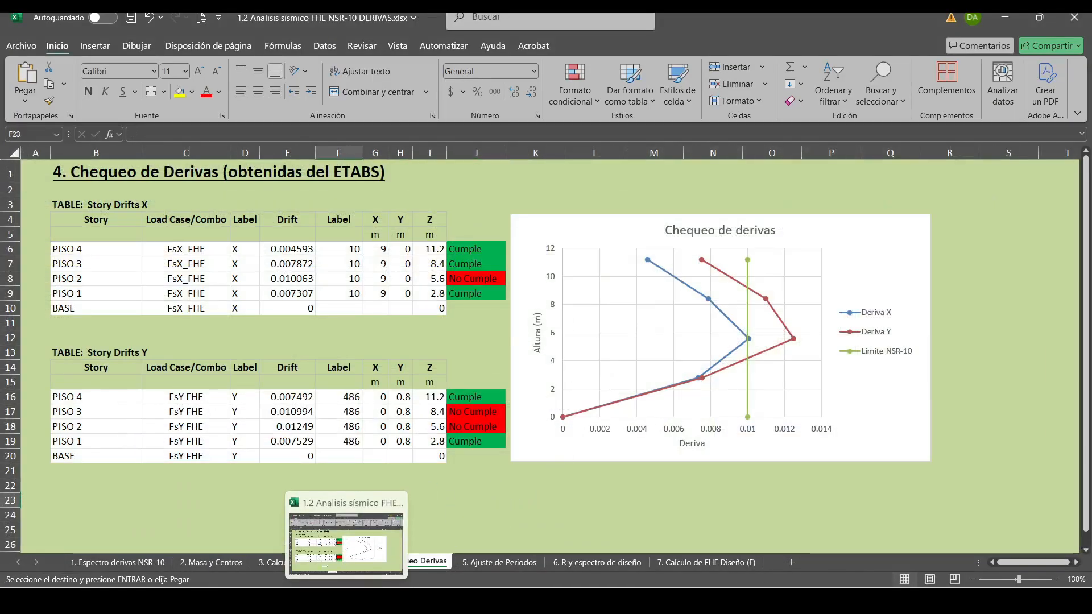
Back in ETABS, display the Story Drifts results table and filter it to the Fsx_FHE output case.
left_click(346, 599)
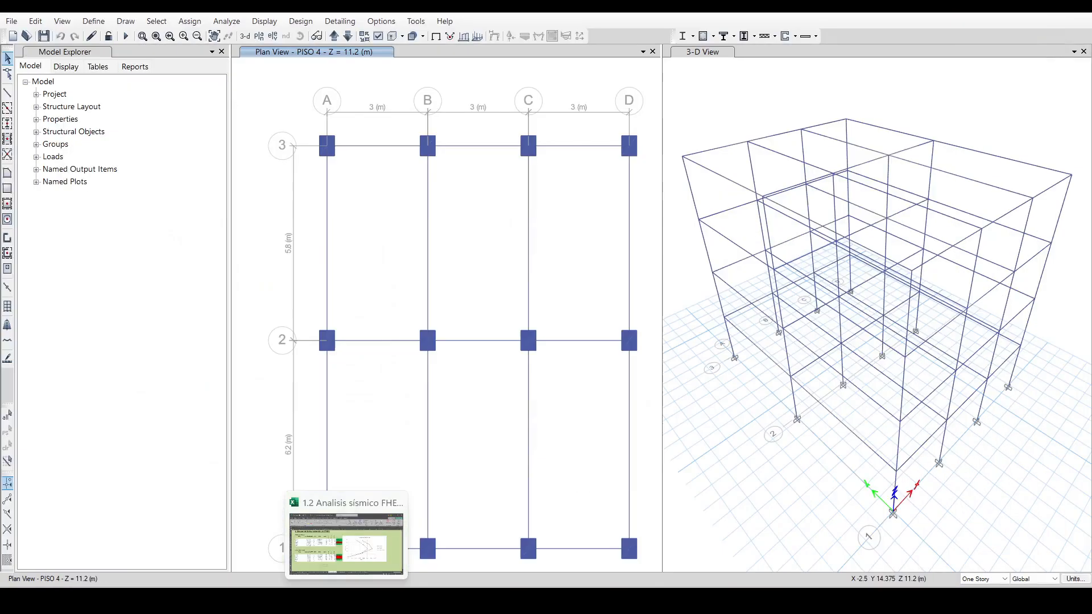
left_click(383, 294)
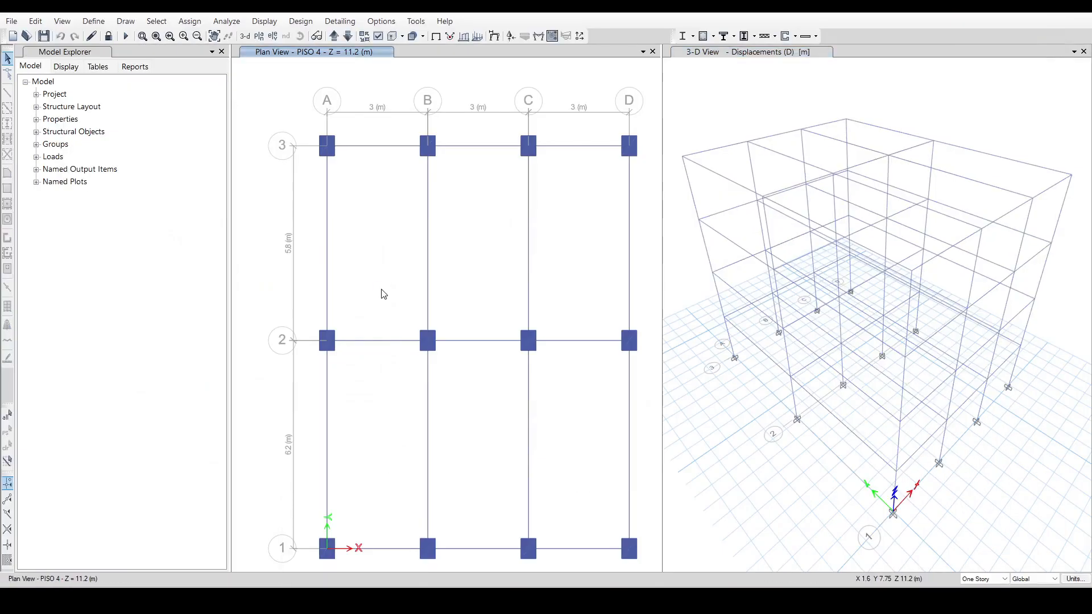
left_click(264, 21)
left_click(319, 324)
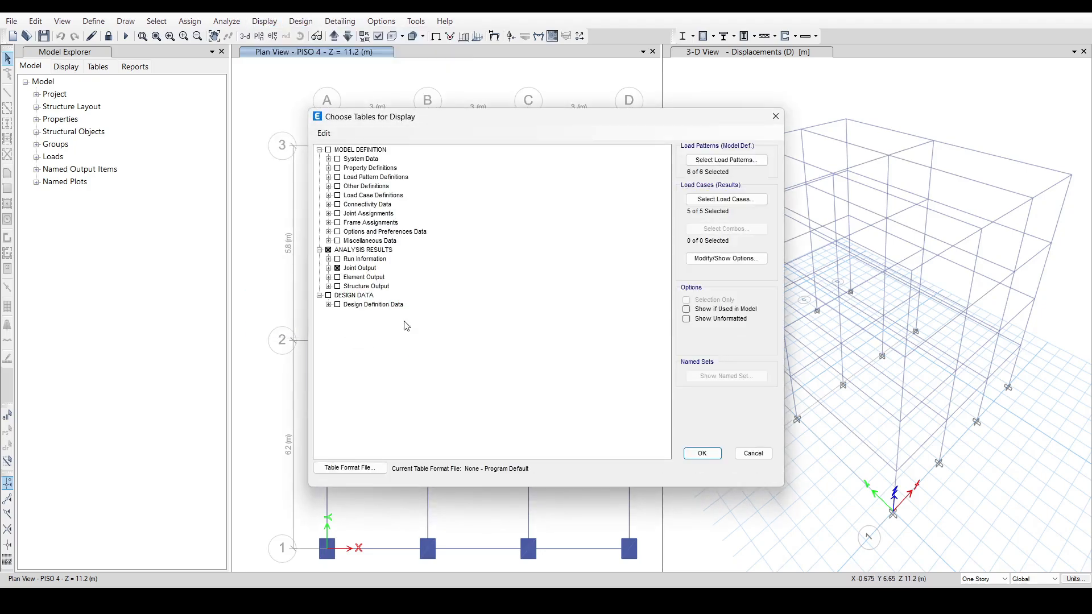
left_click(702, 453)
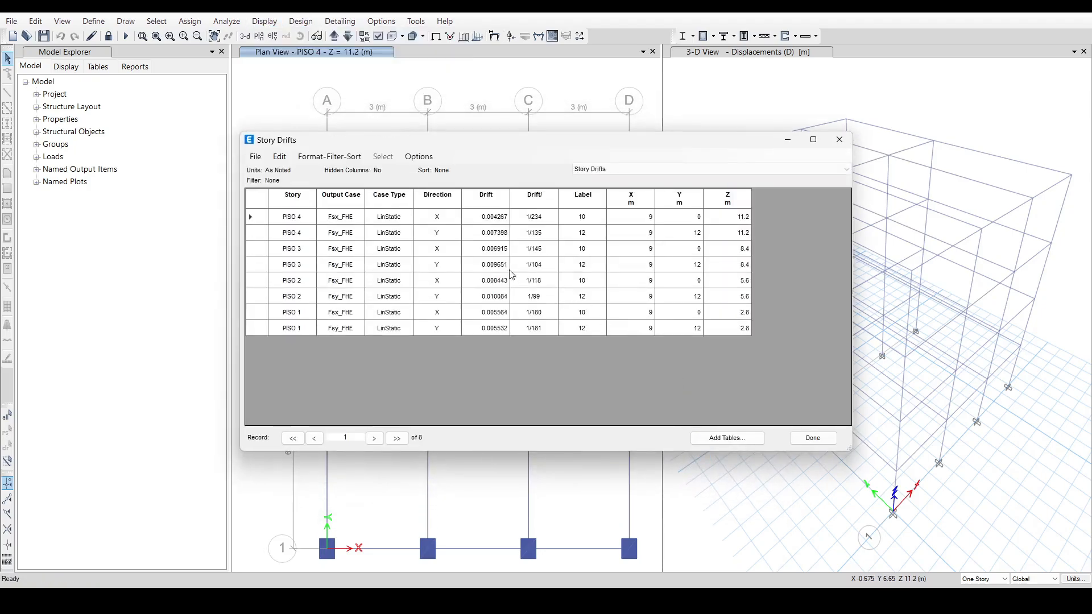
left_click(363, 194)
left_click(391, 205)
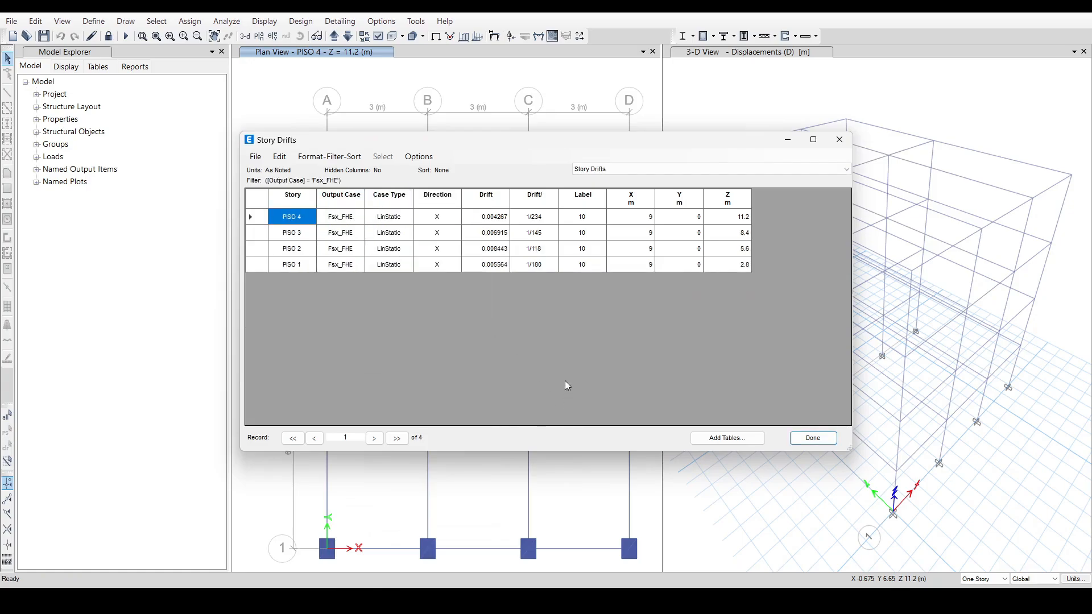
Copy the four Fsx_FHE drift values from ETABS into the Drift column of the Story Drifts X table in Excel's 4. Chequeo Derivas sheet.
left_click_drag(499, 223, 495, 282)
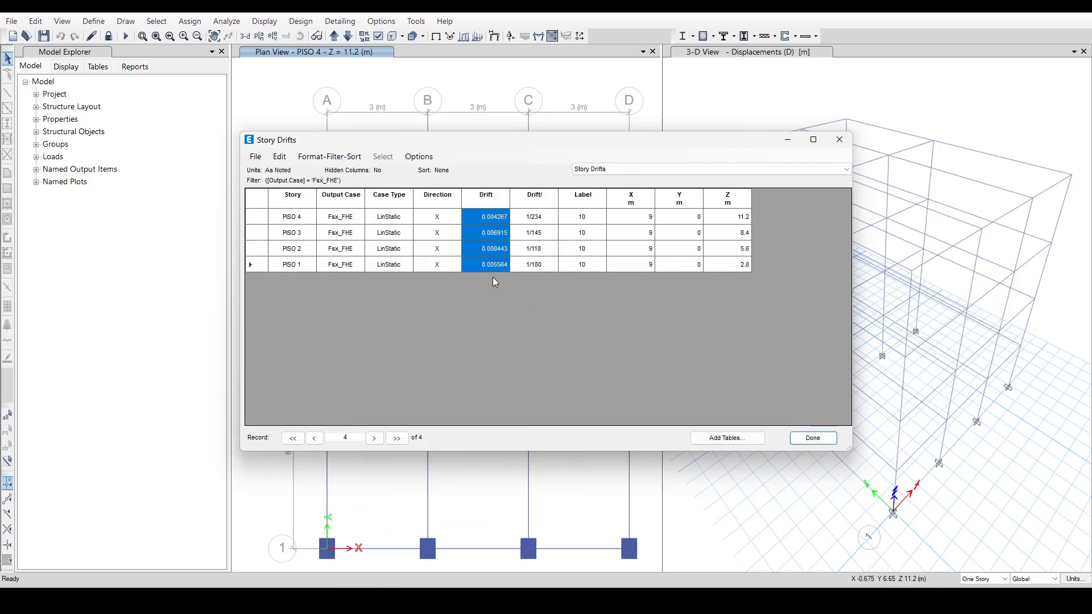
key("alt+Tab")
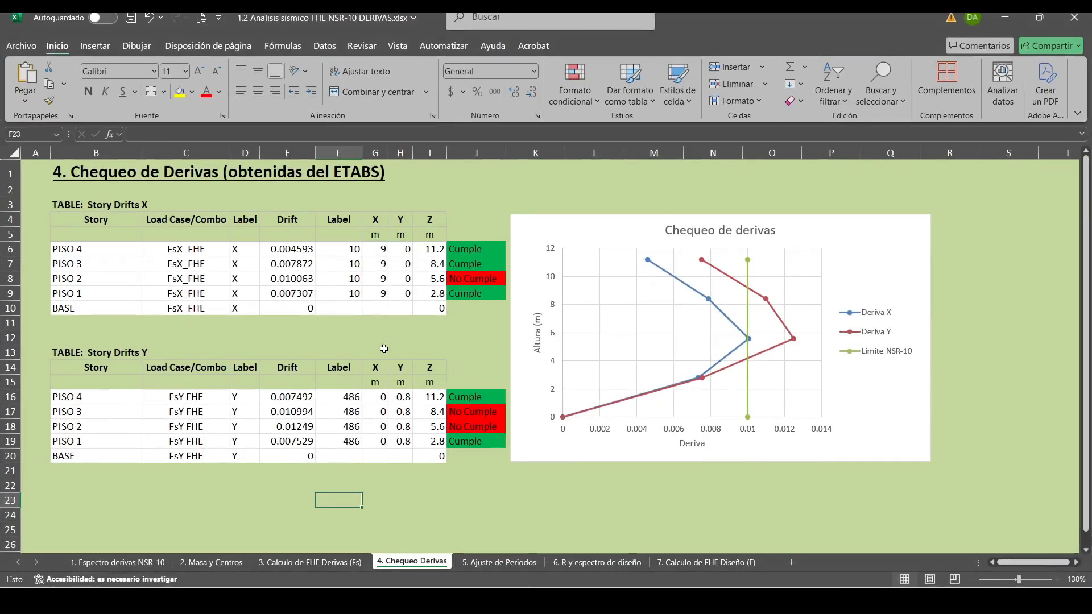
right_click(297, 252)
left_click(349, 259)
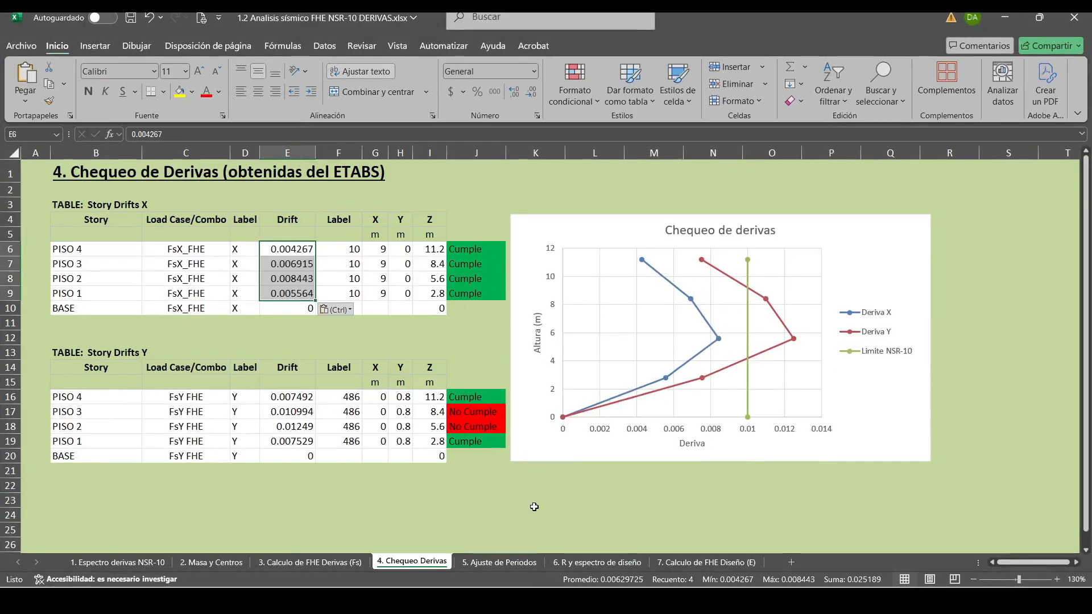
left_click(534, 529)
Switch back to ETABS and filter the Story Drifts table to the Fsy_FHE output case.
key("alt+Tab")
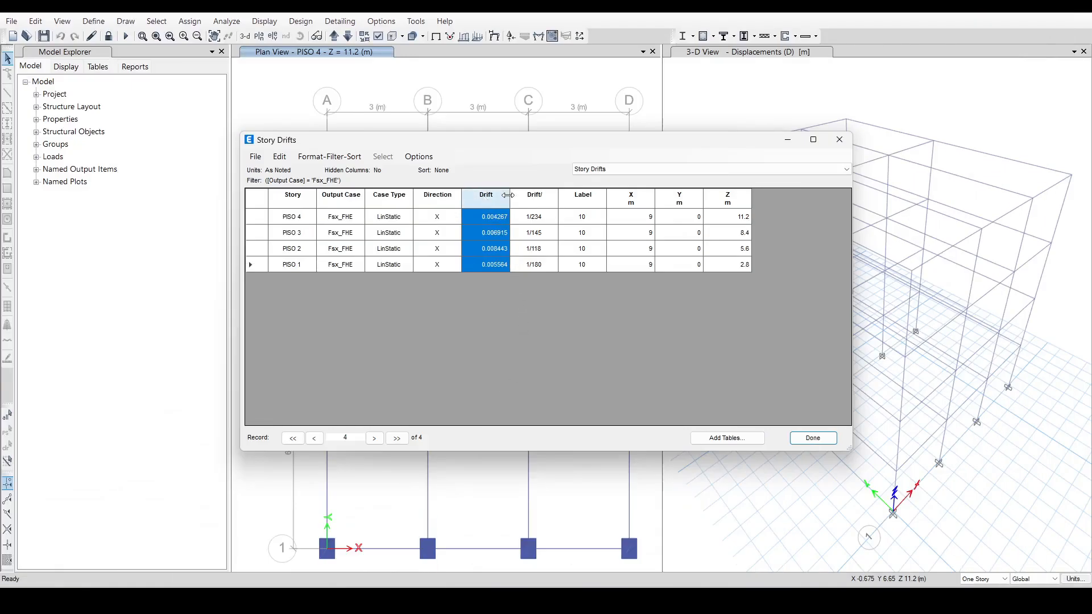
left_click(353, 196)
right_click(353, 196)
mouse_move(398, 200)
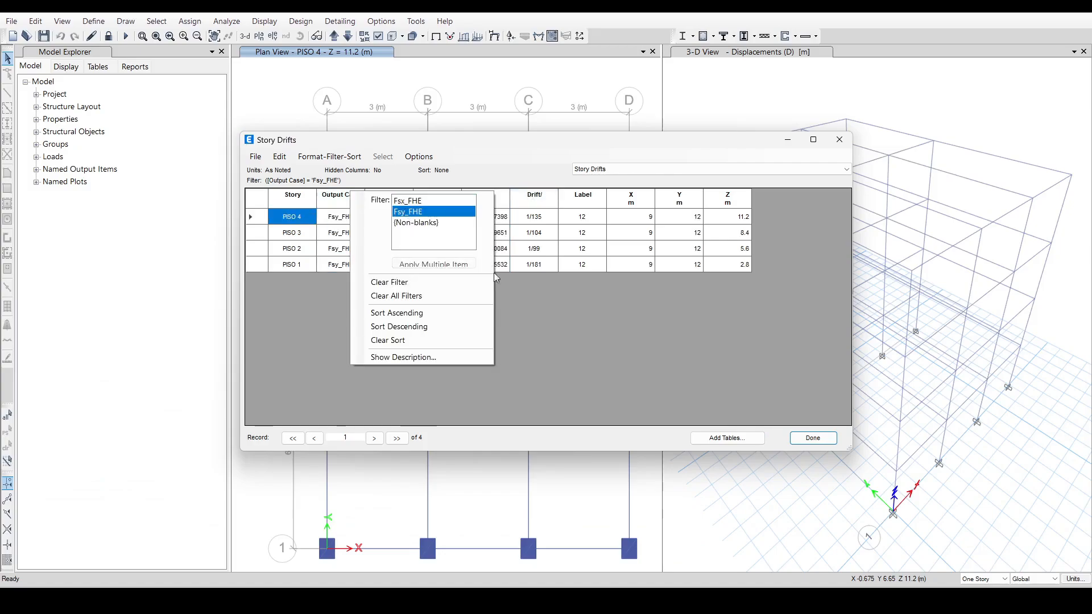
left_click(429, 209)
Copy the four Fsy_FHE drift values into the Drift column of the Story Drifts Y table in Excel.
left_click_drag(497, 218, 498, 270)
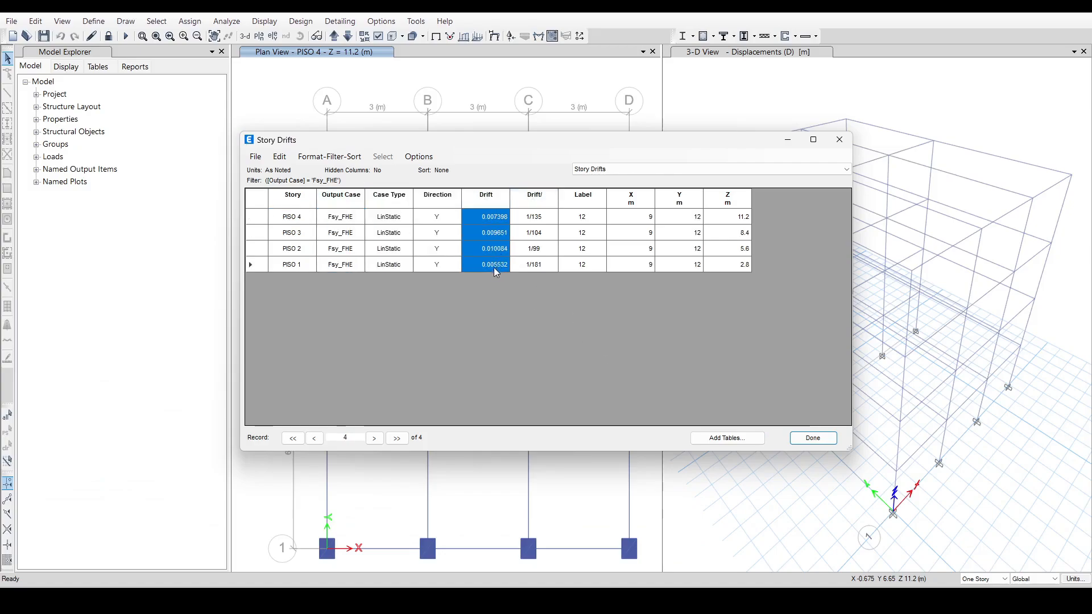
key("alt+Tab")
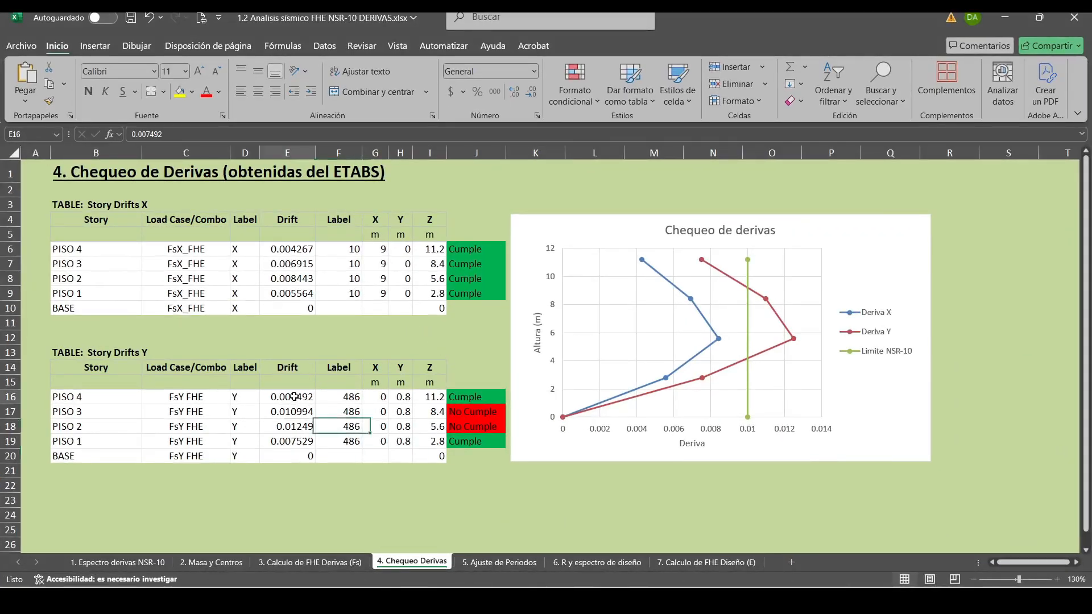
right_click(290, 403)
left_click(346, 262)
left_click(446, 540)
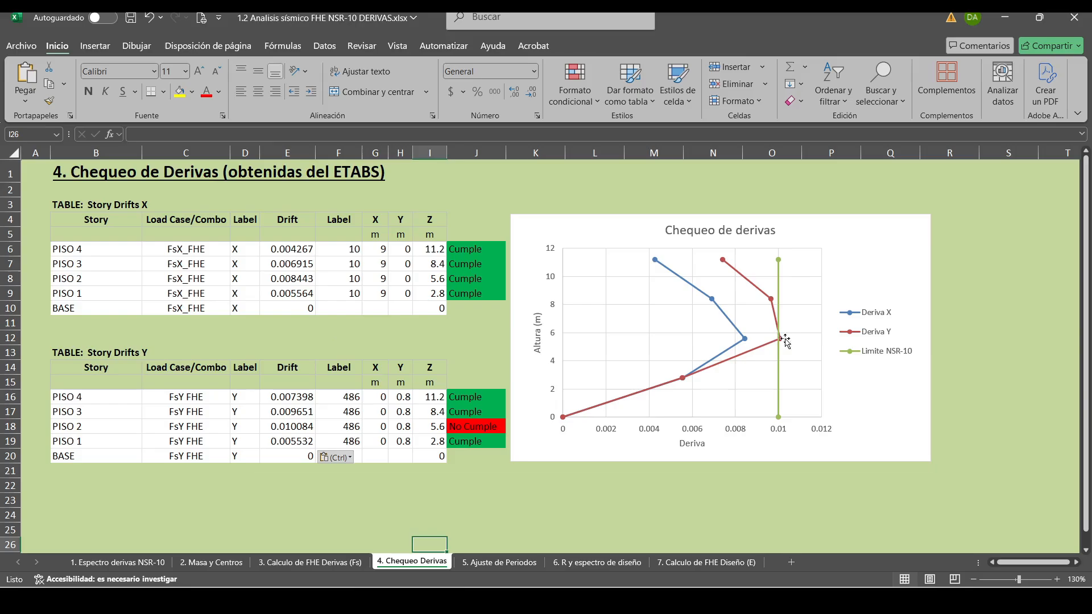
Examine the PISO 2 drift in the Y direction in the chart and table against the NSR-10 limit.
mouse_move(783, 344)
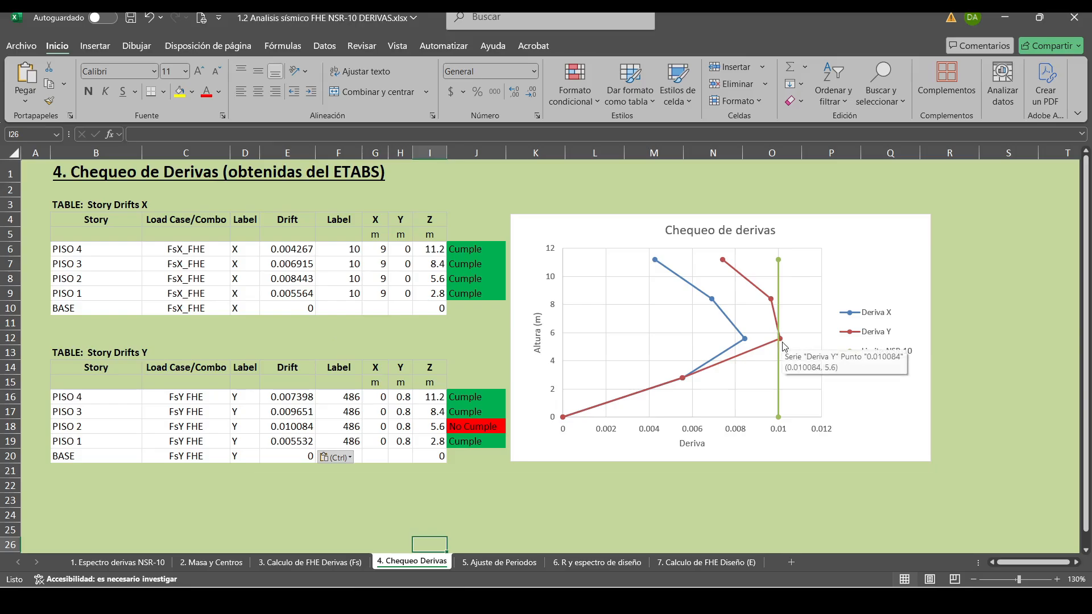
left_click(302, 426)
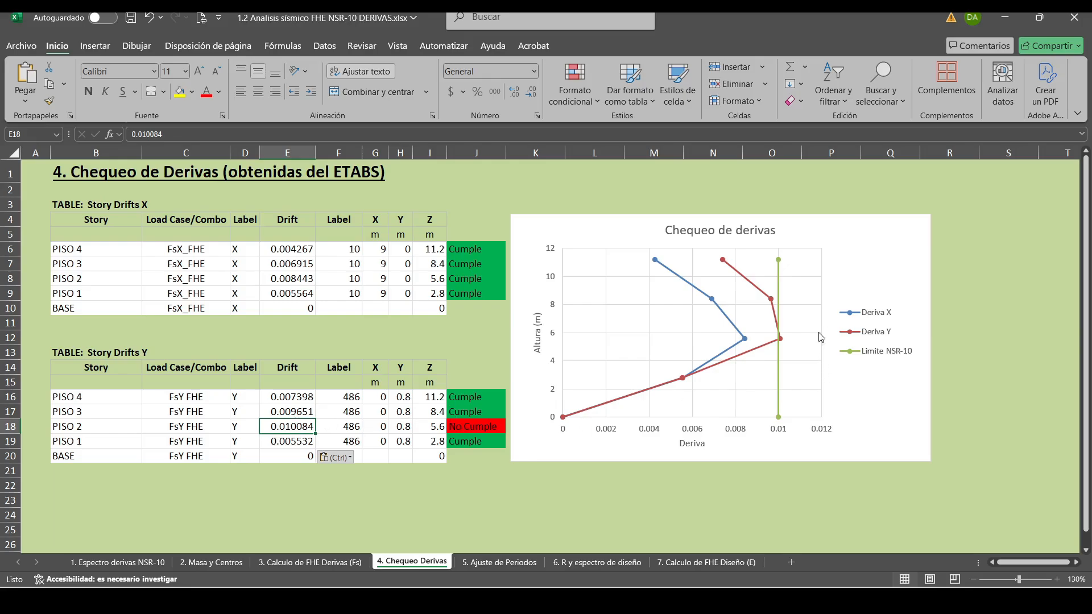
left_click_drag(307, 433, 466, 428)
left_click(492, 500)
left_click(390, 502)
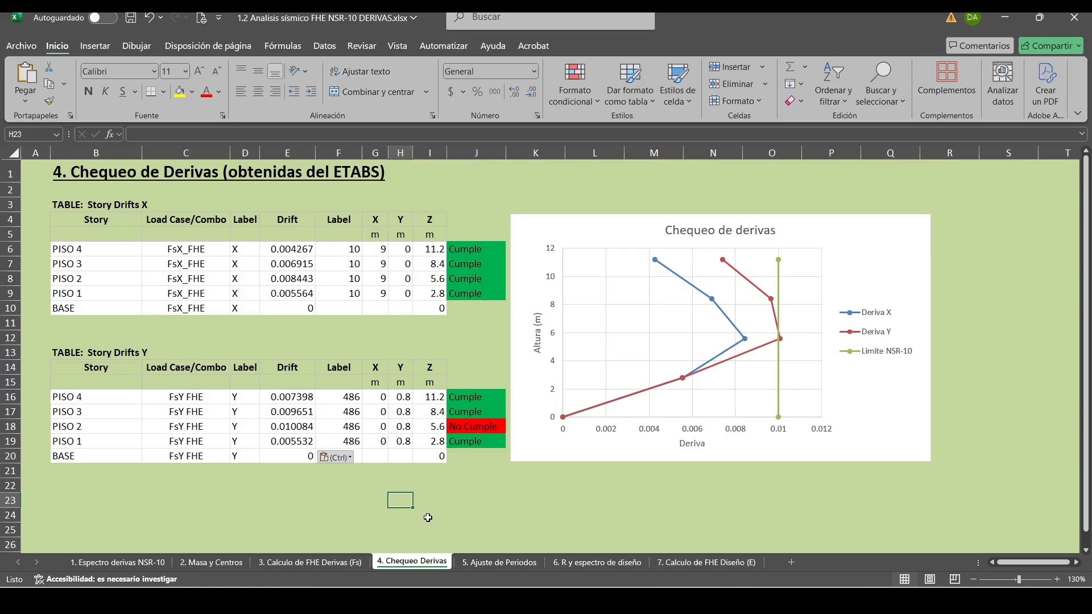
On the 2. Masa y Centros sheet, set the hy dimension of columns A1, A2 and A3 to 0.65 m.
left_click(200, 562)
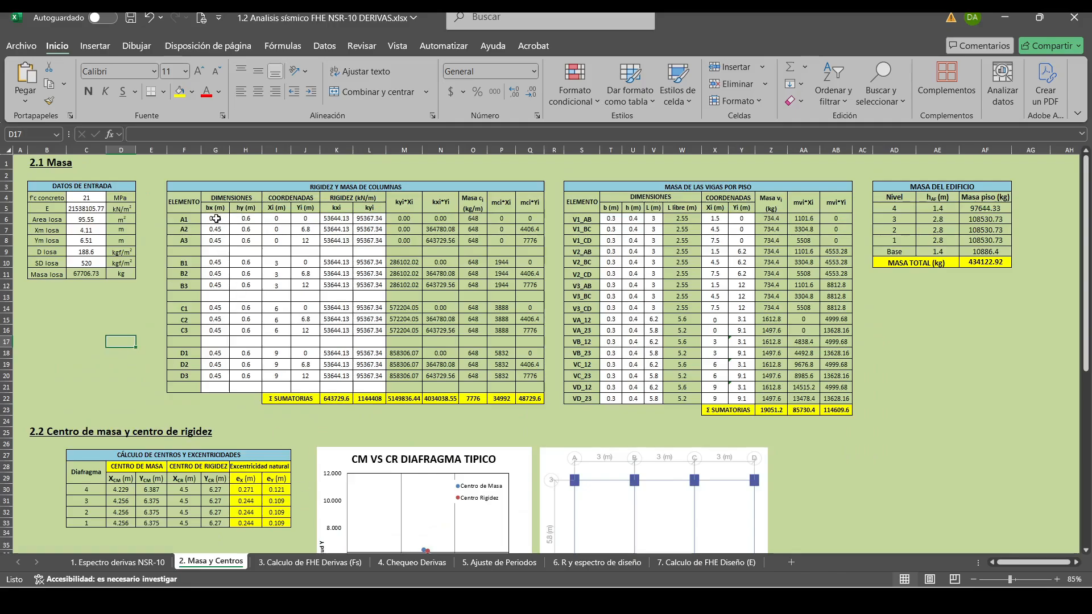
left_click(245, 219)
type("0.65")
key("Return")
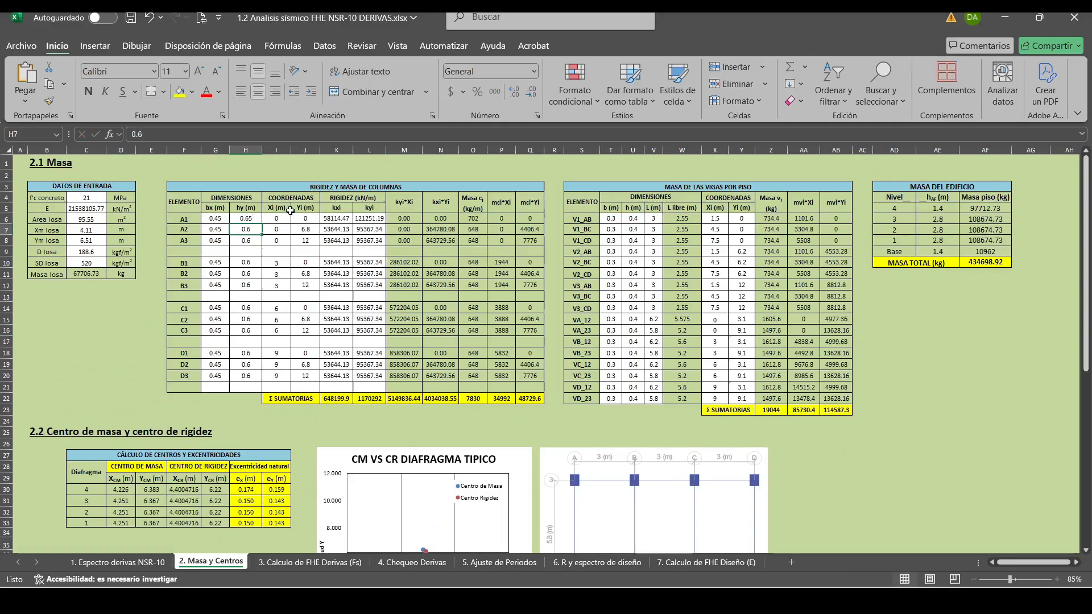
type("0.65")
key("Return")
type("0.65")
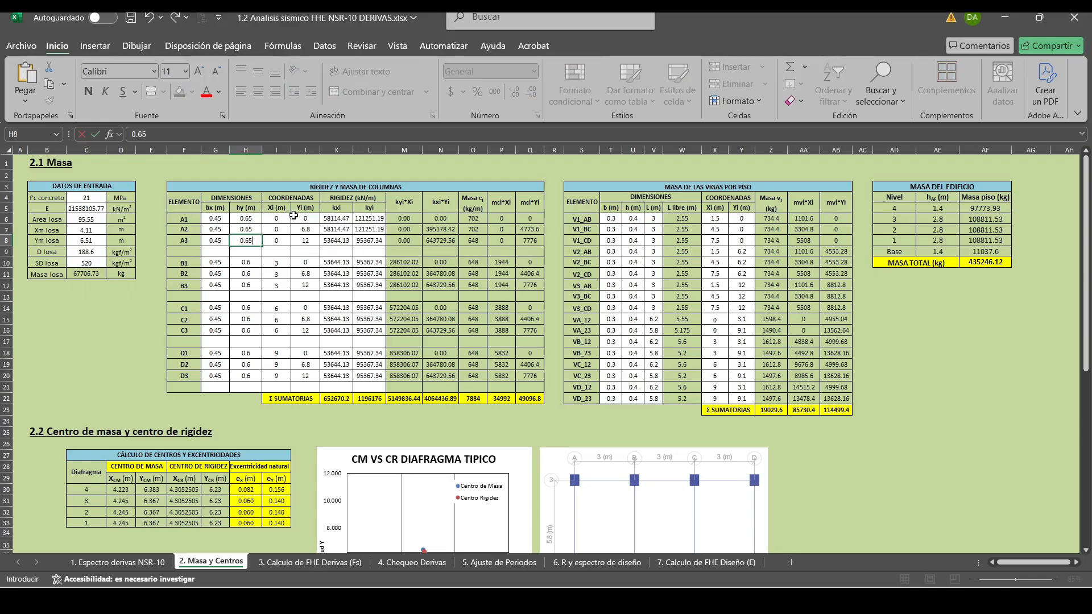
Copy the 0.65 m hy dimension to the columns on axes B, C and D.
left_click_drag(245, 218, 248, 375)
key("ctrl+c")
key("ctrl+v")
key("ctrl+v")
left_click(248, 352)
key("ctrl+v")
left_click(251, 221)
key("Escape")
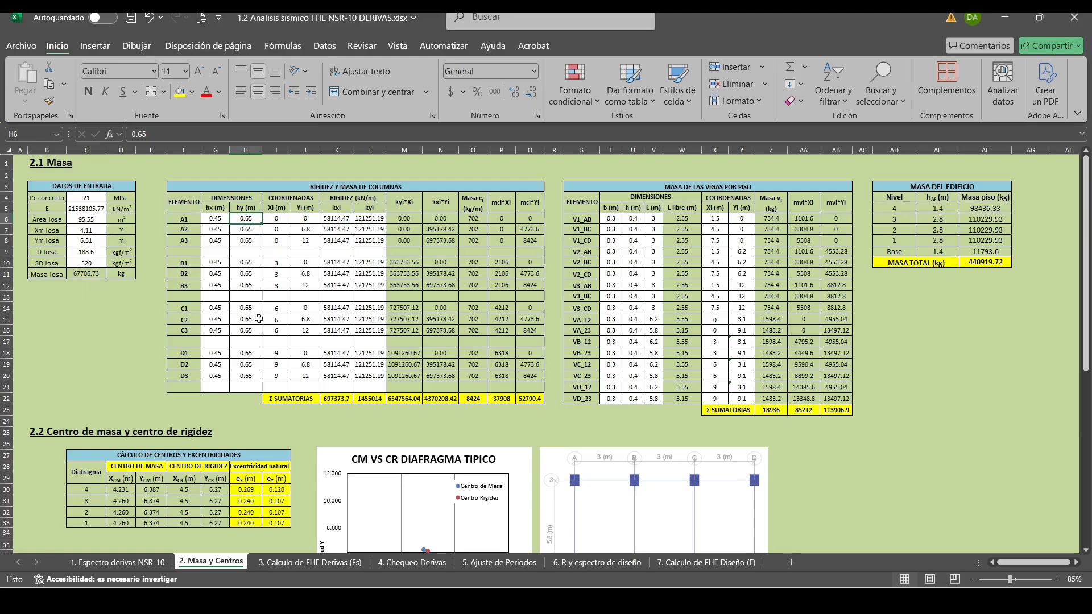
Review the recalculated forces on 3. Calculo de FHE Derivas (Fs) and the X-direction drifts on 4. Chequeo Derivas.
left_click(329, 563)
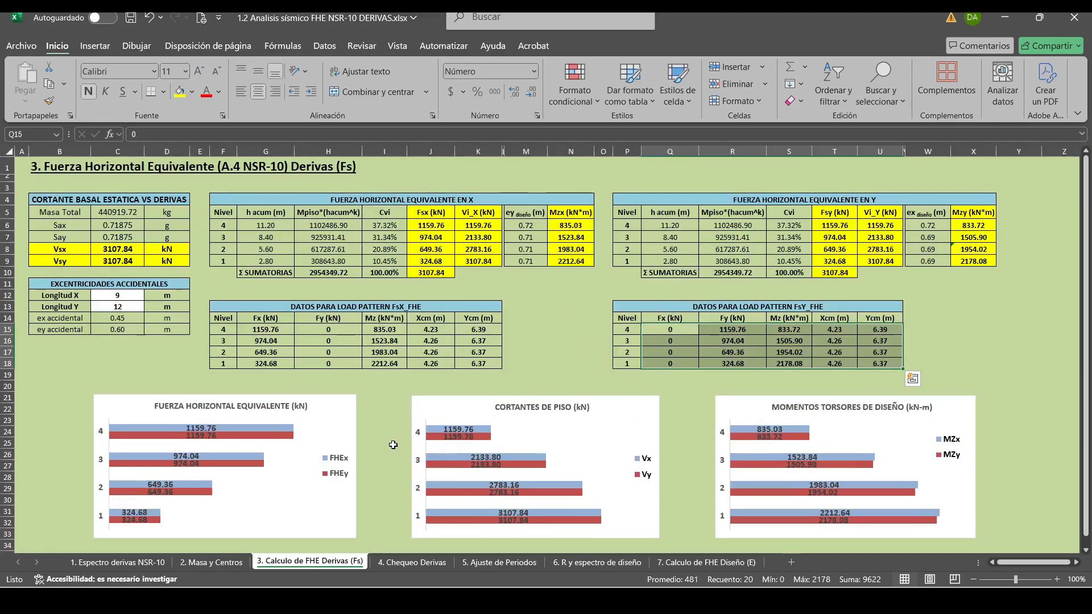
left_click(413, 563)
left_click_drag(295, 250, 296, 307)
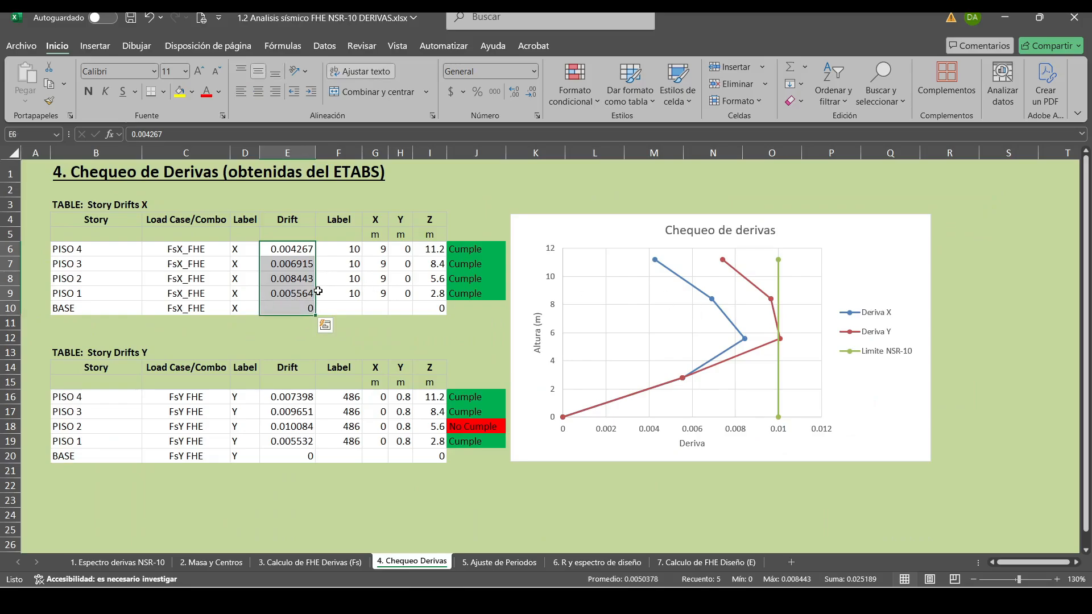
Examine the column bx and hy dimensions on 2. Masa y Centros and the load pattern data on 3. Calculo de FHE Derivas (Fs).
left_click(239, 563)
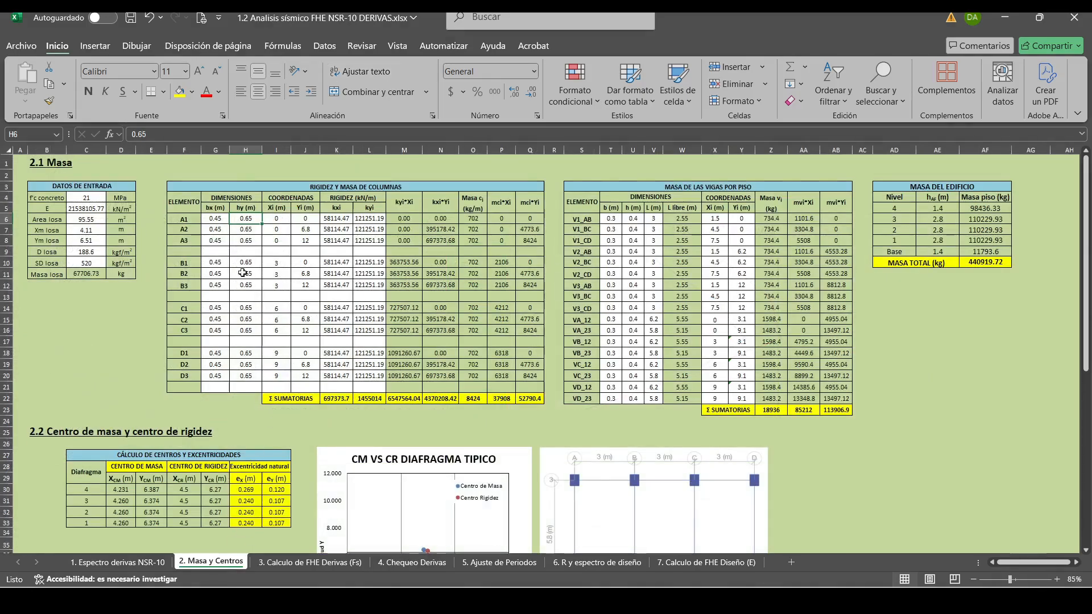
mouse_move(217, 218)
left_mouse_down()
mouse_move(212, 378)
mouse_move(211, 221)
left_mouse_up()
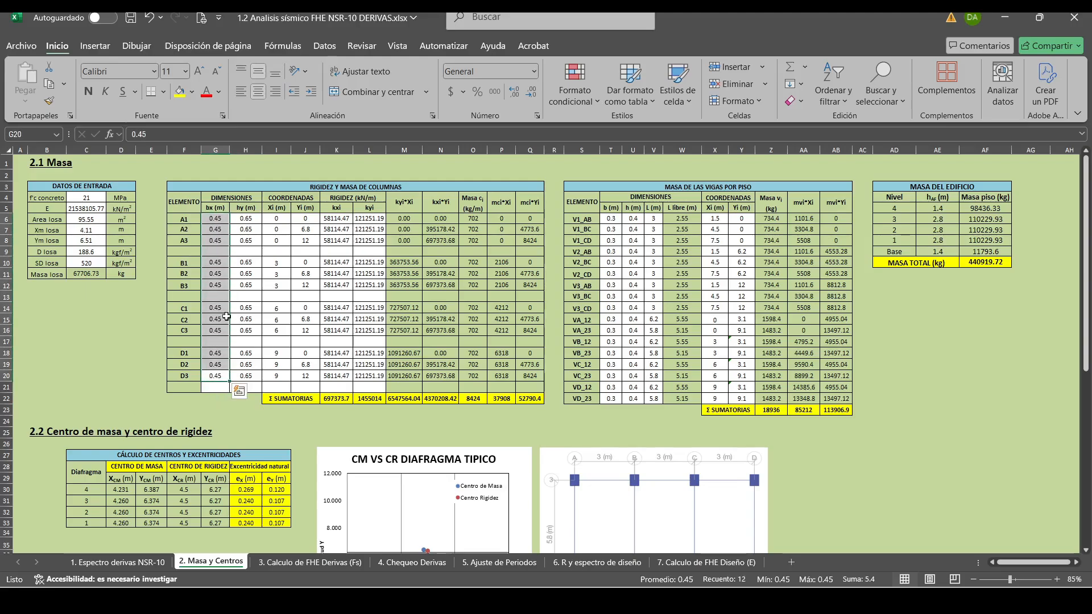
left_click(251, 428)
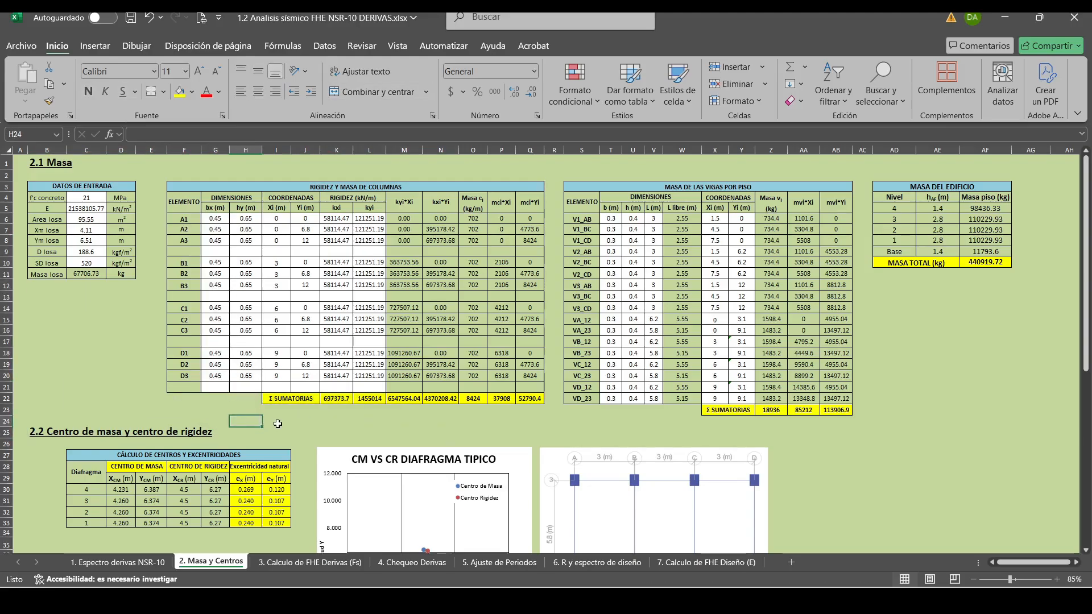
left_click(284, 419)
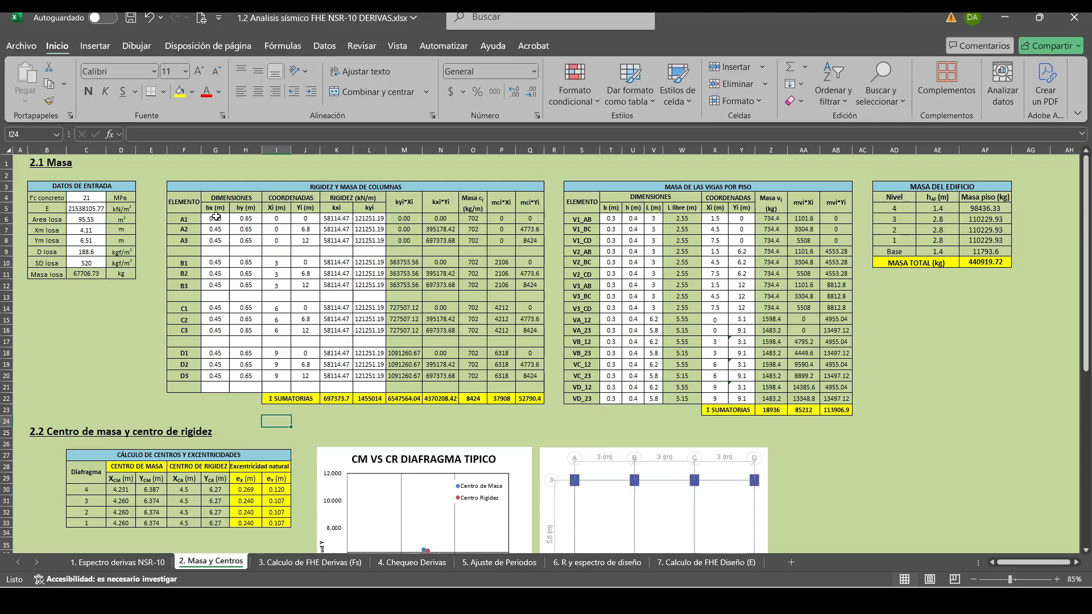
left_click_drag(216, 216, 252, 417)
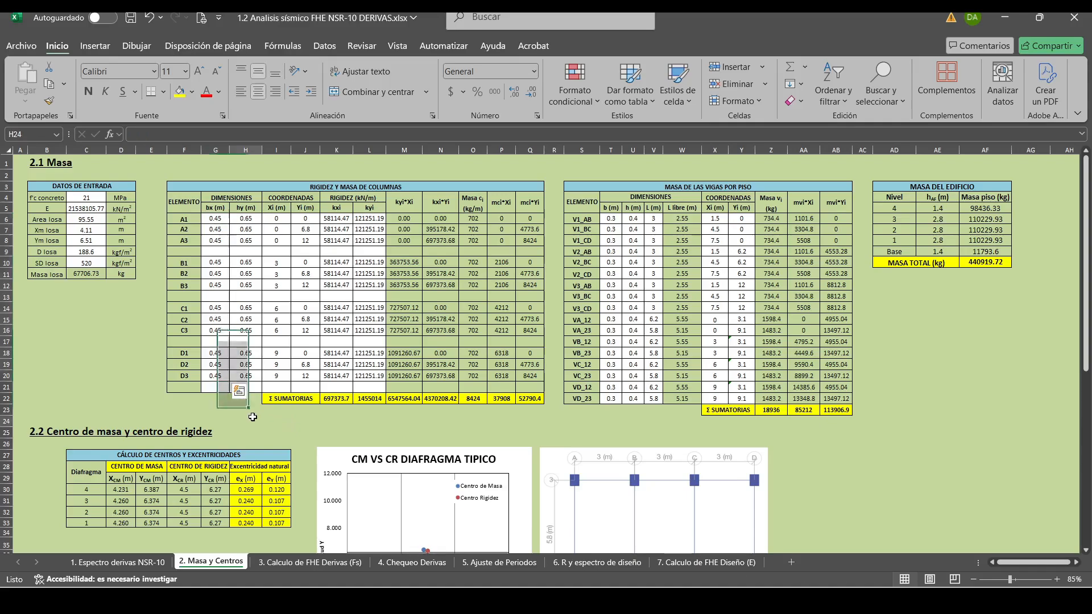
left_click(252, 416)
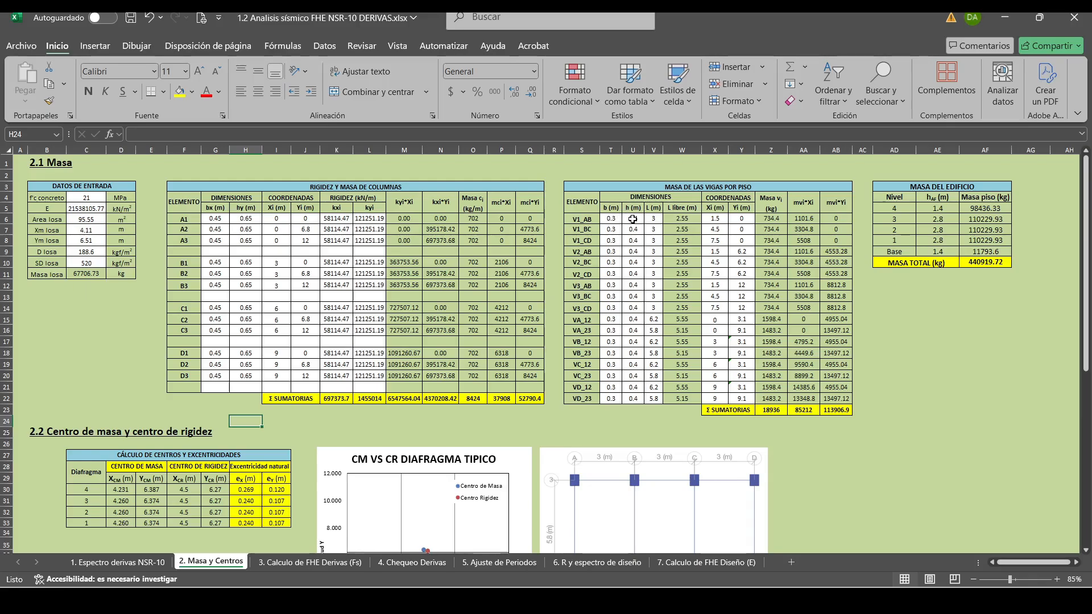
left_click(946, 340)
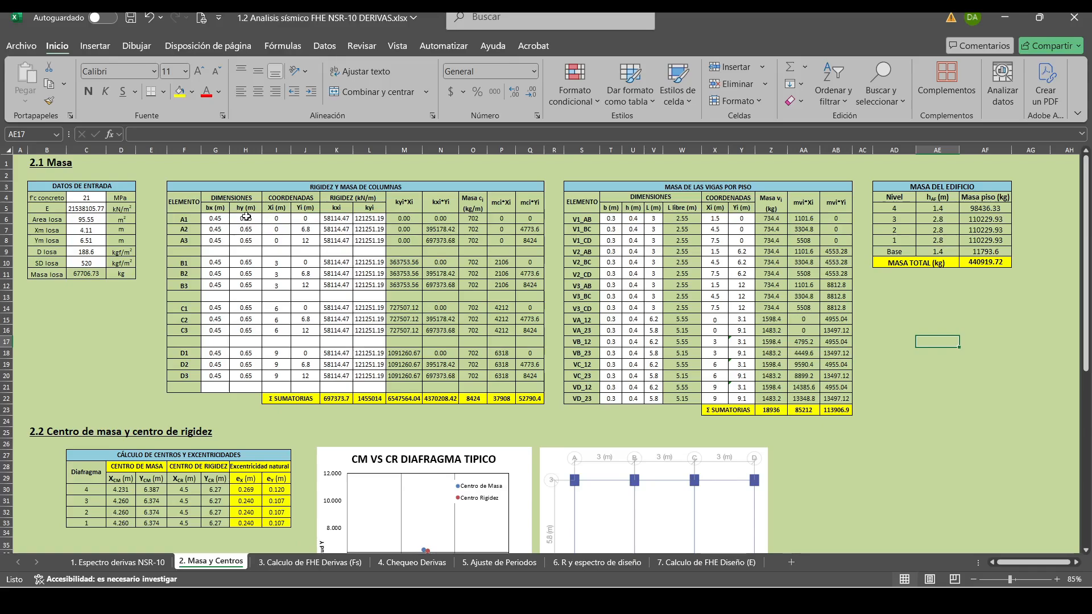
left_click_drag(222, 217, 241, 377)
left_click(936, 387)
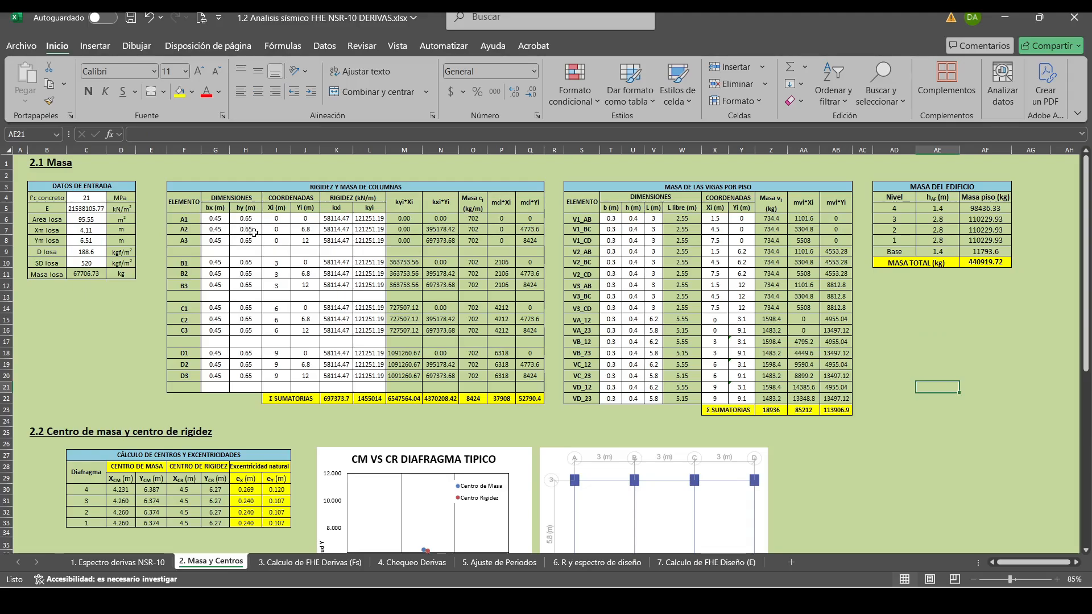
left_click(310, 562)
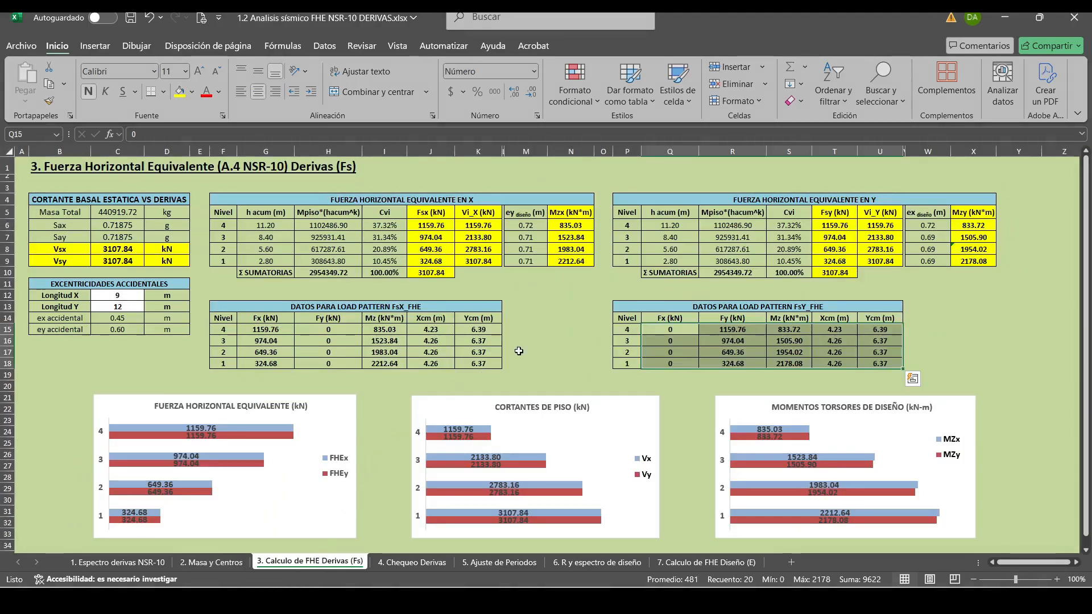
left_click(570, 351)
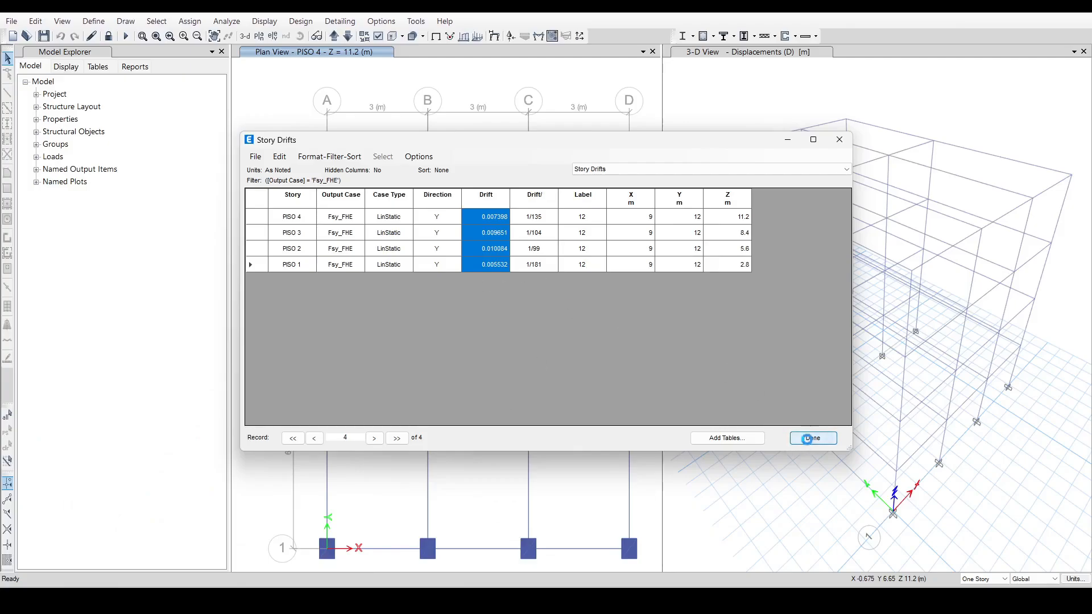
In ETABS, close the Story Drifts table and unlock the model, accepting deletion of the analysis results.
left_click(808, 438)
left_click(109, 36)
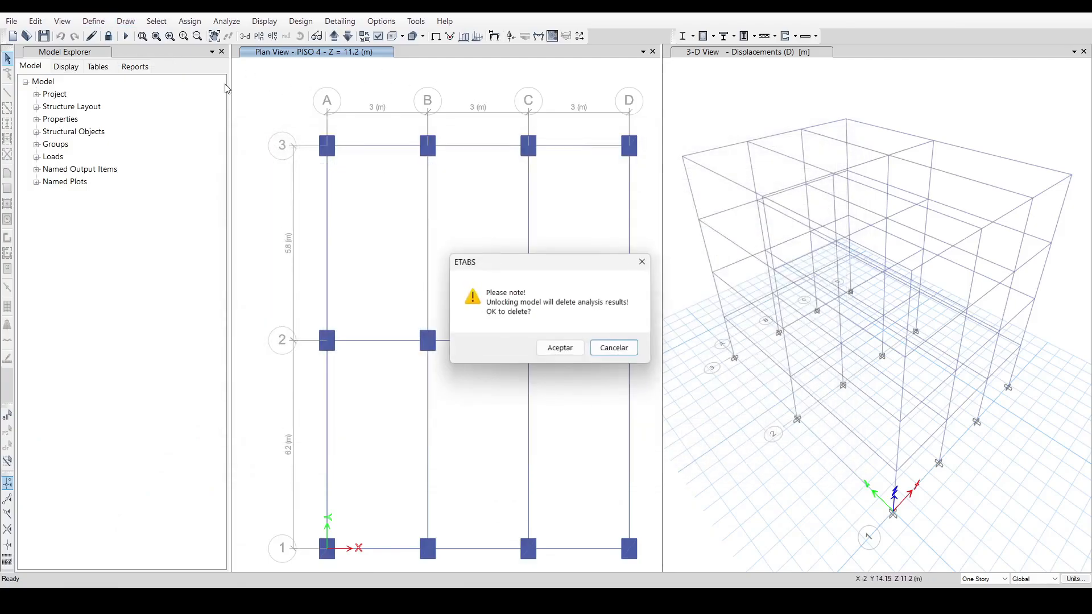
left_click(563, 348)
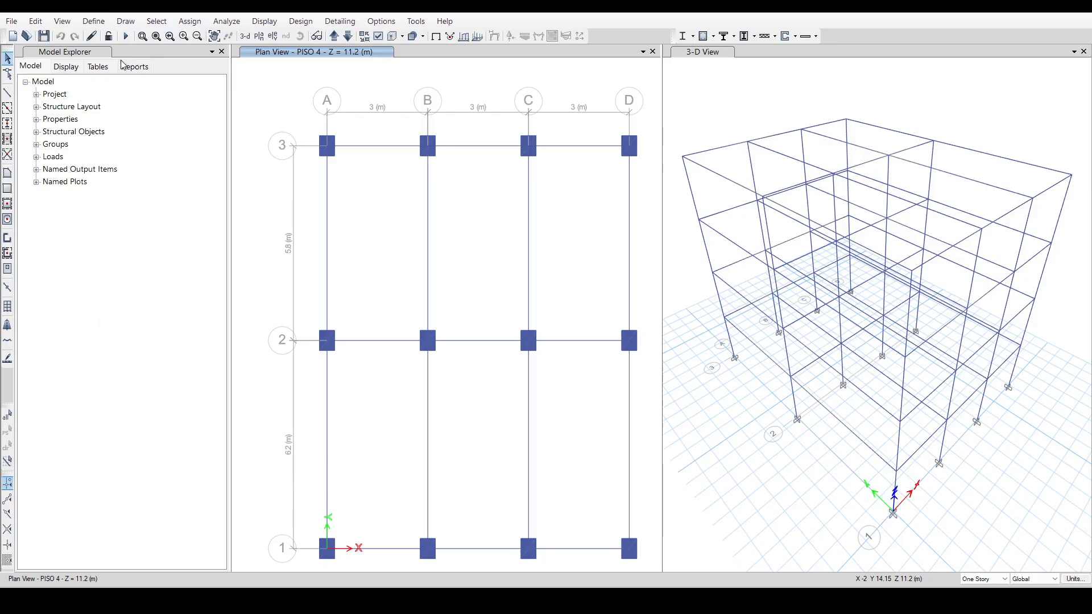
Rename frame section C 45X60 as C 45X65, set its width to 0.65 m and accept the frame properties.
left_click(93, 21)
mouse_move(149, 51)
left_click(291, 53)
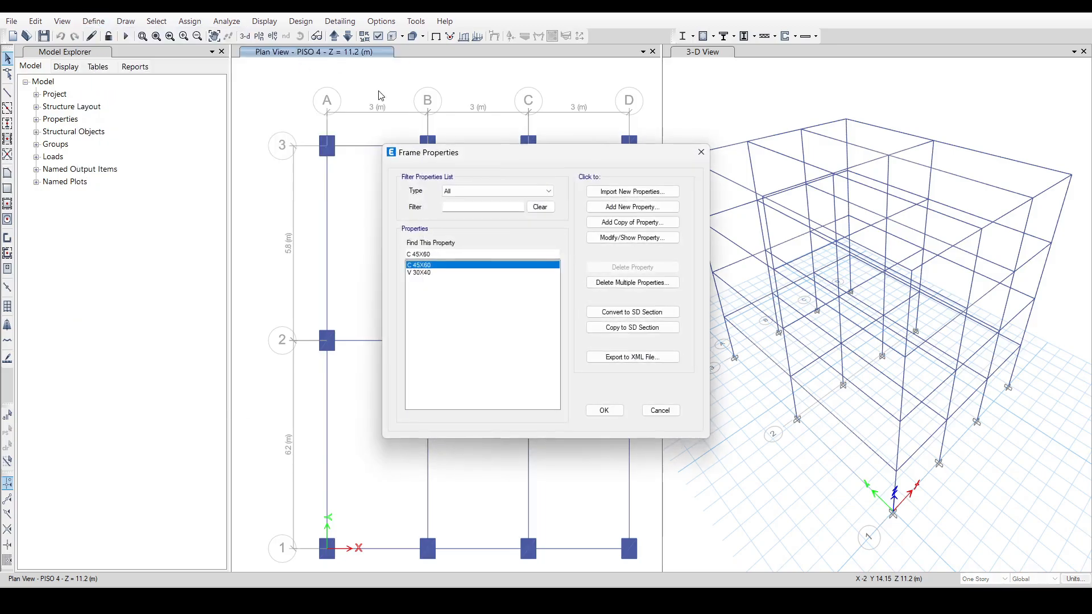
left_click(618, 239)
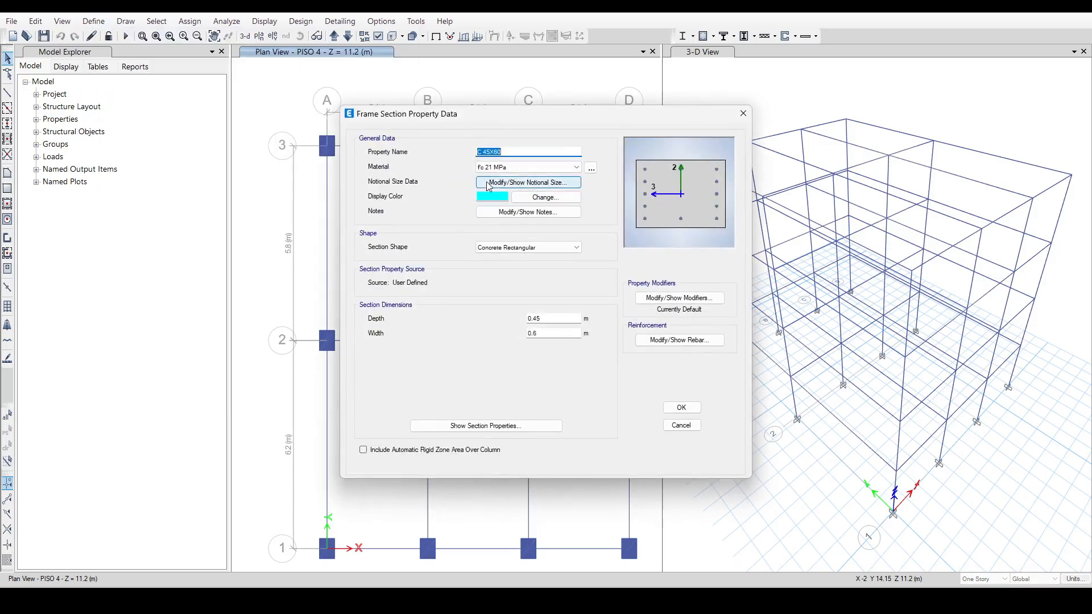
left_click(501, 152)
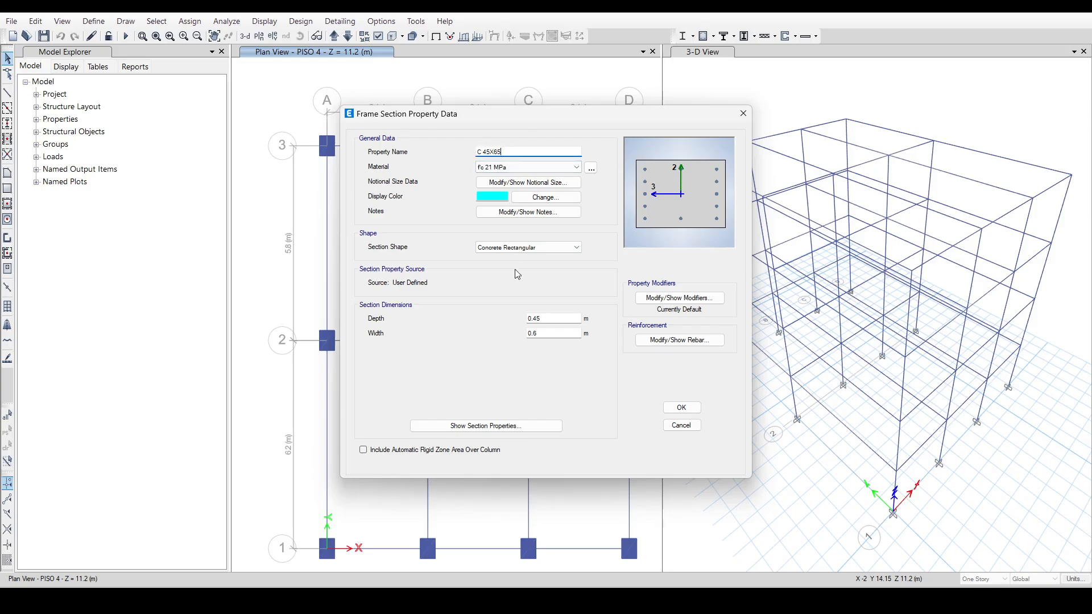
left_click(552, 332)
type("5")
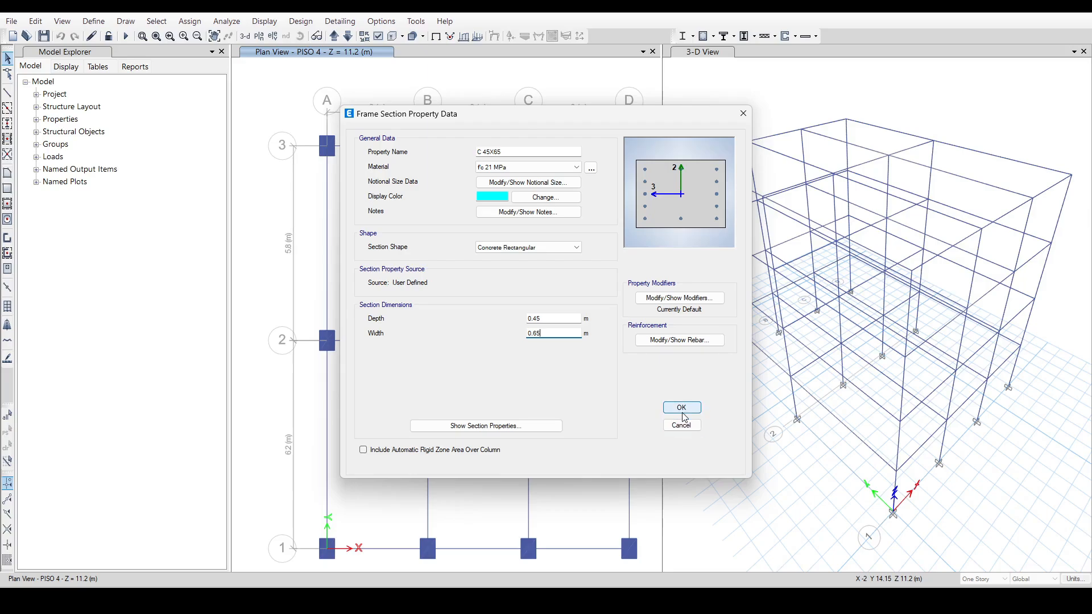
left_click(681, 407)
left_click(604, 414)
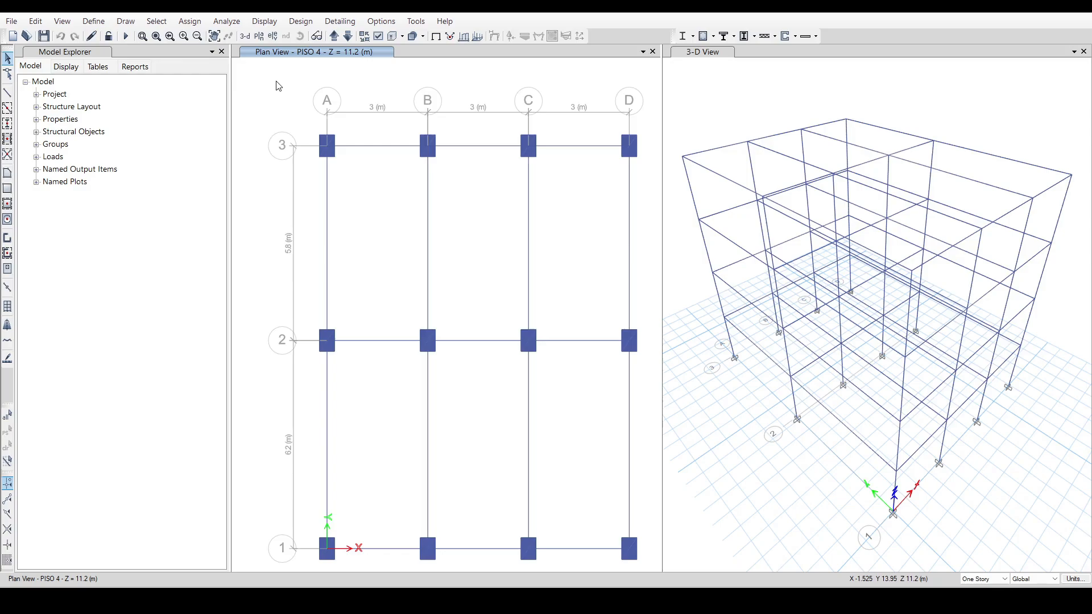
Replace the Fsx_FHE user seismic loads on the diaphragms with the DATOS PARA LOAD PATTERN FsX_FHE values from the Excel sheet 3. Calculo de FHE Derivas (Fs).
left_click(93, 21)
left_click(142, 254)
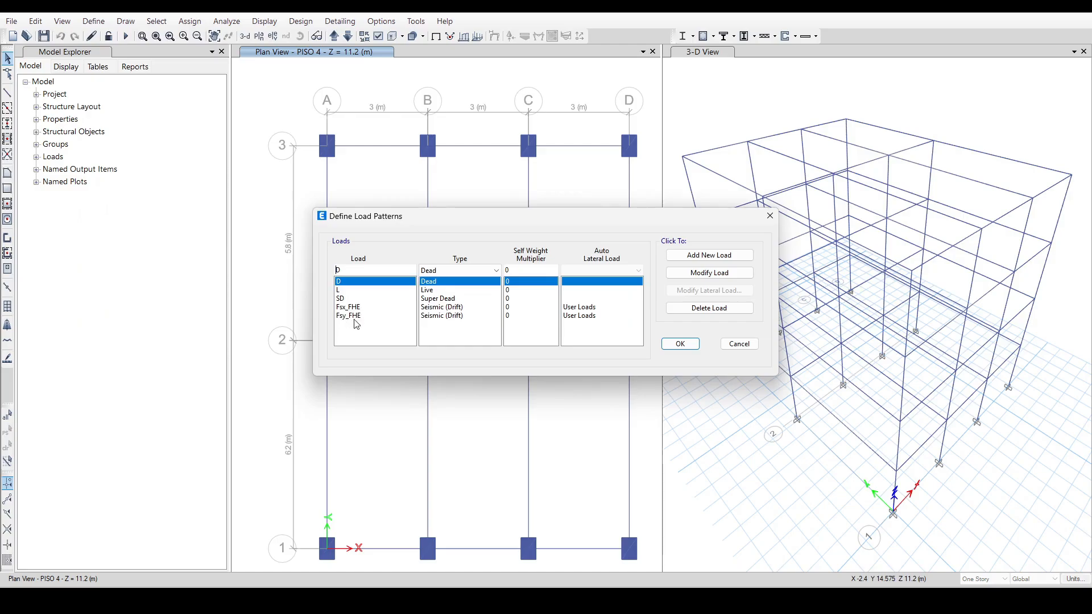
left_click(354, 316)
left_click(691, 291)
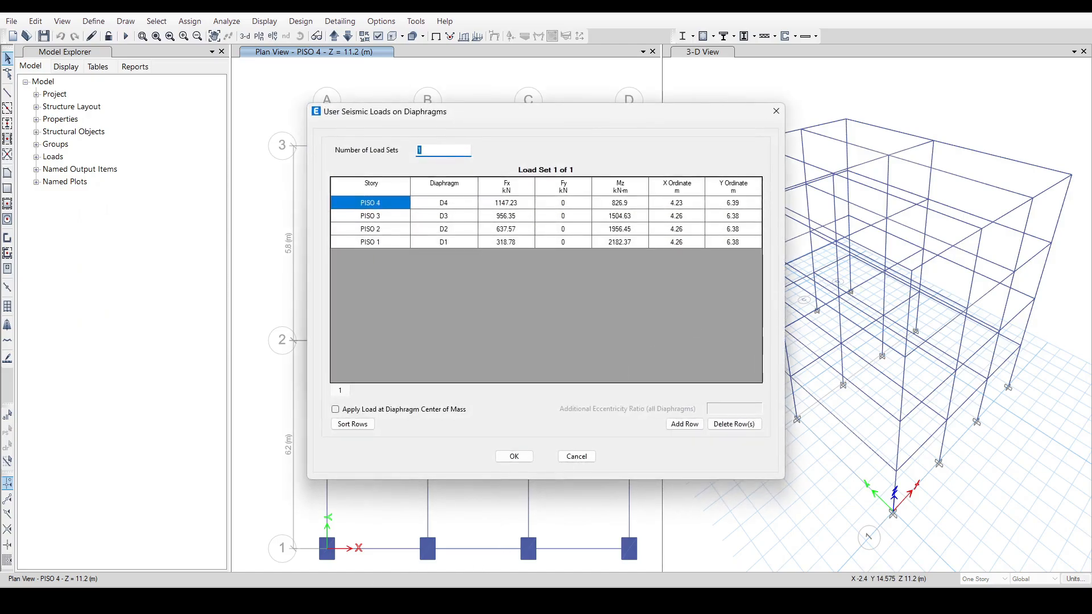
left_click(402, 597)
left_click_drag(258, 329, 465, 364)
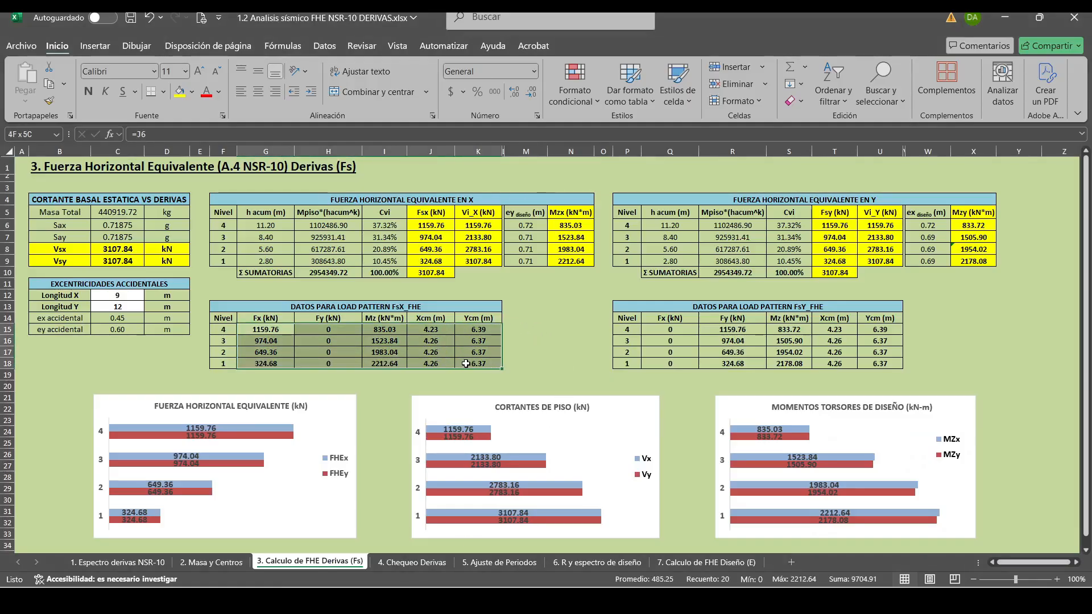
key("ctrl+c")
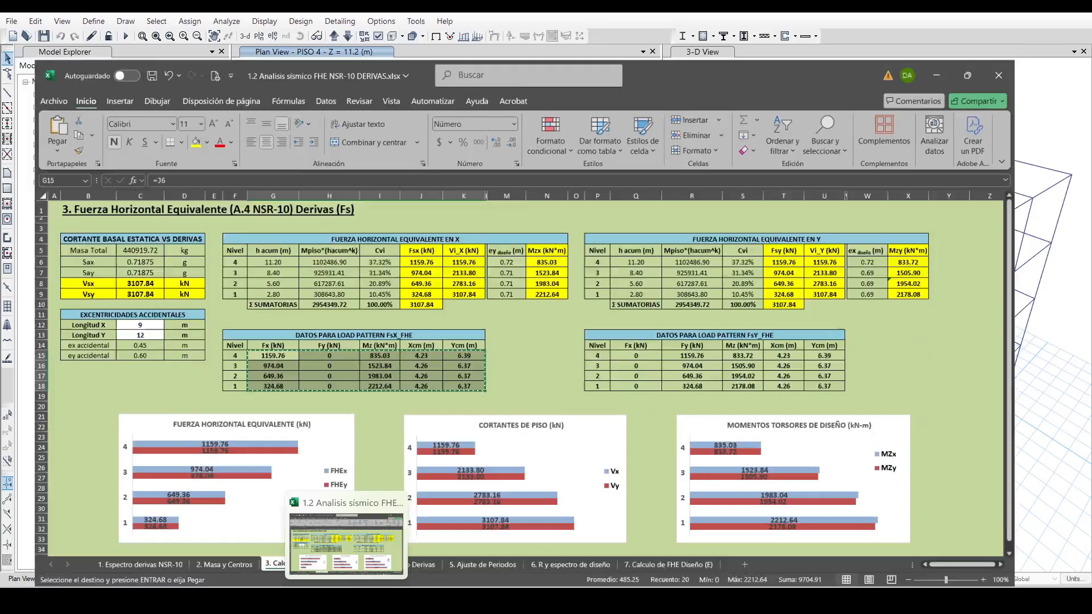
left_click(410, 597)
left_click(503, 204)
key("ctrl+v")
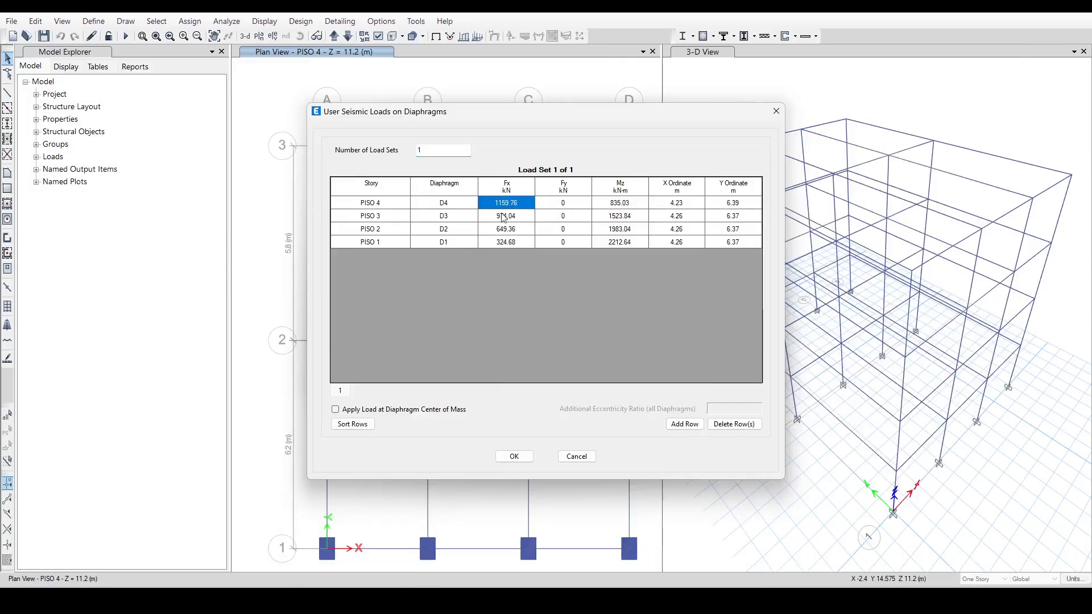
left_click(515, 456)
Replace the Fsy_FHE diaphragm loads with the DATOS PARA LOAD PATTERN FsY_FHE values from Excel and accept the load patterns.
left_click(449, 318)
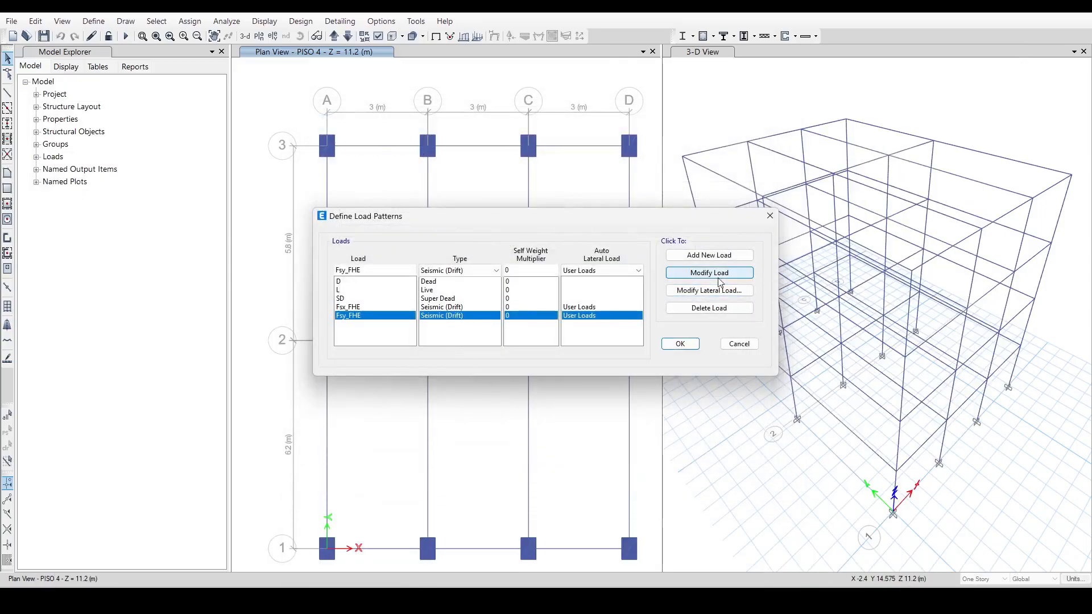
left_click(709, 290)
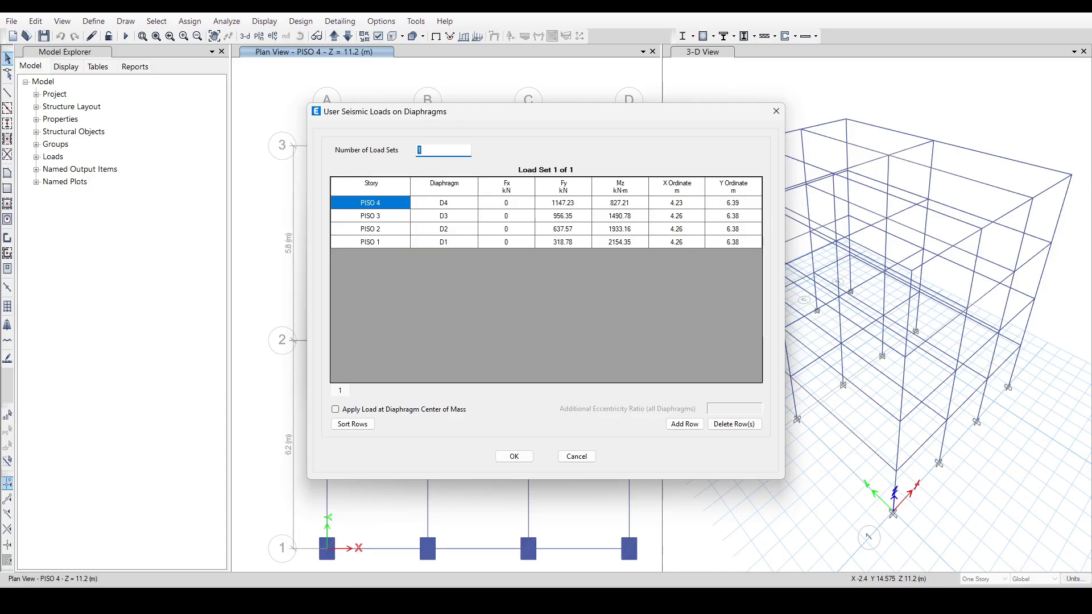
left_click(321, 598)
left_click_drag(668, 329, 860, 365)
key("ctrl+c")
left_click(364, 598)
left_click(520, 206)
key("ctrl+v")
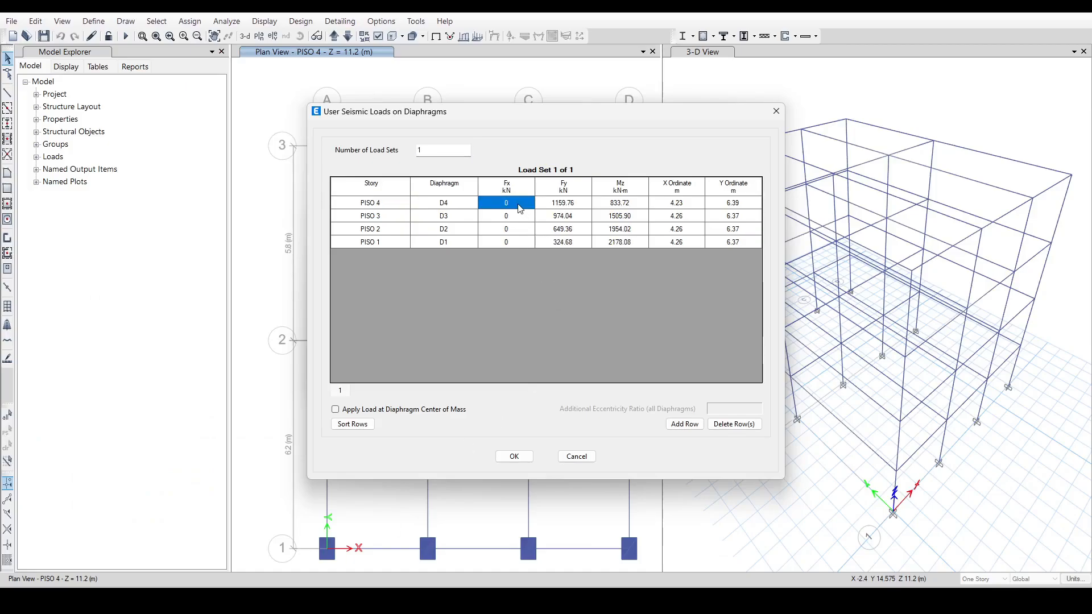
left_click(515, 457)
left_click(680, 344)
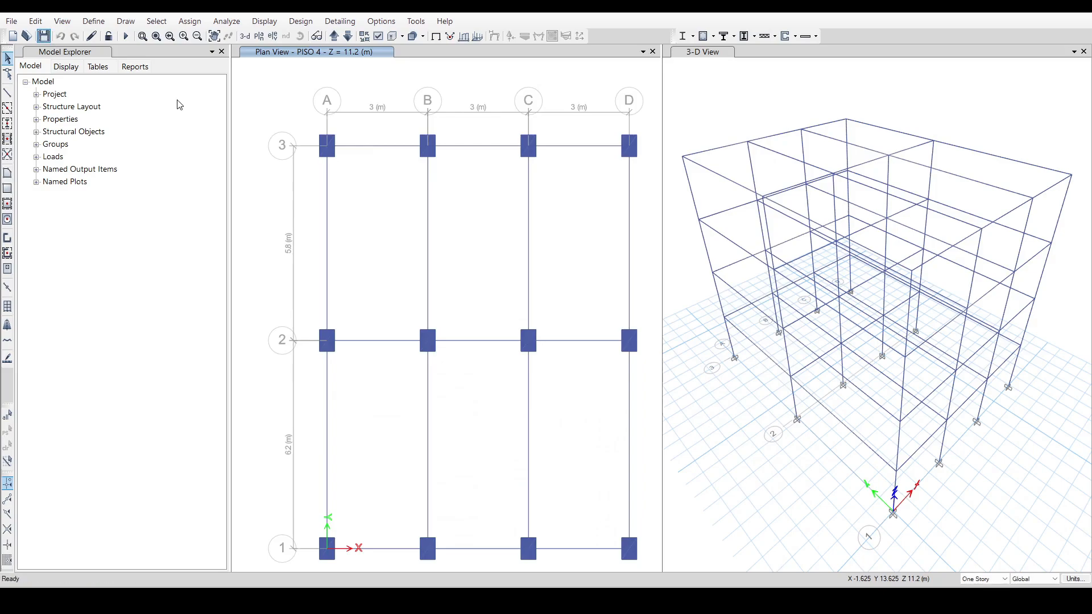
Run the analysis and display the Story Drifts results table.
left_click(126, 36)
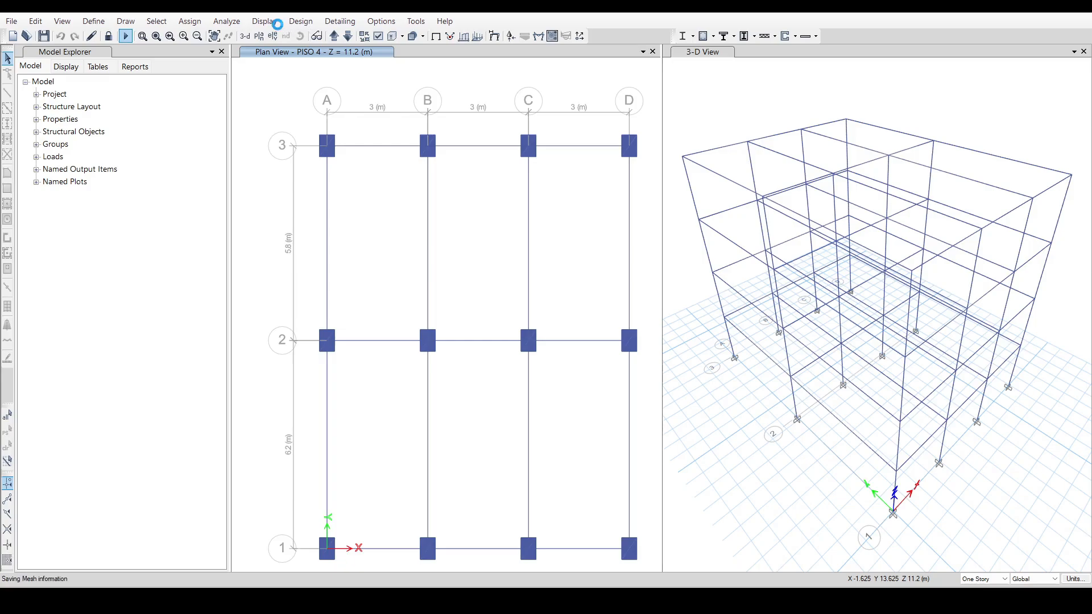
left_click(277, 23)
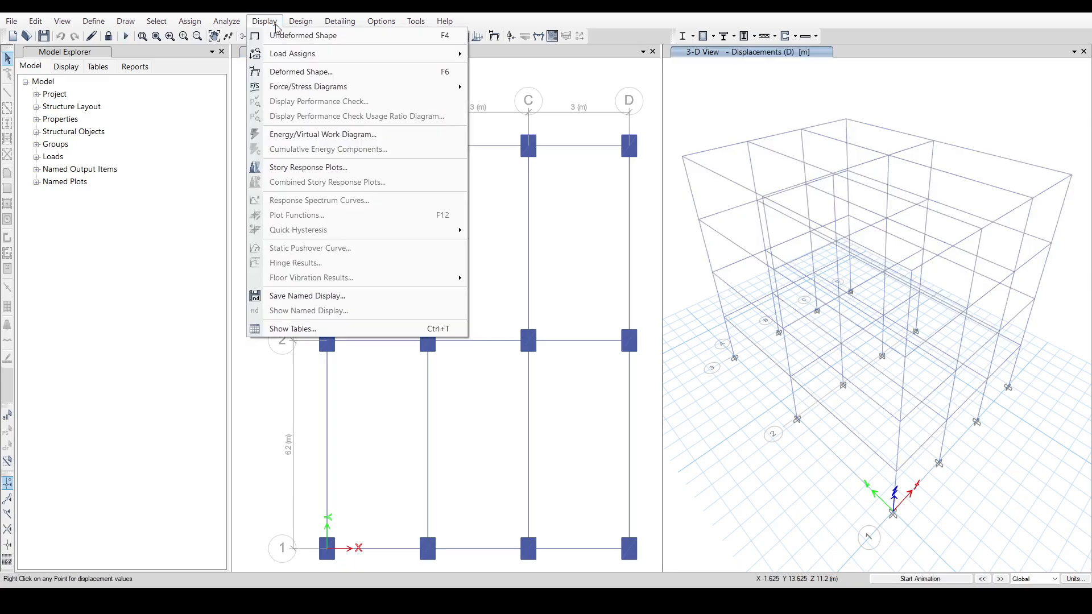
left_click(319, 328)
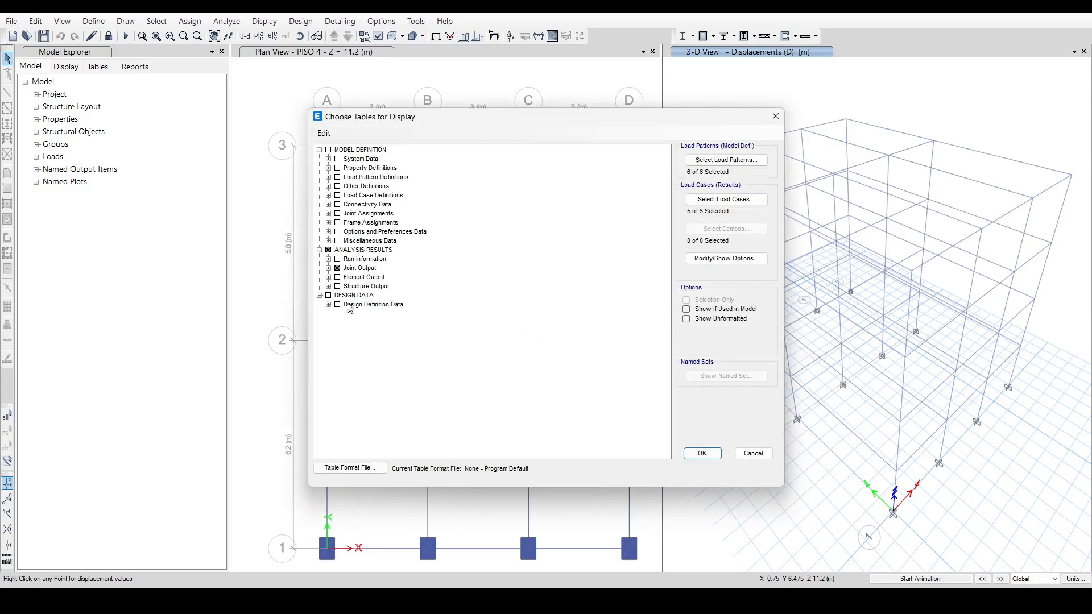
left_click(702, 453)
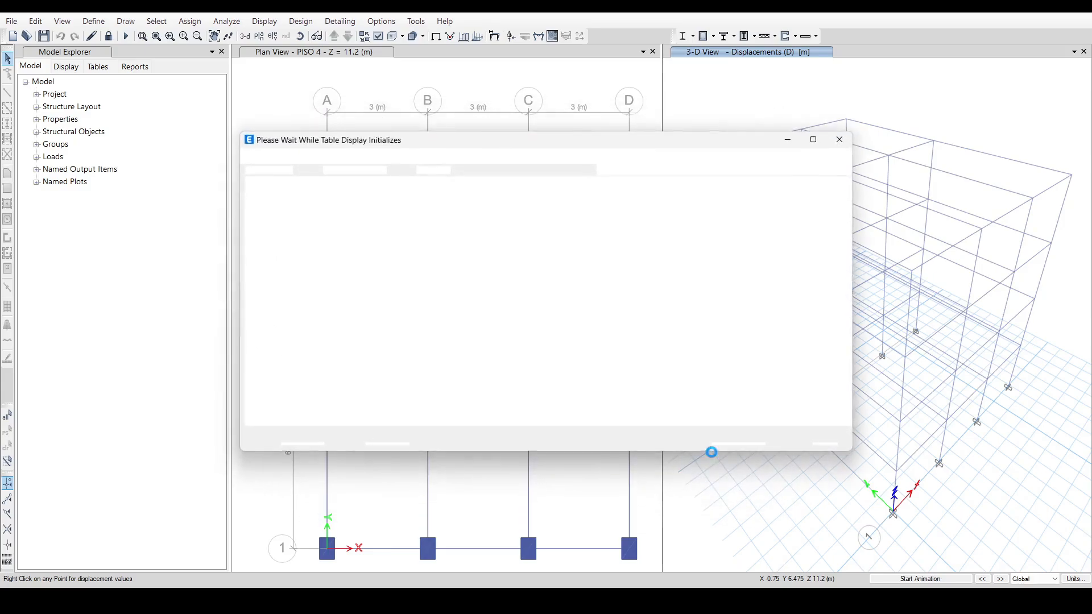
Filter Story Drifts to output case Fsx_FHE and copy its four drift values into Excel at E6 on 4. Chequeo Derivas.
left_click(348, 201)
right_click(349, 201)
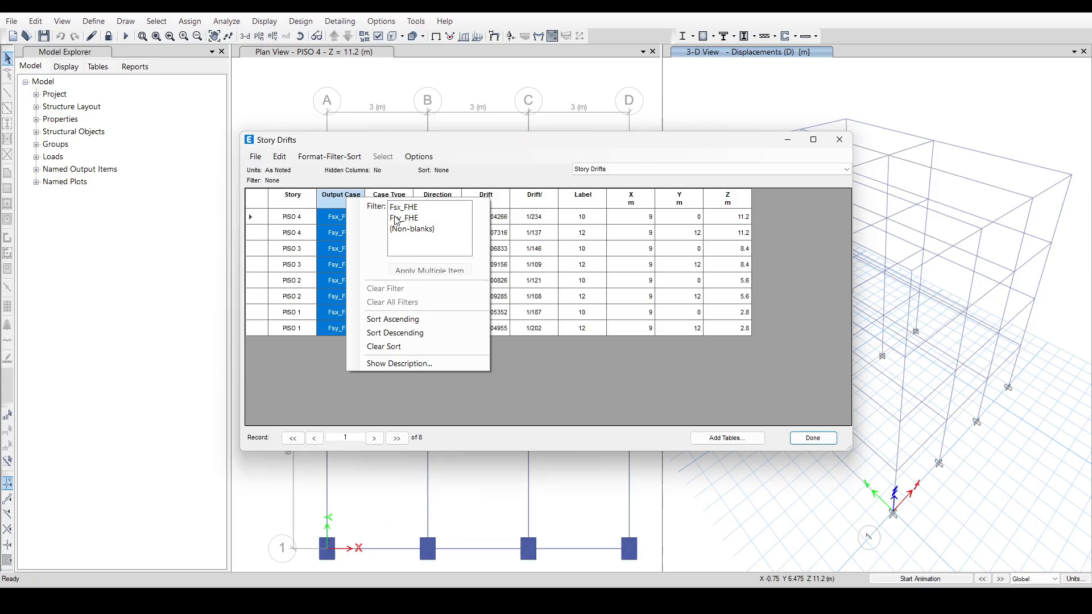
left_click(404, 208)
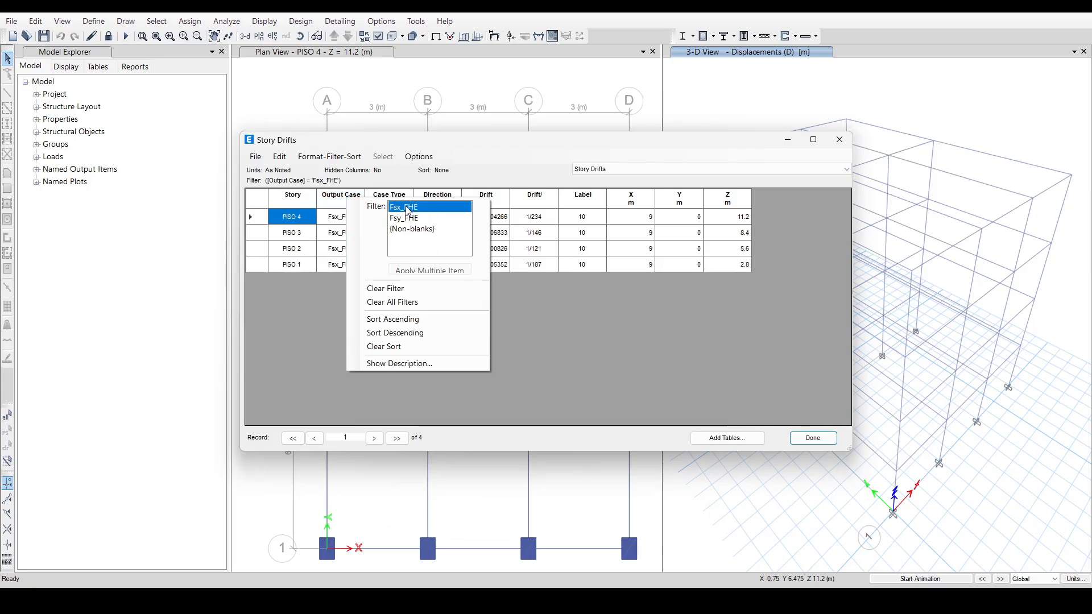
left_click(655, 321)
left_click_drag(507, 220, 509, 265)
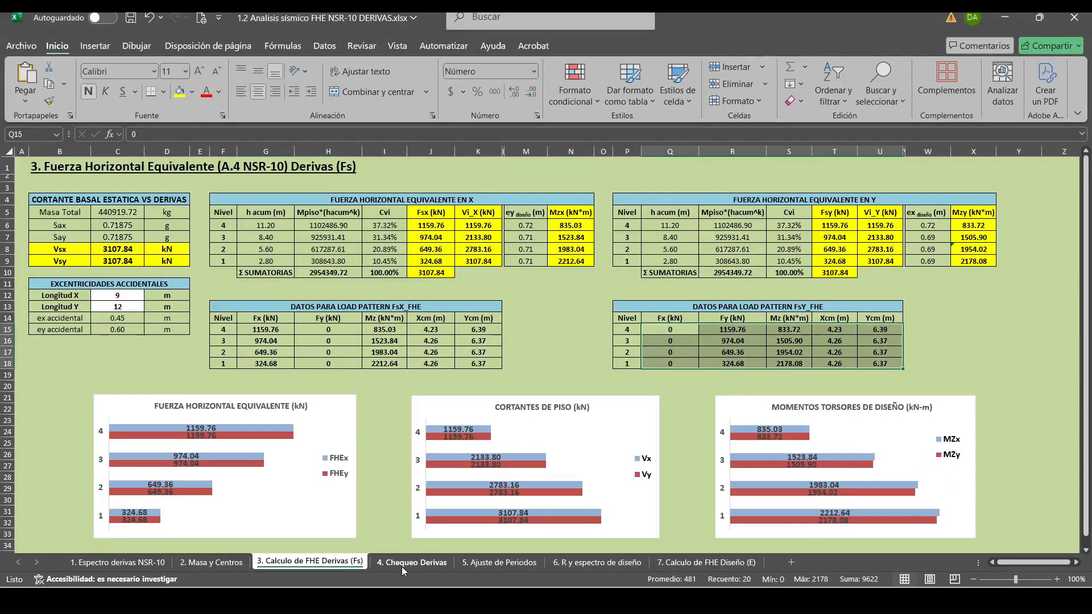
left_click(413, 562)
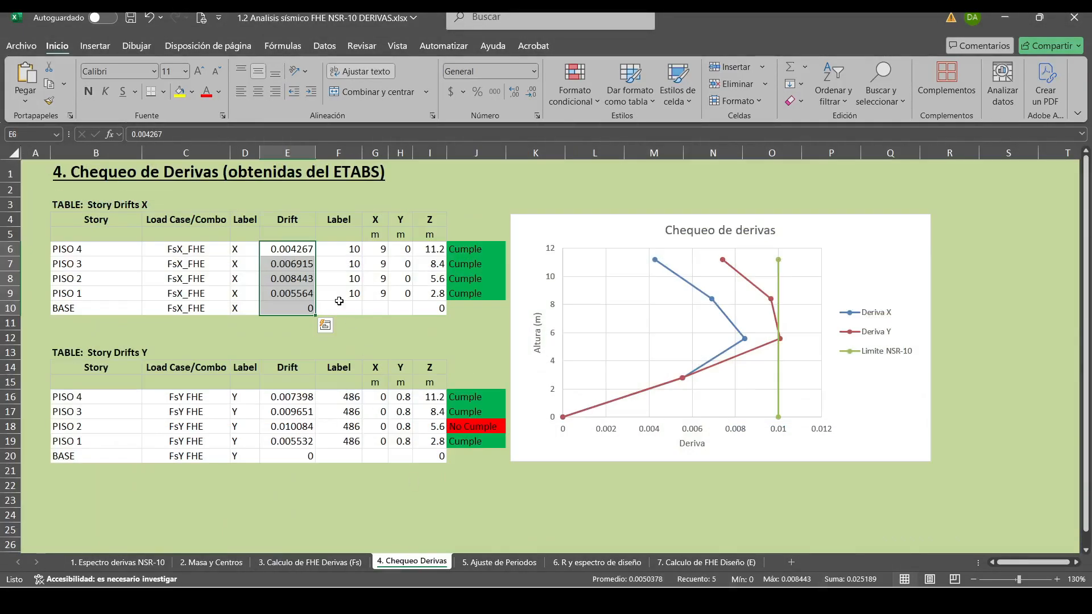
left_click(288, 249)
right_click(288, 249)
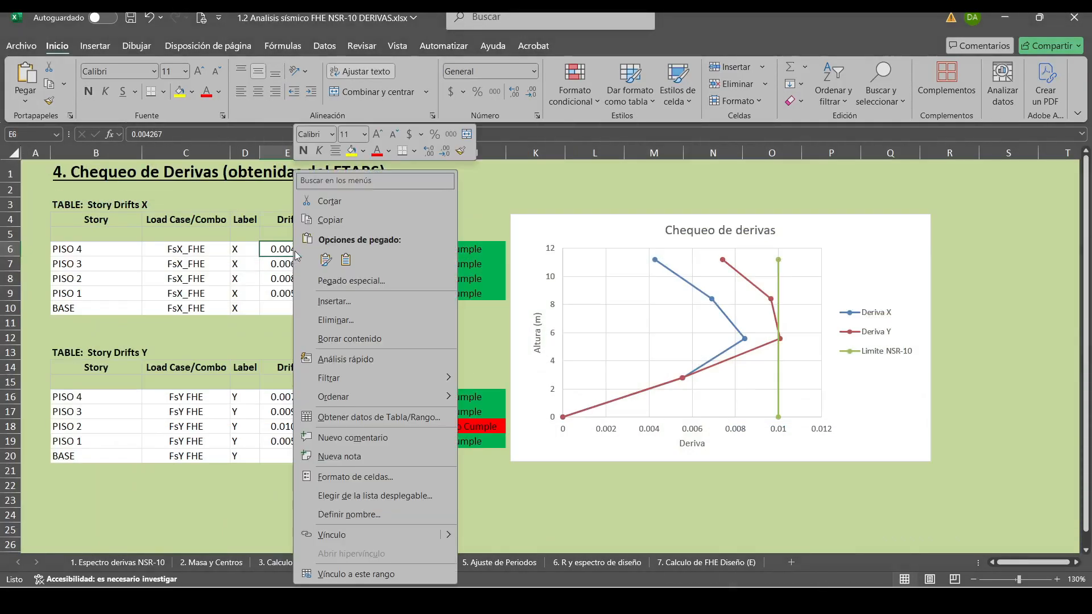
left_click(310, 266)
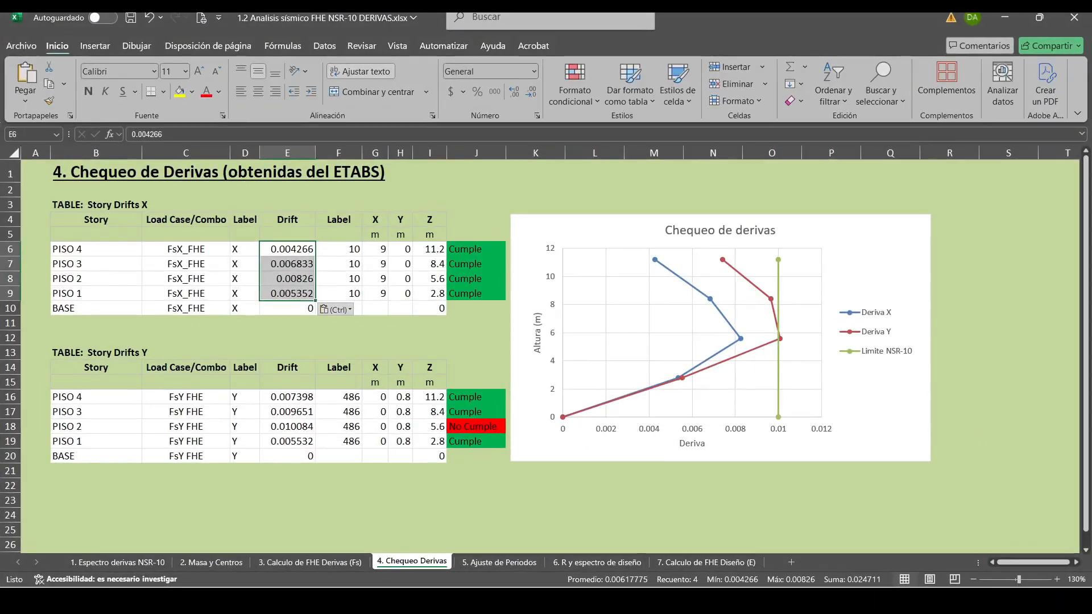
Filter the ETABS Story Drifts table to output case Fsy_FHE and copy its four drift values into Excel at E16 on 4. Chequeo Derivas.
left_click(350, 600)
left_click(349, 600)
left_click(350, 600)
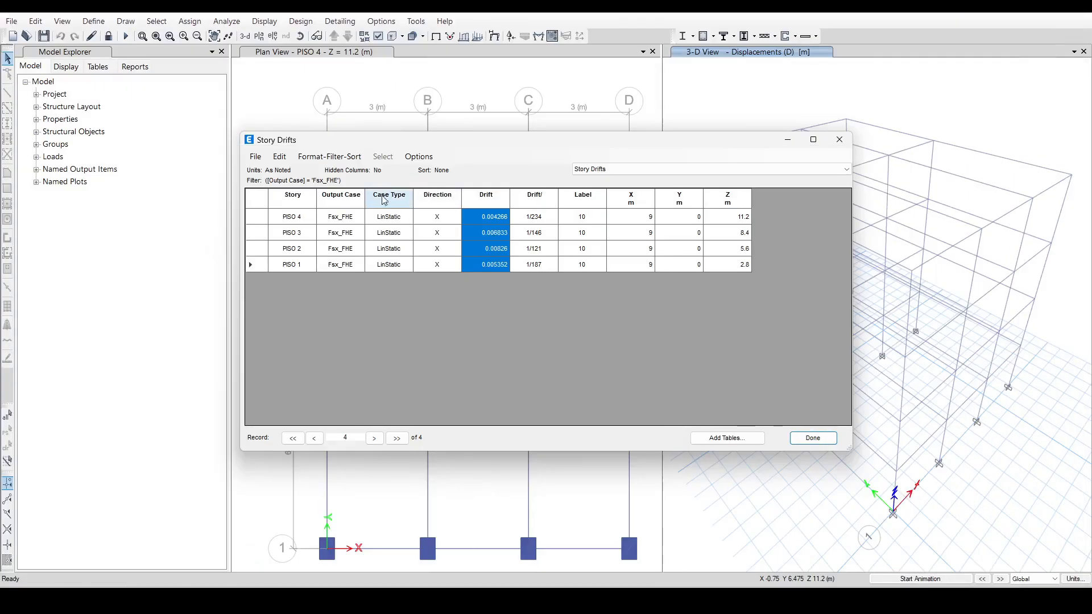
left_click(340, 194)
right_click(341, 194)
mouse_move(377, 204)
left_click(418, 217)
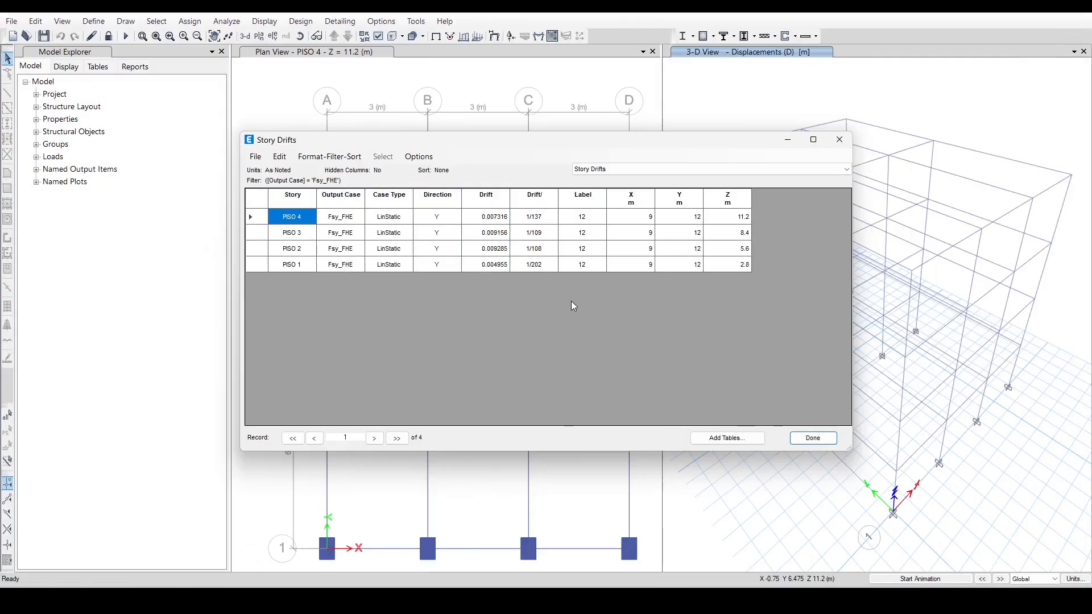
left_click_drag(486, 217, 490, 265)
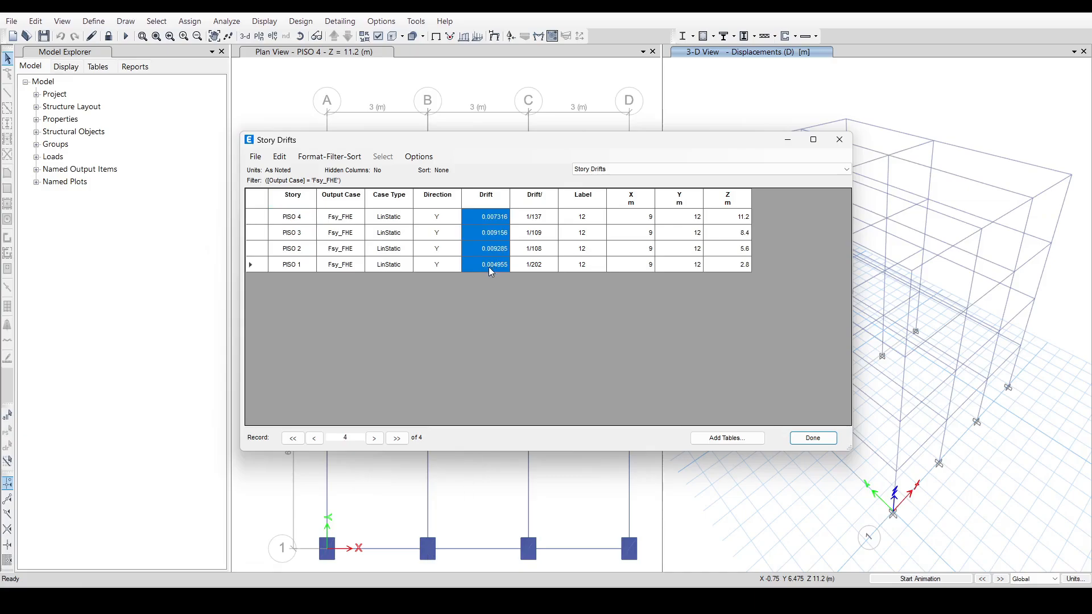
key("alt+Tab")
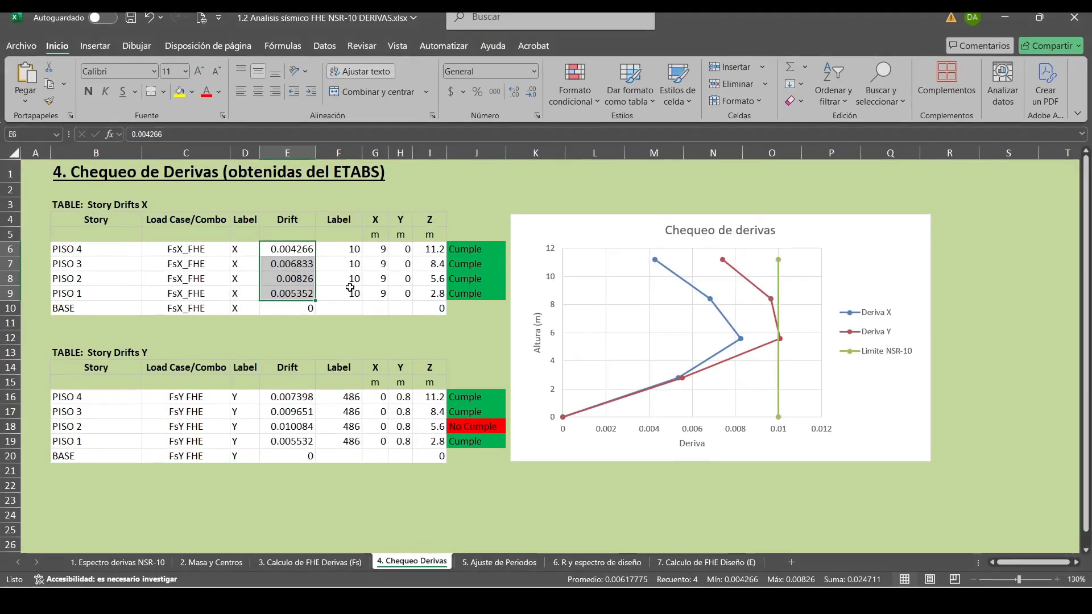
right_click(306, 399)
left_click(358, 258)
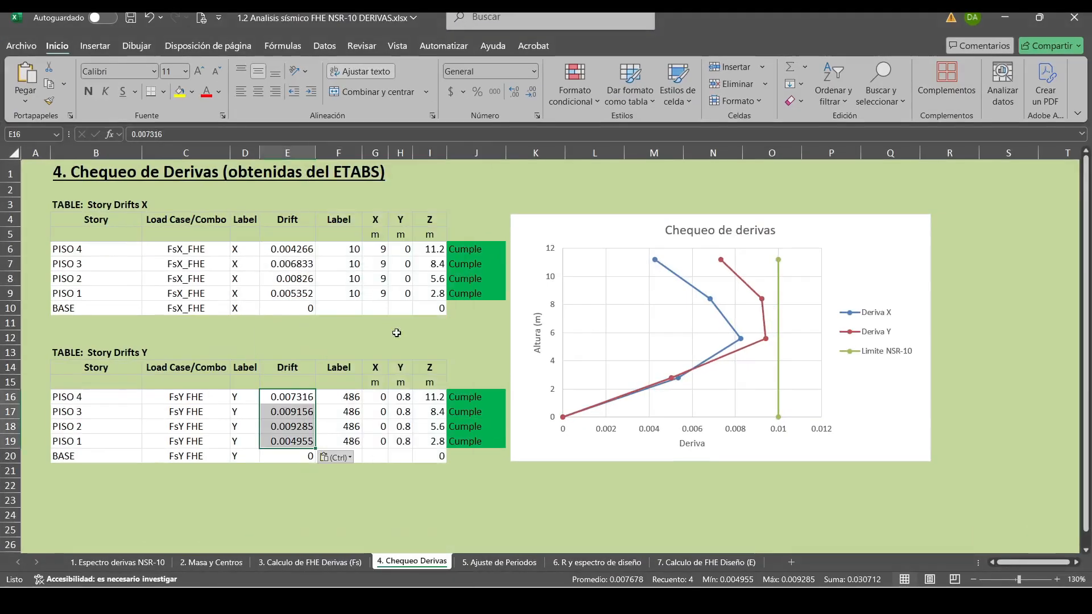
left_click(422, 514)
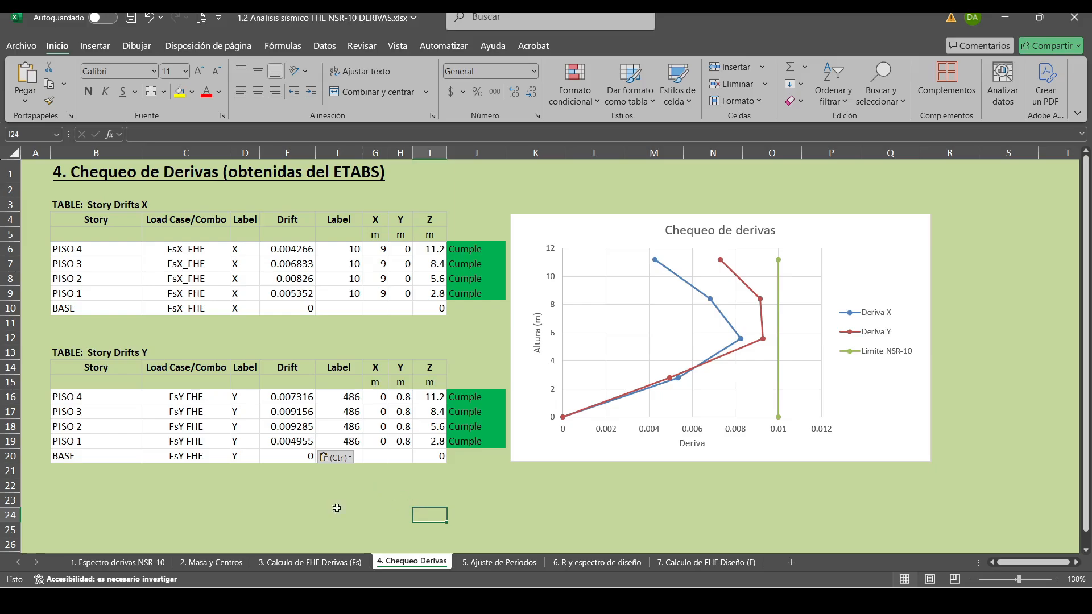
Review the column bx and hy dimensions on 2. Masa y Centros against the drift checks on 4. Chequeo Derivas.
left_click(211, 562)
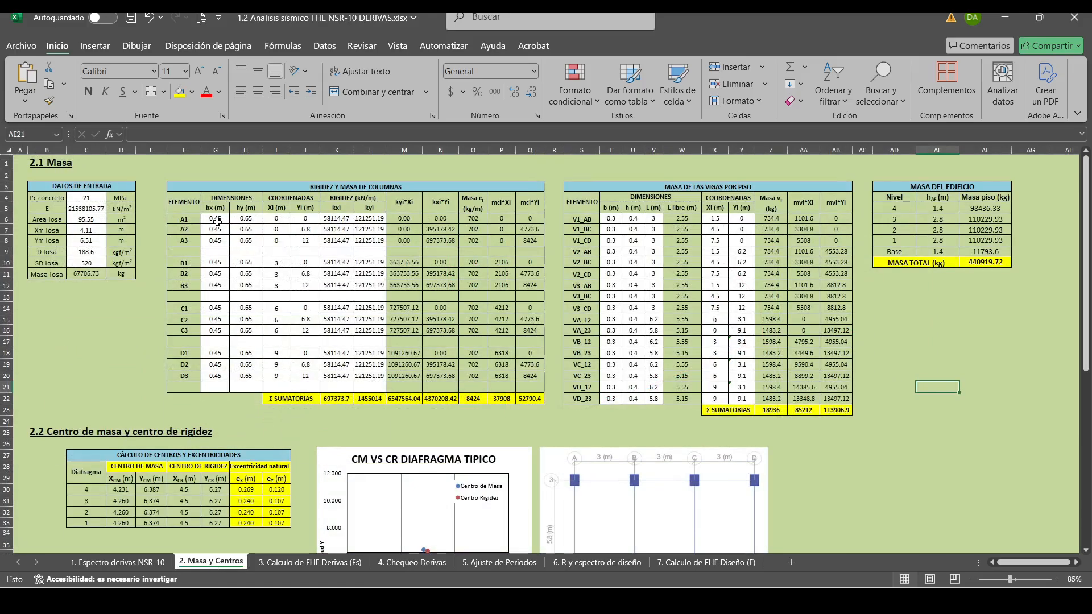
left_click_drag(216, 219, 250, 375)
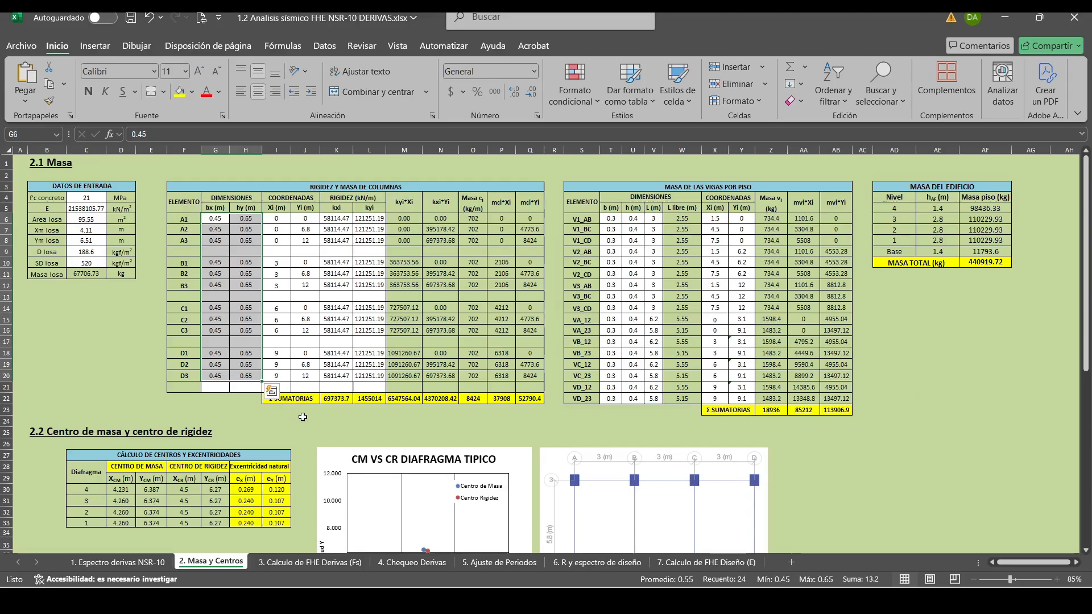
left_click(284, 562)
left_click(211, 562)
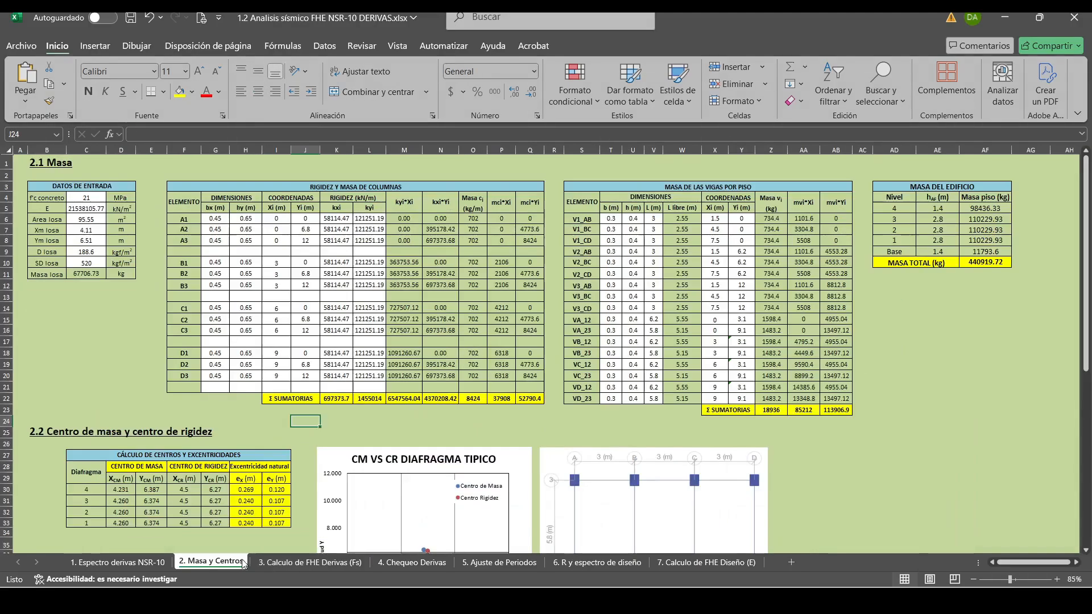
left_click(411, 561)
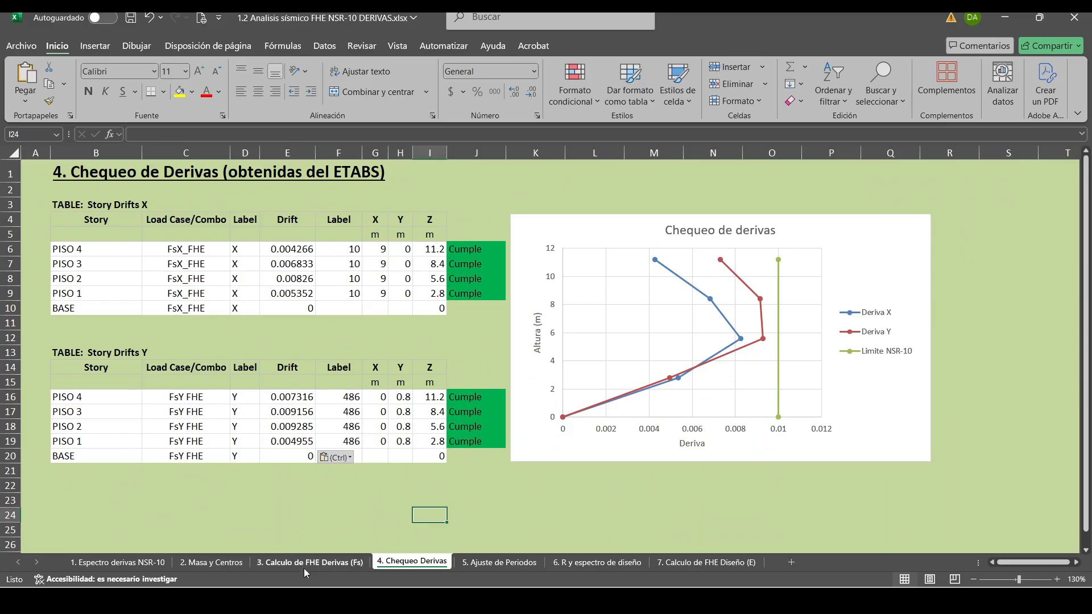
left_click(234, 564)
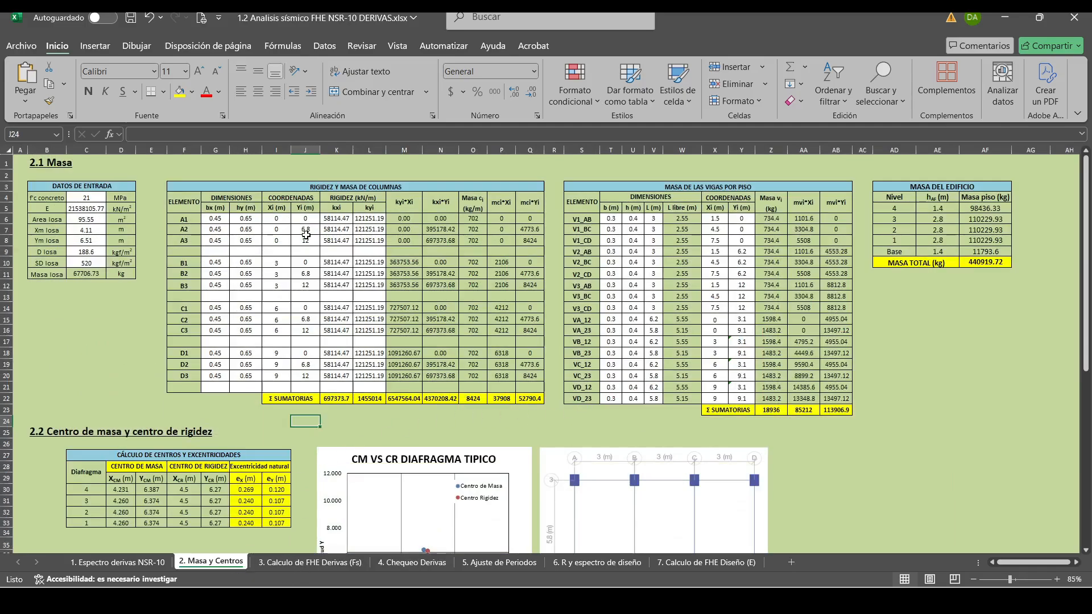
left_click(83, 352)
left_click(83, 331)
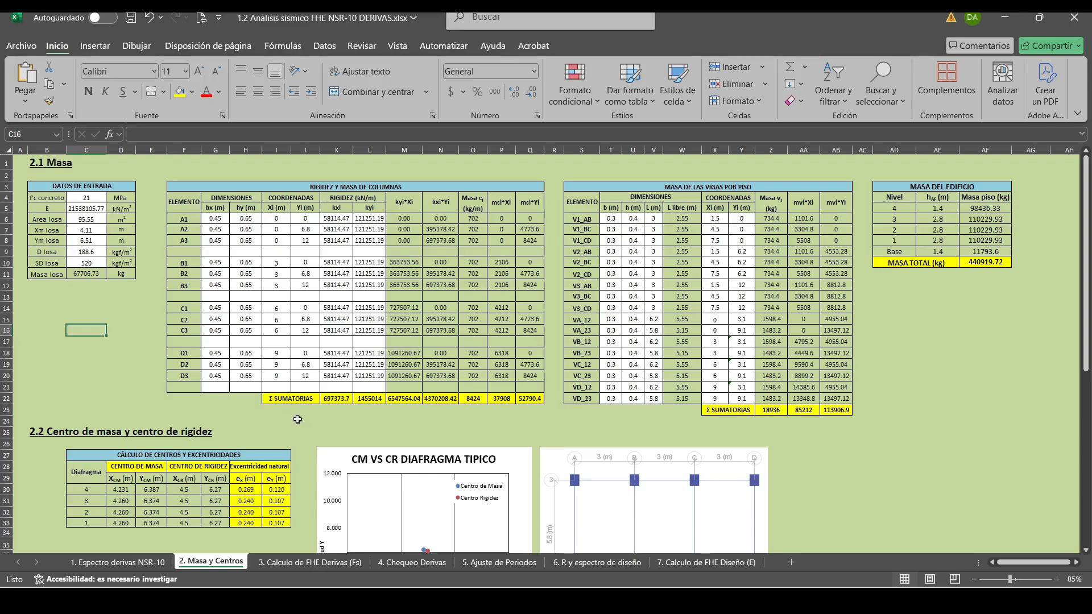
left_click(326, 430)
left_click(537, 432)
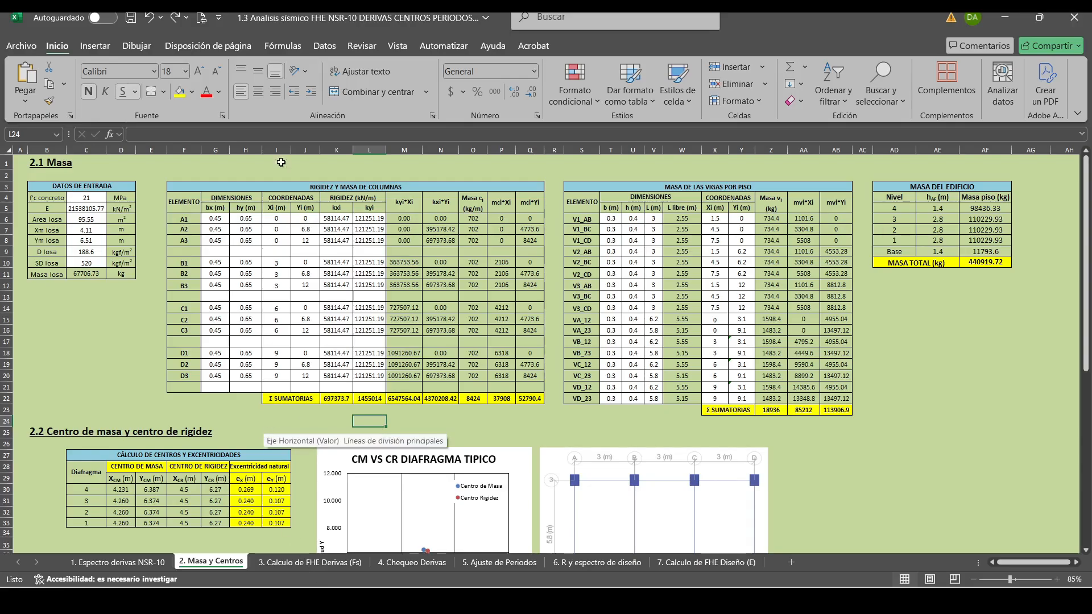
Save the workbook in folder 2. FHE as 1.3 Analisis sísmico FHE NSR-10 DERIVAS CENTROS PERIODOS.xlsx, replacing the existing file.
left_click(22, 45)
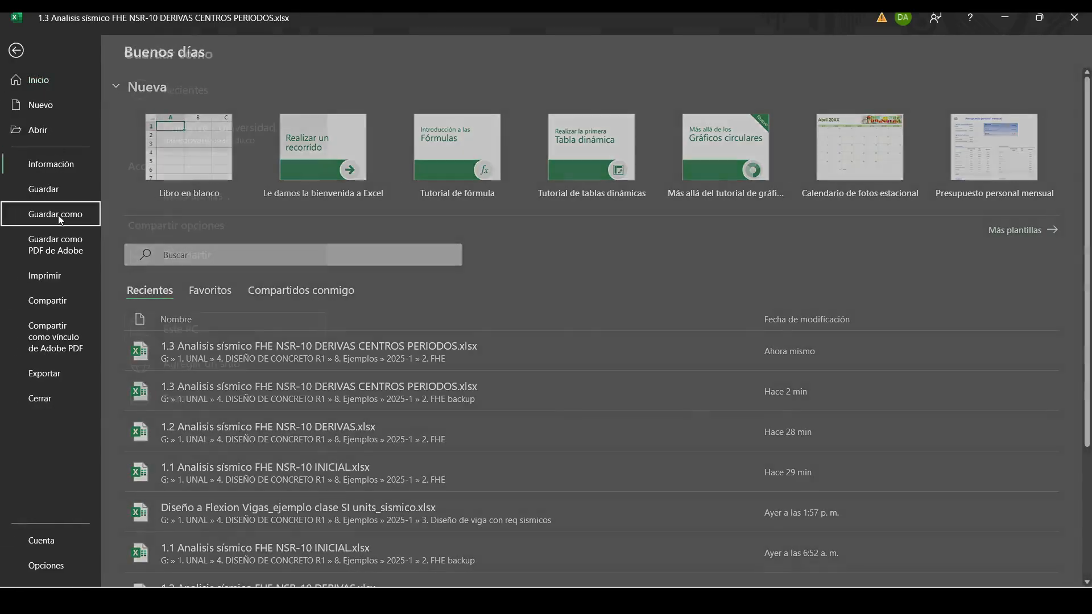
left_click(55, 213)
left_click(190, 395)
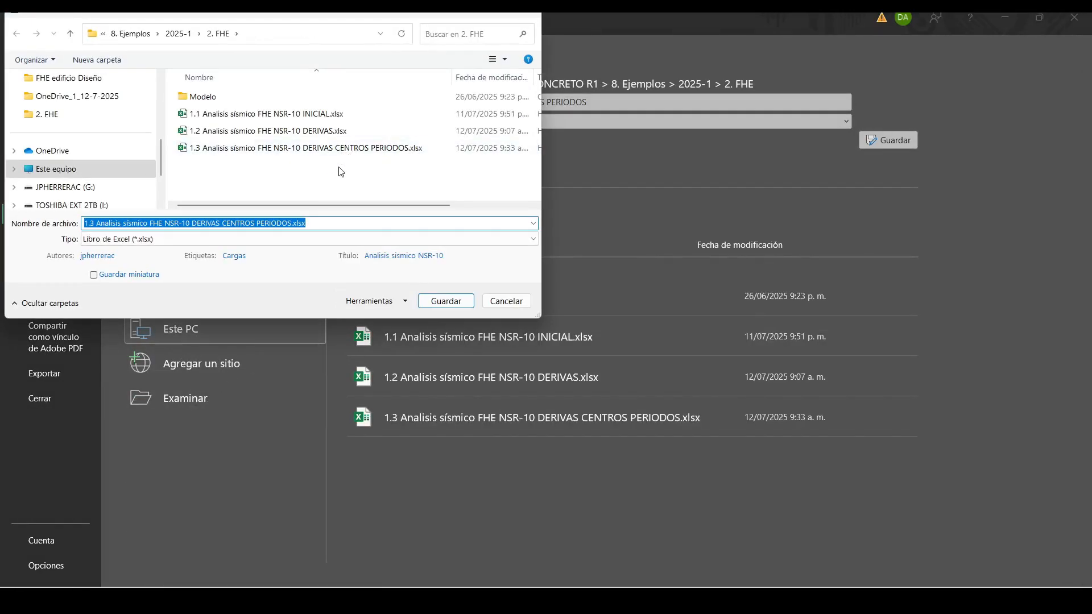
left_click(312, 149)
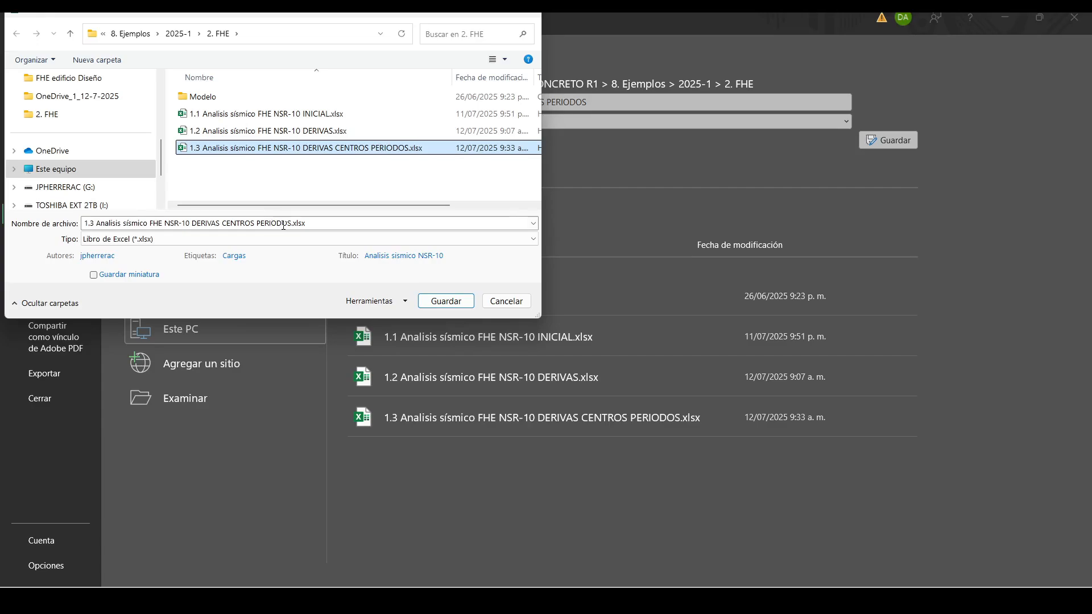
left_click(458, 302)
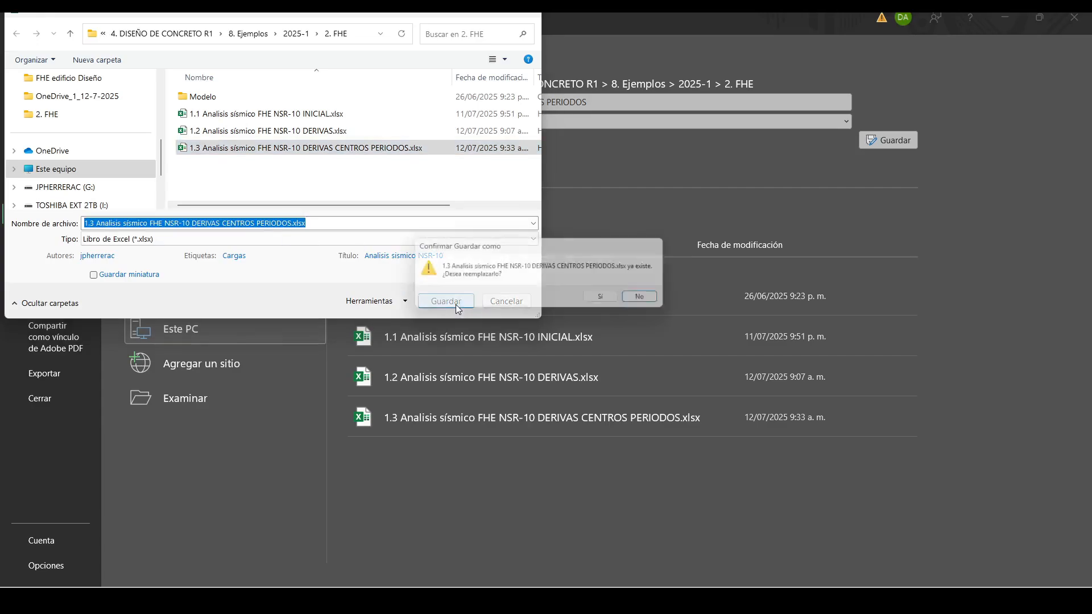
left_click(608, 300)
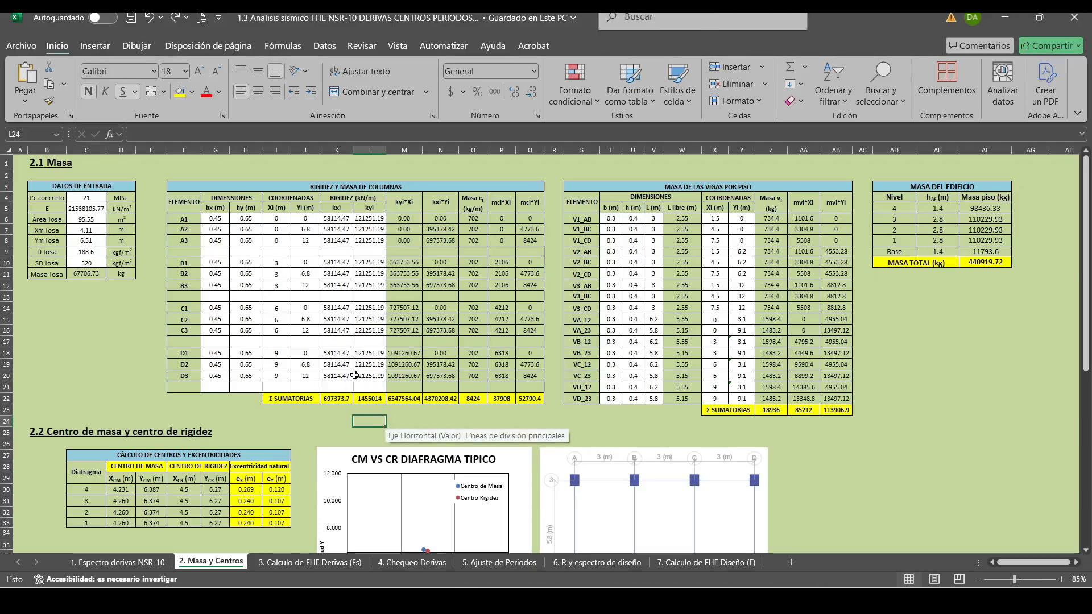
left_click_drag(522, 454, 590, 191)
key("ctrl+z")
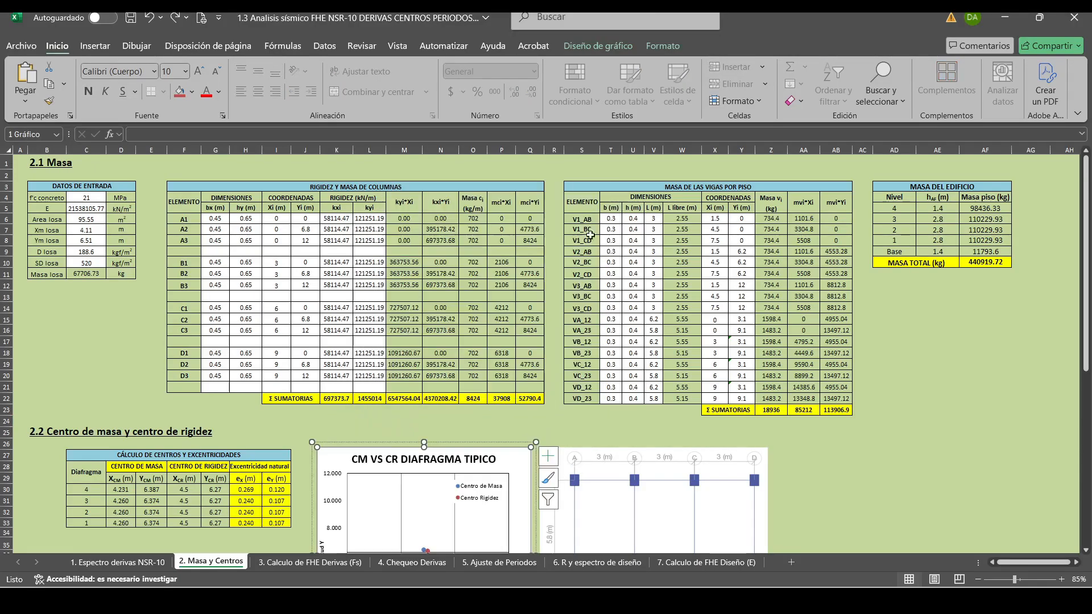
left_click(561, 423)
scroll(546, 421, "down", 3)
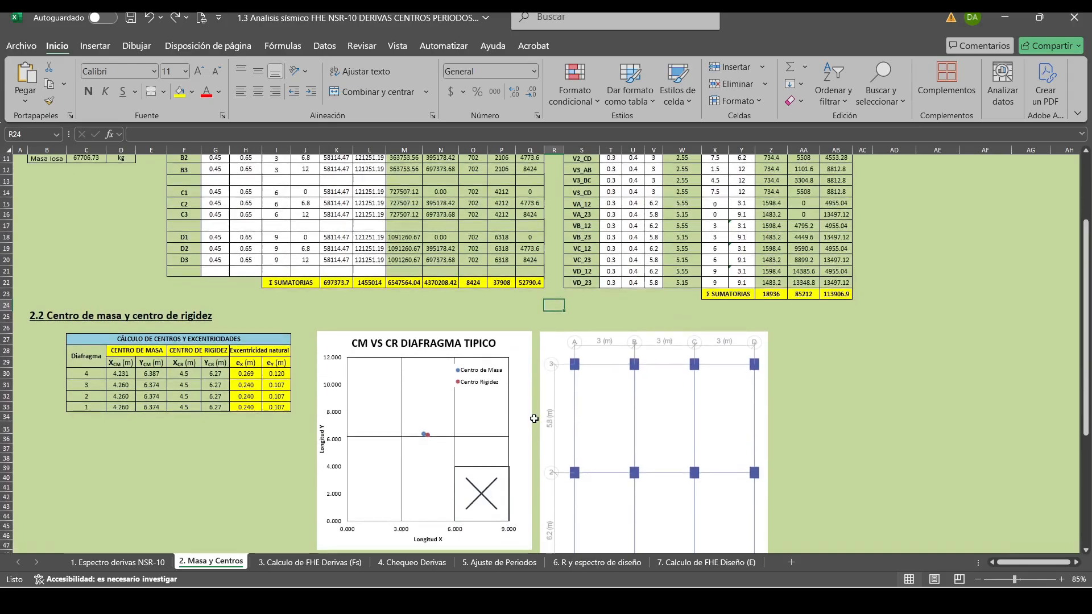
left_click(530, 426)
left_click_drag(530, 431, 536, 336)
key("ctrl+z")
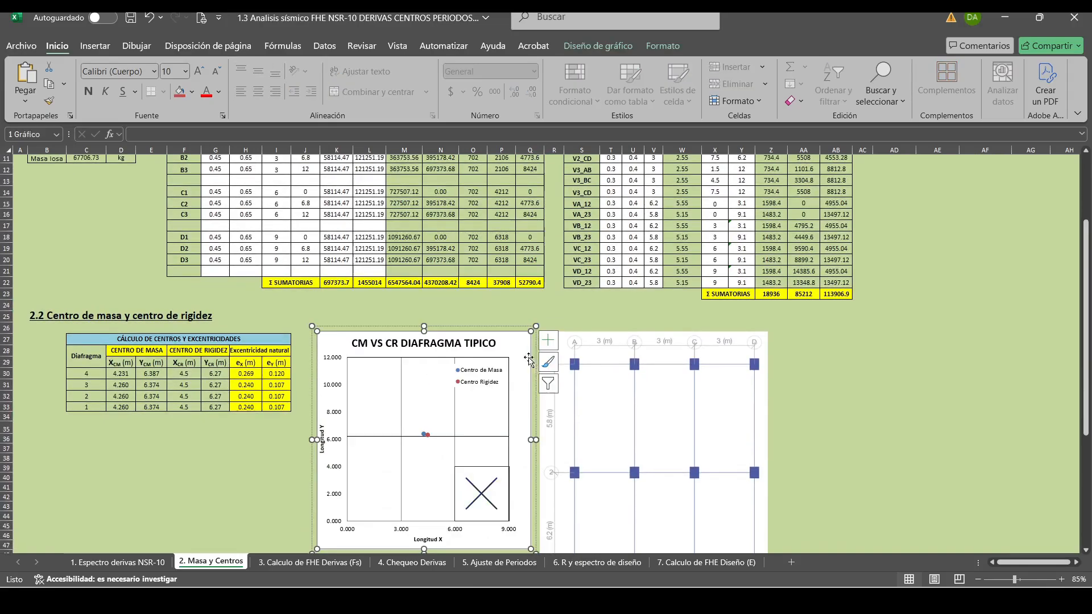
left_click(500, 462)
left_click(516, 380)
left_click(489, 321)
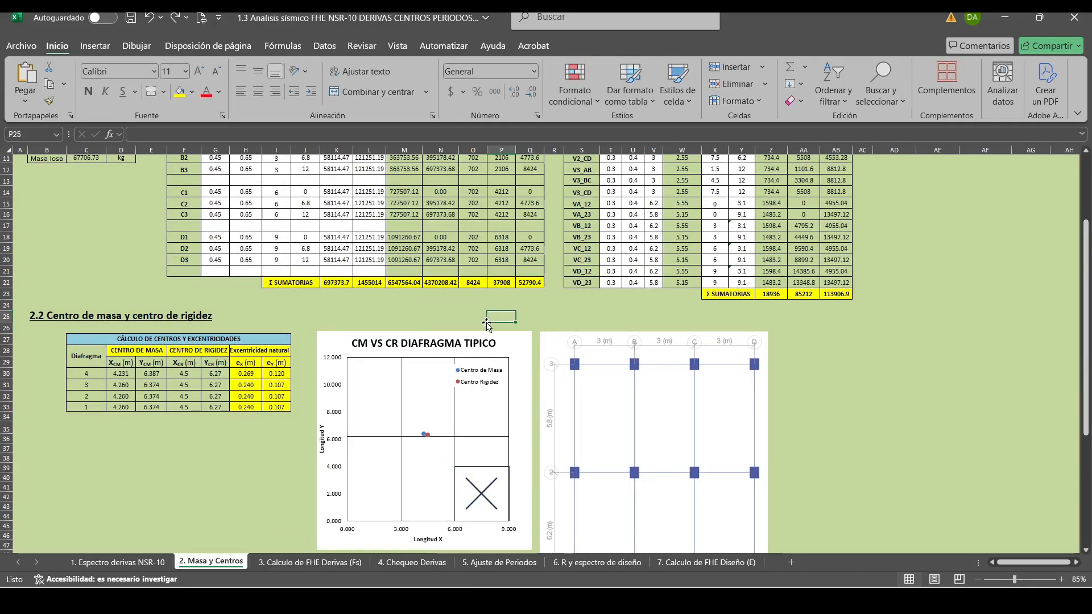
Move the grouped CM VS CR DIAFRAGMA TIPICO chart up over the beam mass table.
left_click(455, 335)
left_click_drag(455, 334, 581, 165)
scroll(576, 188, "up", 3)
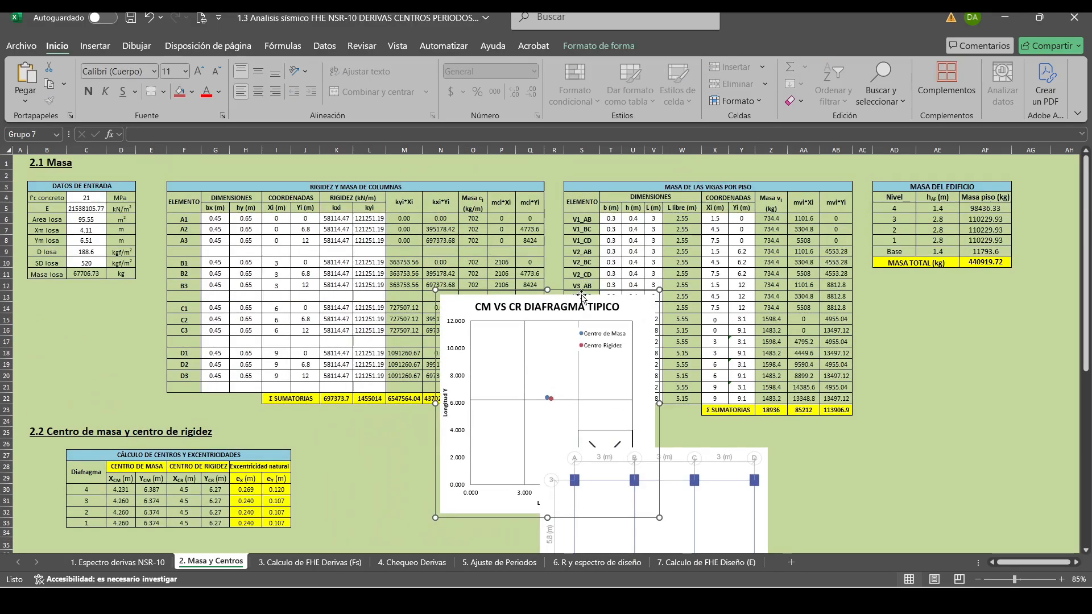
left_click(581, 297)
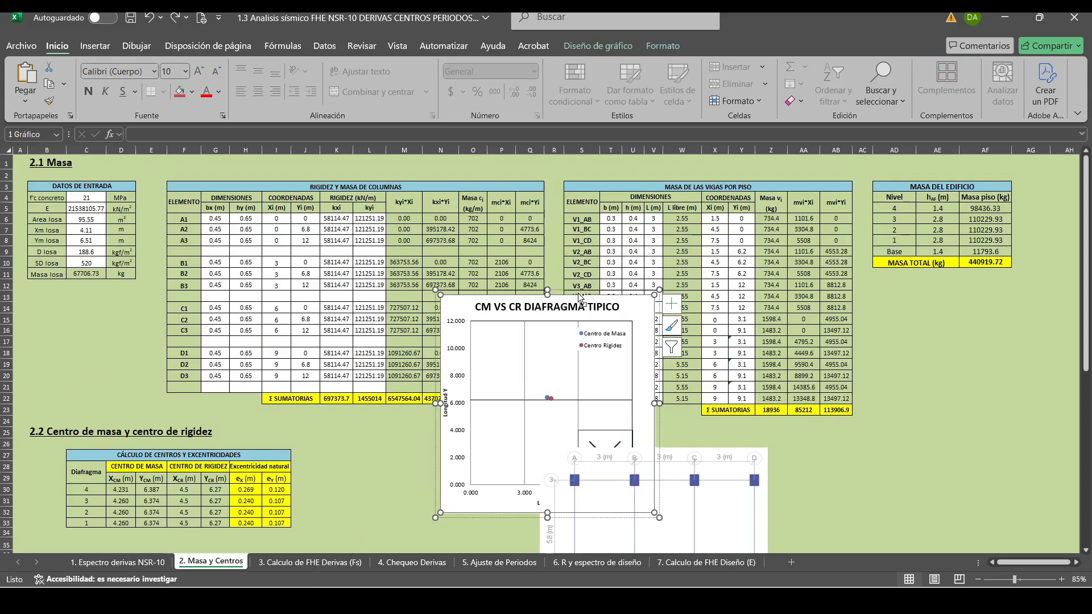
left_click(579, 297)
left_click(904, 373)
left_click(591, 294)
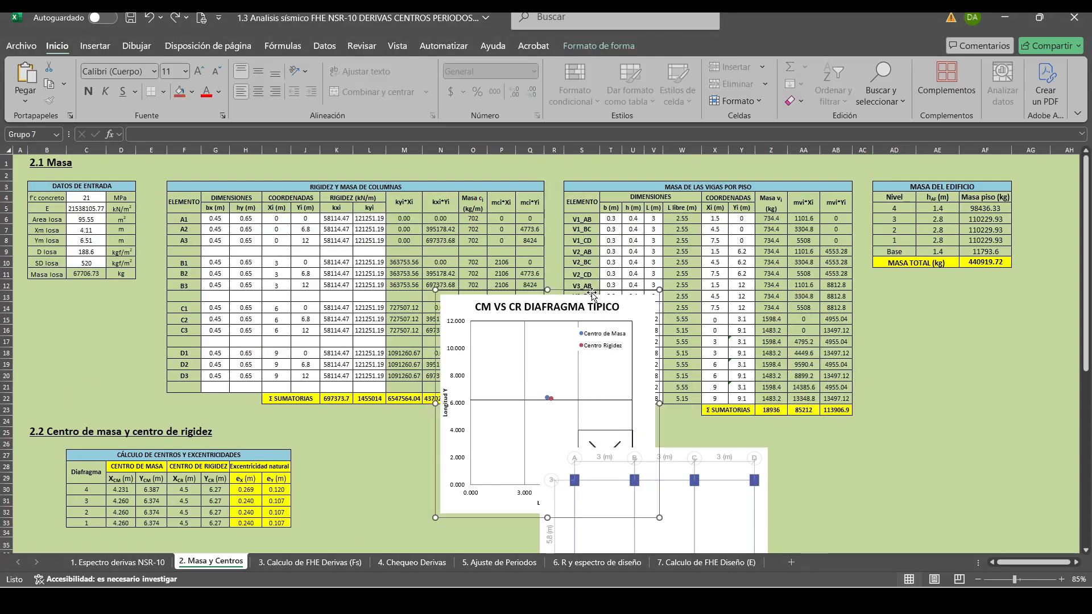
left_click_drag(592, 294, 714, 179)
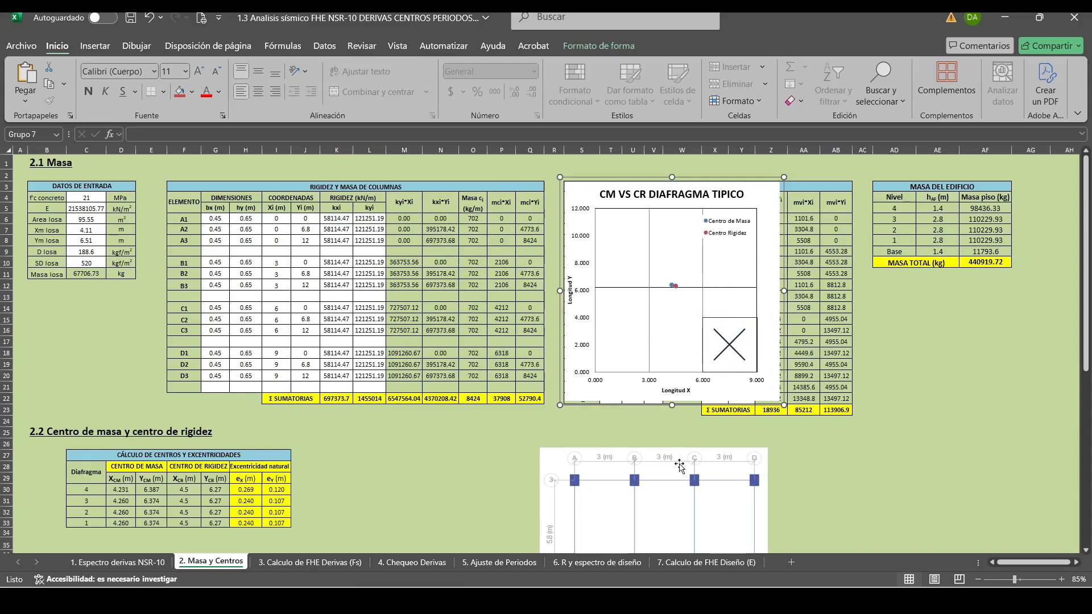
Place the column grid plan image over the column table's right part and shift the CM VS CR chart beside it, ending at column AB.
left_click_drag(663, 509, 476, 220)
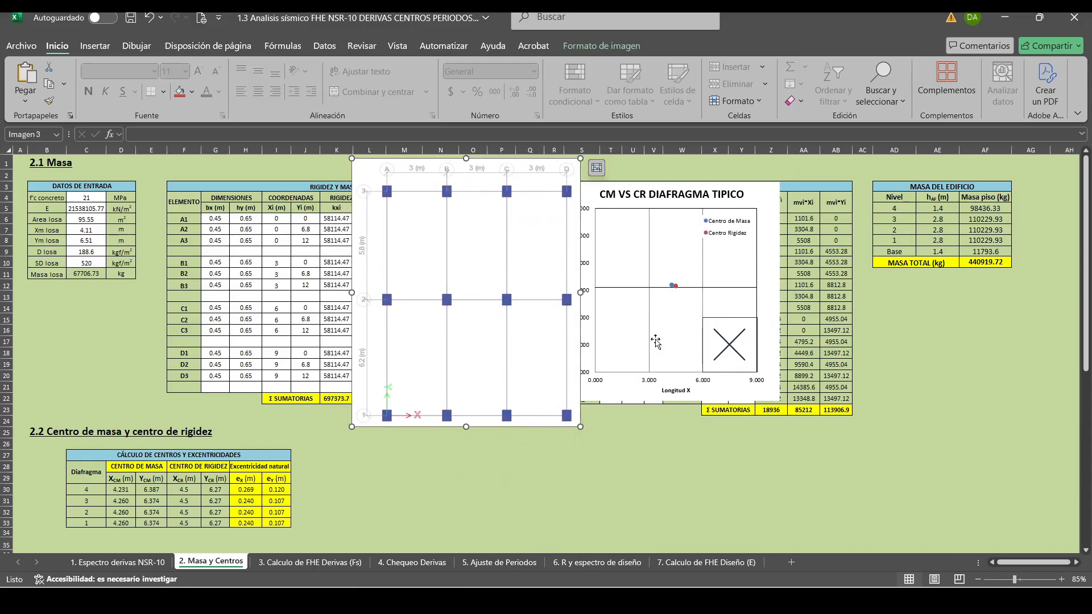
left_click(681, 185)
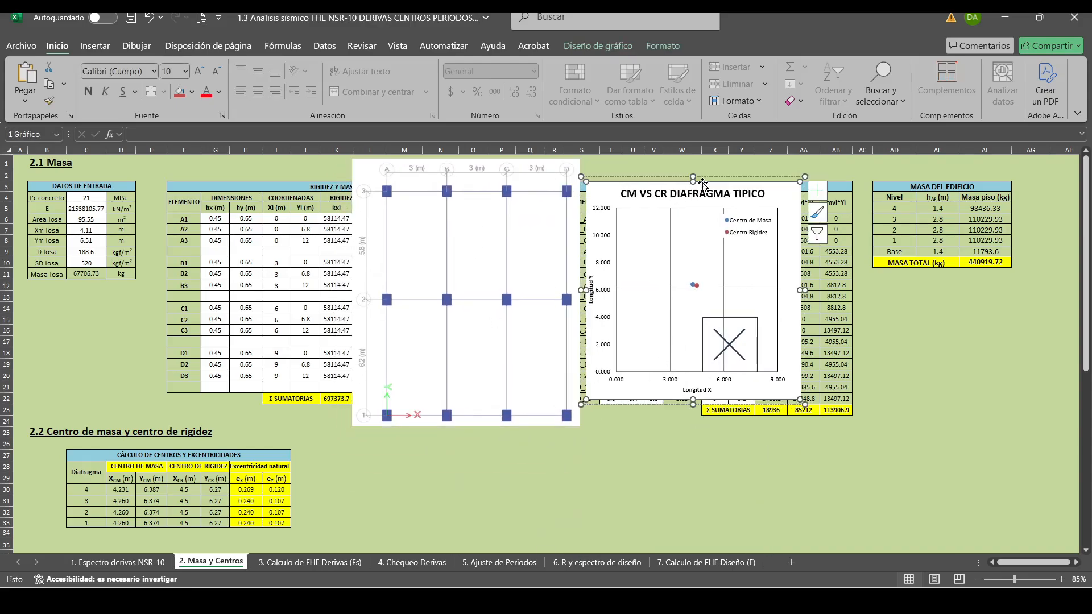
left_click_drag(724, 179, 796, 181)
left_click_drag(476, 243, 523, 240)
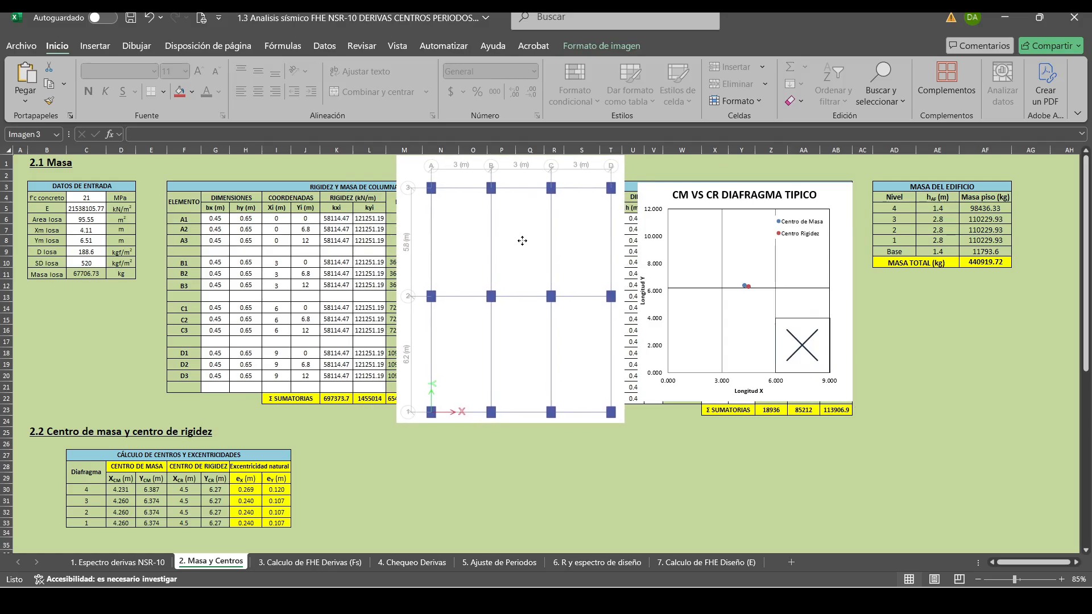
left_click(847, 478)
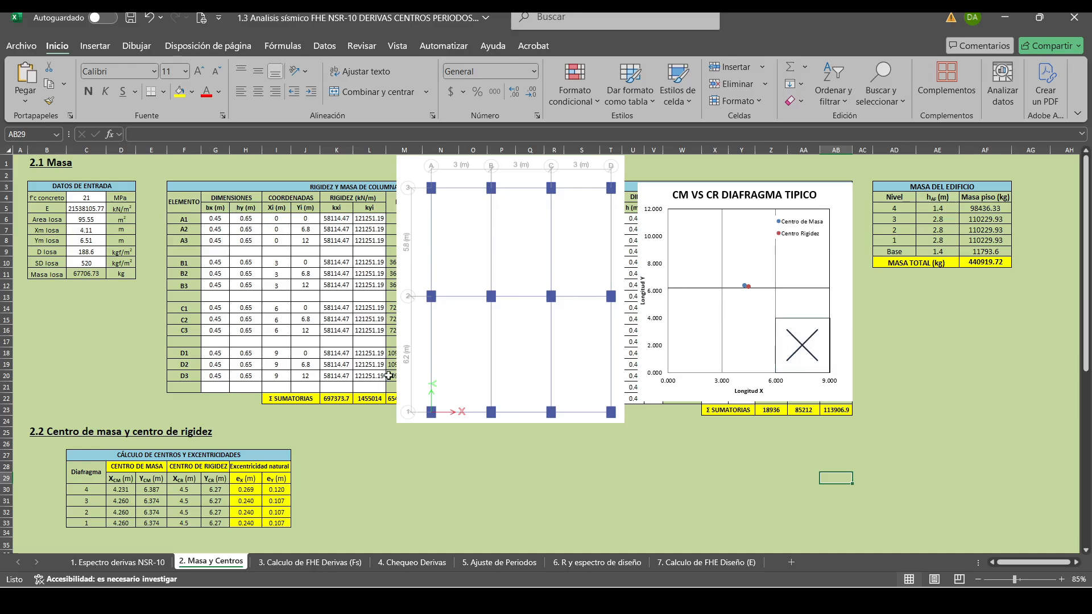
Examine the Centro de rigidez formulas on page 32 of the PDF slides and the natural eccentricities eX and eY in the Excel sheet.
left_click(421, 600)
scroll(610, 342, "up", 6)
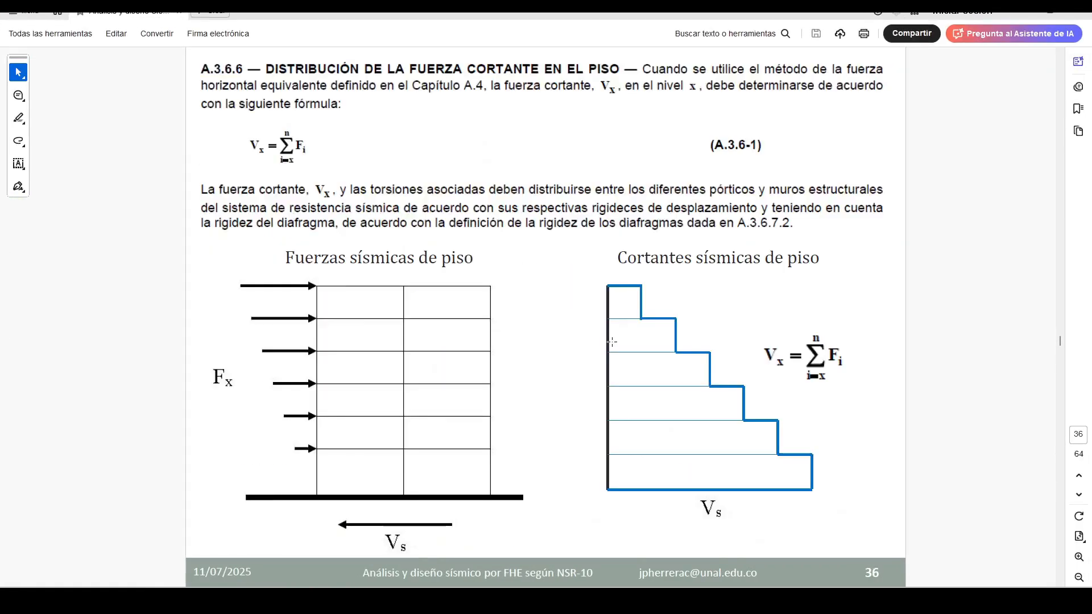
scroll(608, 342, "up", 3)
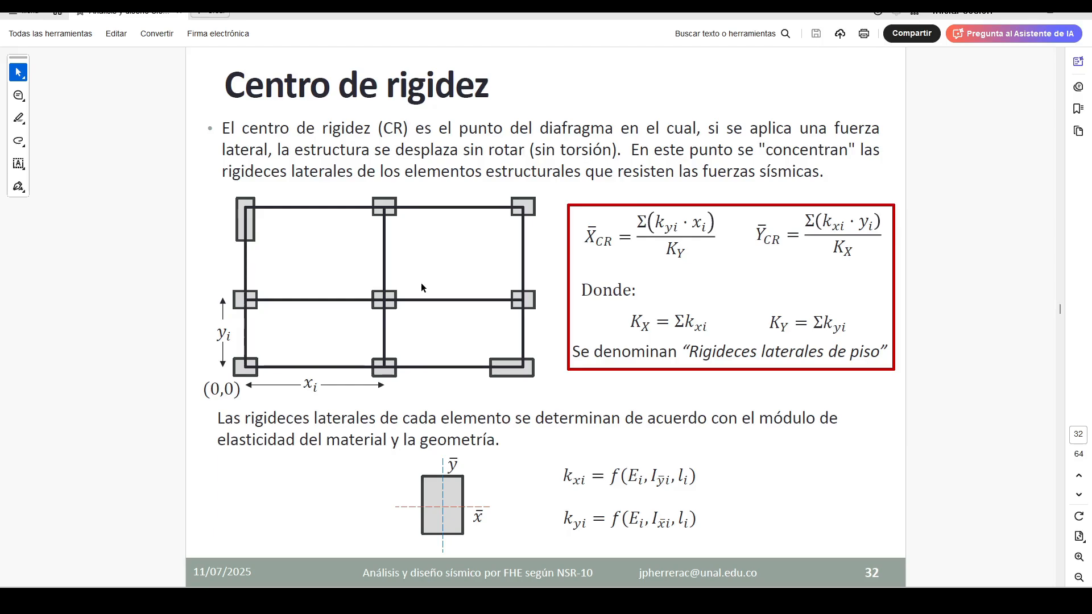
left_click_drag(651, 222, 683, 223)
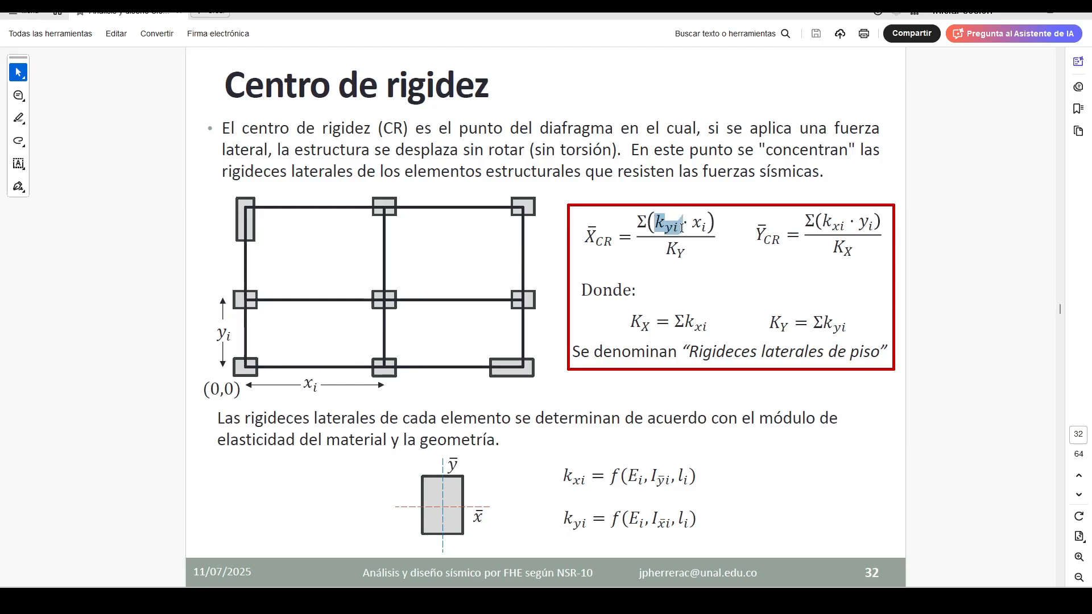
left_click(919, 235)
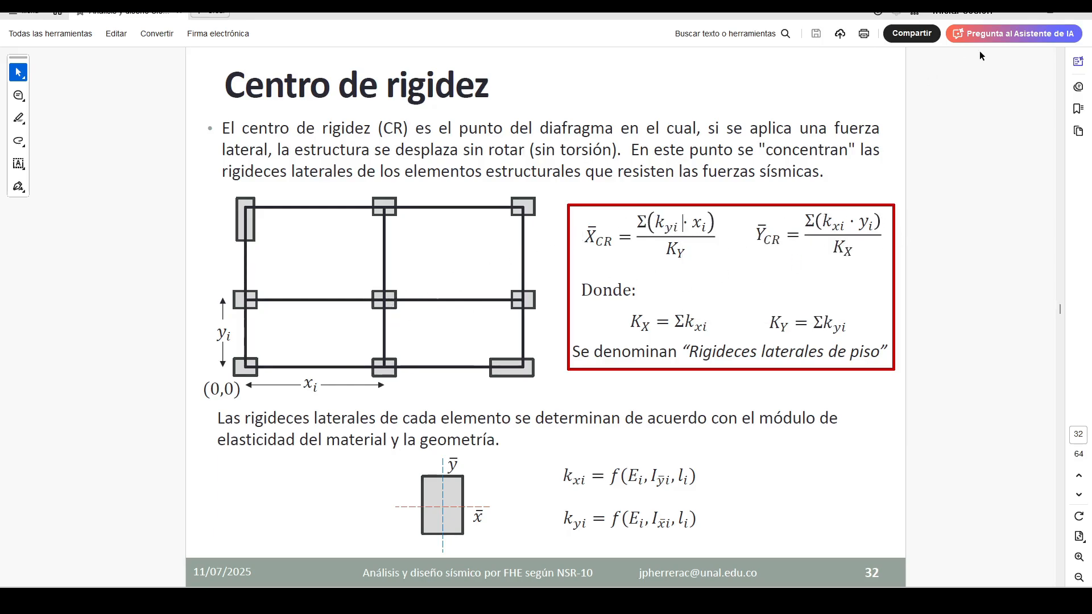
left_click(1022, 15)
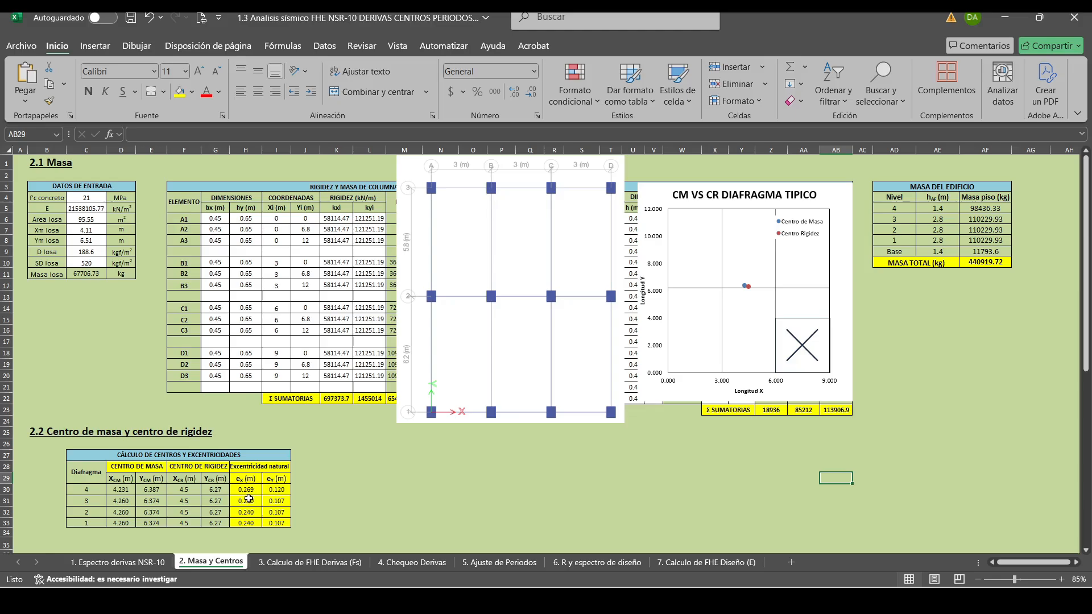
left_click_drag(242, 489, 275, 522)
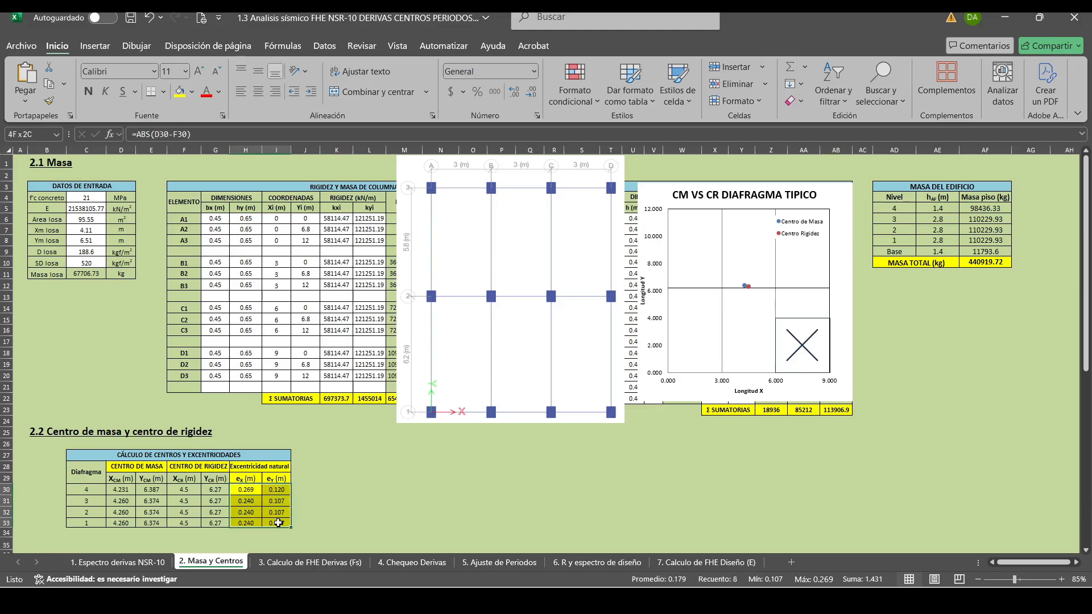
left_click(339, 499)
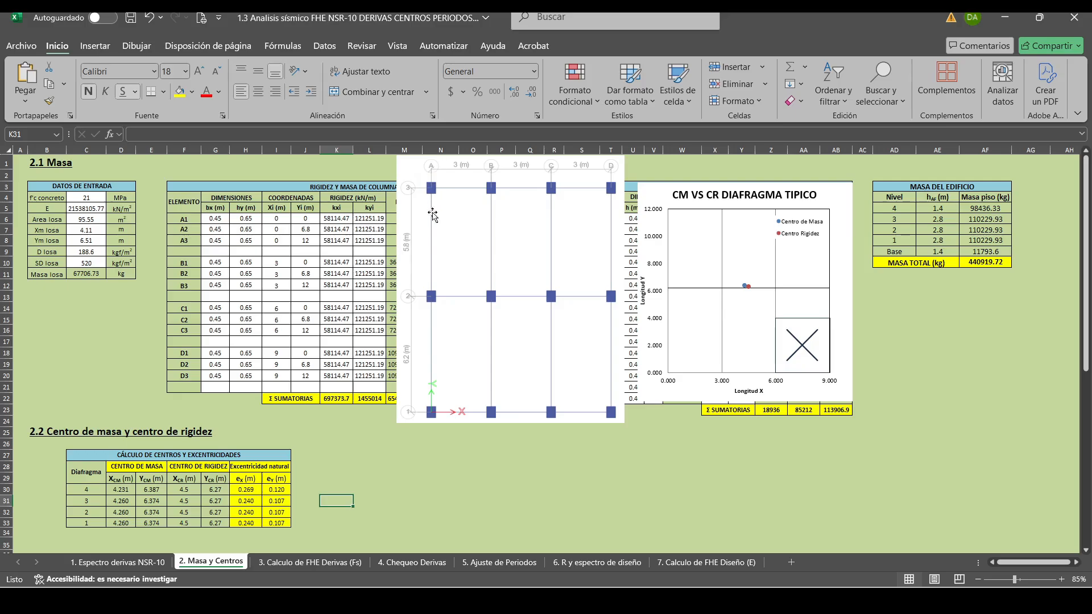
Try an hy dimension of 0.9 m for columns A1, A2 and A3 in the column table.
left_click(250, 221)
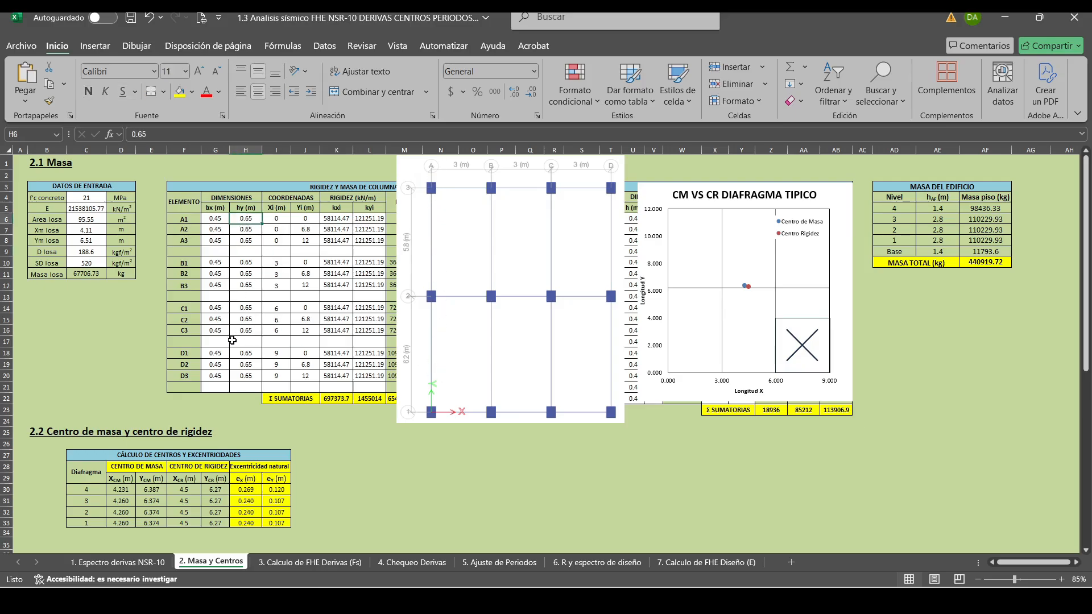
type("0.9")
key("Return")
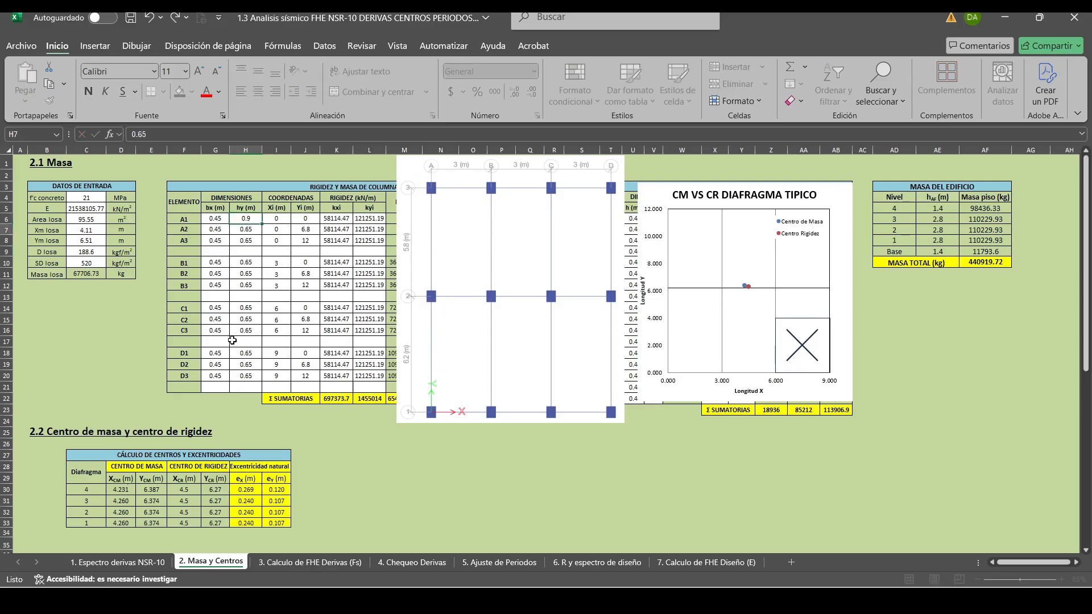
type("0.9")
key("Return")
type("0.9")
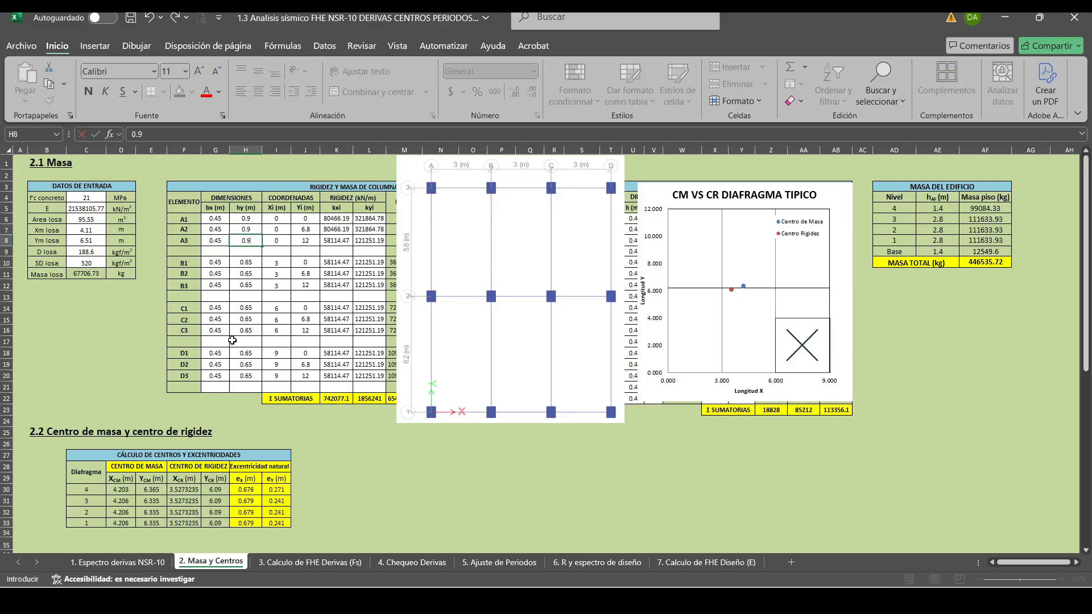
key("Return")
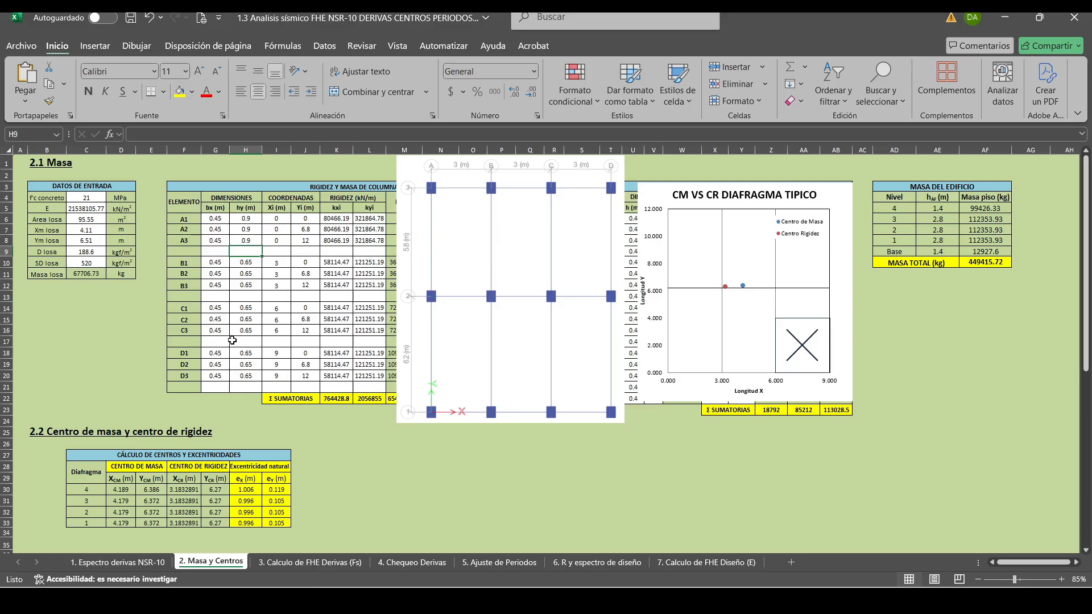
Undo the three hy changes on columns A1, A2 and A3.
key("ctrl+z")
key("ctrl+z")
key("ctrl+z")
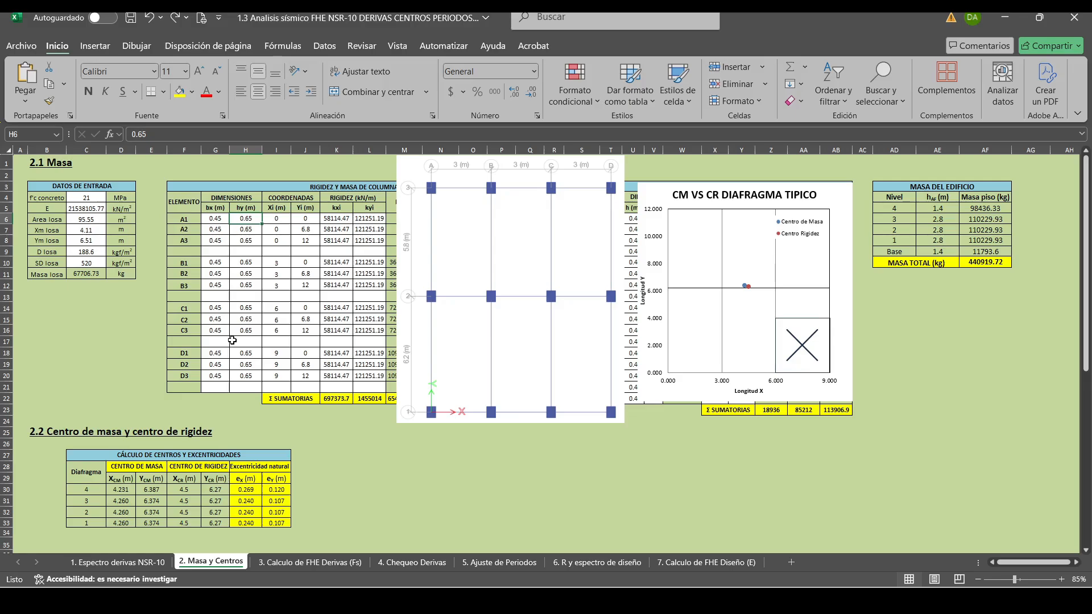
Set the hy dimension of columns D1, D2 and D3 to 0.6 m and check the three edited cells.
key("Down")
key("Down")
key("Down")
key("Down")
key("Down")
key("Down")
key("Down")
key("Down")
key("Down")
key("Down")
key("Down")
key("Down")
key("Down")
key("Down")
type("0.6")
key("Return")
key("Up")
key("Up")
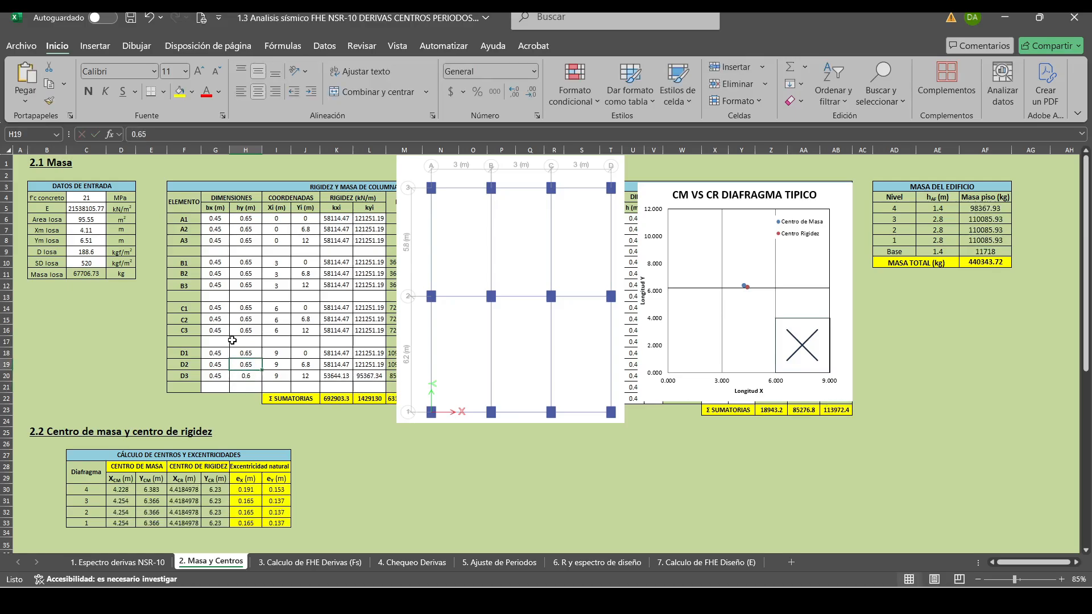
type("0.6")
key("Return")
key("Up")
key("Up")
type("0.6")
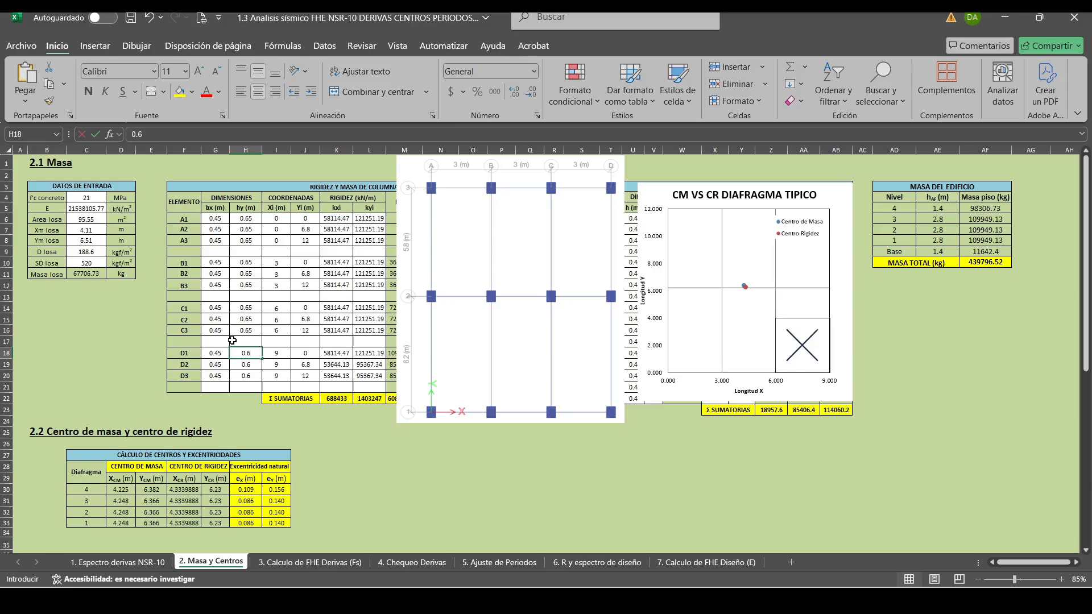
key("Return")
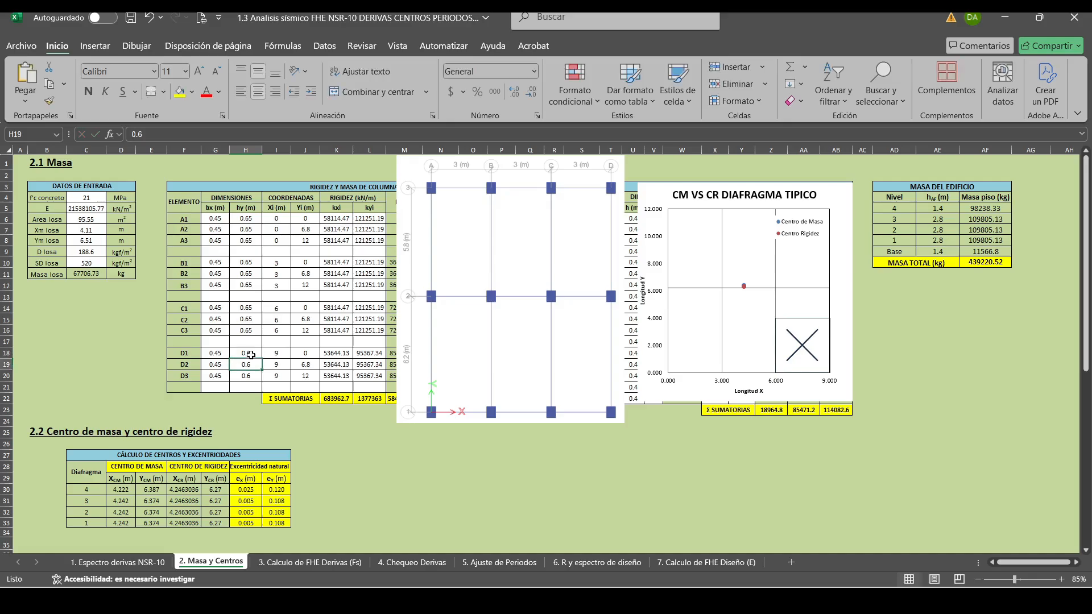
key("Down")
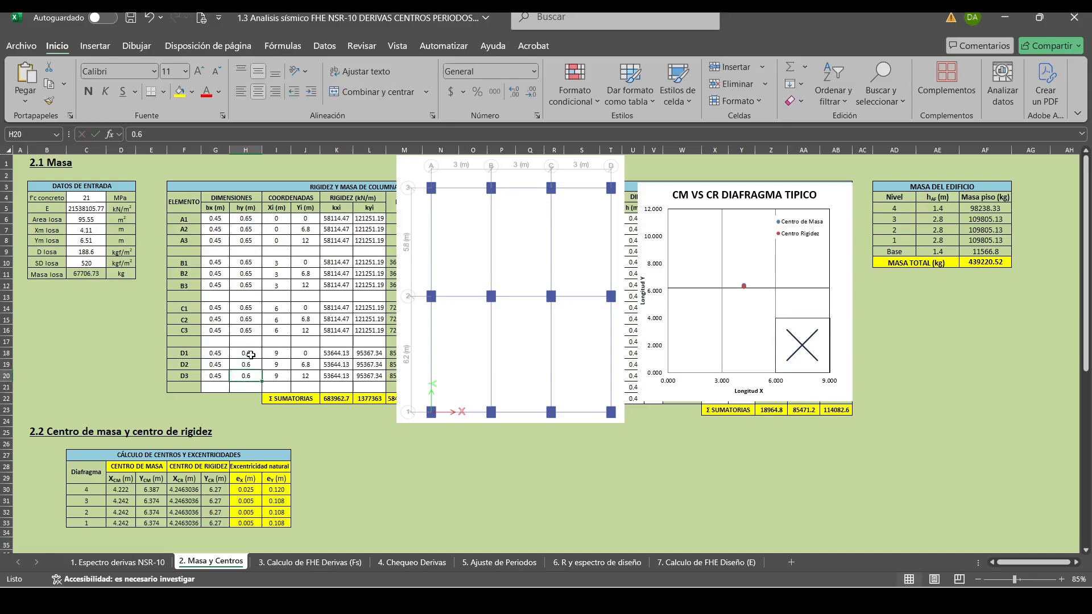
key("Up")
key("Up")
left_click_drag(251, 353, 245, 378)
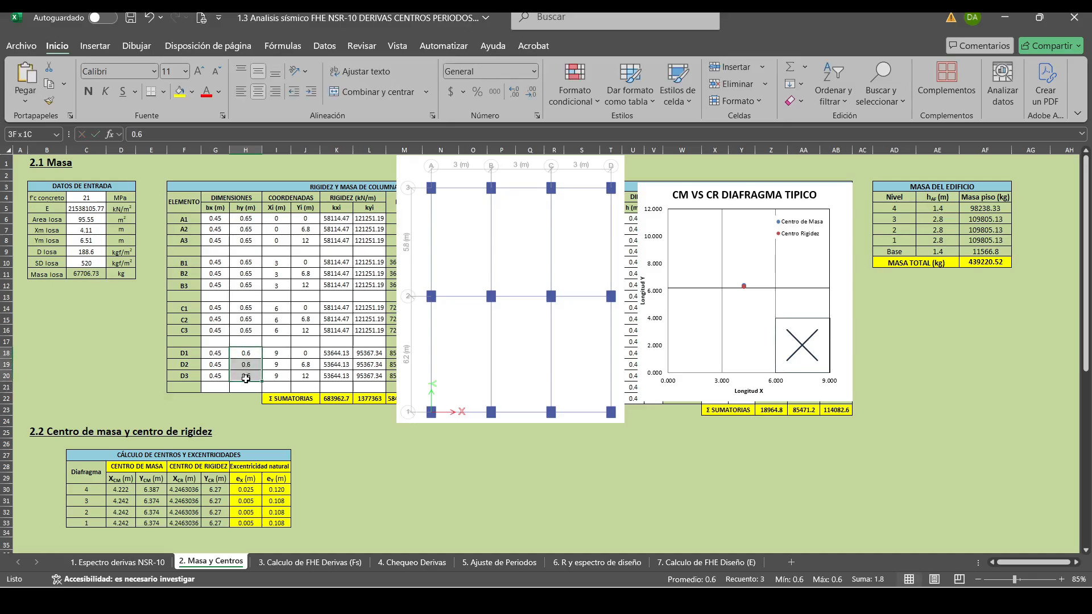
left_click(442, 511)
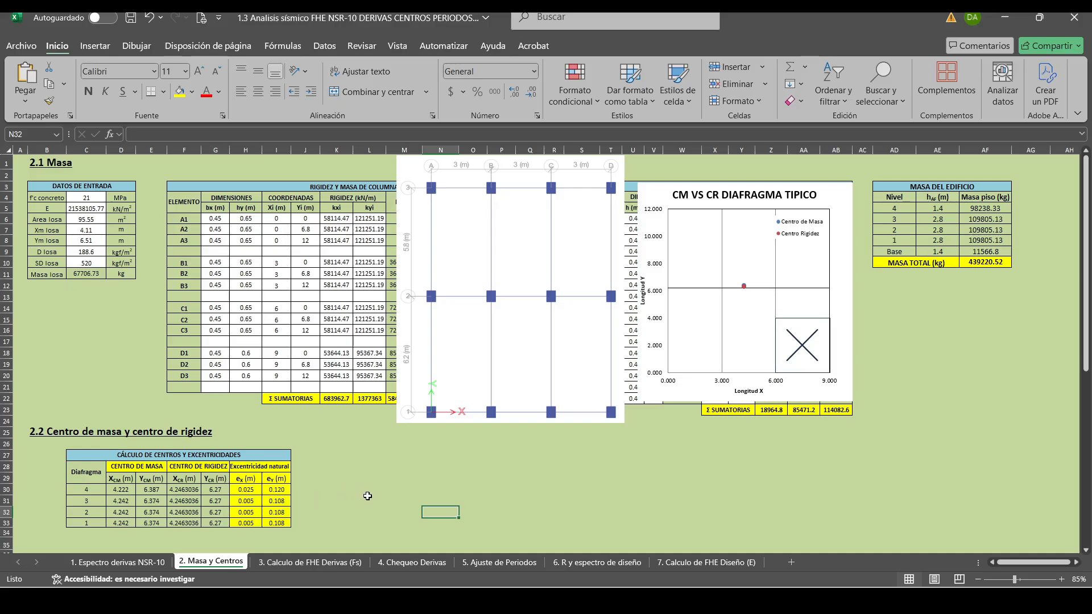
left_click(367, 493)
left_click(419, 481)
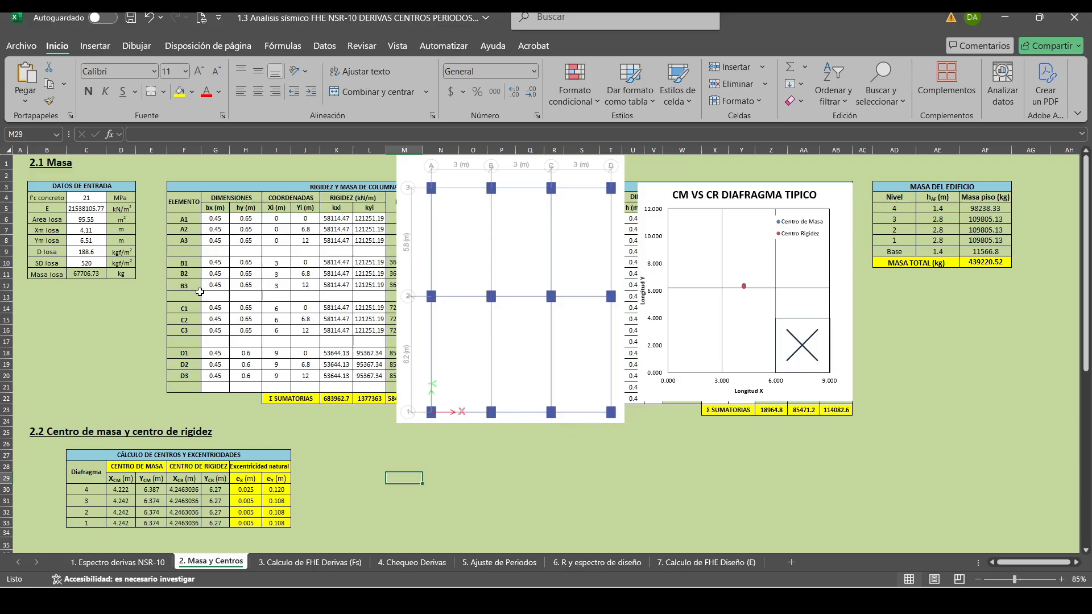
left_click(222, 220)
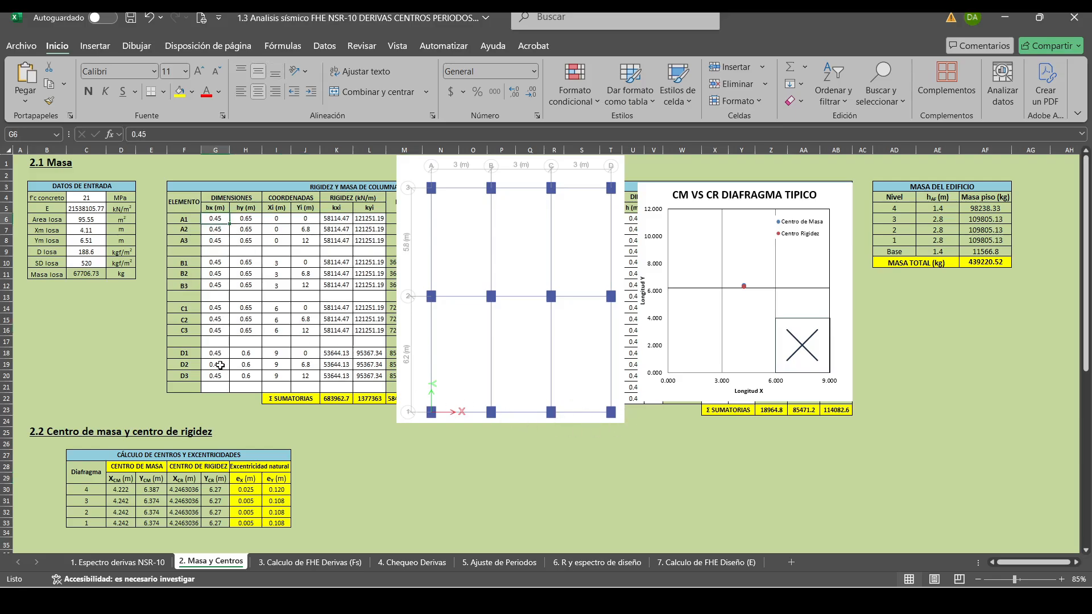
Try a bx dimension of 0.5 m for columns A3 and B3 in the column table.
left_click(219, 240)
type("0.5")
key("Return")
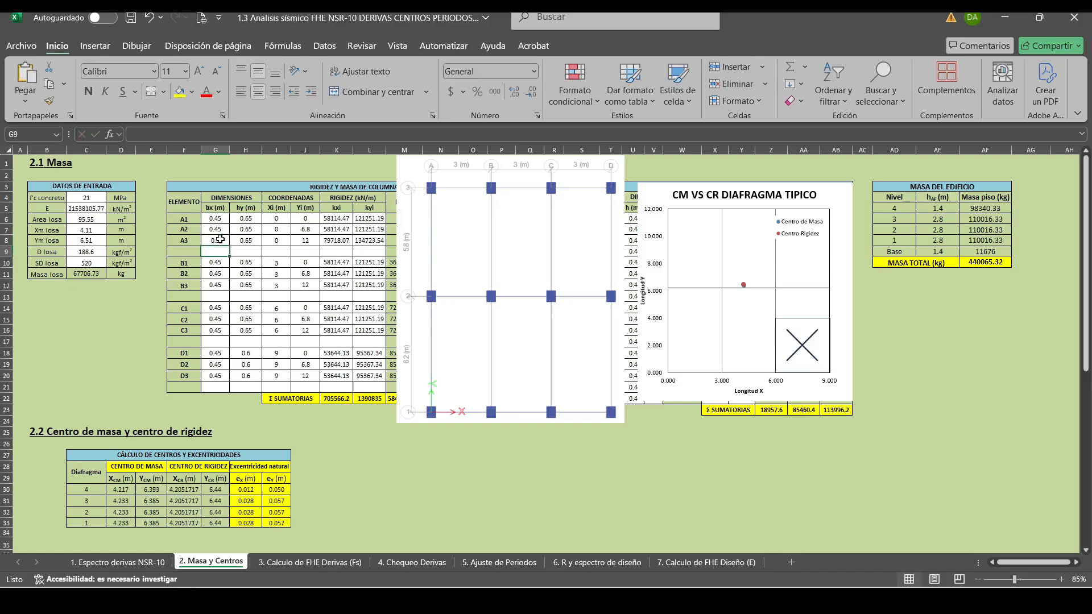
key("Down")
key("Down")
Try a bx dimension of 0.5 m for columns C3 and D3 as well.
key("Down")
type("0.5")
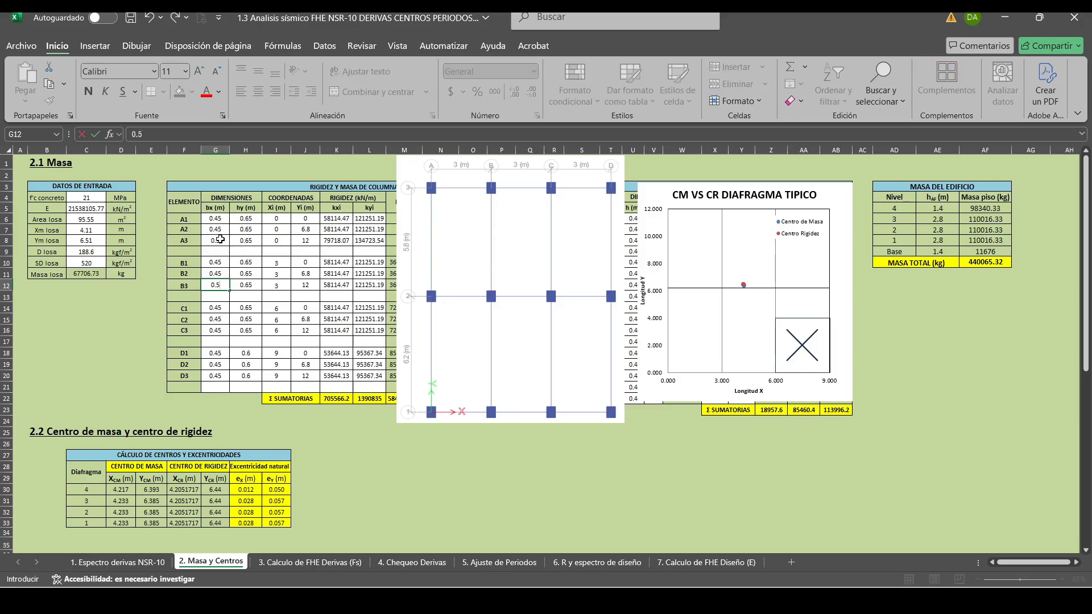
key("Return")
key("Down")
key("Down")
key("Down")
type("0.5")
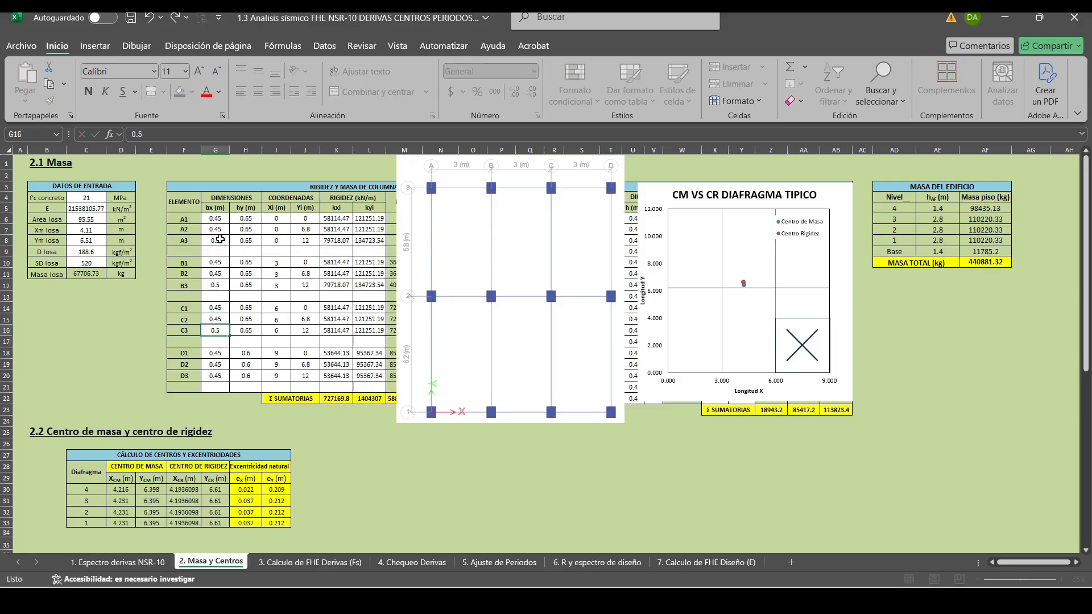
key("Return")
key("Down")
key("Down")
key("Down")
type("0.5")
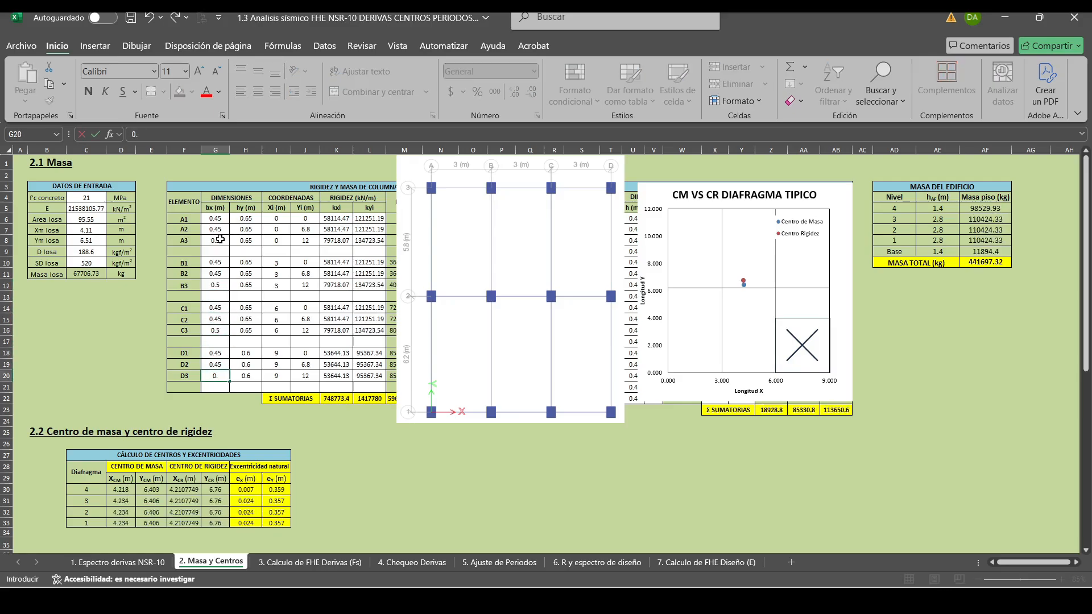
key("Return")
key("Up")
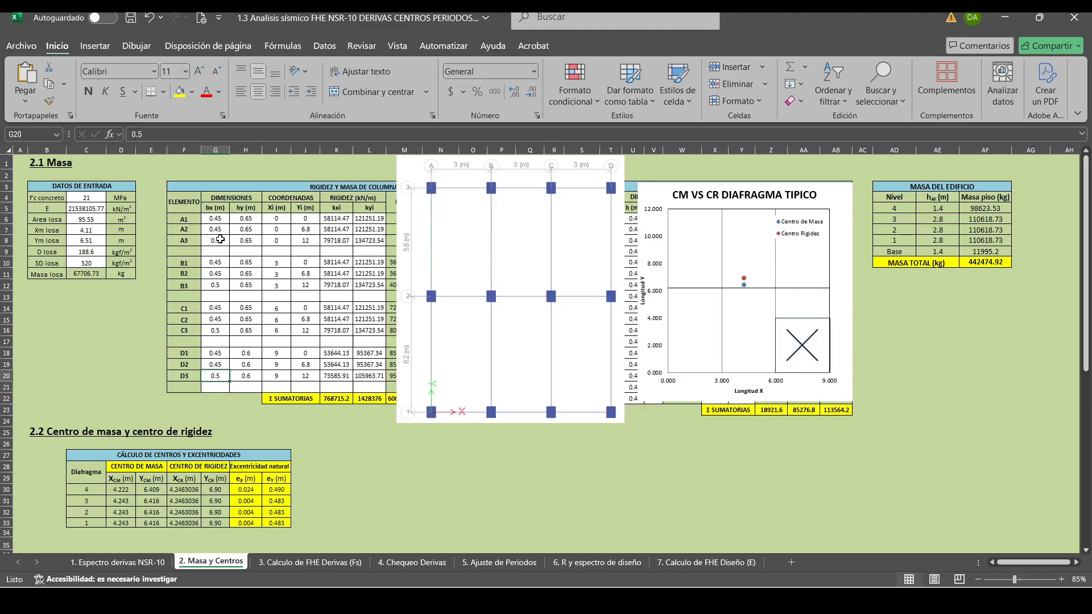
Restore the bx dimension of columns A3 and B3 to 0.45 m.
left_click(220, 240)
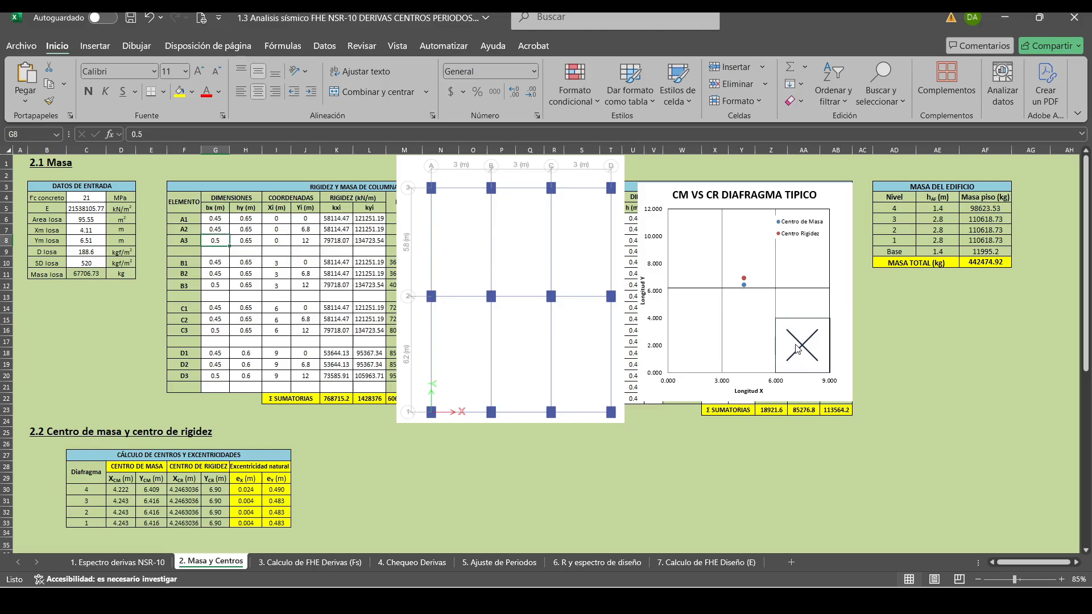
type("0.45")
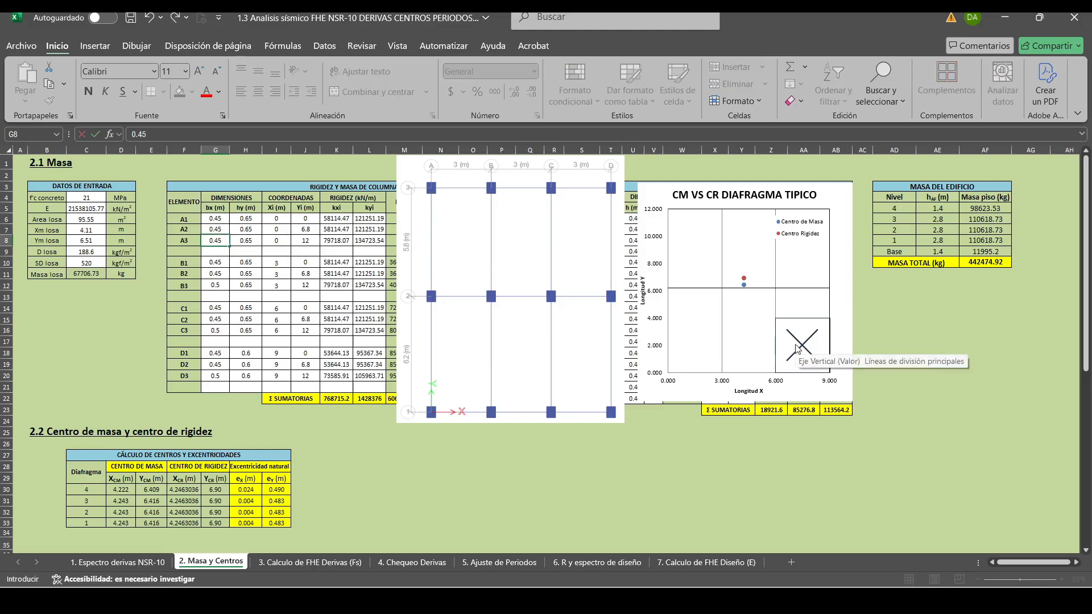
key("Return")
key("Down")
key("Down")
key("Down")
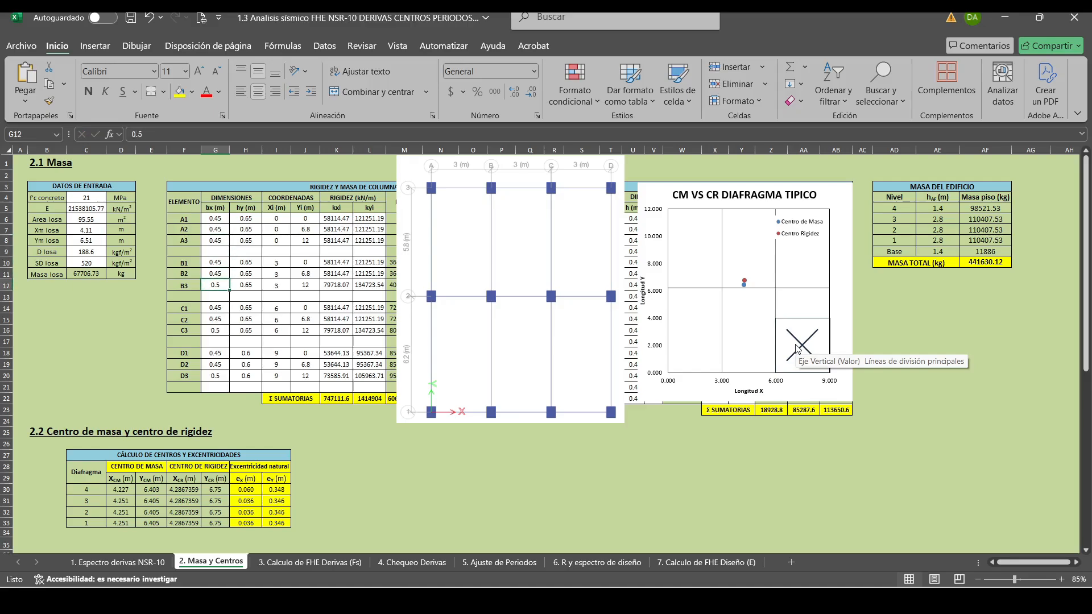
type("0.45")
key("Return")
Restore the bx dimension of columns C3 and D3 to 0.45 m.
key("Down")
key("Down")
key("Down")
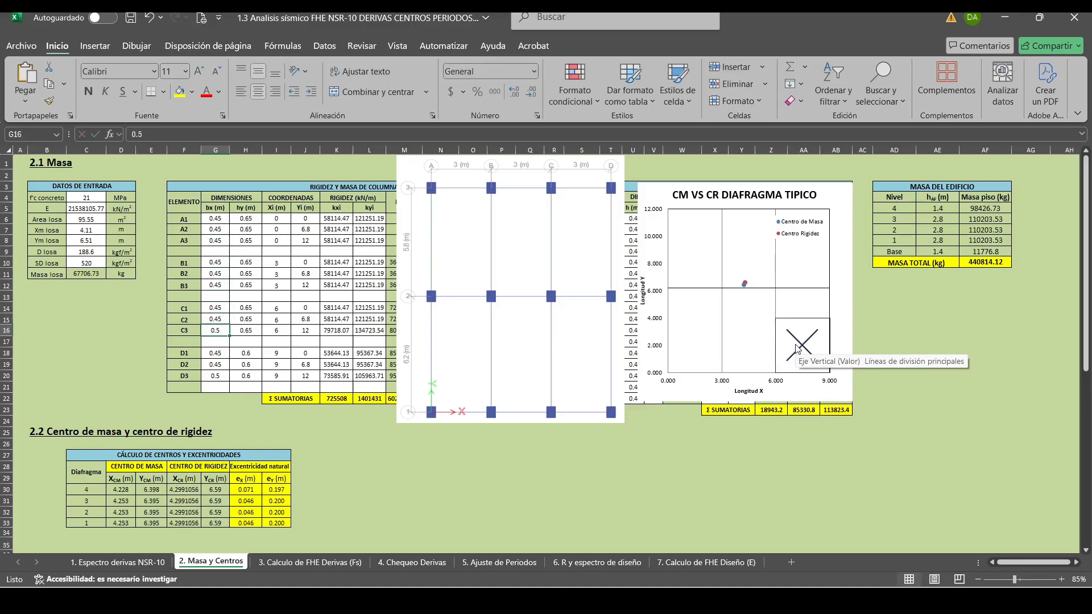
type("0.45")
key("Return")
key("Down")
key("Down")
key("Down")
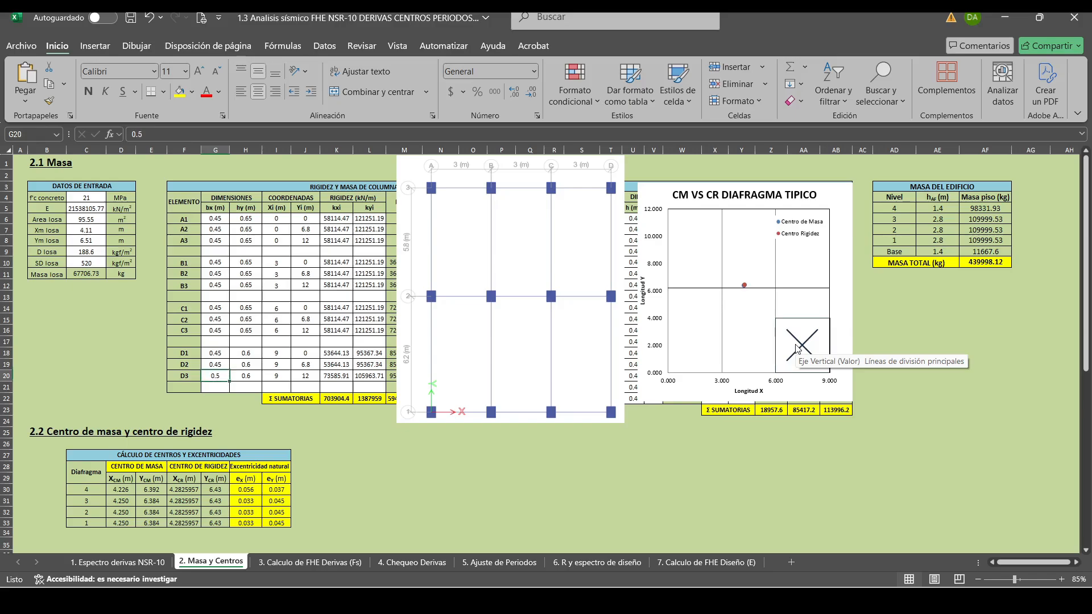
type("0.45")
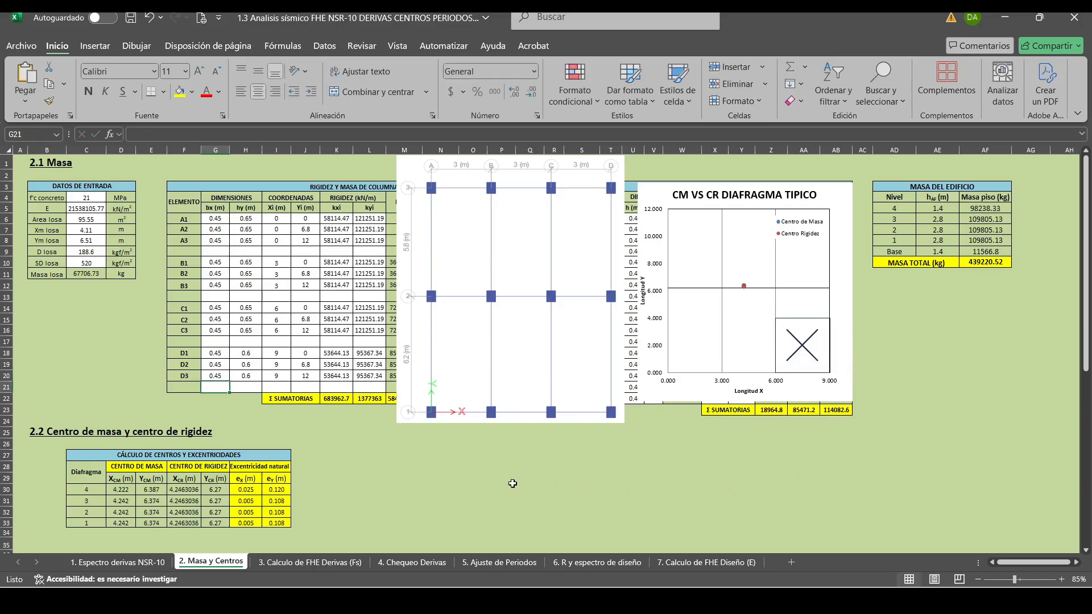
Review the X and Y story drifts on the 4. Chequeo Derivas sheet and return to the 2. Masa y Centros sheet.
left_click(436, 565)
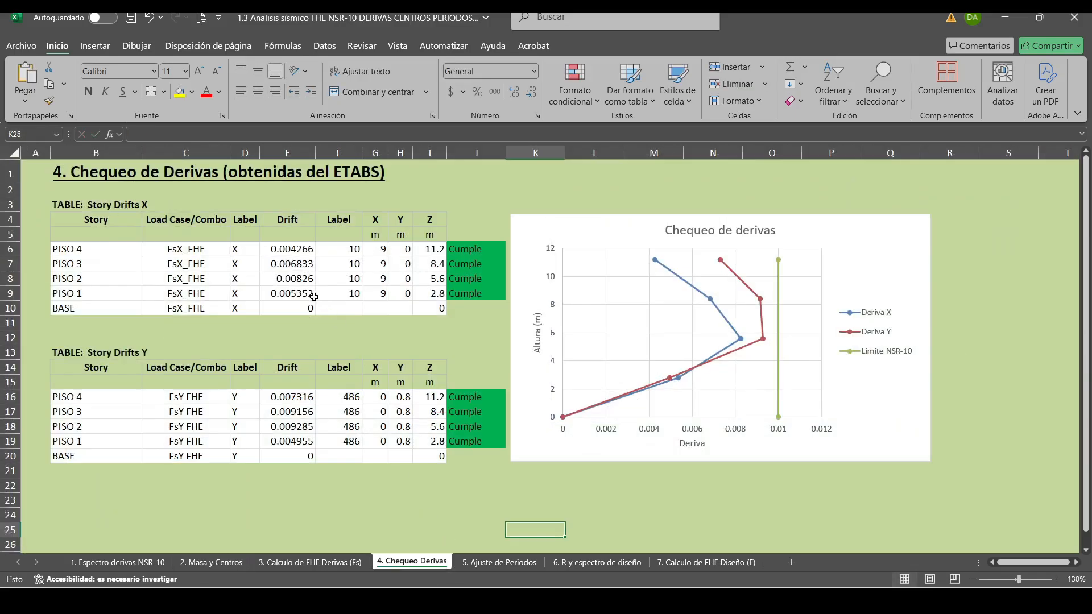
left_click(205, 562)
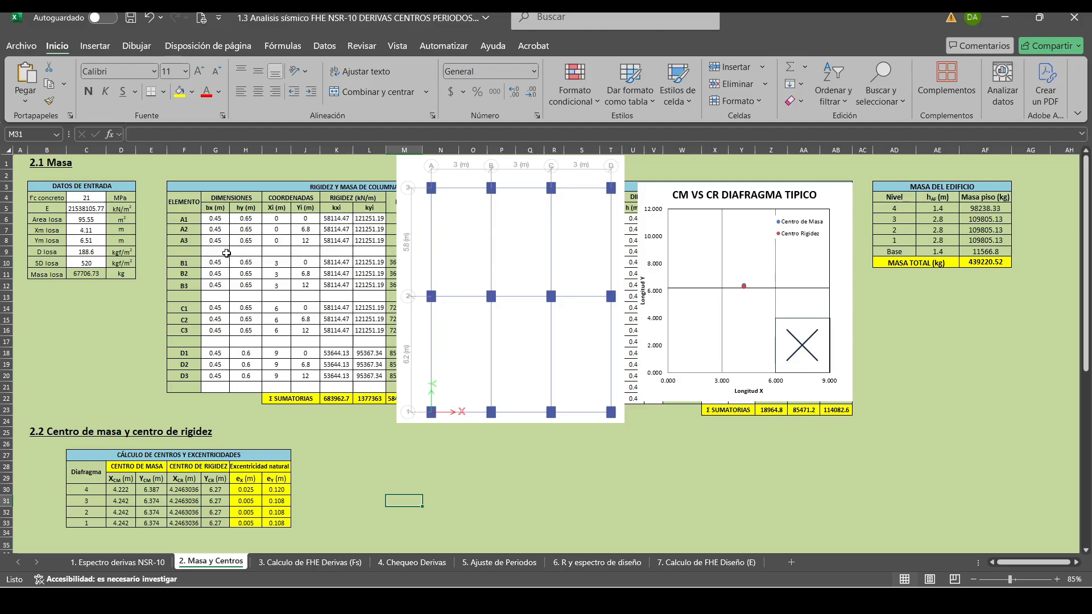
Try a bx dimension of 0.4 m for columns A1 and B1 in the column table.
left_click(218, 220)
type("0.4")
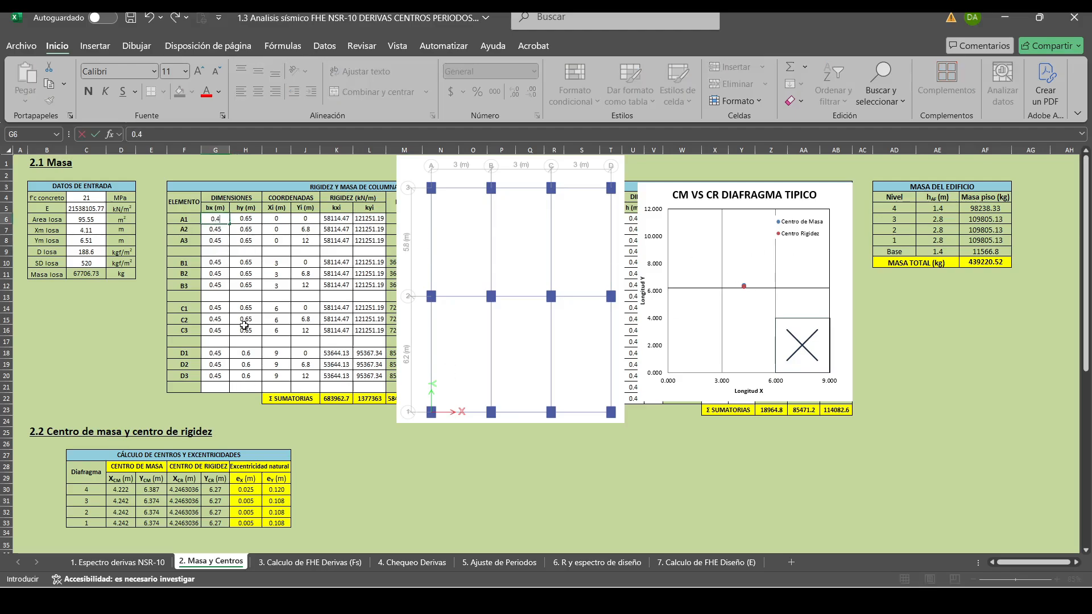
key("Return")
key("Down")
key("Down")
key("Down")
type("0.4")
key("Return")
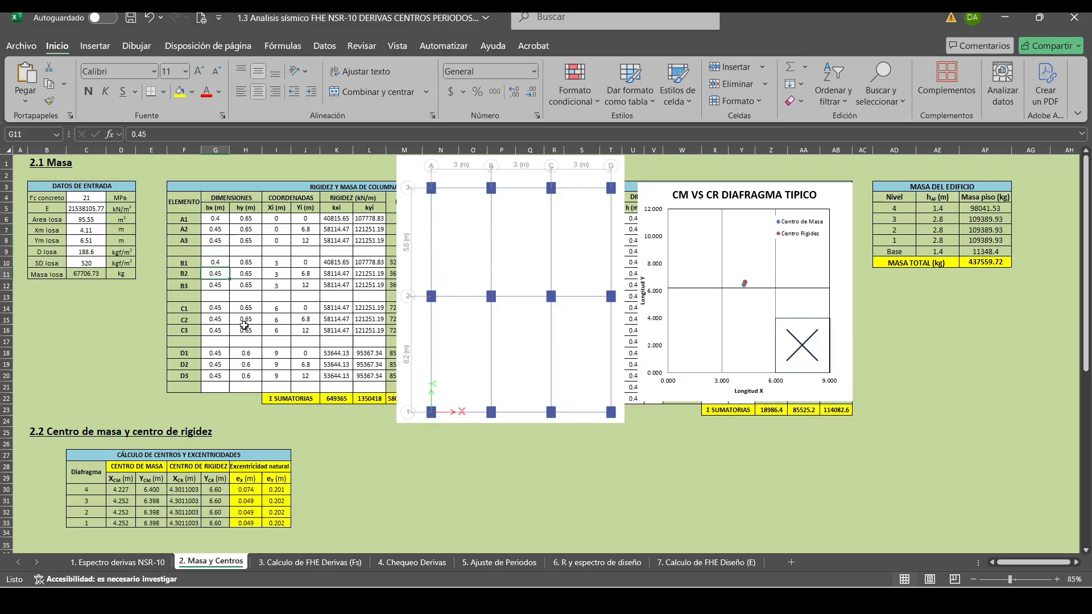
Try a bx dimension of 0.4 m for columns C1 and D1 as well.
key("Down")
key("Down")
key("Down")
type("0.4")
key("Return")
key("Down")
key("Down")
key("Down")
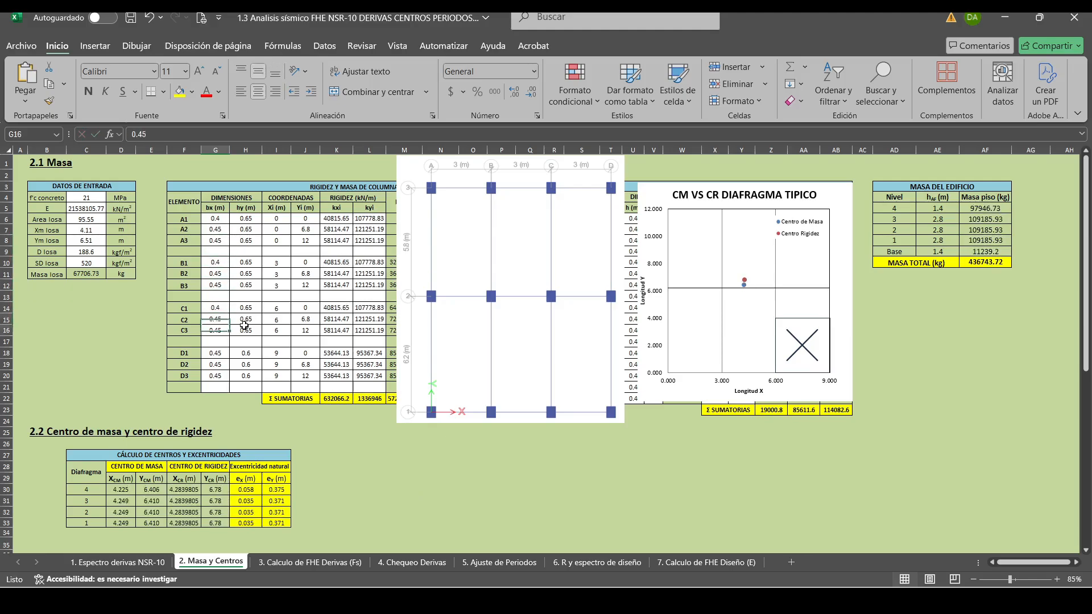
type("0.4")
key("Return")
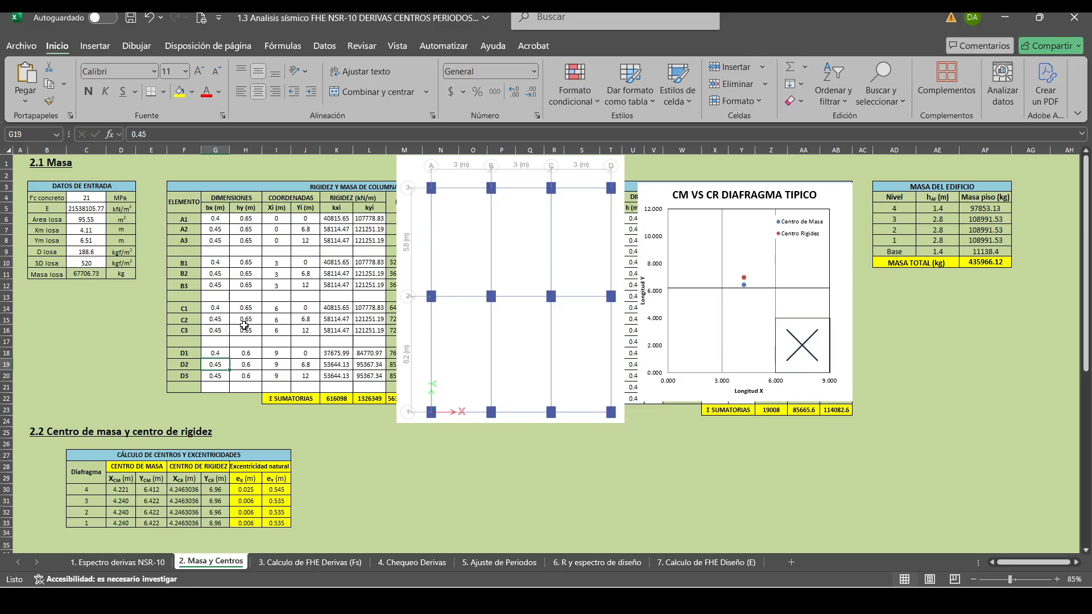
Undo the four bx changes on columns A1, B1, C1 and D1 and check the natural eccentricity eY values.
key("ctrl+z")
key("ctrl+z")
key("ctrl+z")
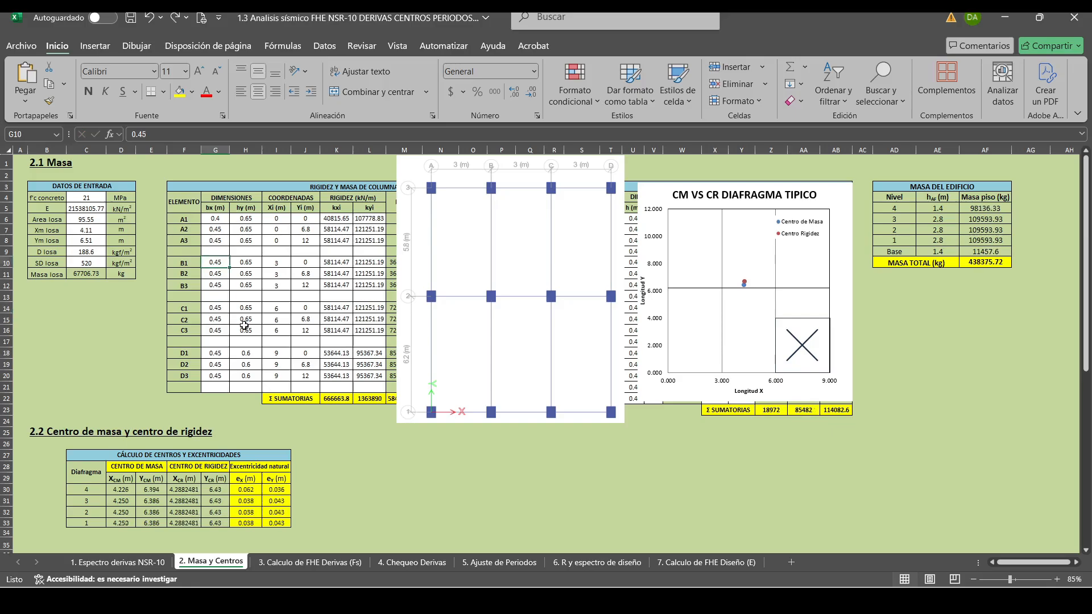
key("ctrl+z")
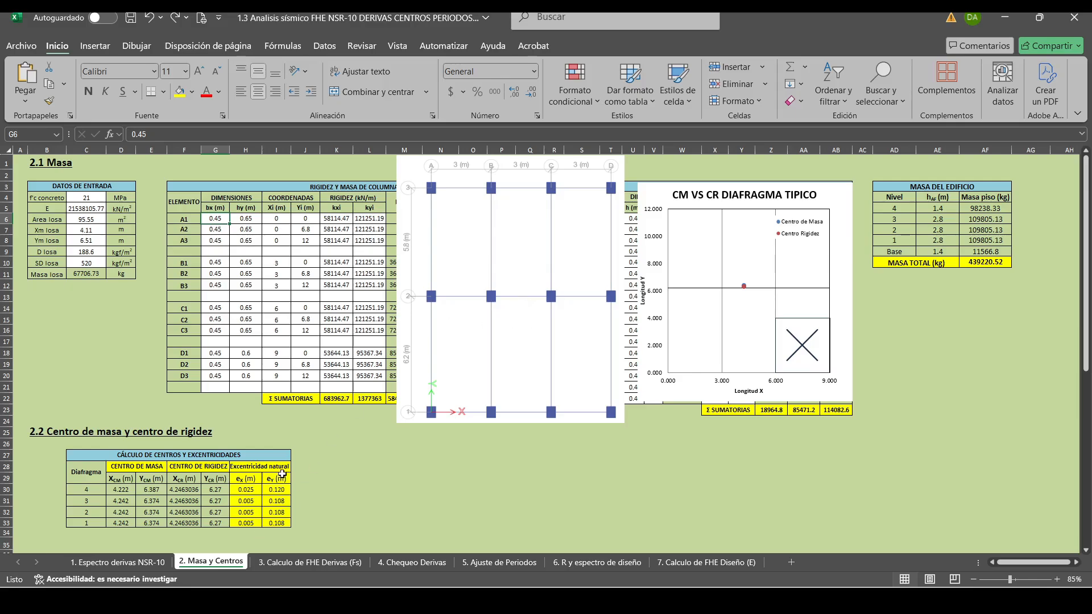
left_click_drag(280, 478, 277, 524)
left_click(369, 500)
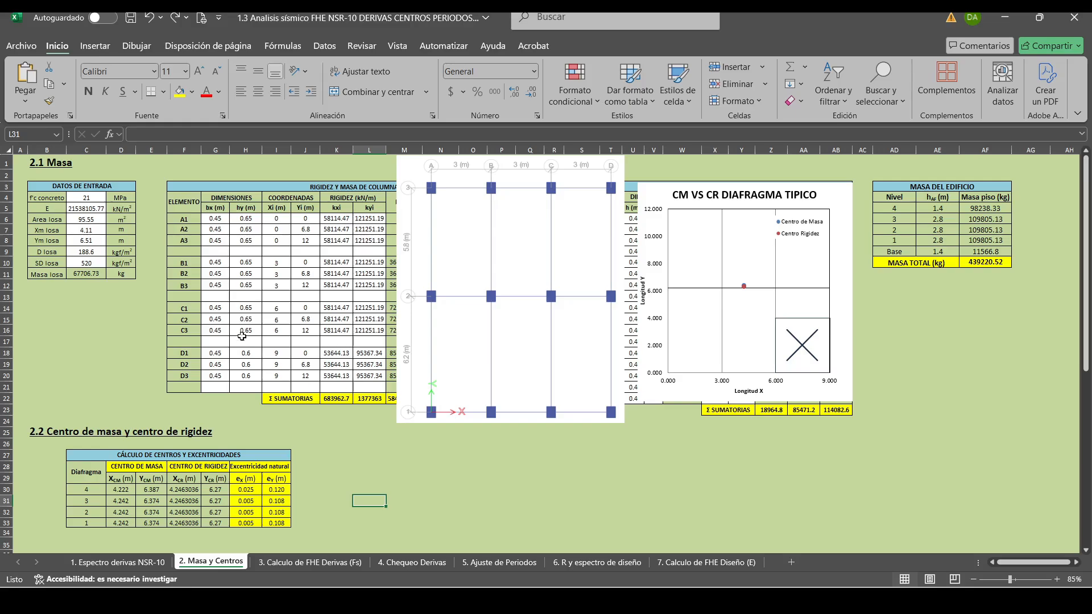
Try a bx dimension of 0.5 m for the middle-axis columns B2 and C2.
left_click(222, 275)
type("0.5")
key("Return")
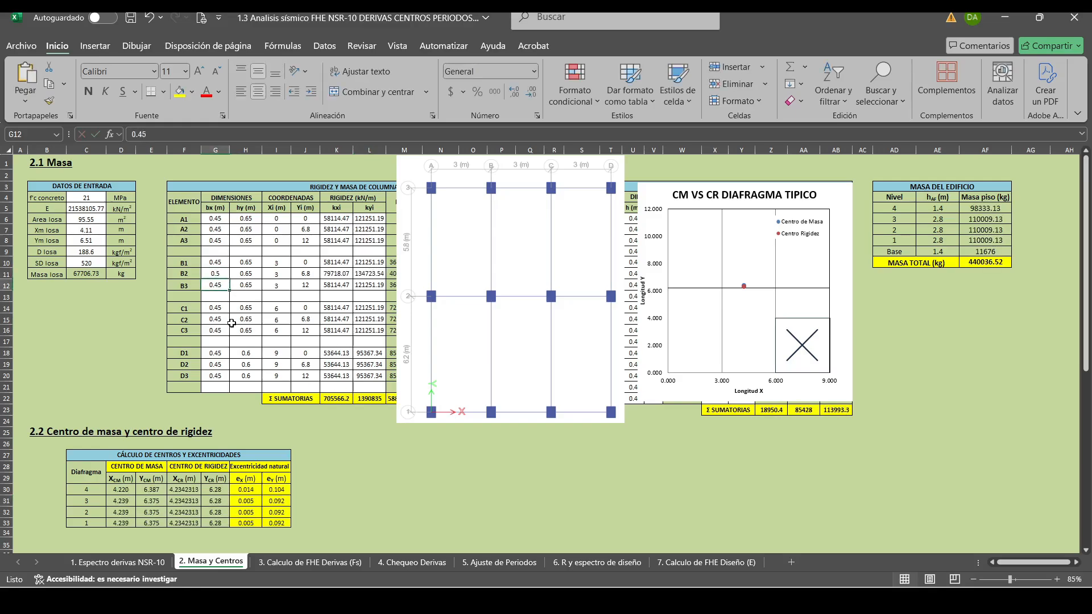
key("Down")
key("Down")
key("Down")
type("0.5")
key("Return")
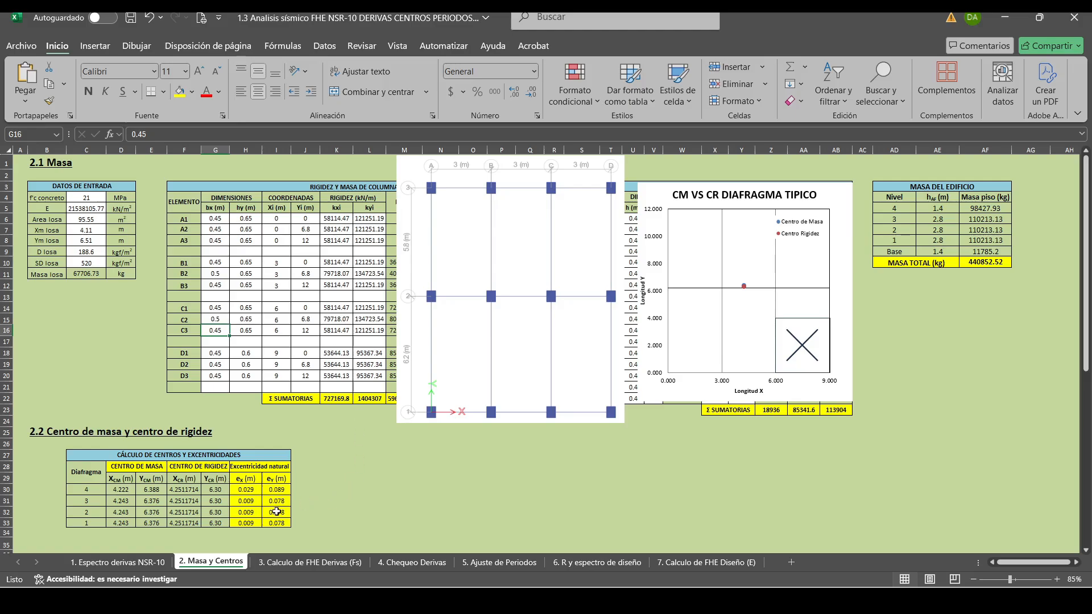
Undo the bx changes on columns B2 and C2 and compare the natural eccentricities of the diaphragms.
key("ctrl+z")
key("ctrl+z")
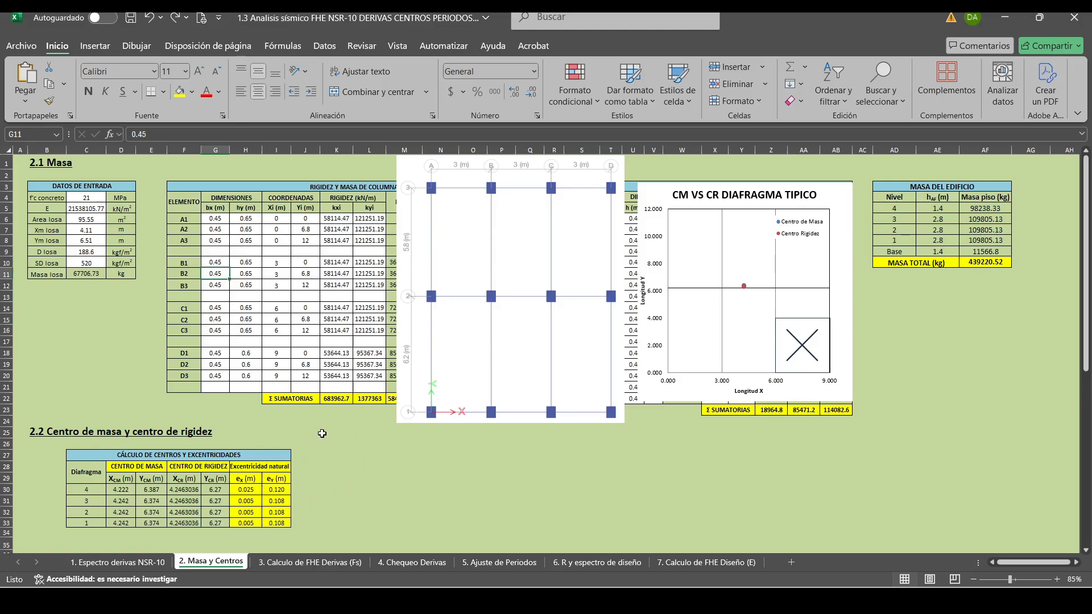
left_click_drag(305, 489, 306, 523)
left_click(359, 482)
Set the bx dimension of columns B2 and C2 to 0.5 m.
left_click(218, 272)
type("0.5")
key("Return")
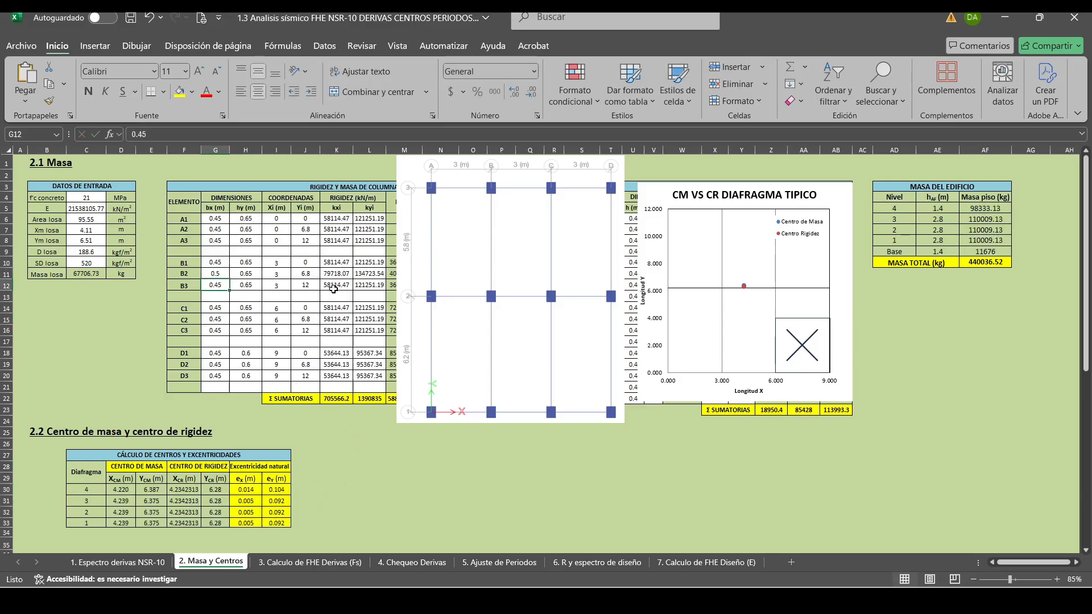
key("Down")
key("Down")
key("Down")
type("0.5")
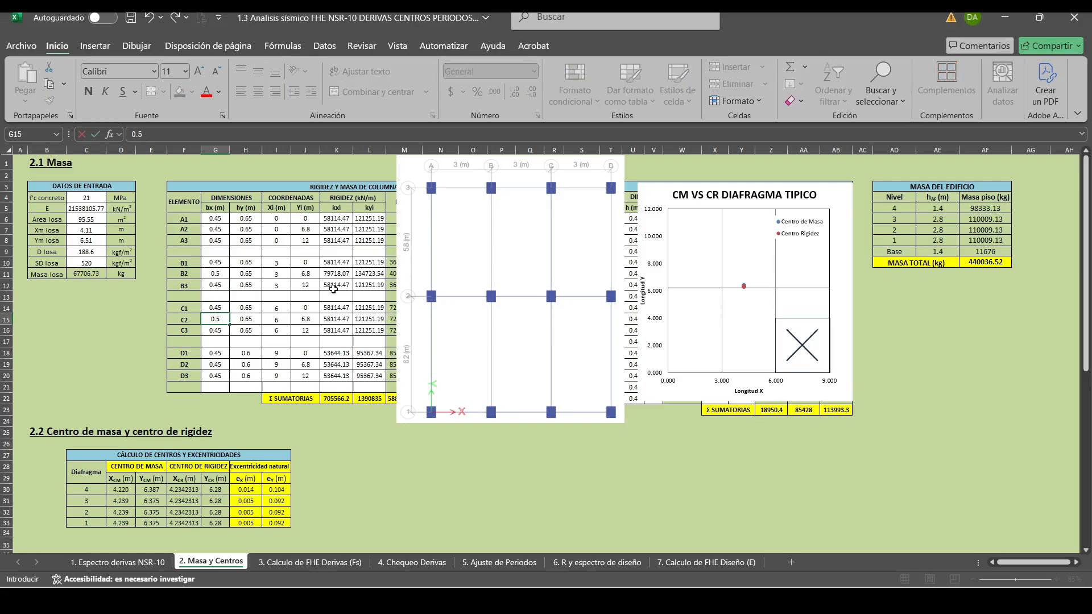
key("Return")
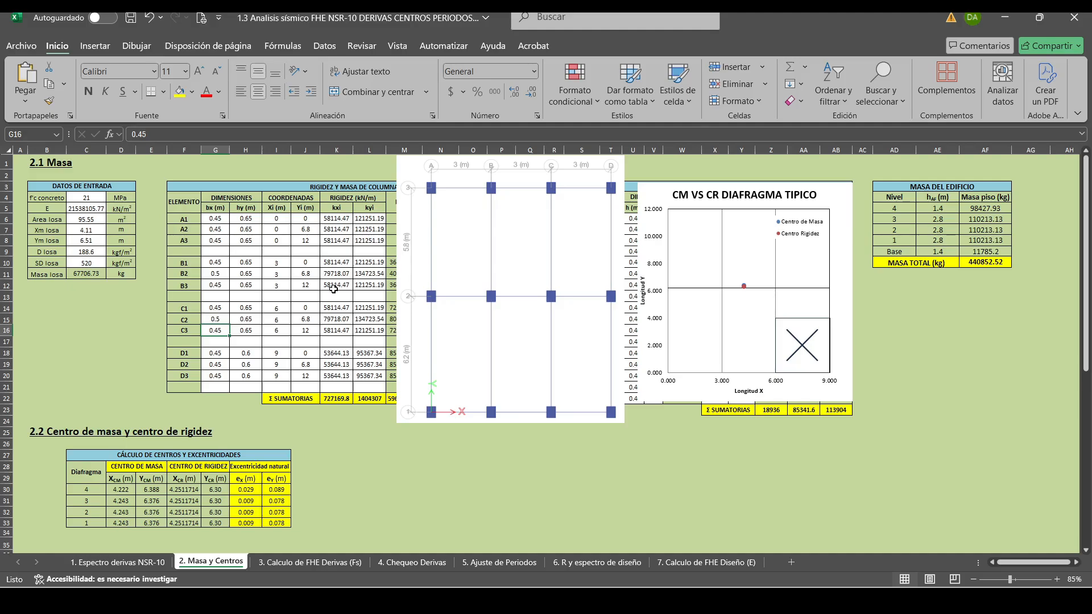
key("Up")
key("Up")
key("Up")
key("Up")
key("Up")
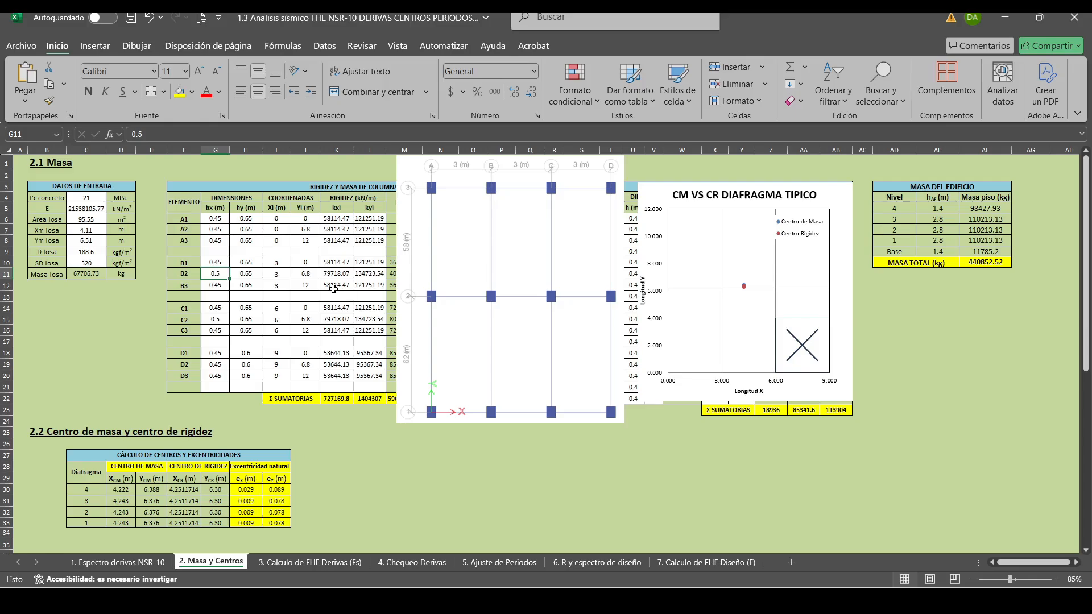
Try a bx dimension of 0.55 m for the middle-axis columns B2 and C2.
type("0.")
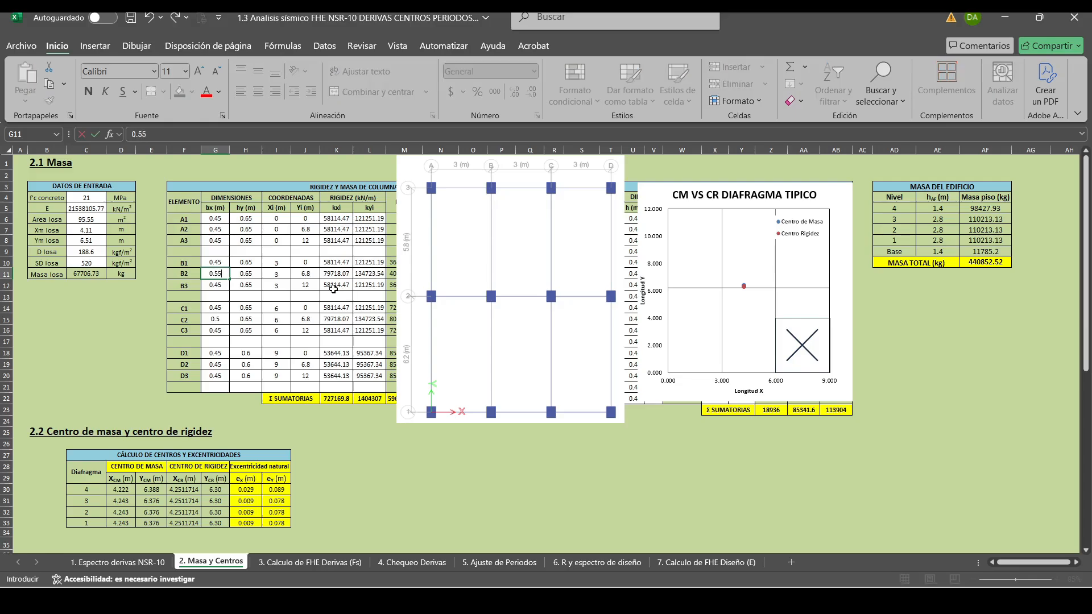
key("Return")
key("Down")
key("Down")
key("Down")
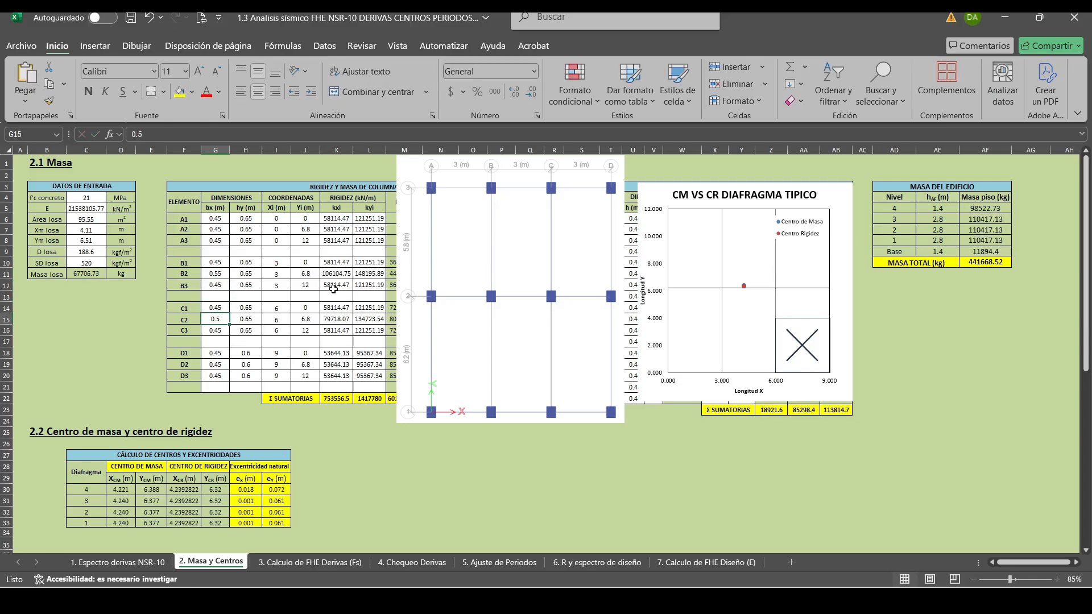
type("0.55")
key("Return")
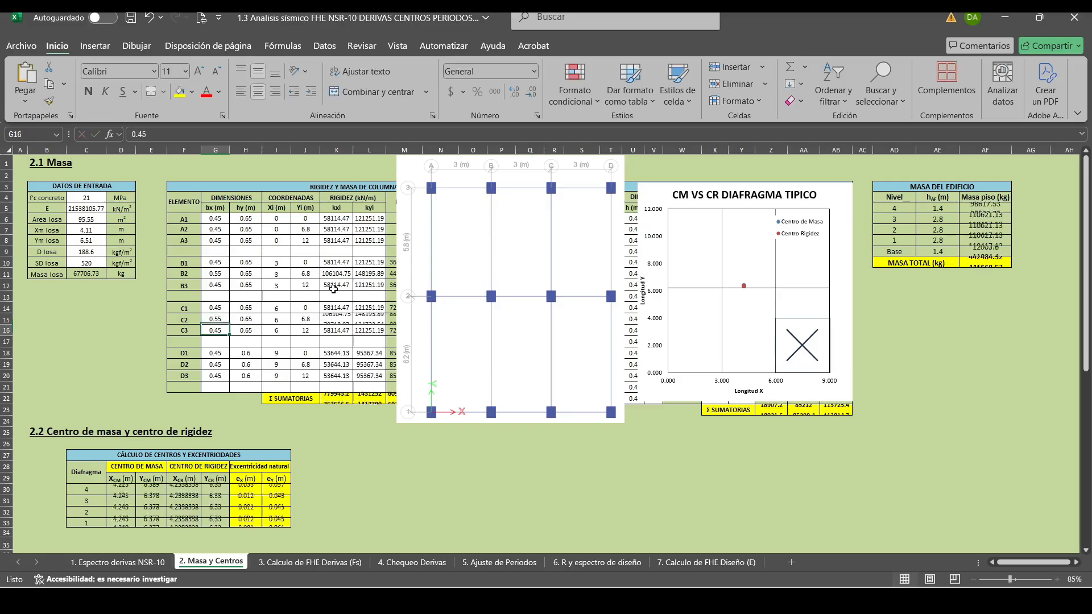
Re-enter a bx of 0.55 m for column B2 and try 0.5 m for column C2.
key("Up")
key("Up")
key("Up")
key("Up")
key("Up")
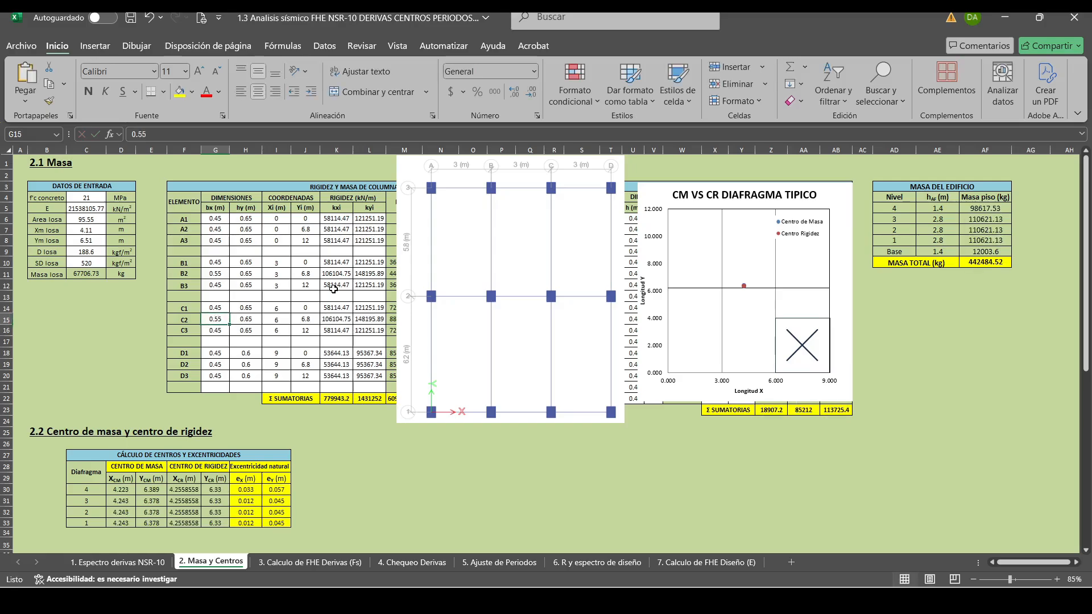
type("0.")
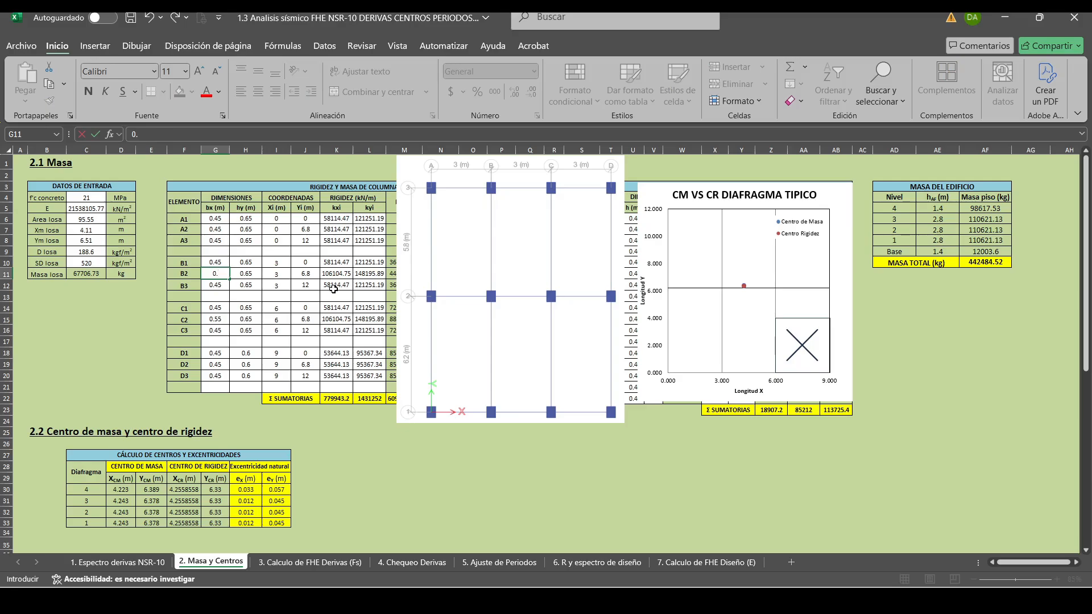
type("55")
key("Return")
key("Down")
key("Down")
key("Down")
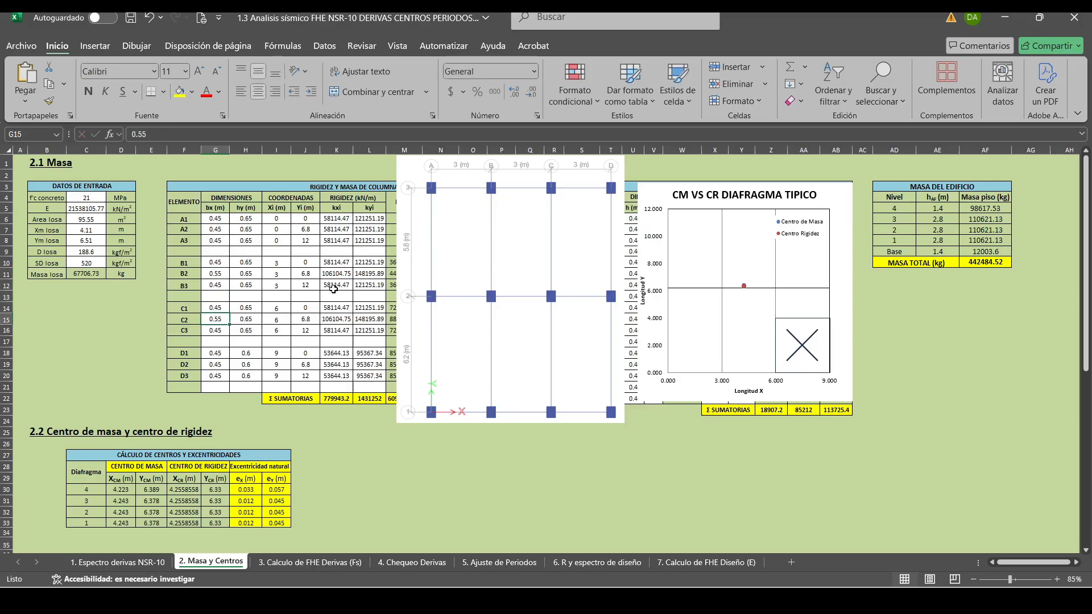
type("0.5")
key("Return")
key("Up")
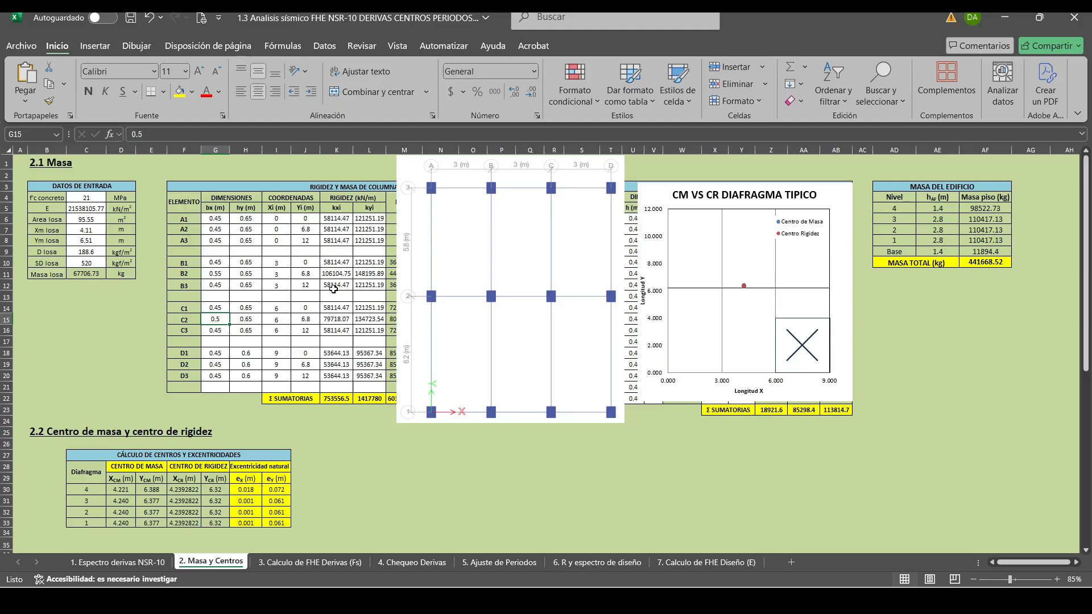
Compare the natural eccentricities with column C2's bx at 0.55 m and again at 0.5 m.
type("0.55")
key("Return")
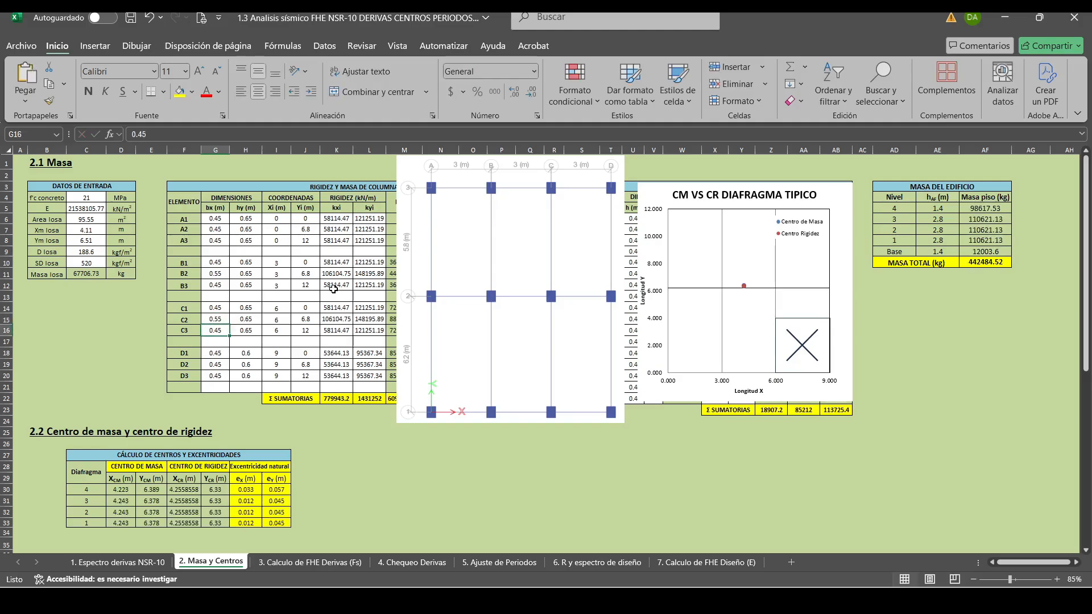
key("Up")
type("0.5")
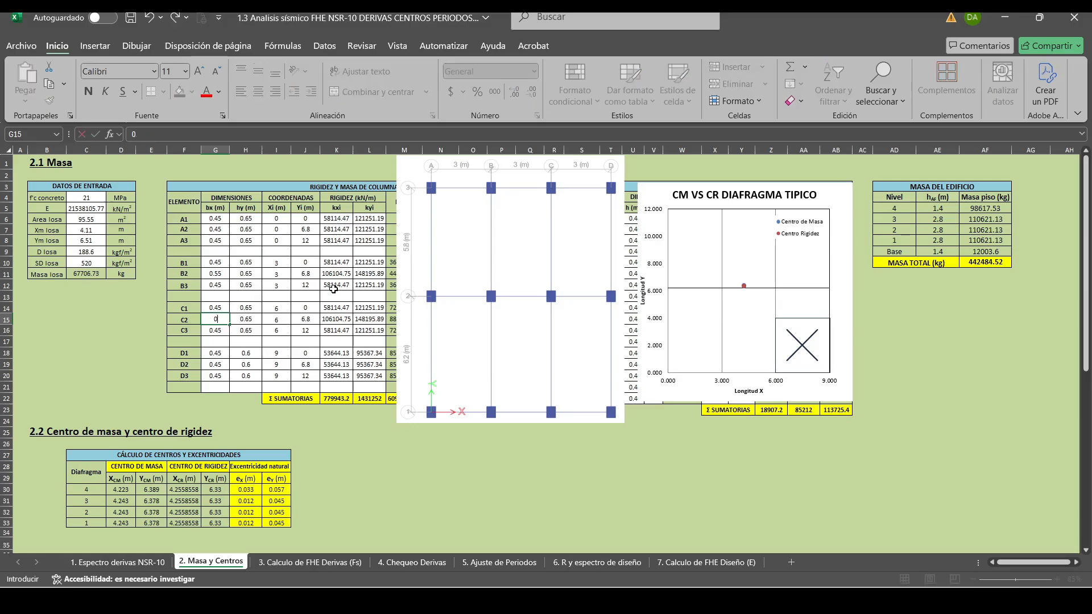
key("Return")
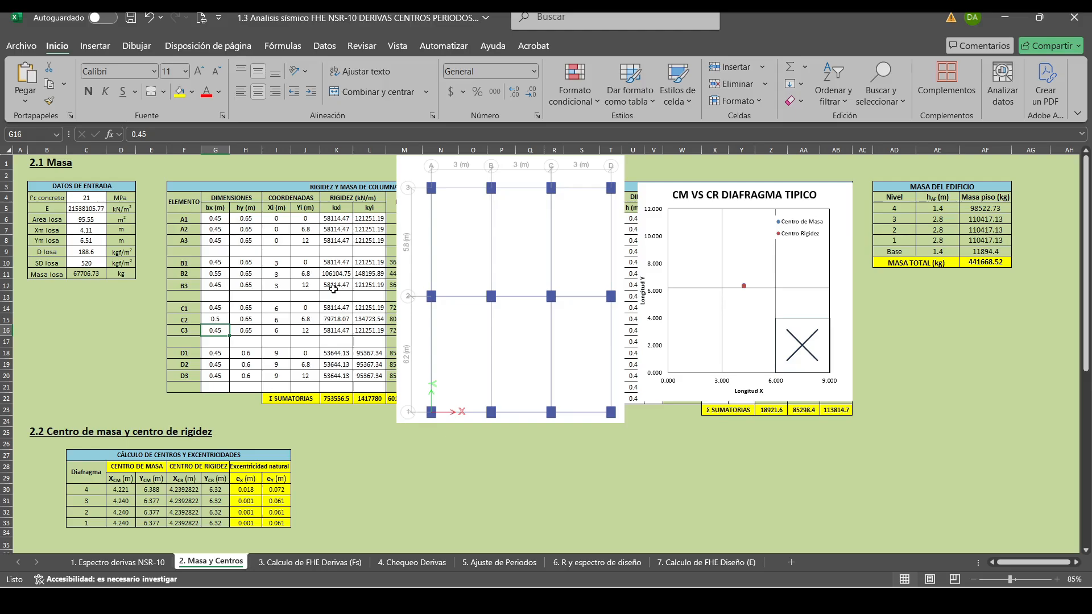
Set the bx dimension of column C2 to 0.55 m, matching column B2.
key("Up")
key("Up")
key("Up")
key("Up")
key("Up")
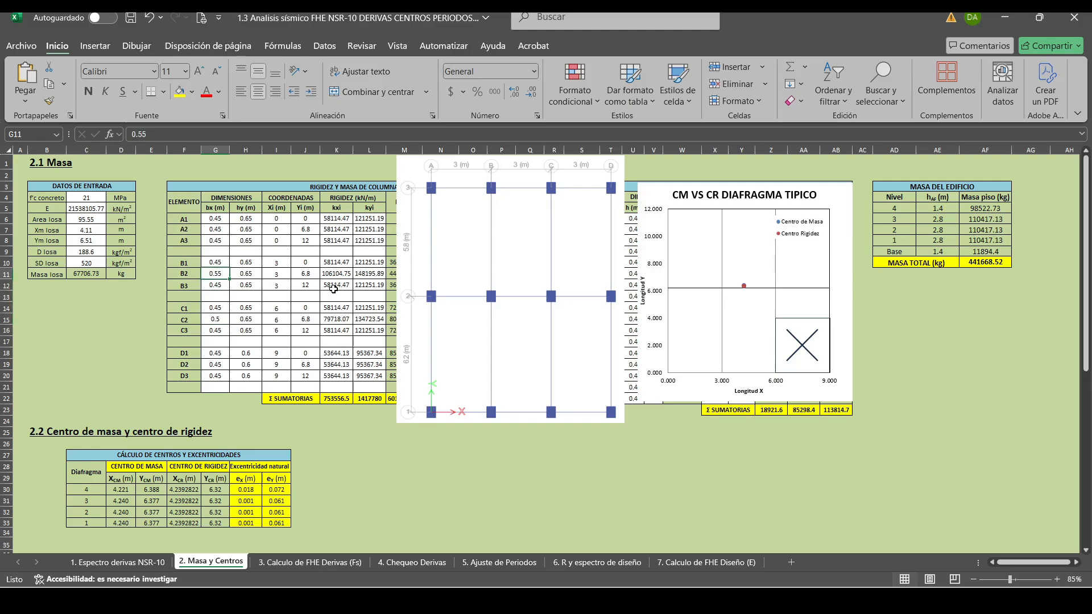
key("Down")
key("Down")
key("Down")
key("Down")
type("0.55")
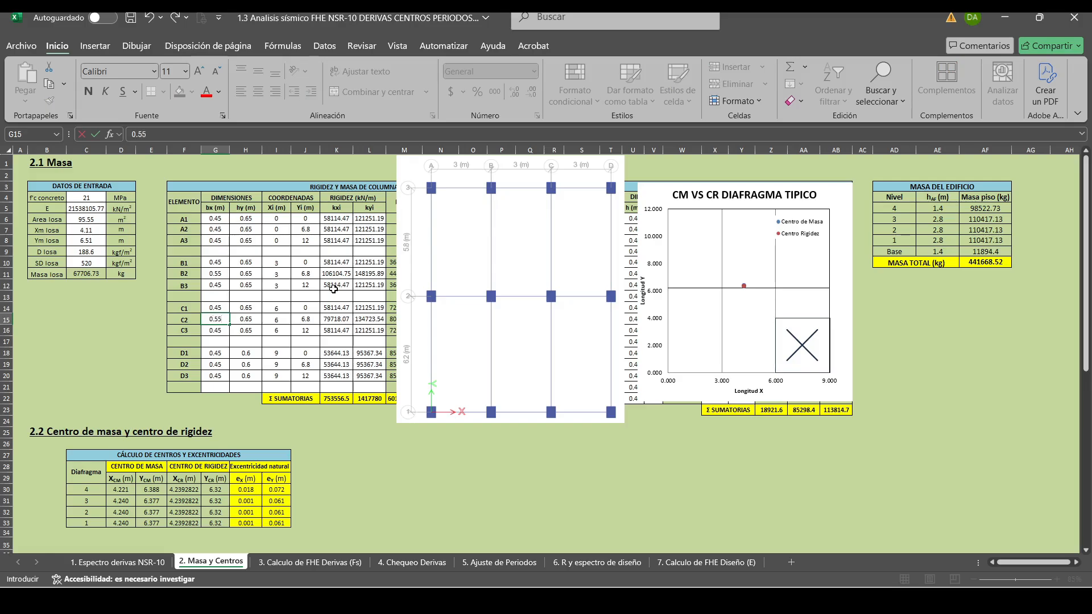
key("Return")
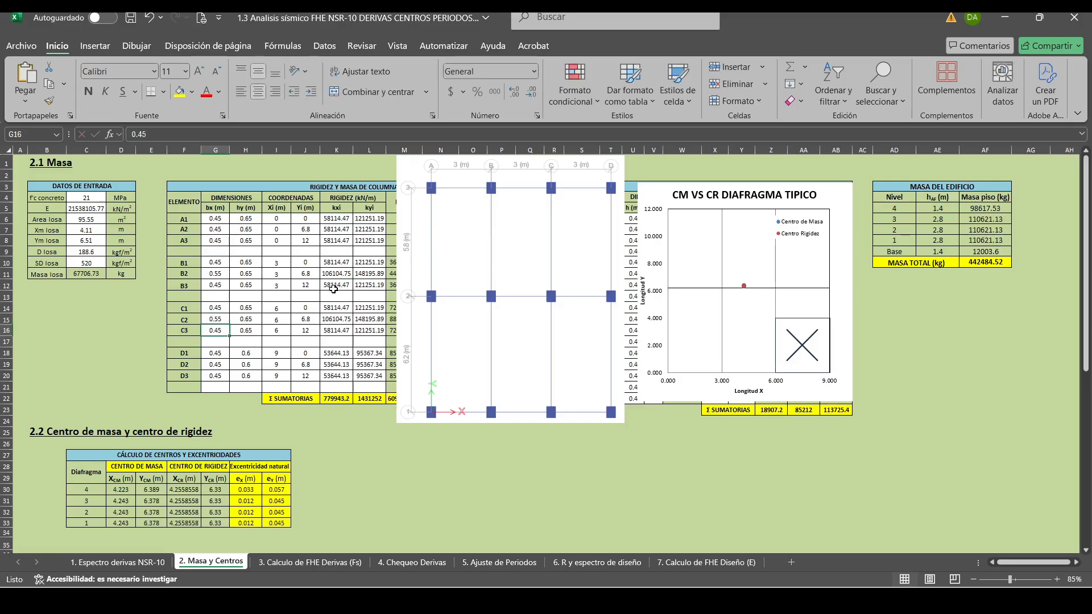
Try an hy dimension of 0.55 m for columns D1, D2 and D3.
key("Down")
key("Down")
key("Right")
type("0.5")
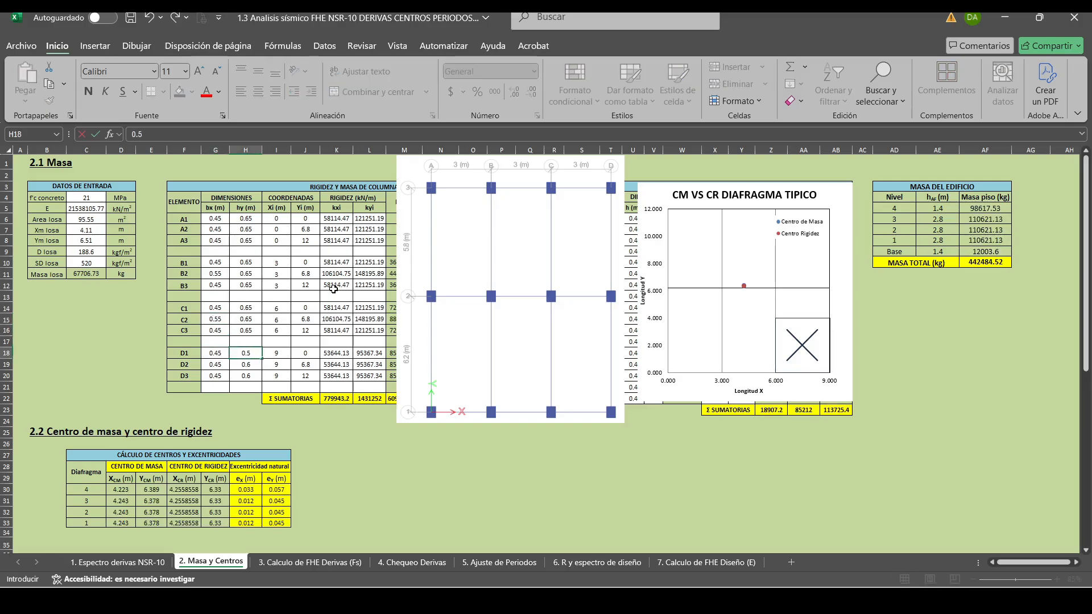
type("5")
key("Return")
type("0.55")
key("Return")
type("0.")
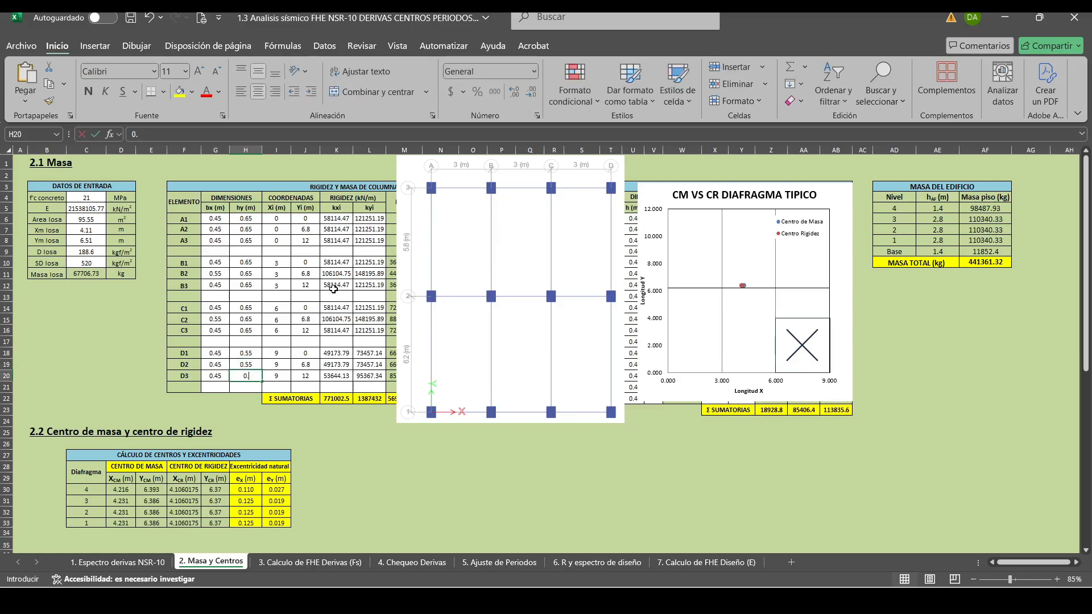
type("55")
key("Return")
Restore the hy dimension of columns D1, D2 and D3 to 0.6 m.
key("Up")
key("Up")
key("Up")
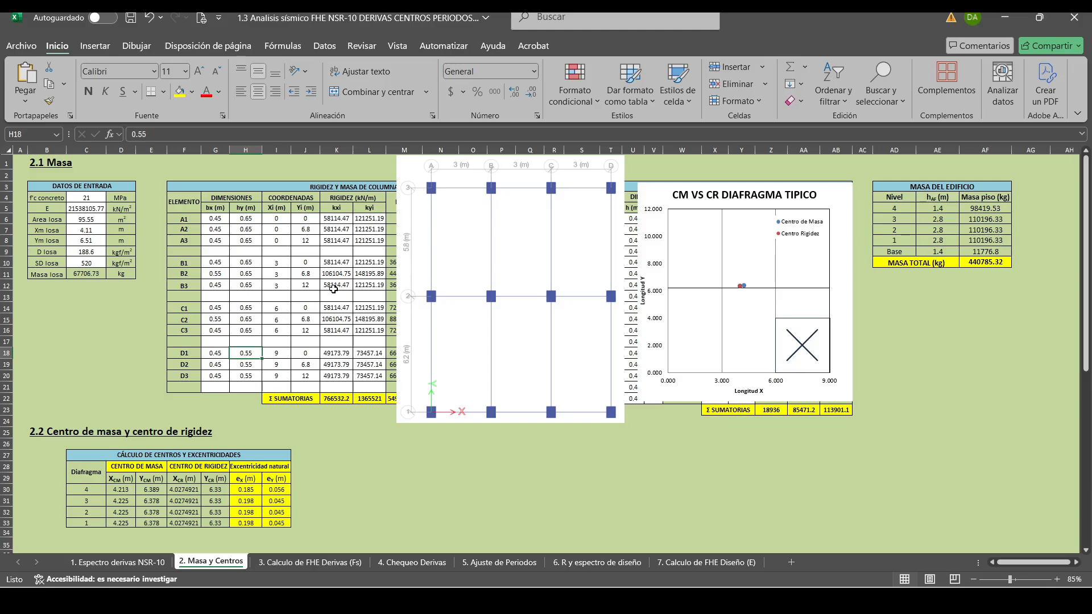
type("0.6")
key("Return")
type("0.6")
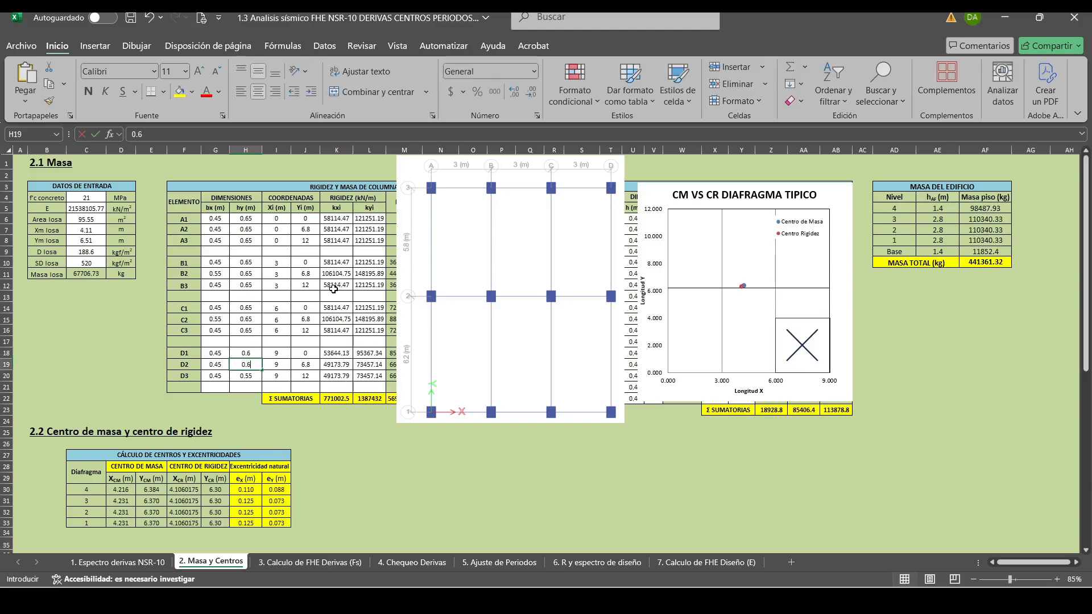
key("Return")
type("0.6")
key("Return")
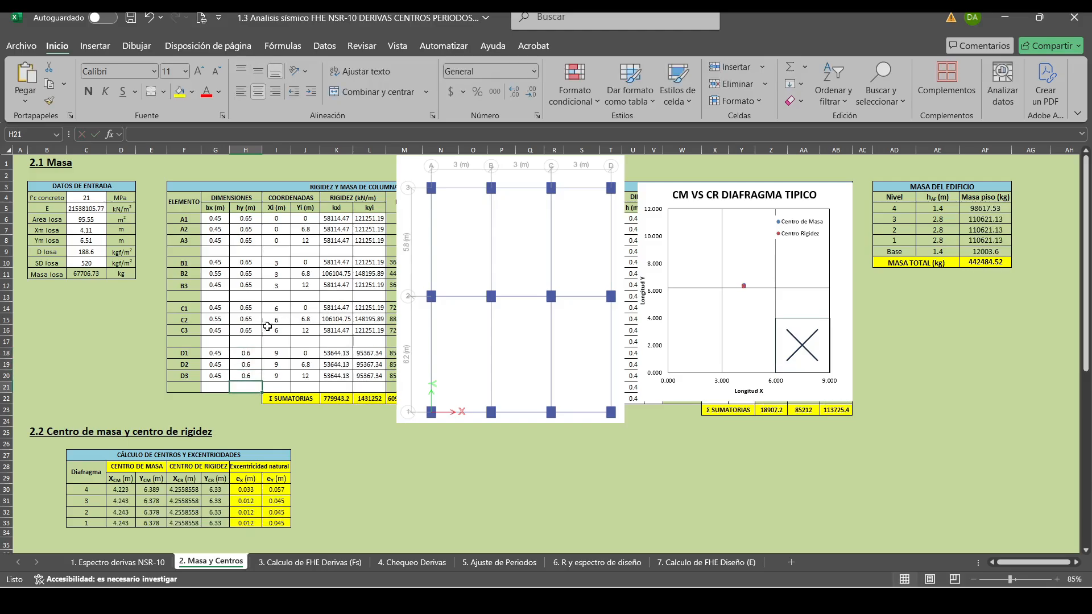
Return the bx dimension of columns C2 and B2 to 0.5 m.
left_click(222, 319)
type("0.5")
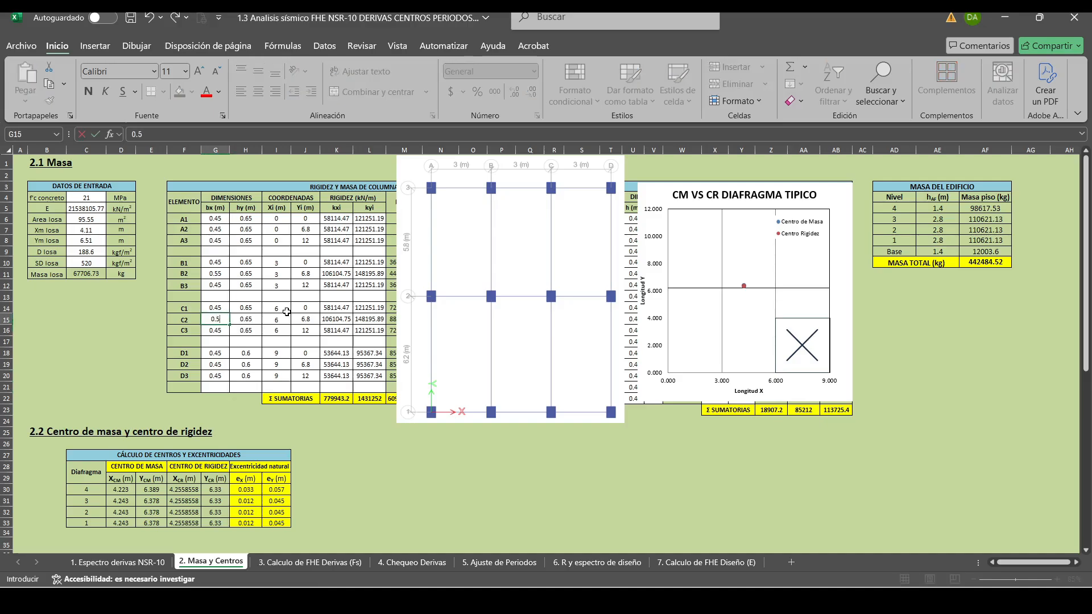
key("Up")
key("Up")
key("Up")
key("Up")
type("0.5")
key("Return")
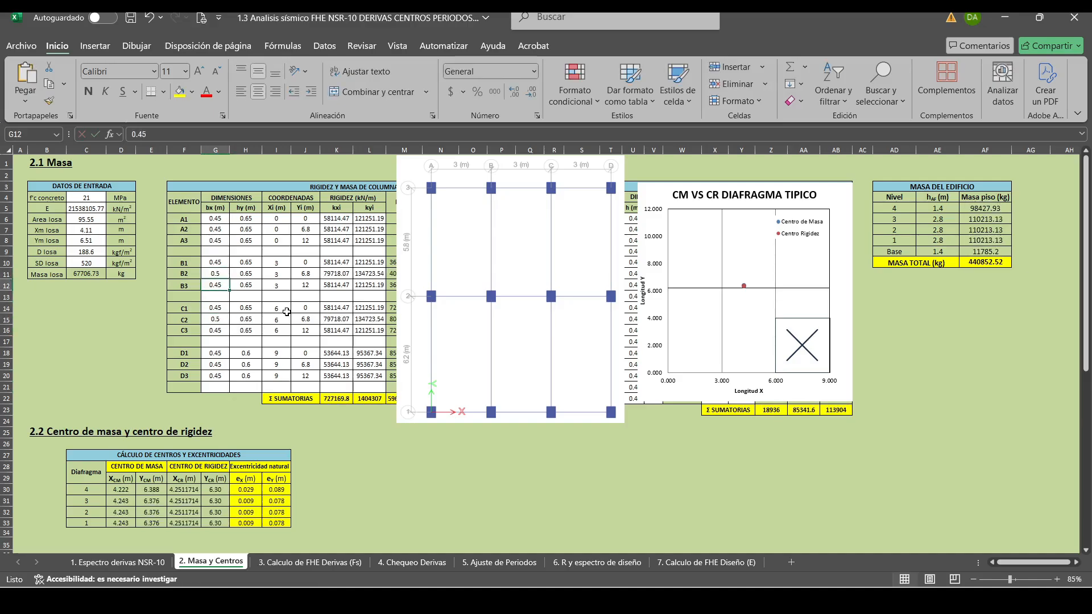
key("Down")
key("Down")
key("Down")
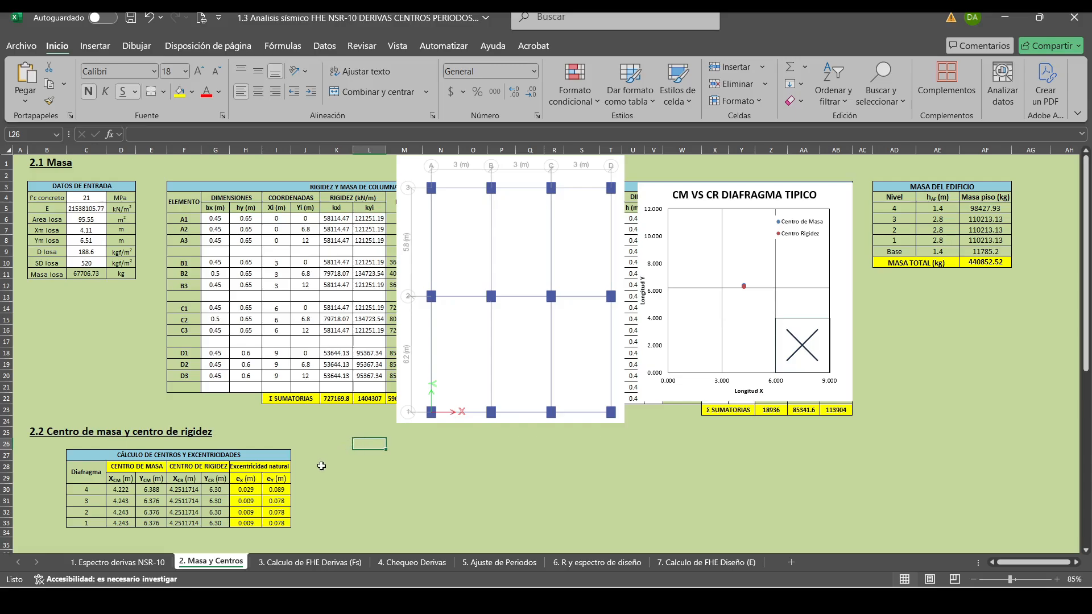
left_click(347, 487)
left_click(372, 467)
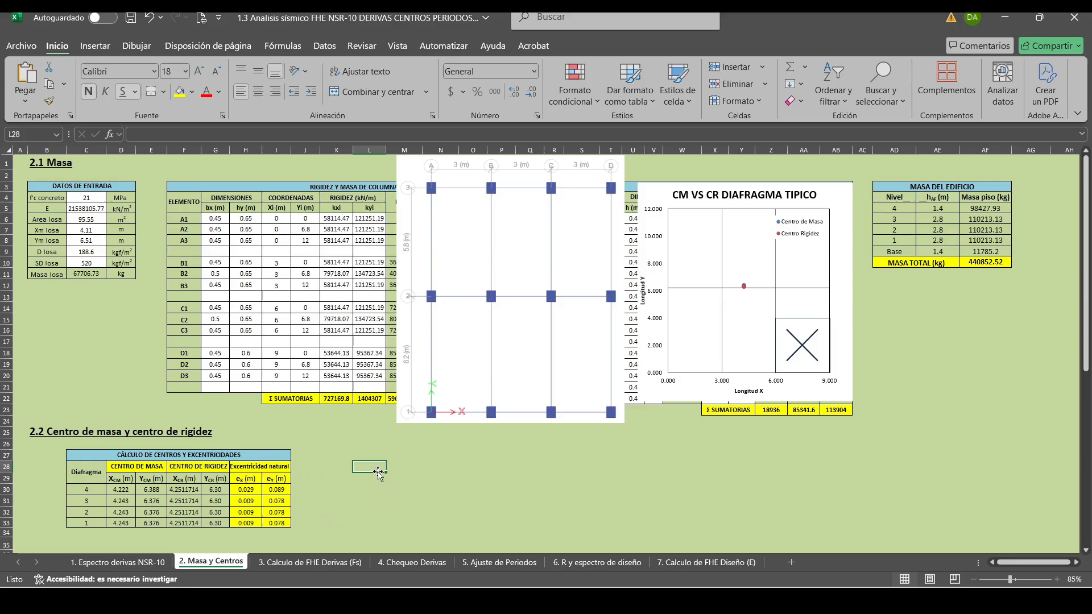
left_click(348, 450)
left_click(367, 465)
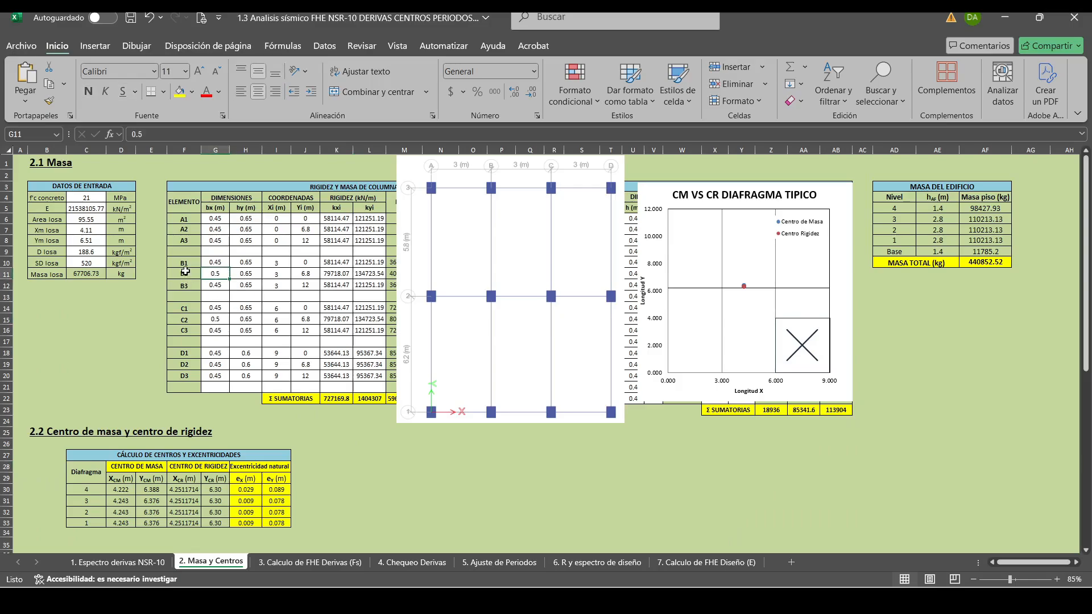
Set the bx dimension of column B2 to 0.65 m.
left_click(181, 274)
left_click_drag(181, 274, 251, 273)
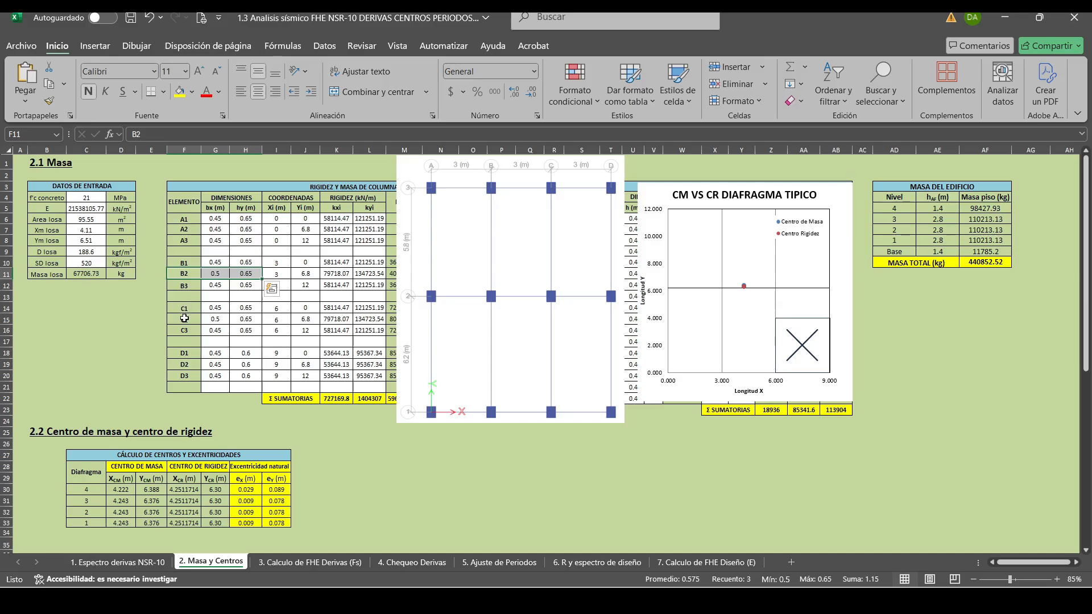
left_click_drag(183, 319, 251, 319)
left_click(221, 273)
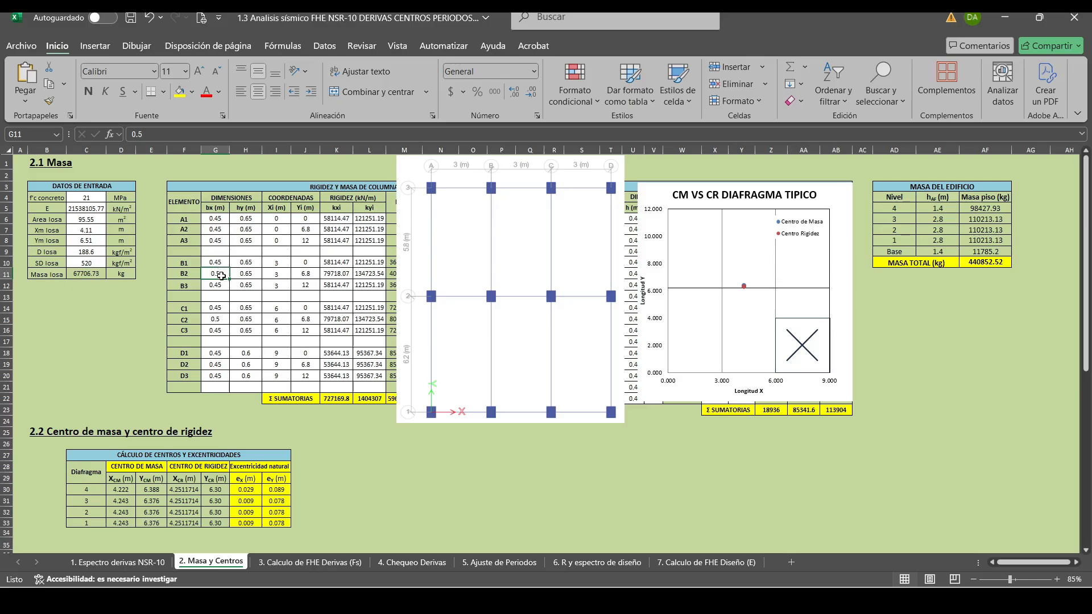
type("0.")
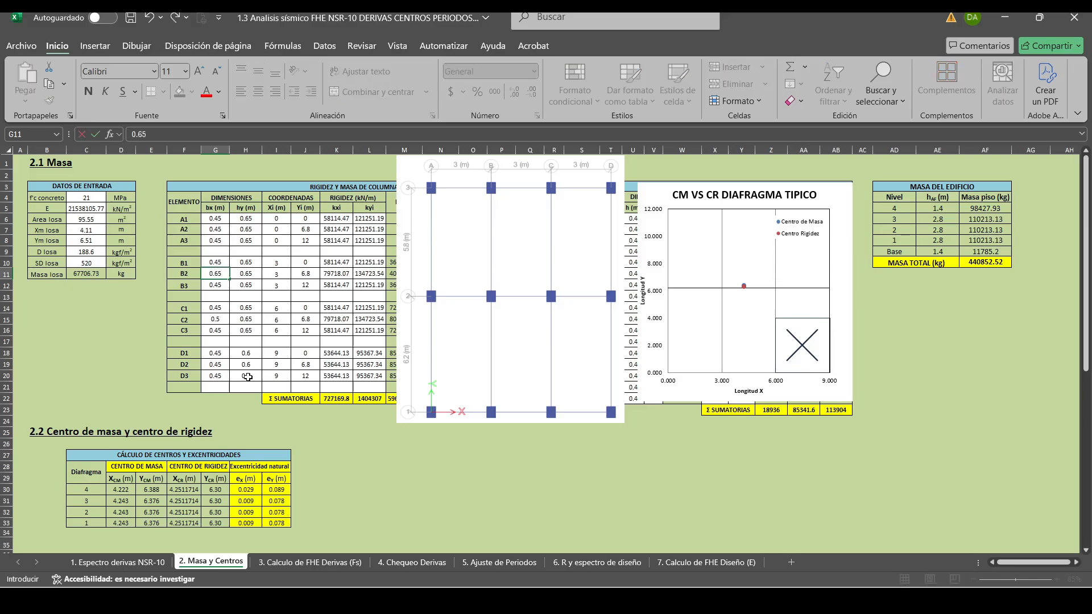
key("Return")
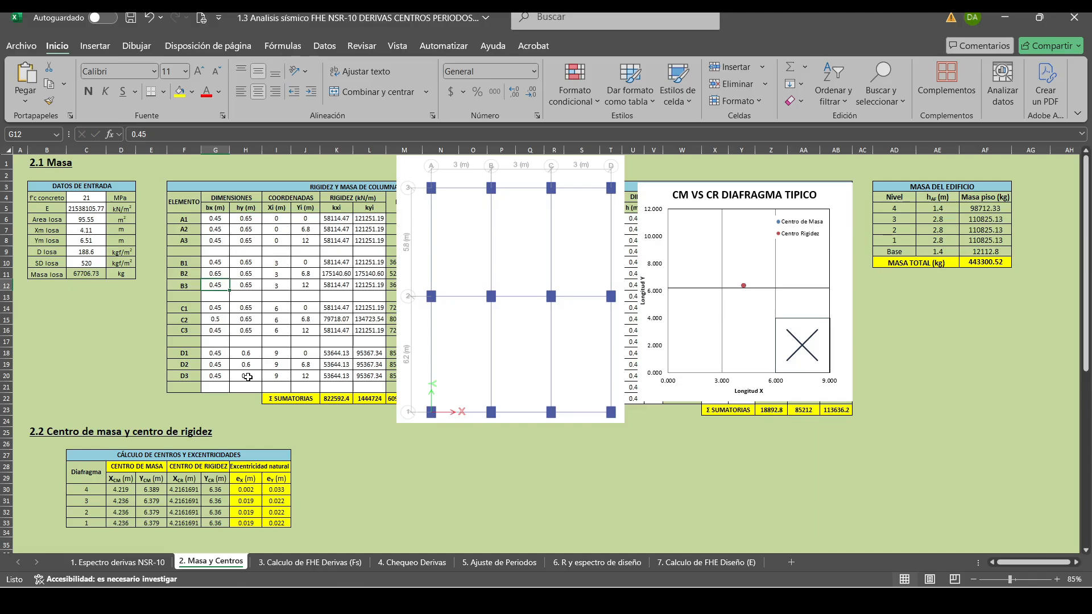
Set the bx dimension of column C2 to 0.55 m and check the diaphragm eccentricities.
key("Up")
key("Down")
key("Down")
key("Down")
key("Down")
type("0.")
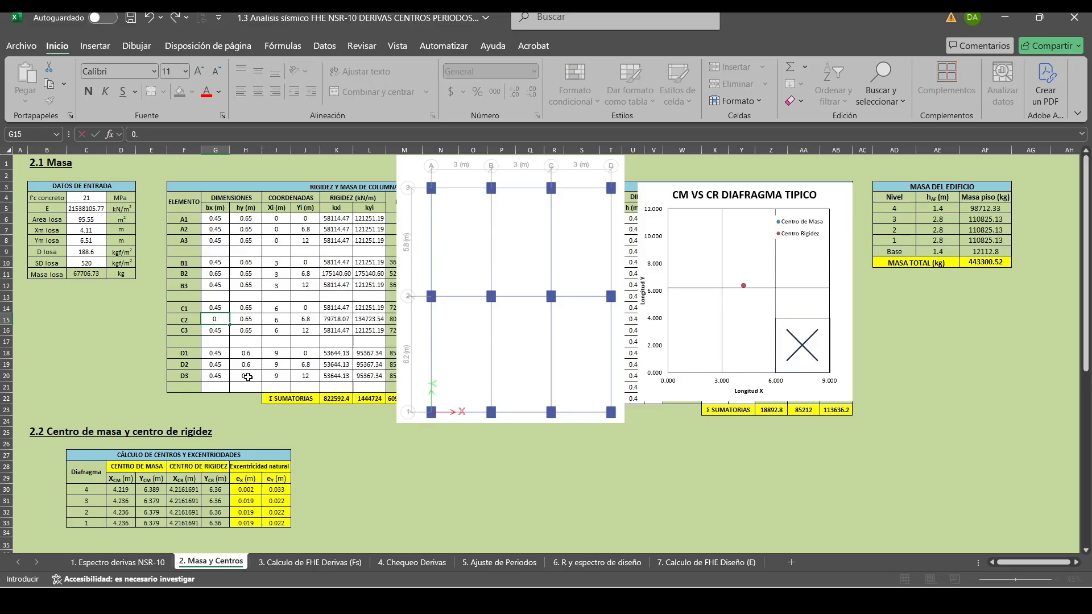
type("55")
key("Return")
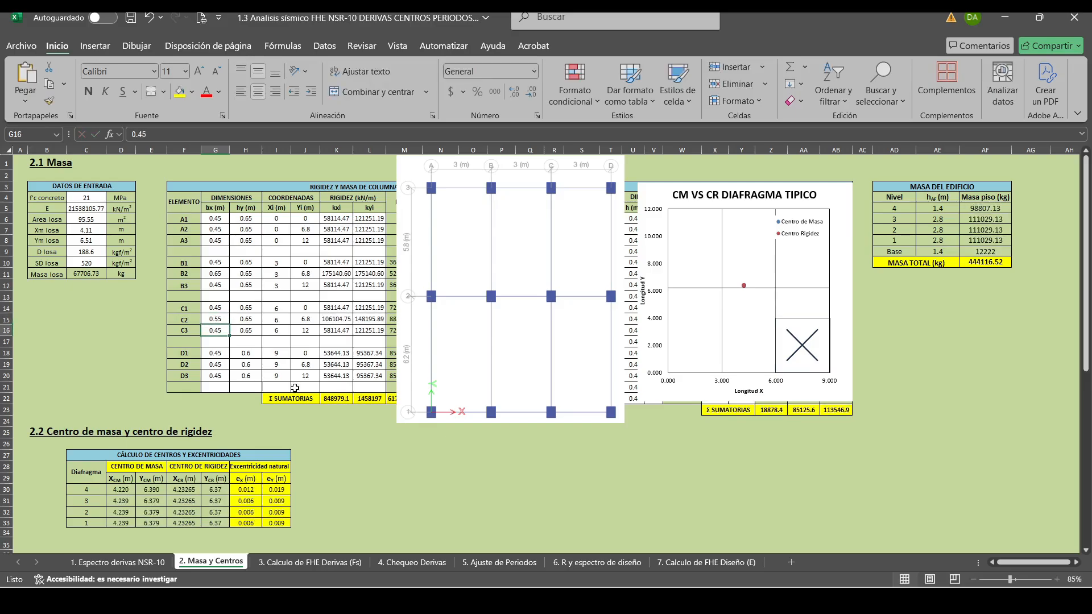
left_click(363, 513)
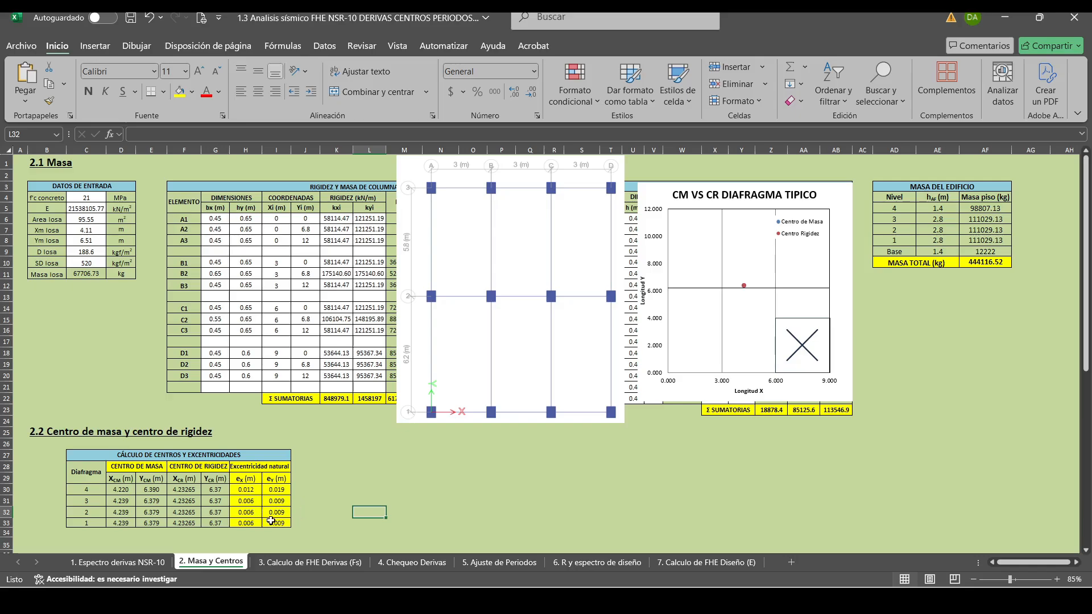
left_click(392, 487)
left_click(334, 471)
left_click(390, 471)
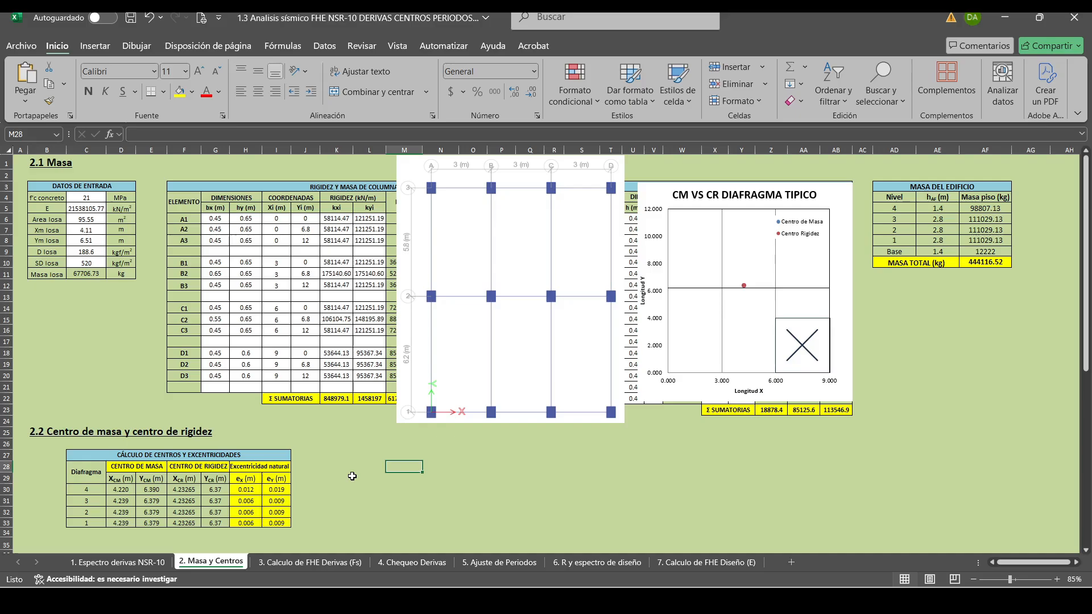
left_click(328, 490)
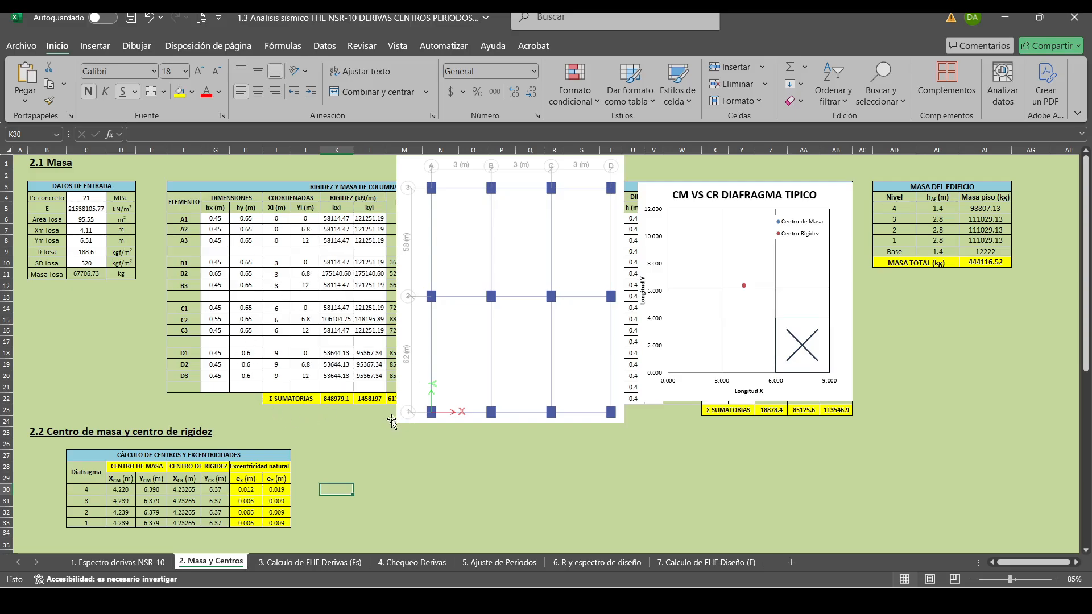
left_click(331, 444)
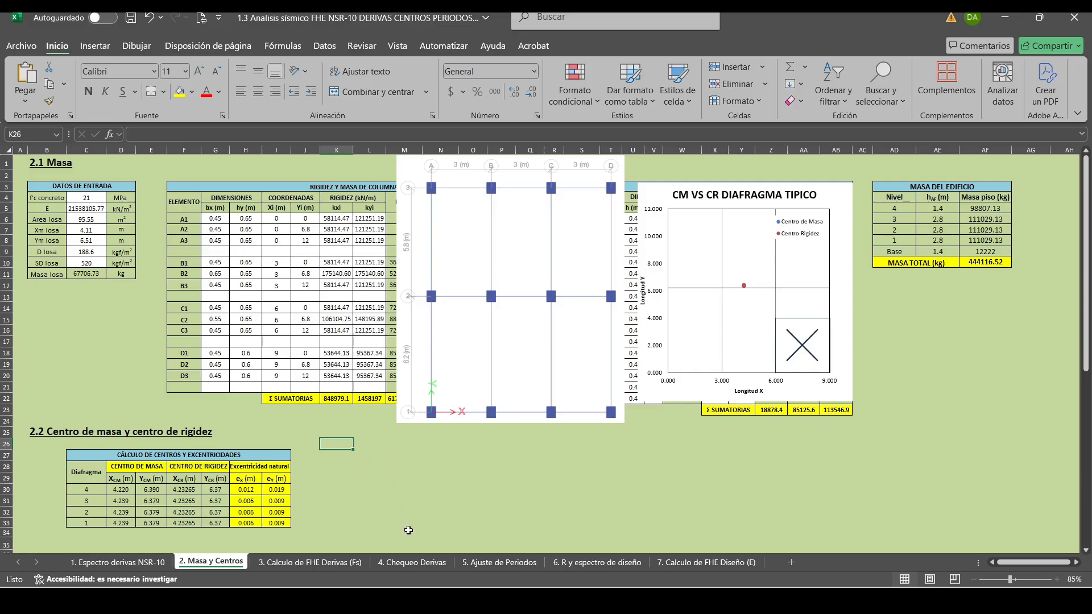
Review the equivalent horizontal force calculation for drifts (Fs) and return to the mass and centres sheet.
left_click(300, 563)
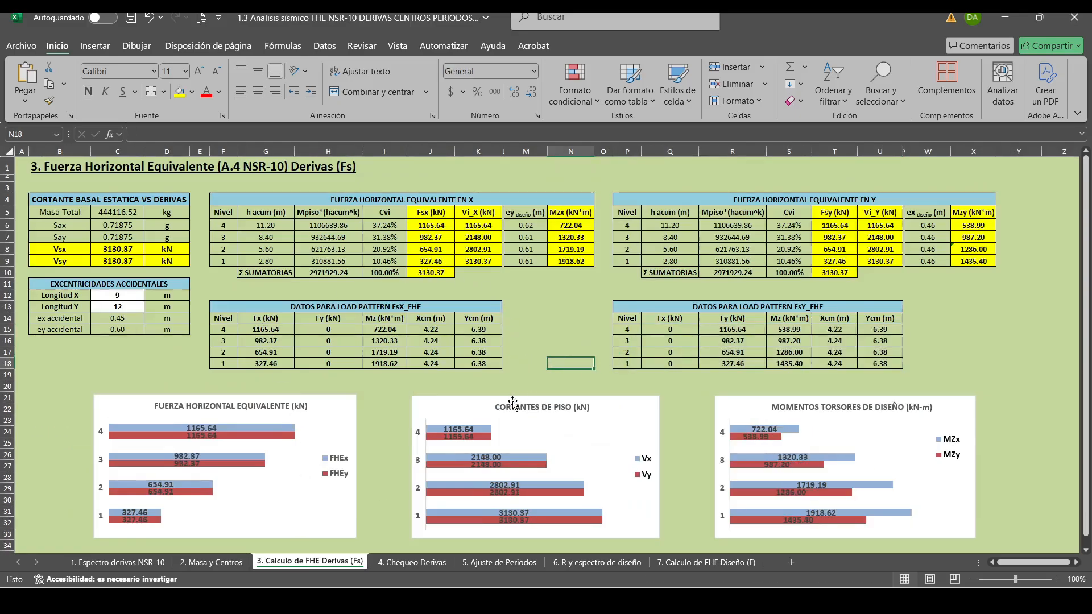
left_click(208, 563)
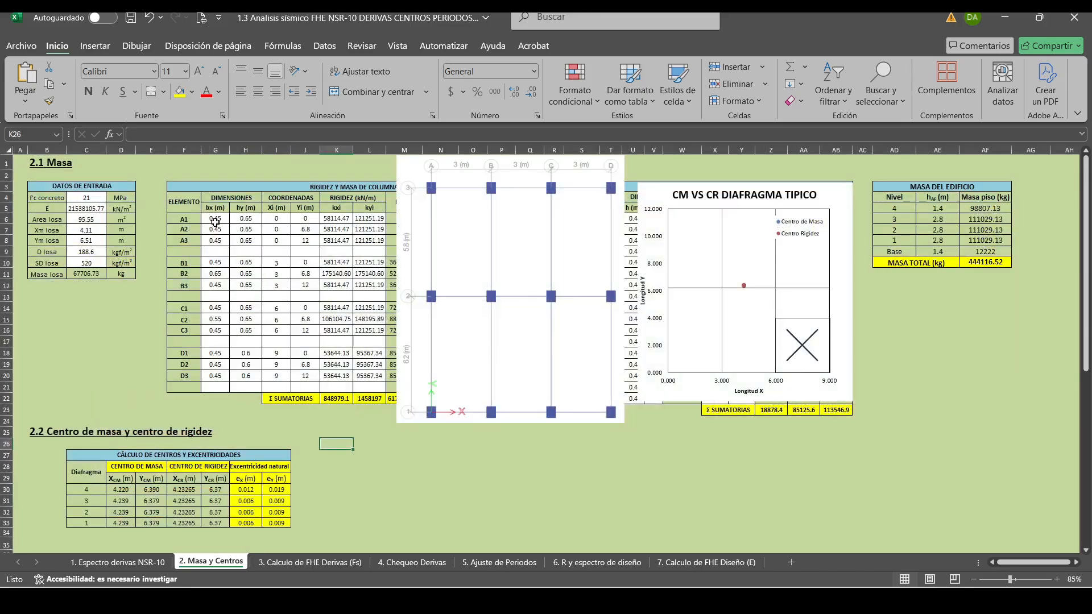
Review the bx and hy dimensions of columns A1 and B2 and open the FHE drift force calculation sheet.
left_click_drag(215, 220, 250, 221)
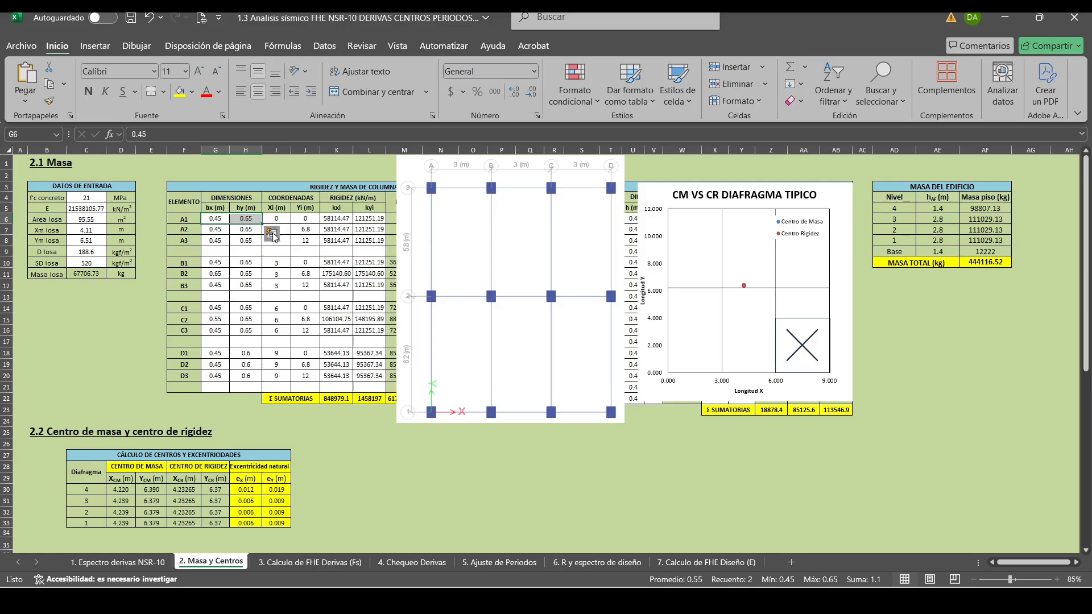
left_click_drag(216, 273, 251, 274)
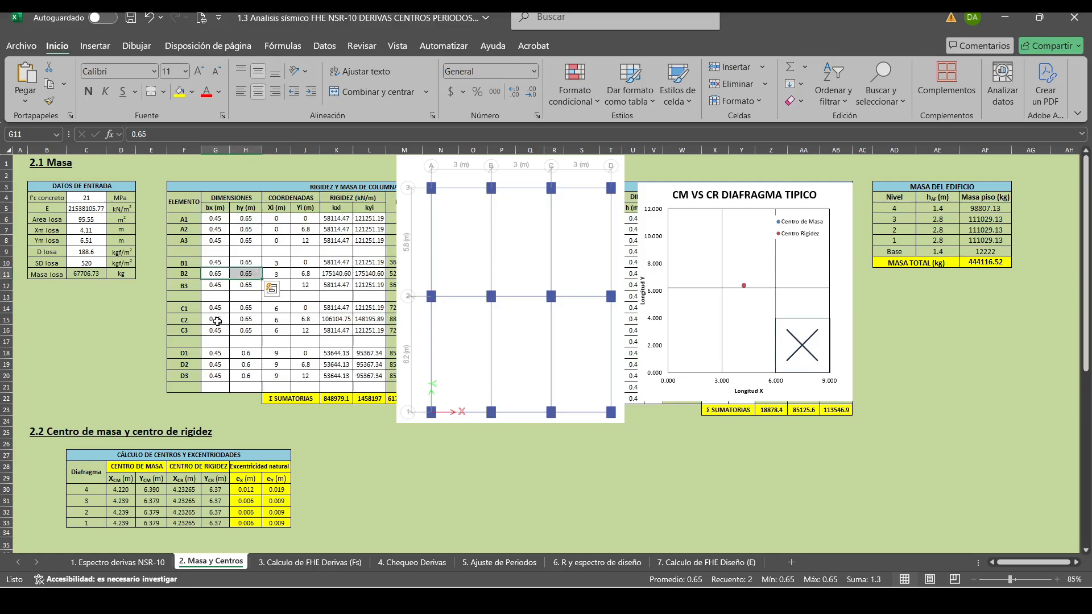
left_click(375, 499)
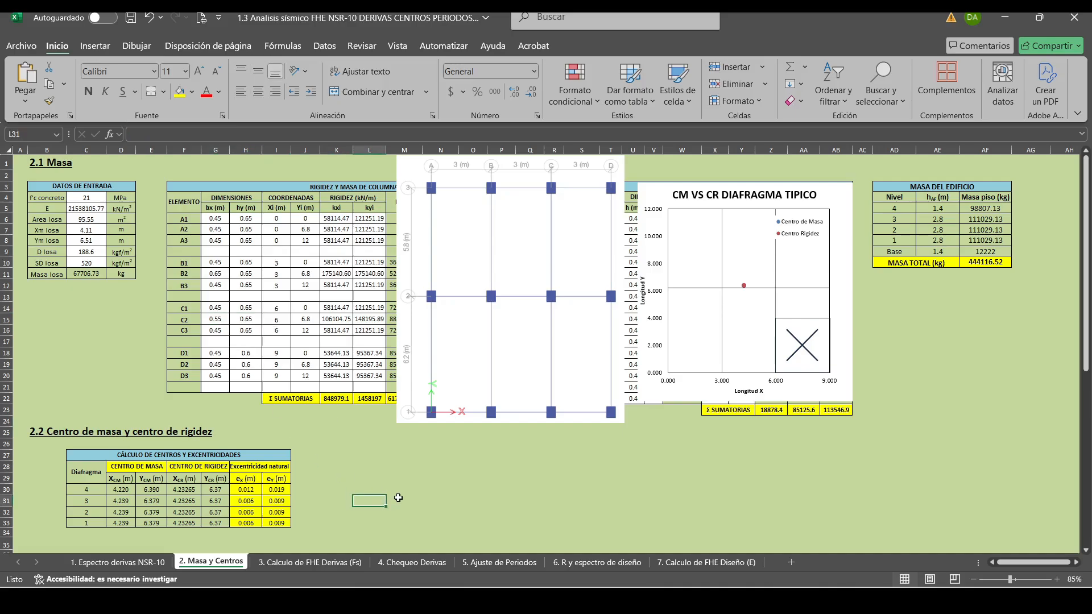
key("Right")
key("Right")
key("Right")
key("Up")
key("Up")
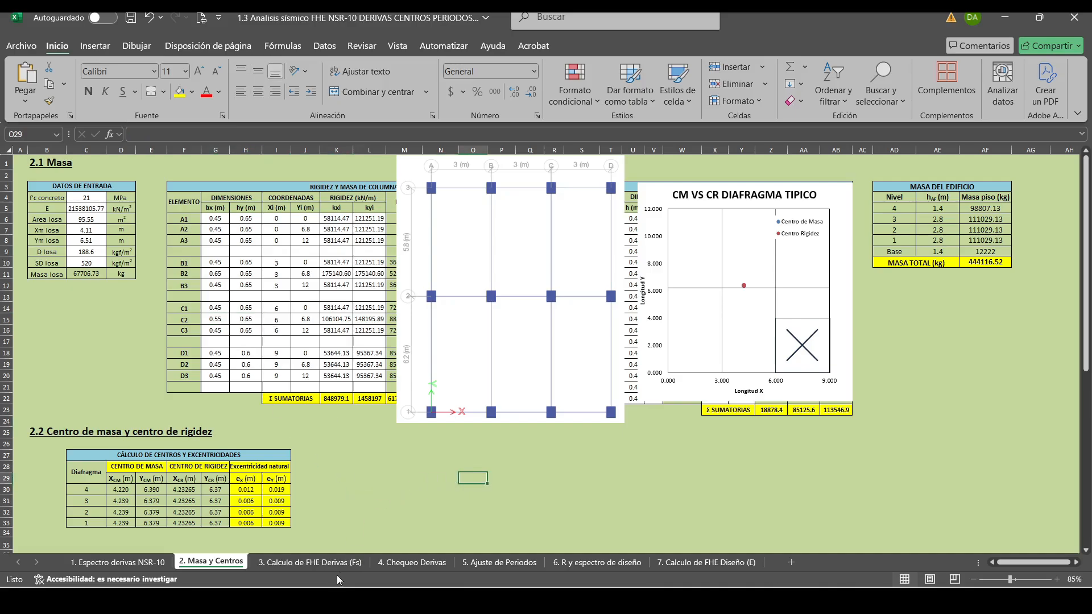
mouse_move(396, 600)
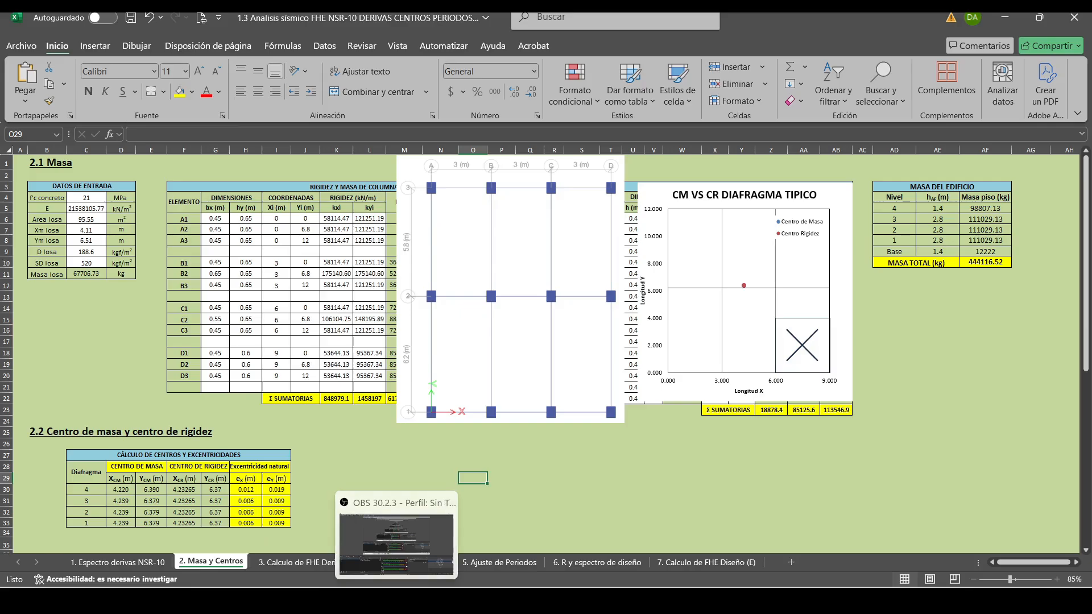
left_click(311, 562)
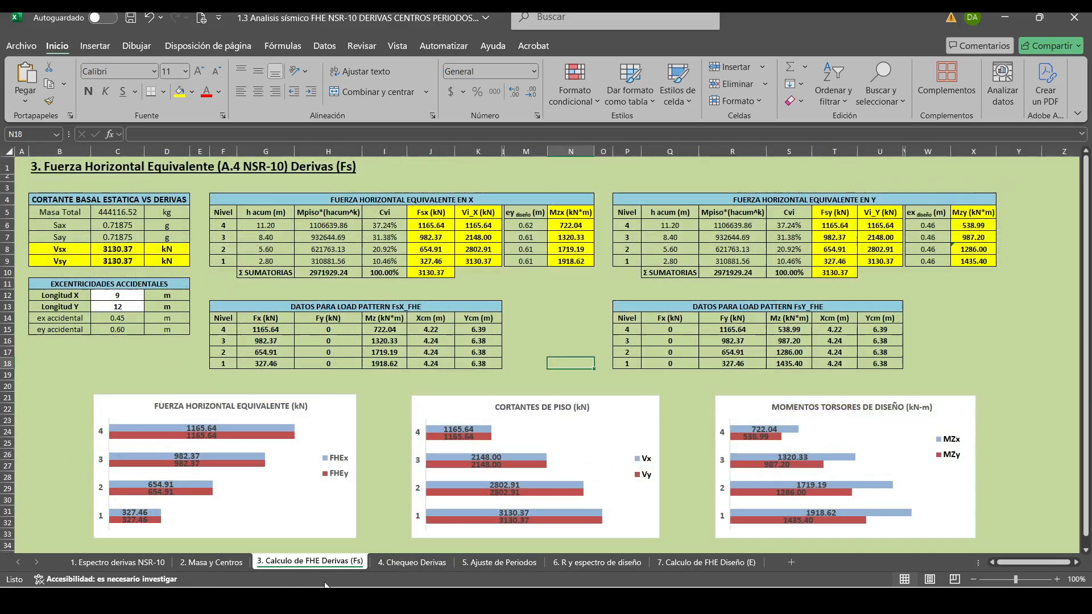
Switch to the ETABS model and unlock it for editing.
left_click(322, 600)
left_click(283, 96)
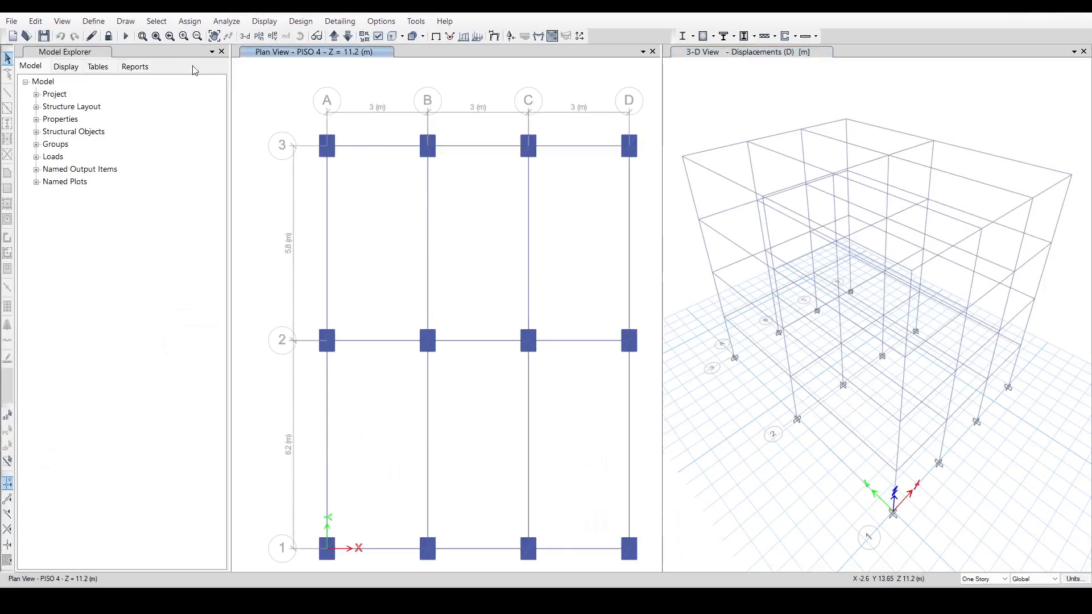
left_click(108, 37)
left_click(571, 356)
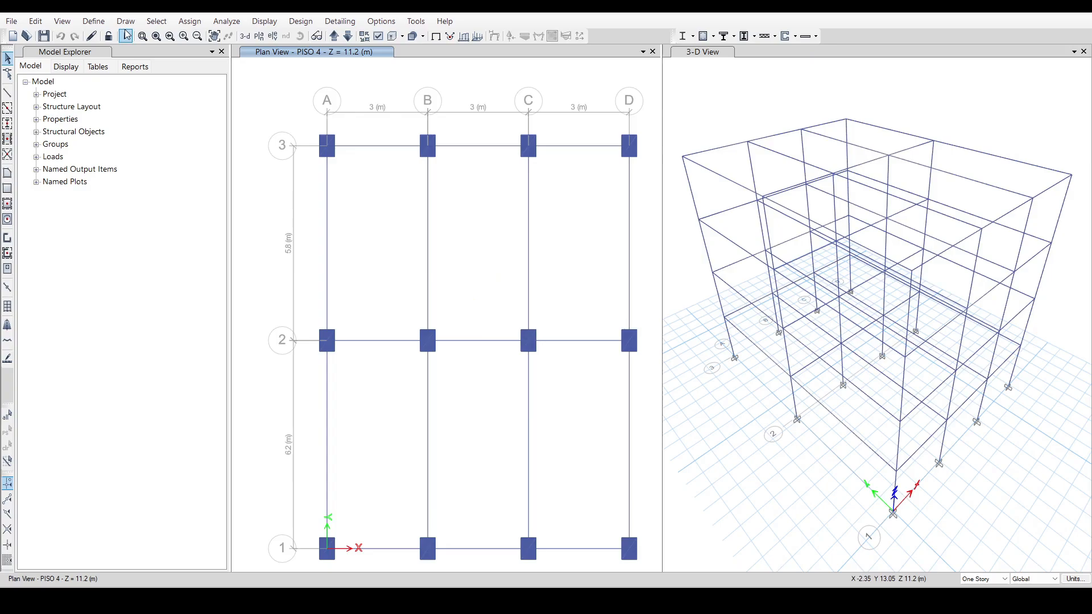
Add a copy of the C 45X65 frame section named C 45X60 with a width of 0.6 m.
left_click(93, 21)
mouse_move(131, 52)
left_click(290, 52)
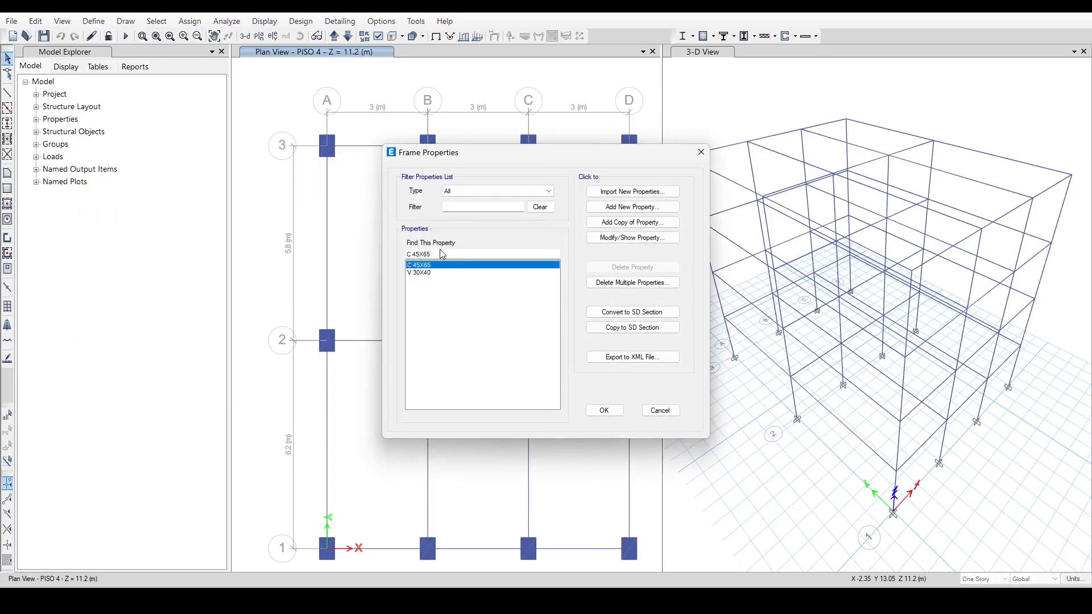
left_click(642, 222)
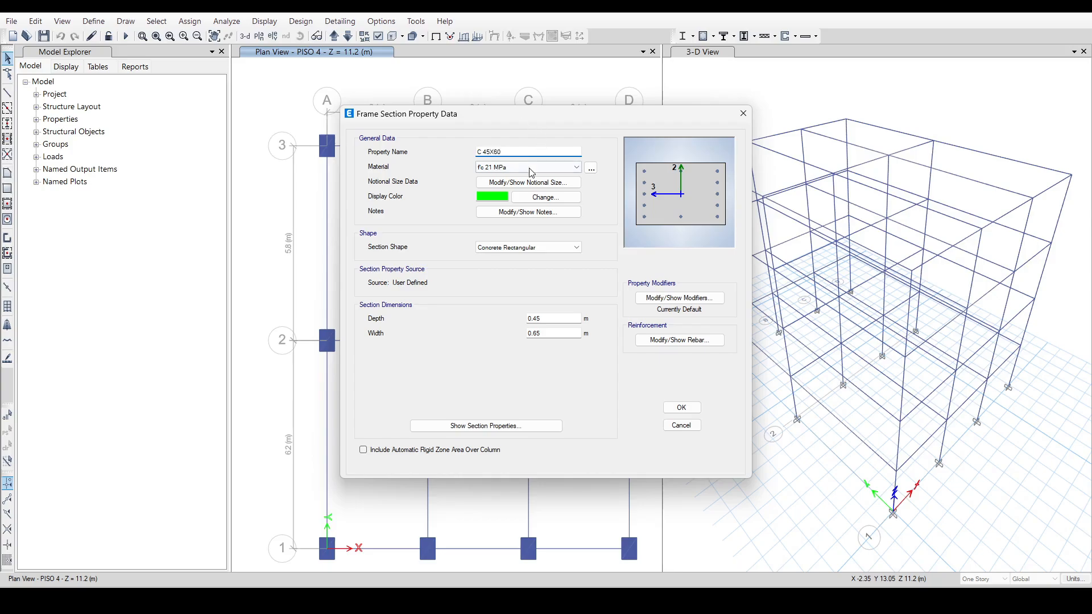
left_click(565, 333)
left_click(675, 406)
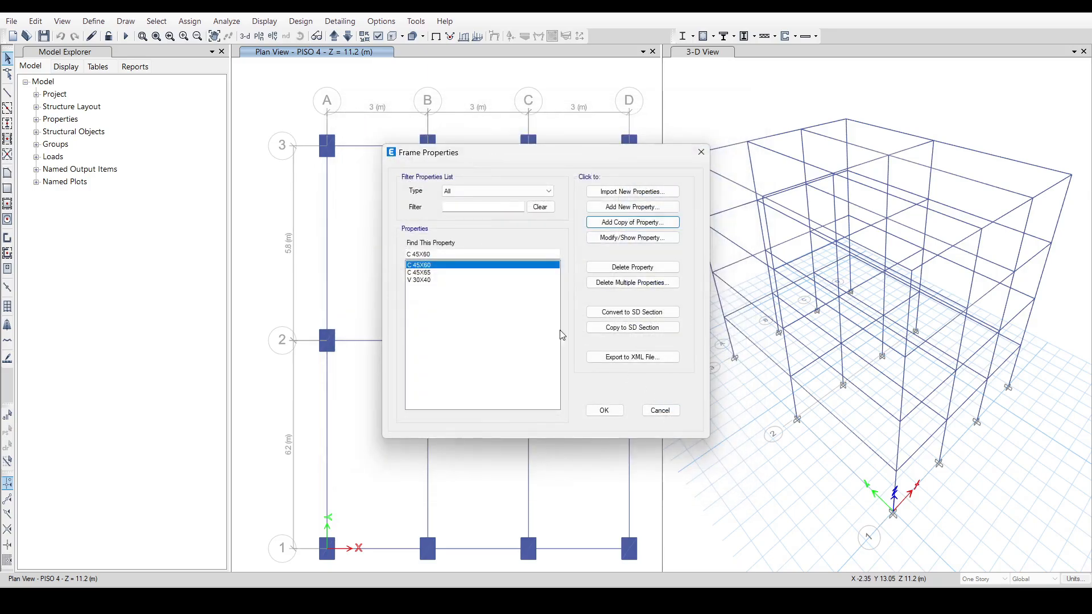
Check the column dimensions in the Excel workbook and add a C 55X65 section copy in ETABS with depth 0.55 m and width 0.65 m.
left_click(435, 273)
left_click(446, 266)
left_click(346, 600)
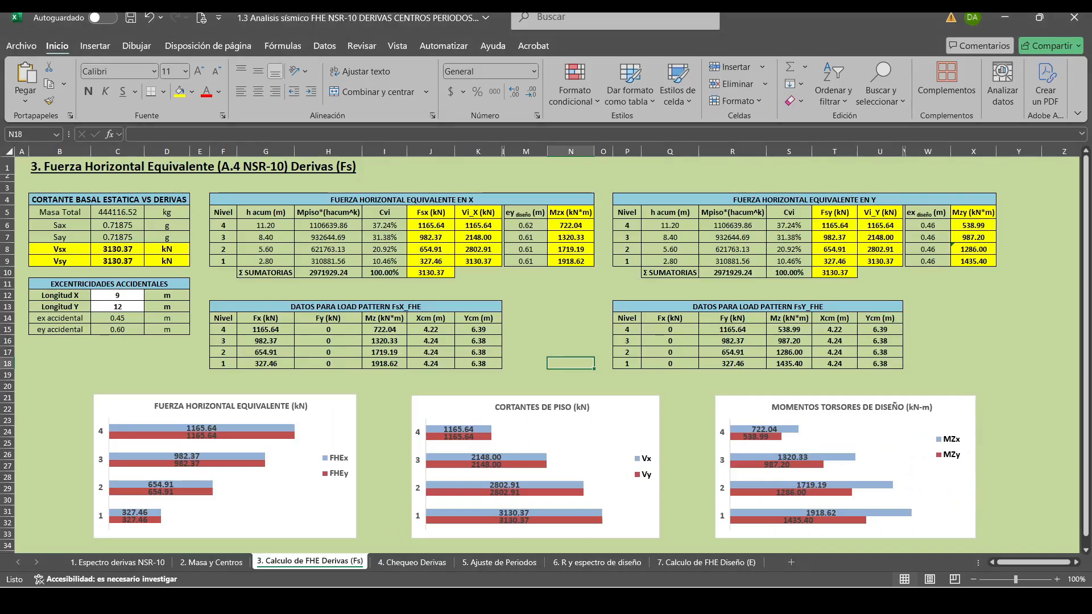
left_click(211, 562)
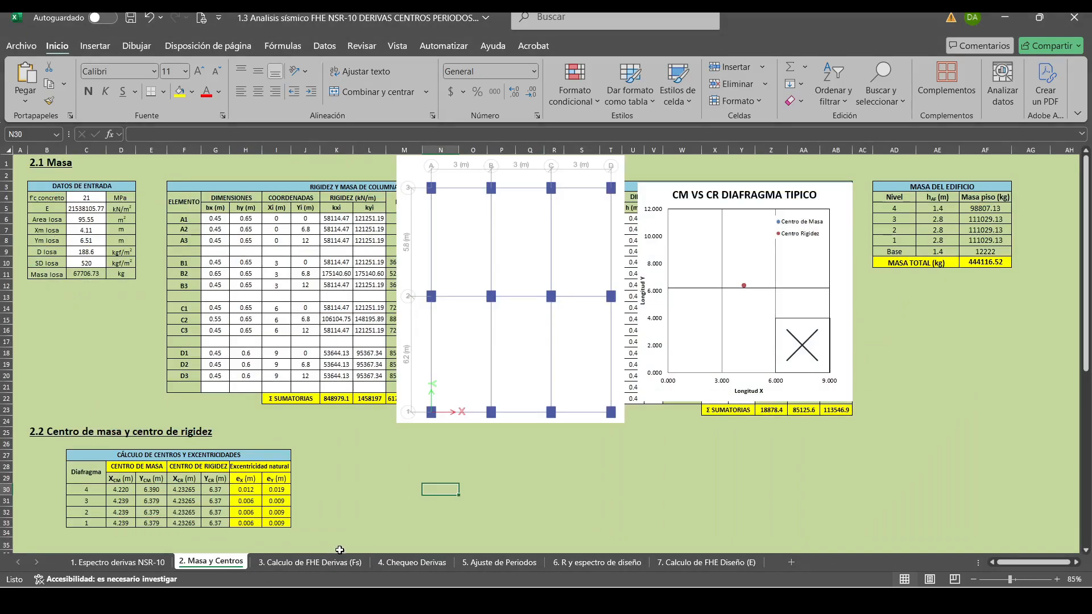
left_click(1006, 19)
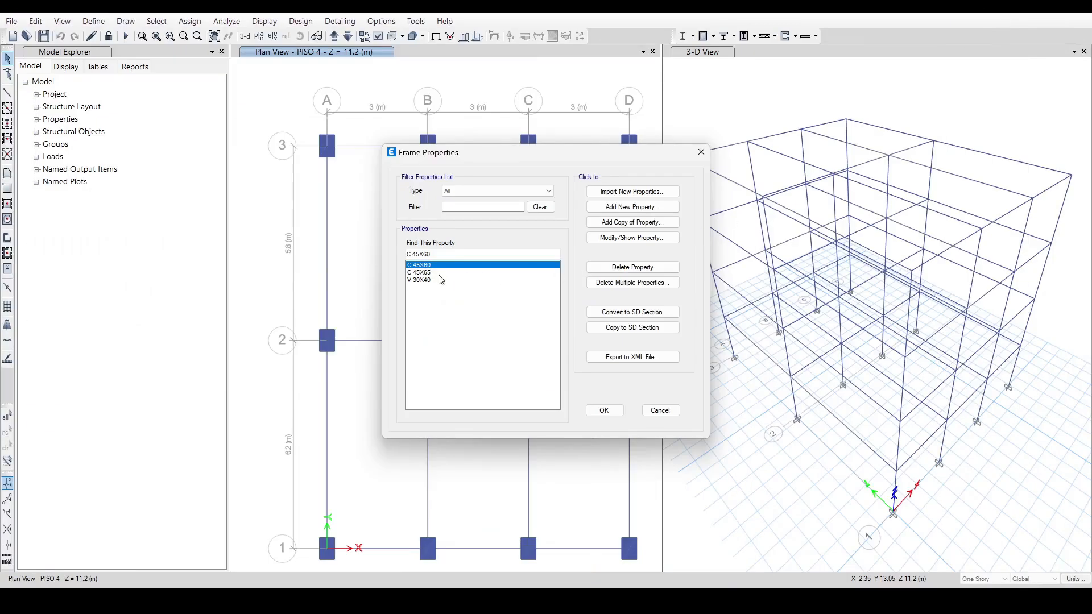
left_click(633, 222)
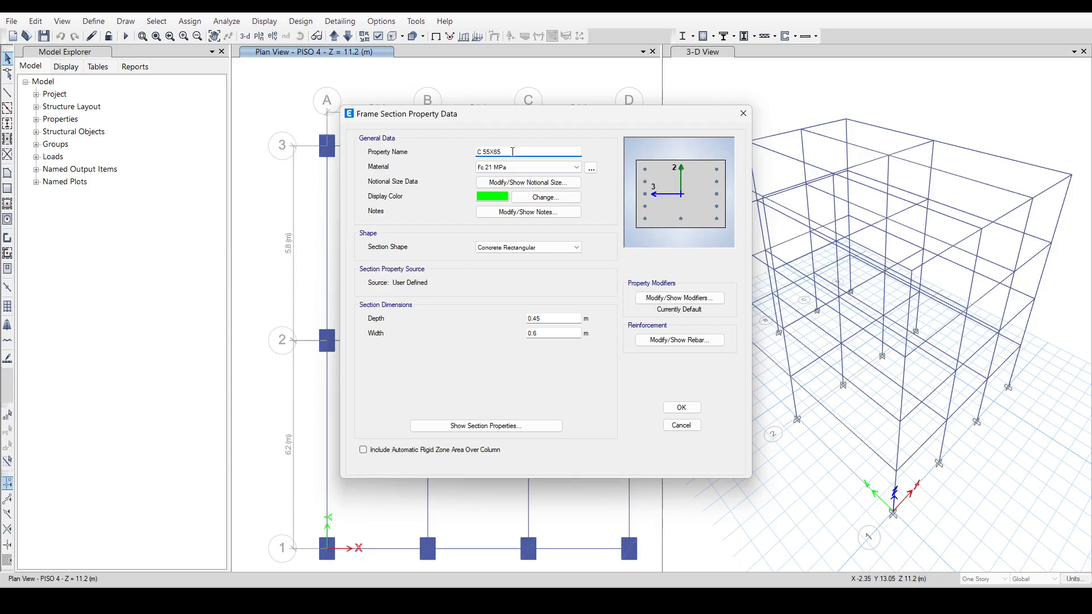
left_click(558, 319)
left_click(546, 333)
type("5")
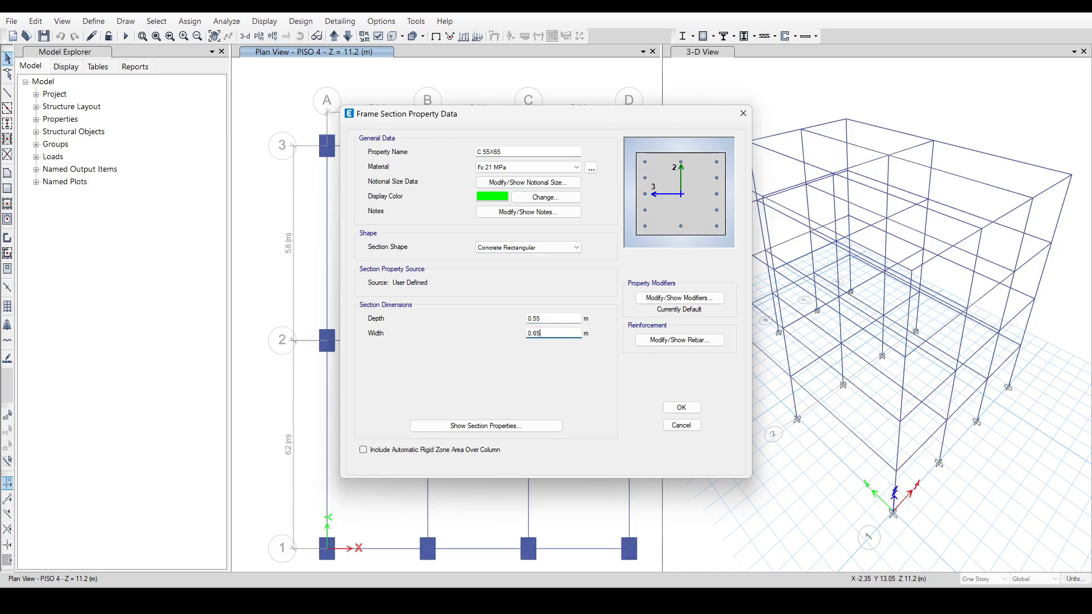
left_click(681, 408)
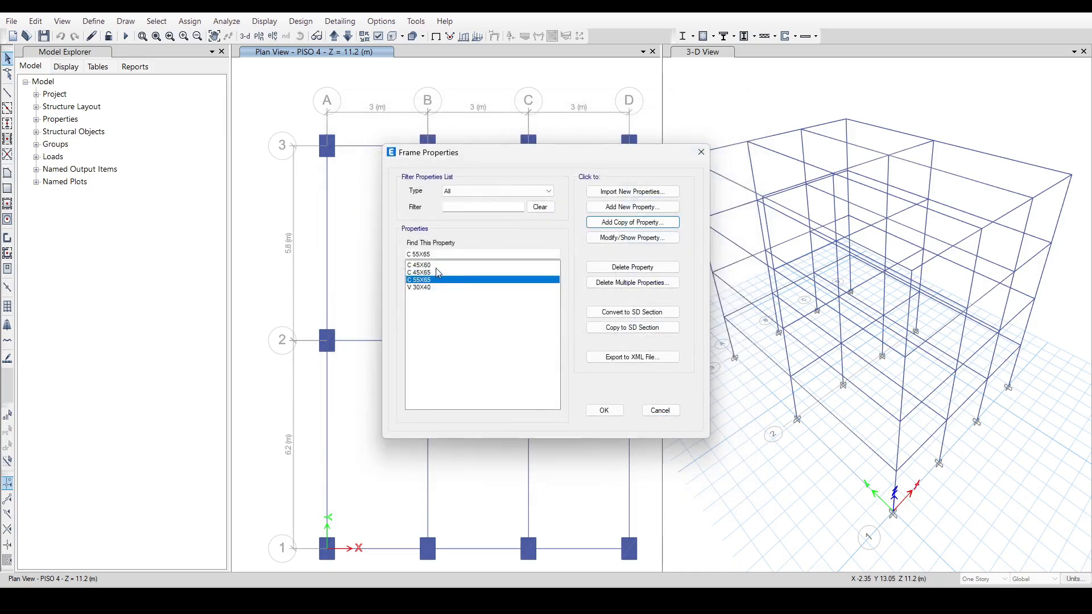
Add a copy of the C 55X65 section named C 65X65, adjust its depth to match the name, and accept the frame properties.
left_click(632, 222)
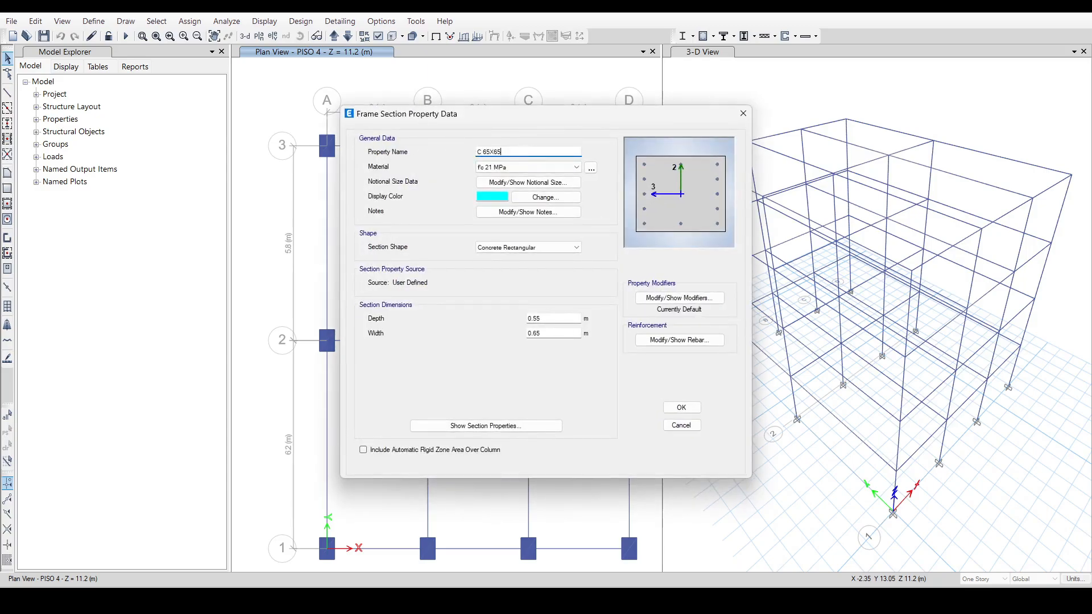
left_click(556, 319)
left_click(681, 407)
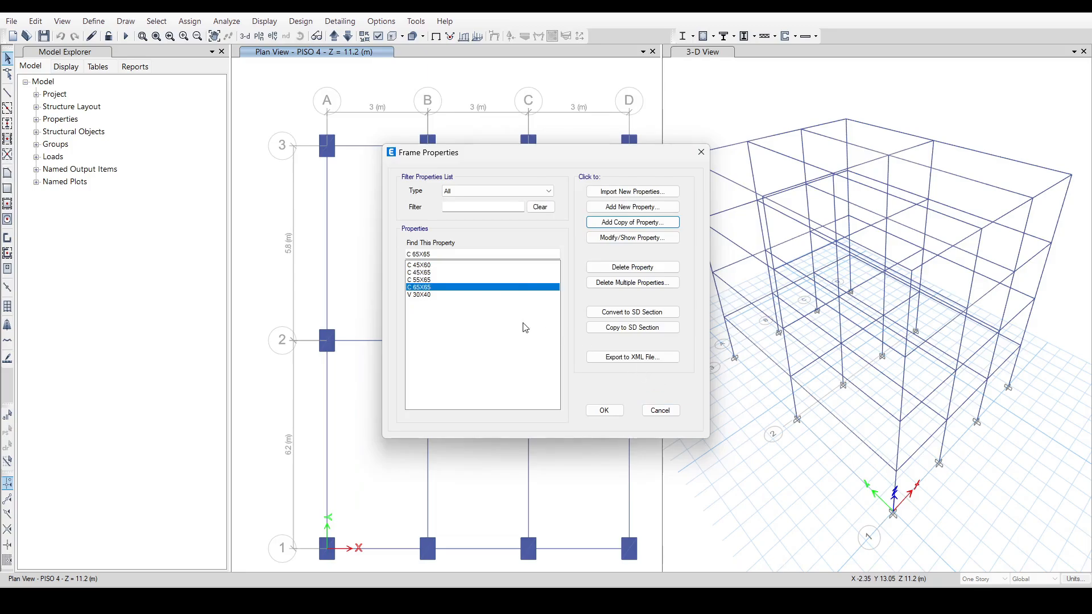
left_click(605, 411)
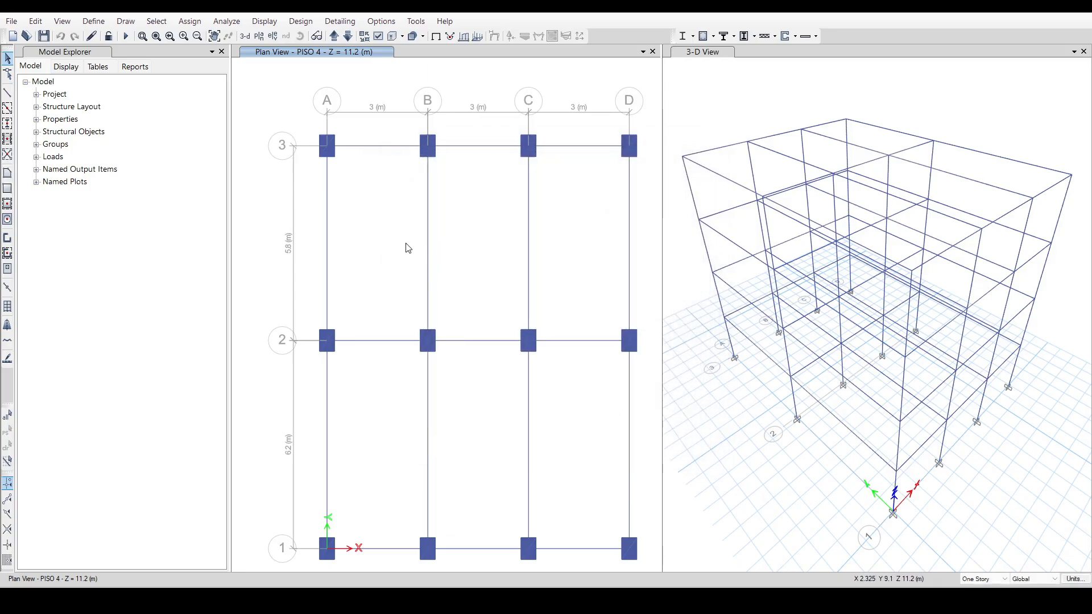
Save the model with the new column sections.
left_click(175, 80)
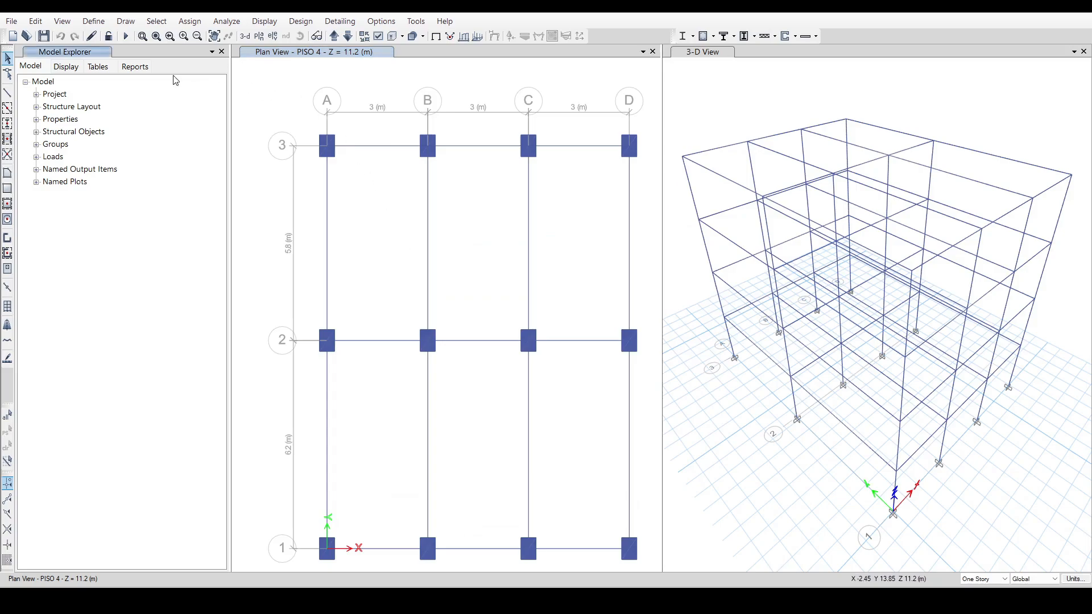
left_click(44, 36)
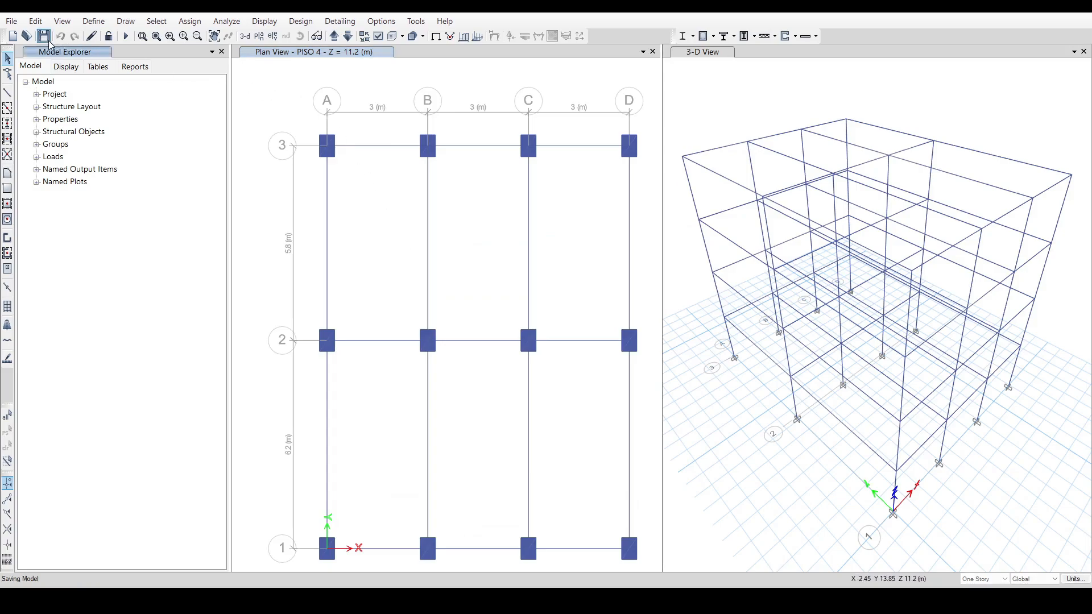
left_click(251, 75)
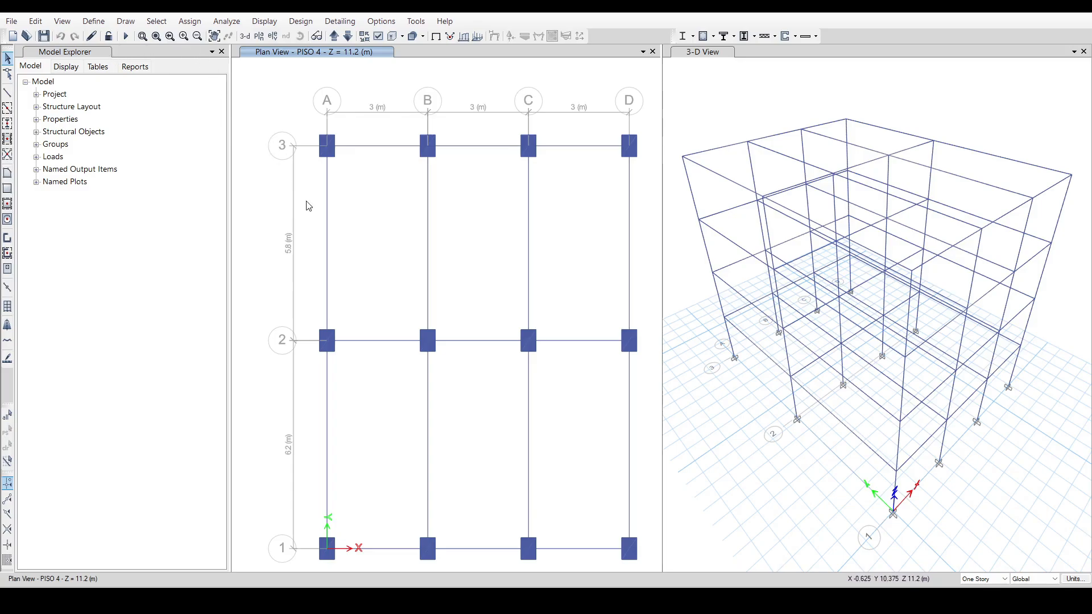
Consult the column dimensions in the Excel workbook and set the ETABS plan view scope to All Stories.
left_click(372, 599)
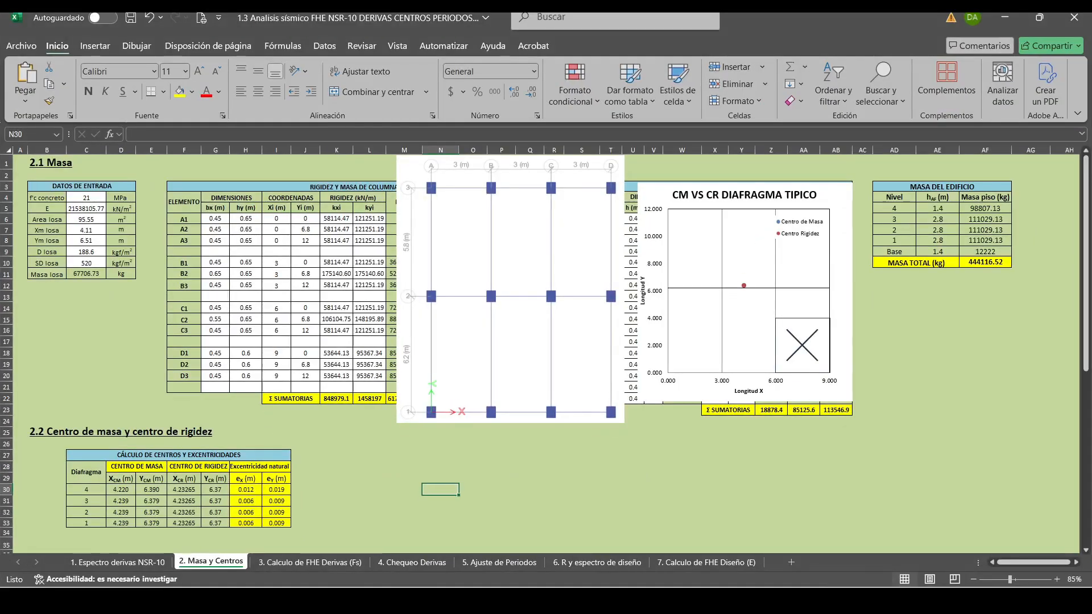
left_click(370, 599)
left_click(369, 599)
left_click(369, 599)
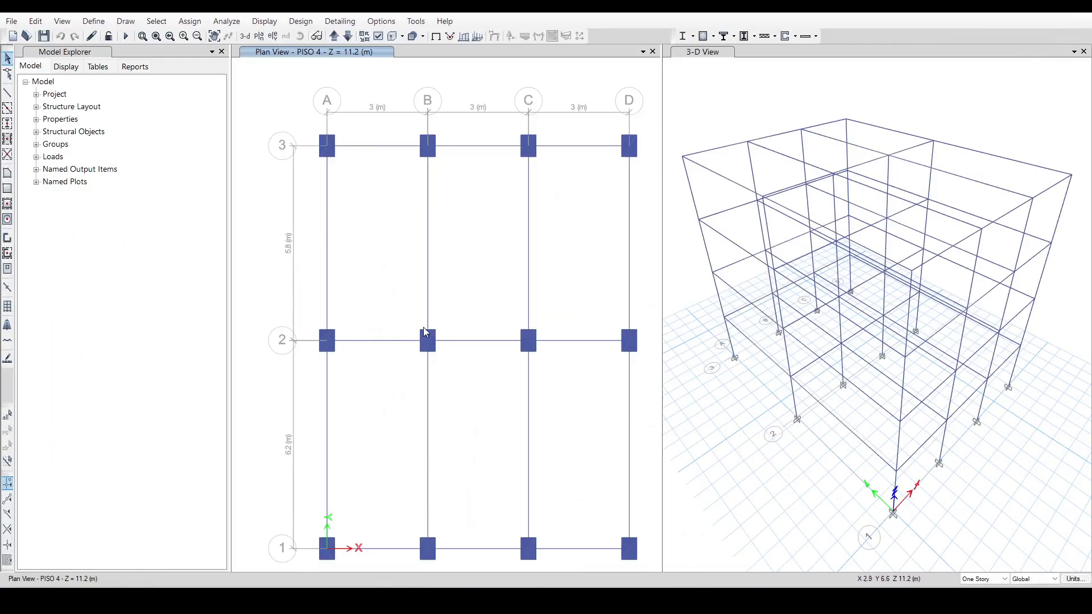
left_click(979, 579)
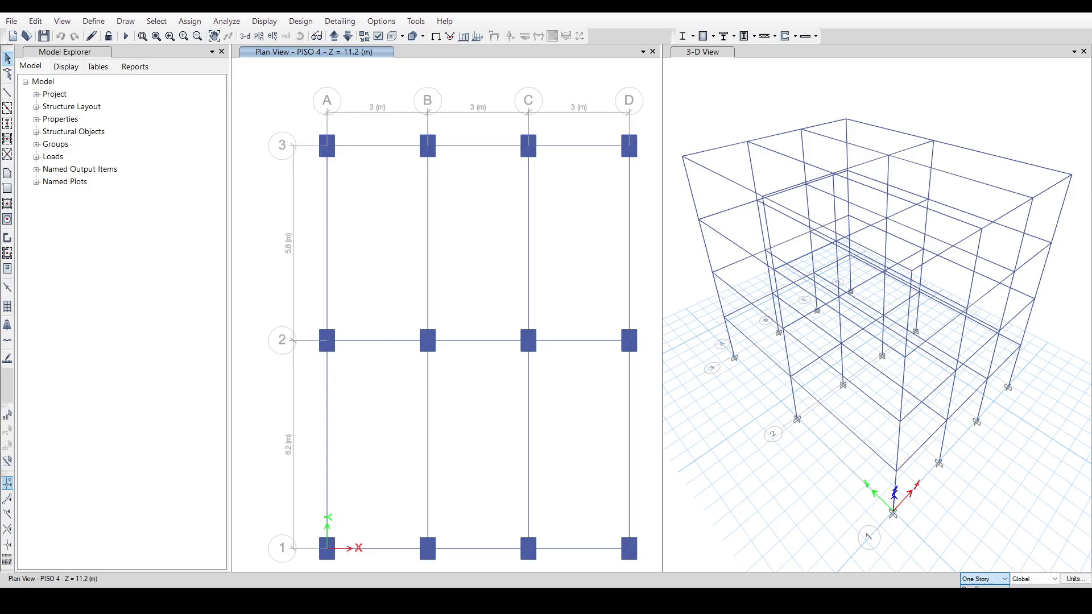
left_click(975, 596)
Assign the C 65X65 section to the column at grid B-2 on all stories.
left_click_drag(406, 321, 451, 359)
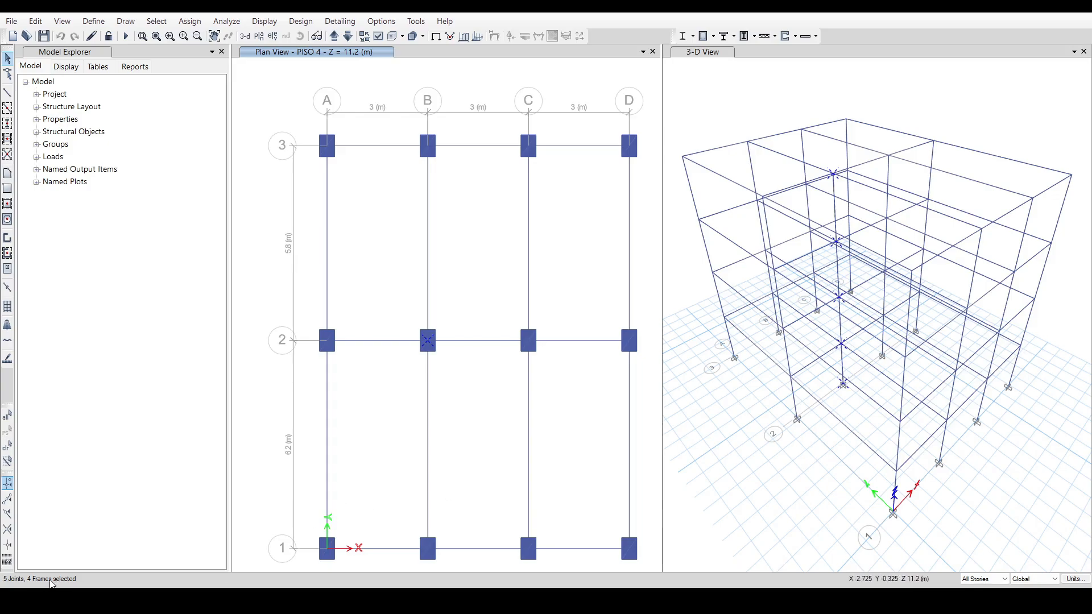
left_click(190, 21)
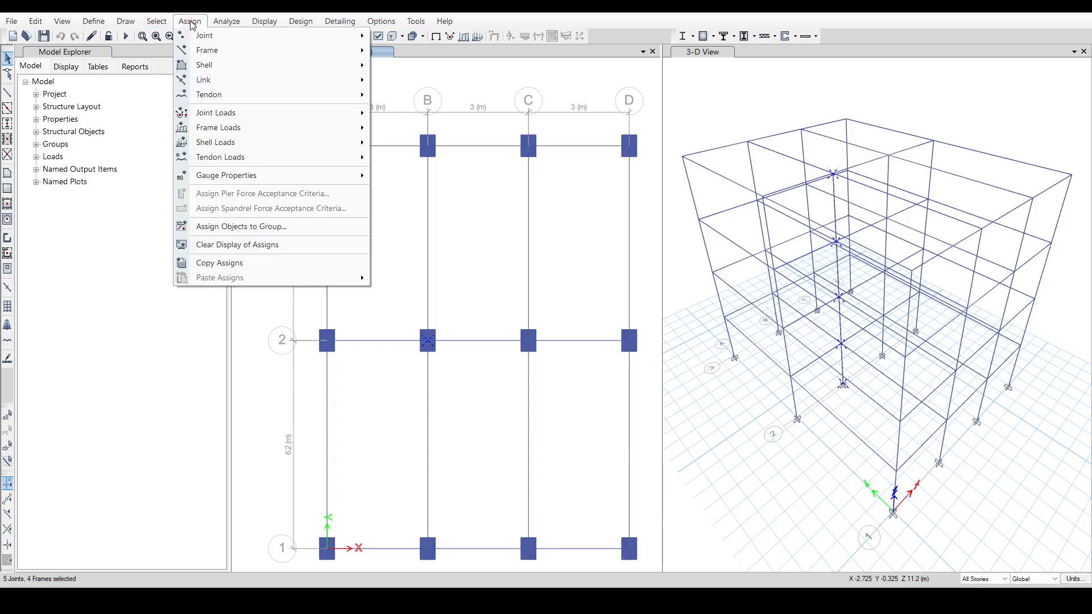
mouse_move(226, 53)
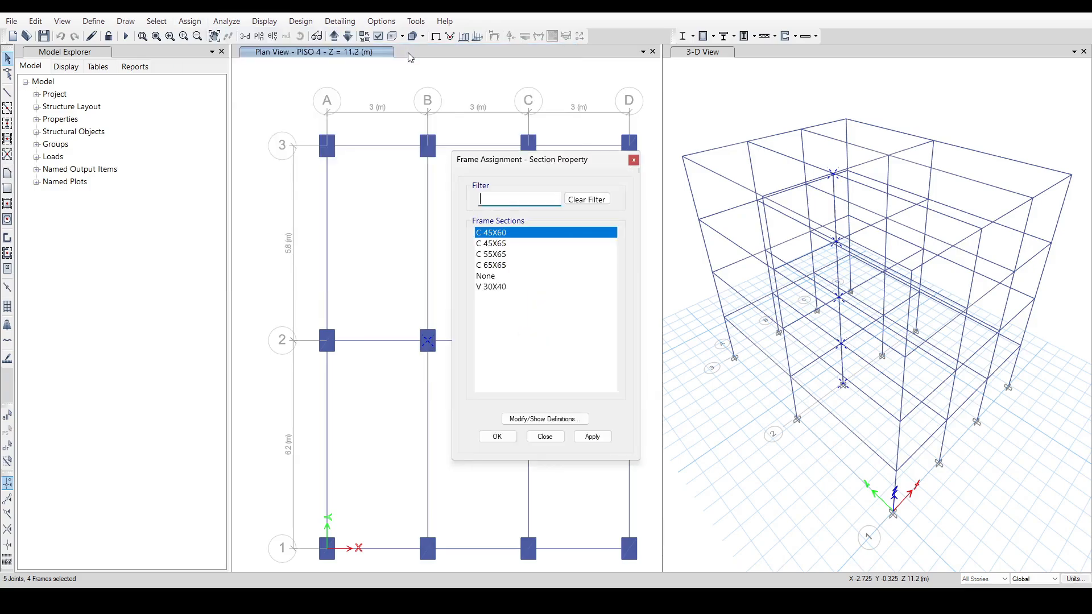
left_click(401, 50)
left_click(503, 265)
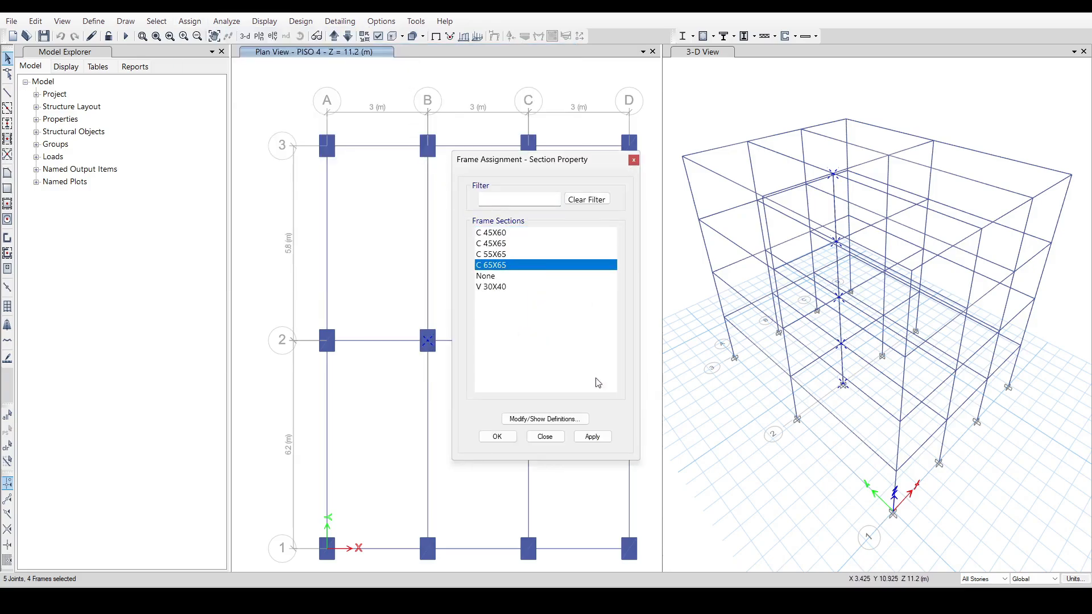
left_click(592, 437)
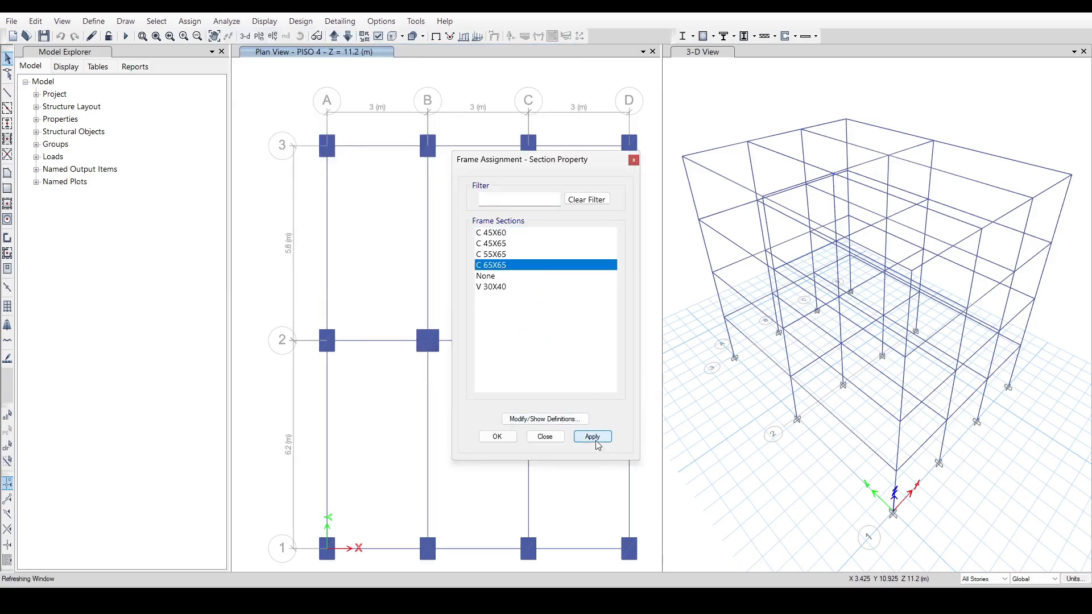
left_click(633, 162)
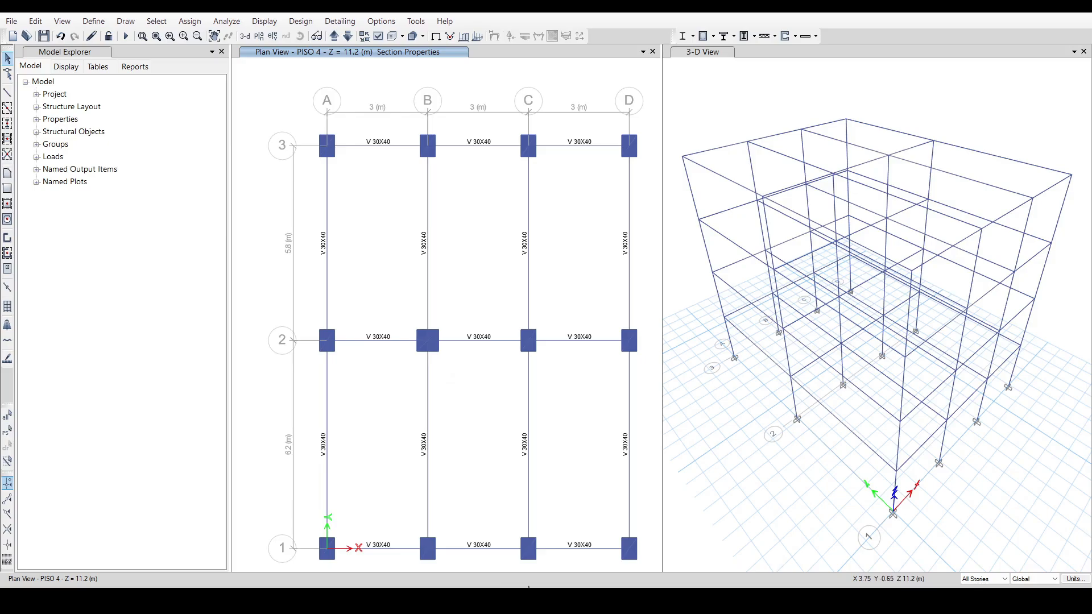
Consult the column dimensions in the Excel workbook and assign the C 45X60 section to the three columns along grid D on all stories.
left_click(346, 600)
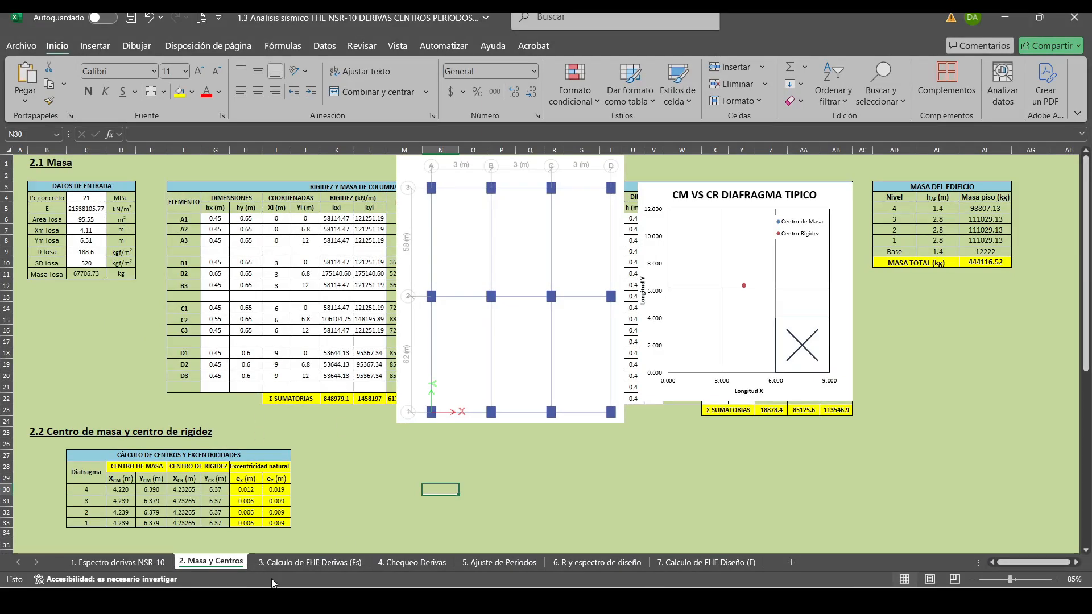
key("alt+Tab")
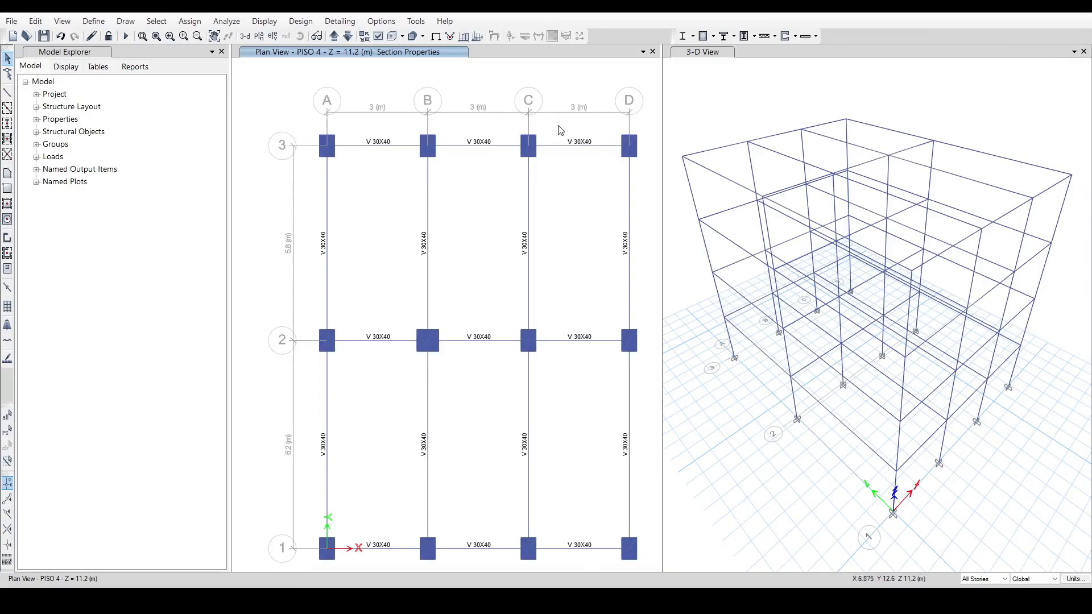
left_click_drag(619, 133, 639, 159)
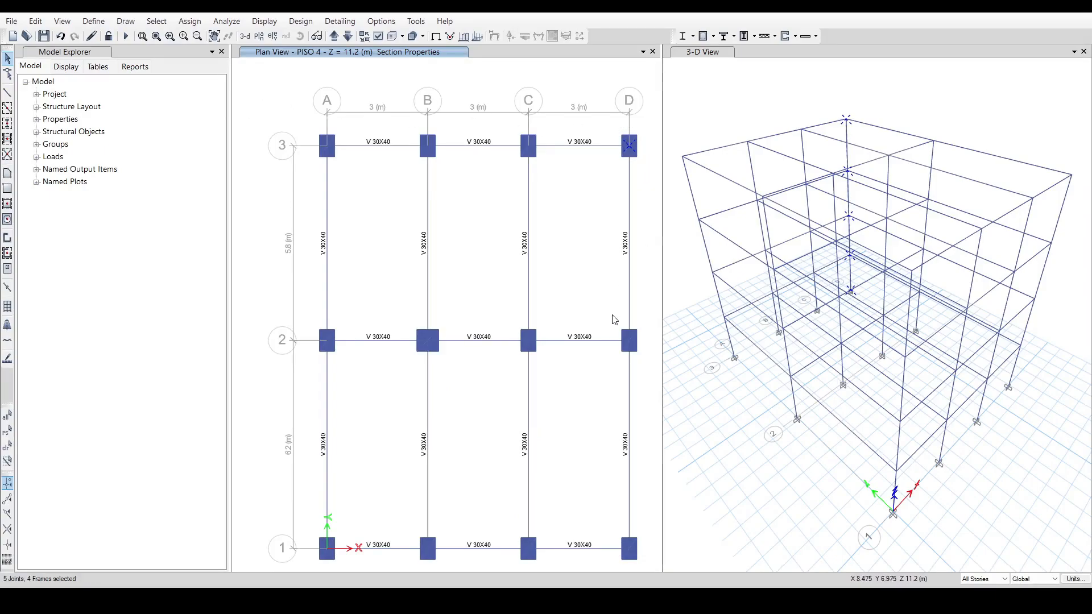
left_click_drag(611, 323, 643, 366)
left_click_drag(617, 531, 651, 575)
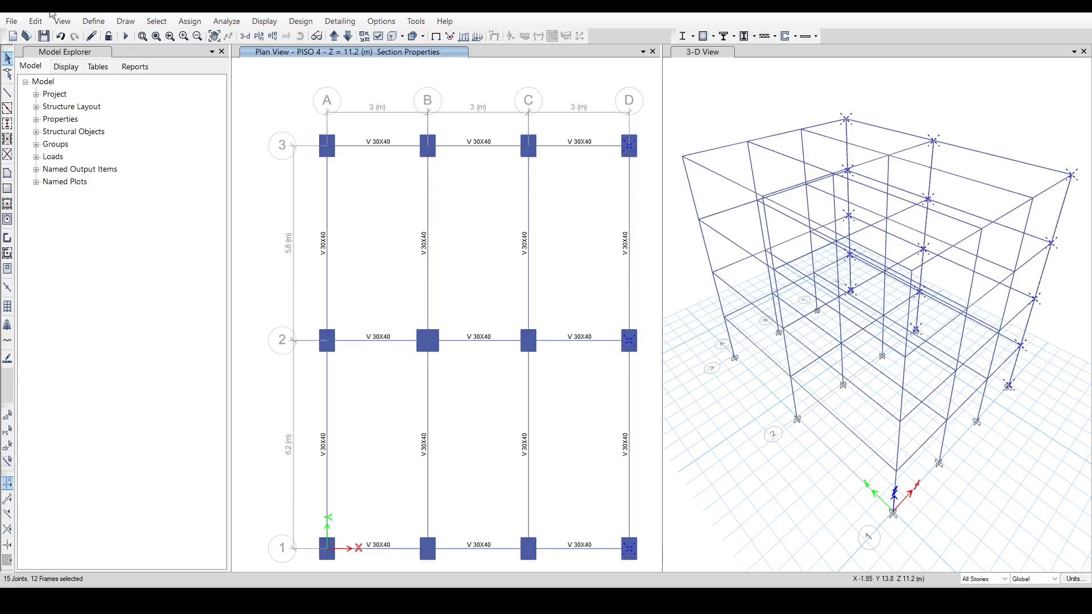
left_click(181, 23)
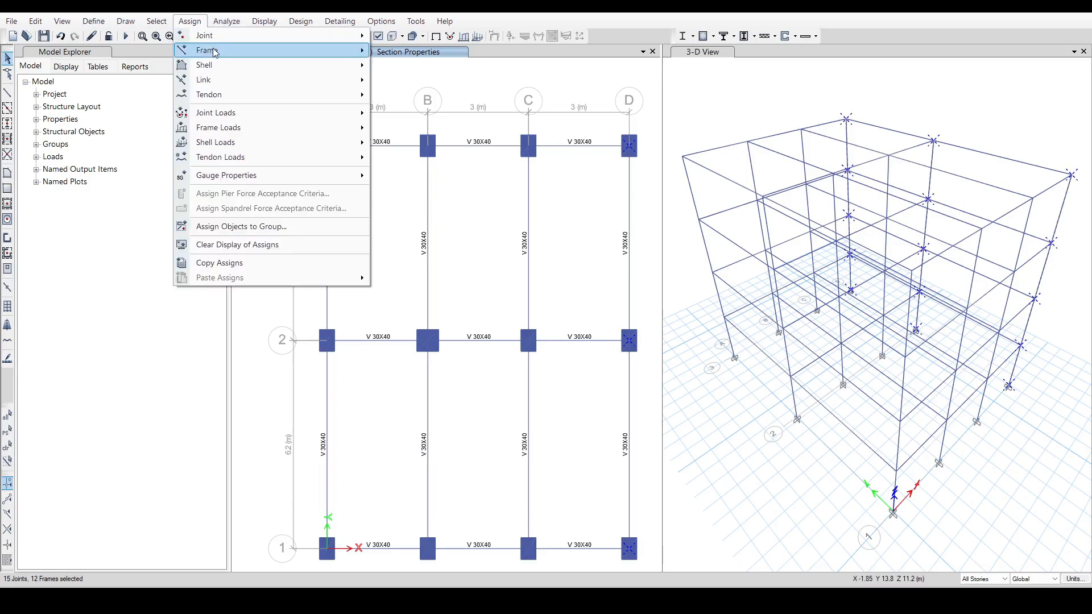
mouse_move(239, 50)
left_click(413, 51)
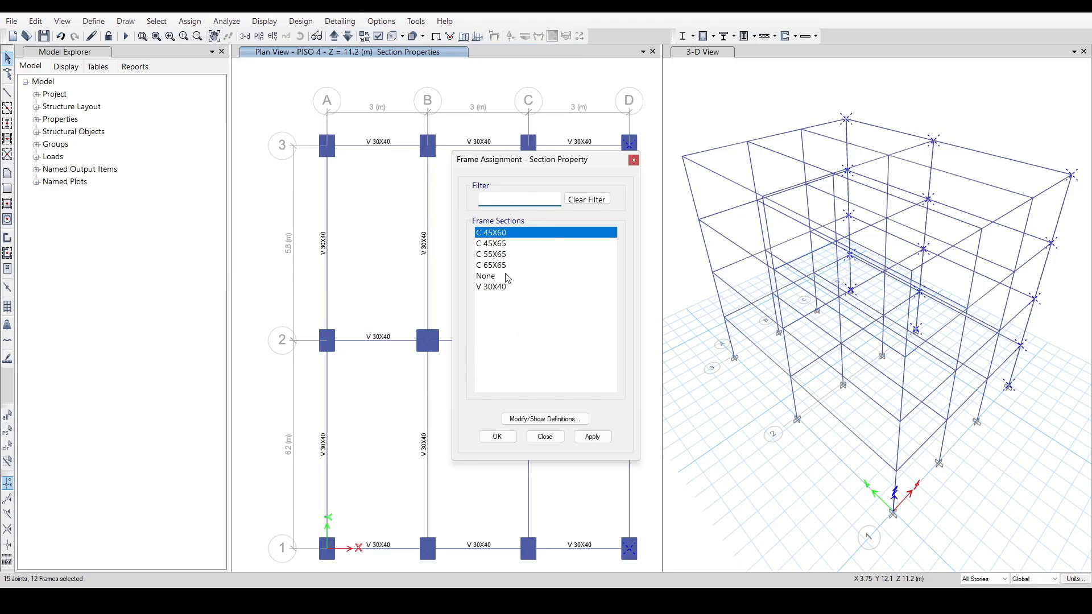
left_click(601, 441)
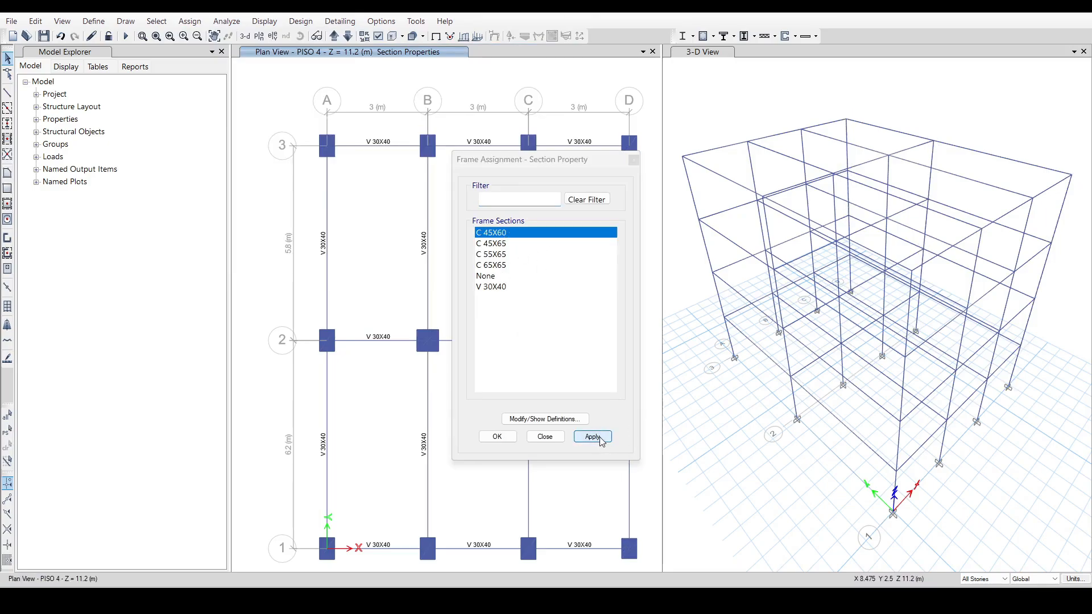
left_click(634, 160)
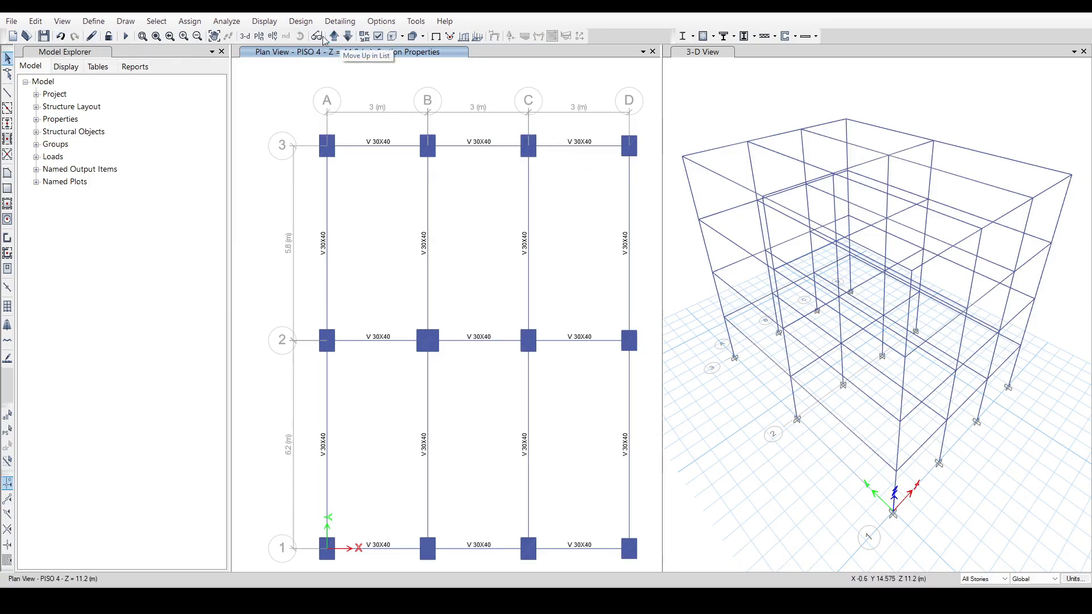
Check the column sections in elevations A, B and C against the dimensions in the Excel workbook.
left_click(273, 36)
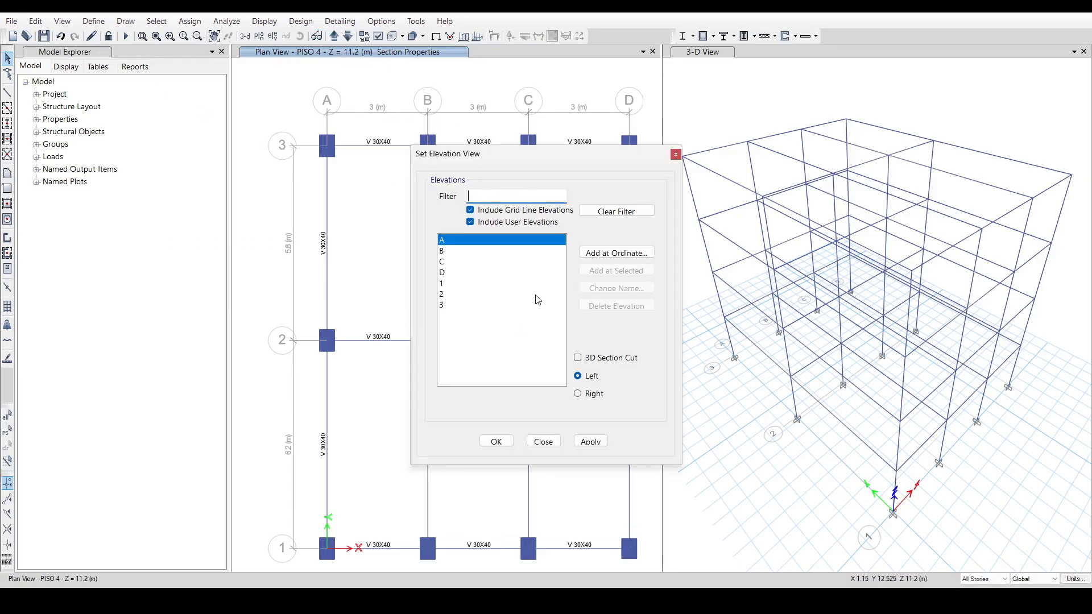
left_click(590, 441)
left_click(675, 154)
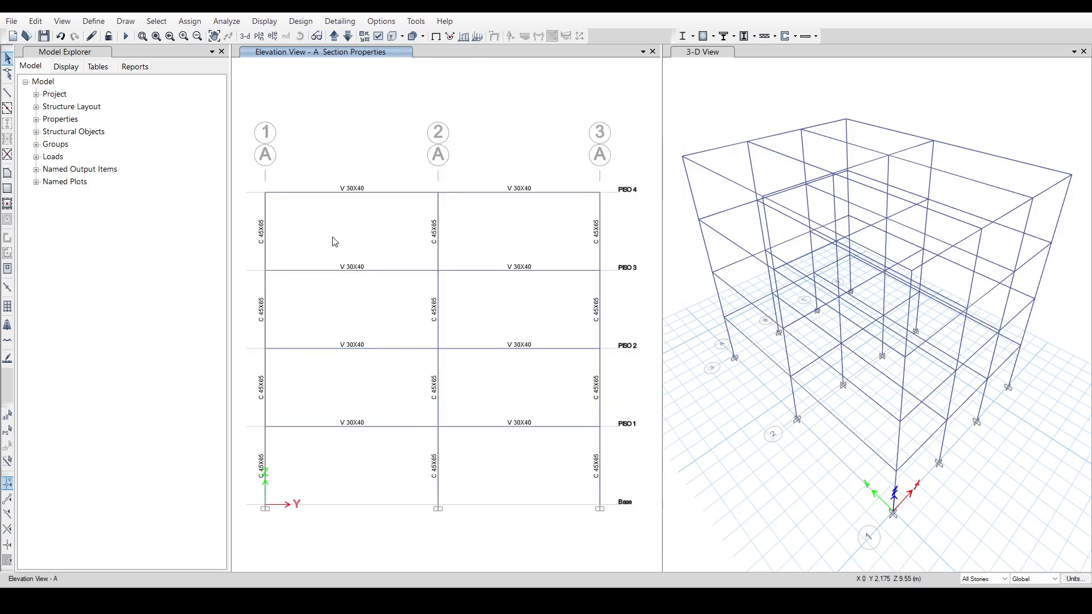
left_click(334, 37)
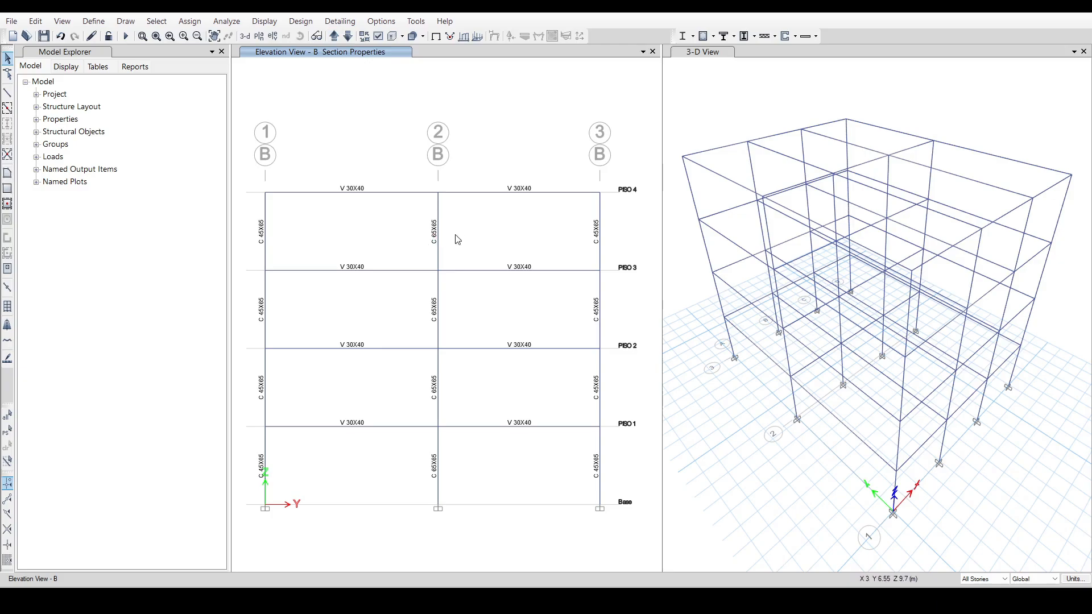
left_click(334, 36)
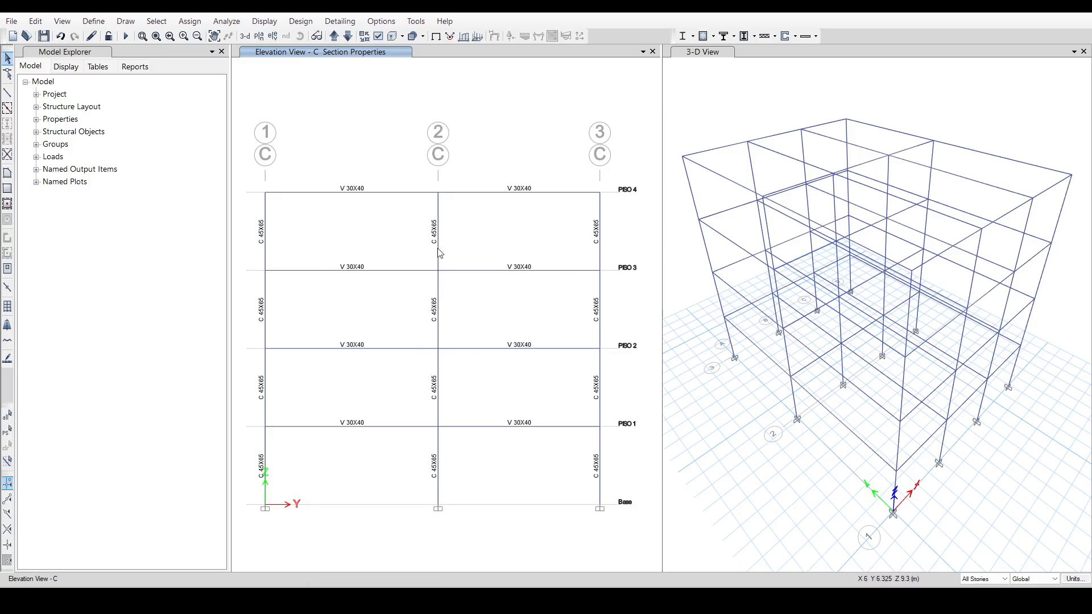
key("alt+Tab")
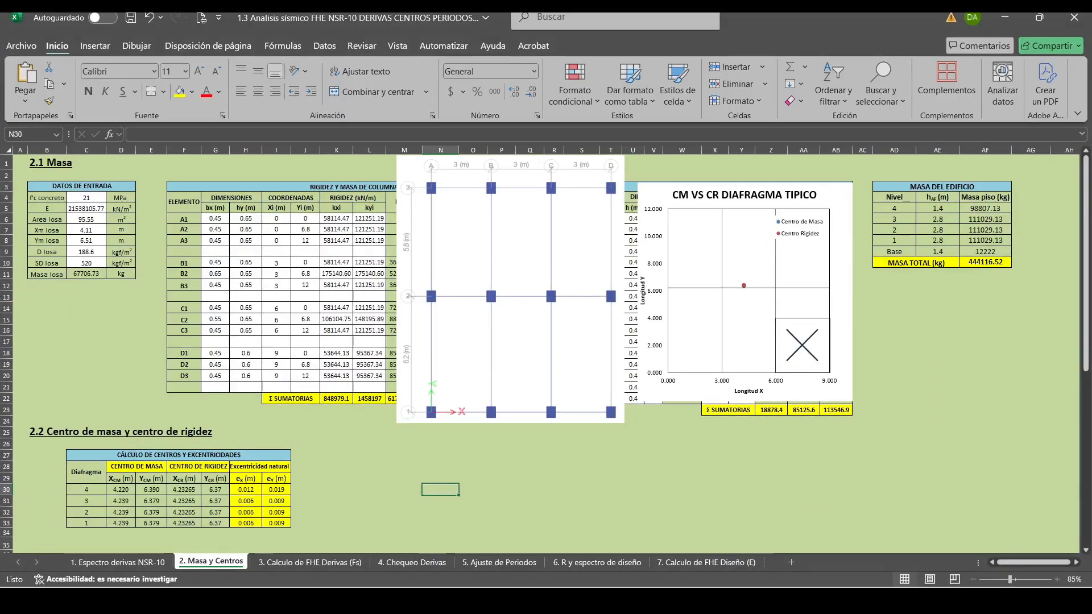
key("alt+Tab")
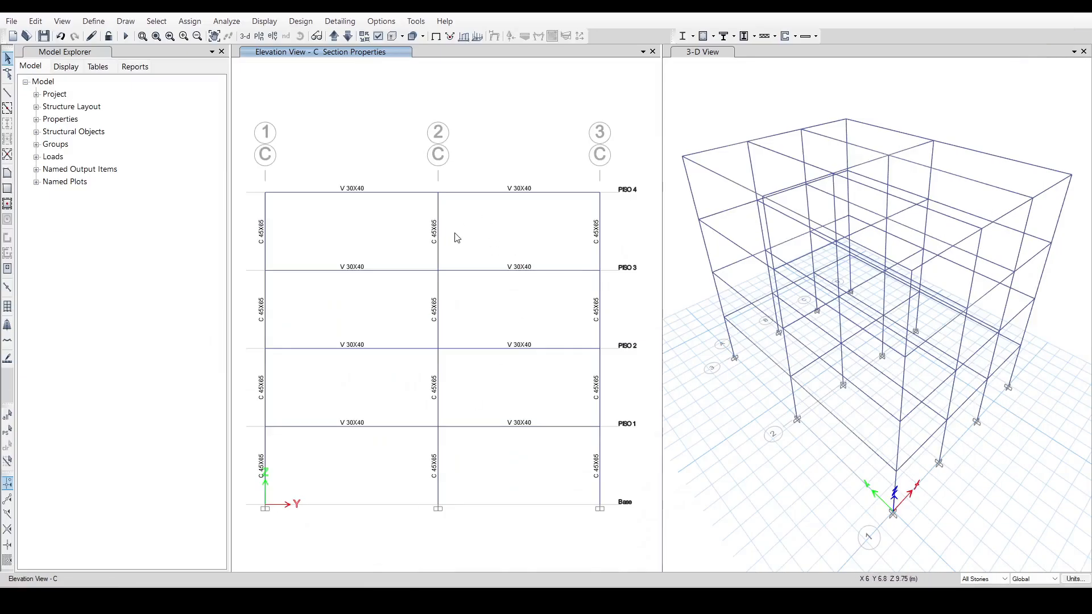
Assign the C 55X65 section to the column at grid C-2 on all four stories in elevation C.
left_click_drag(426, 230, 423, 229)
left_click(190, 21)
mouse_move(267, 50)
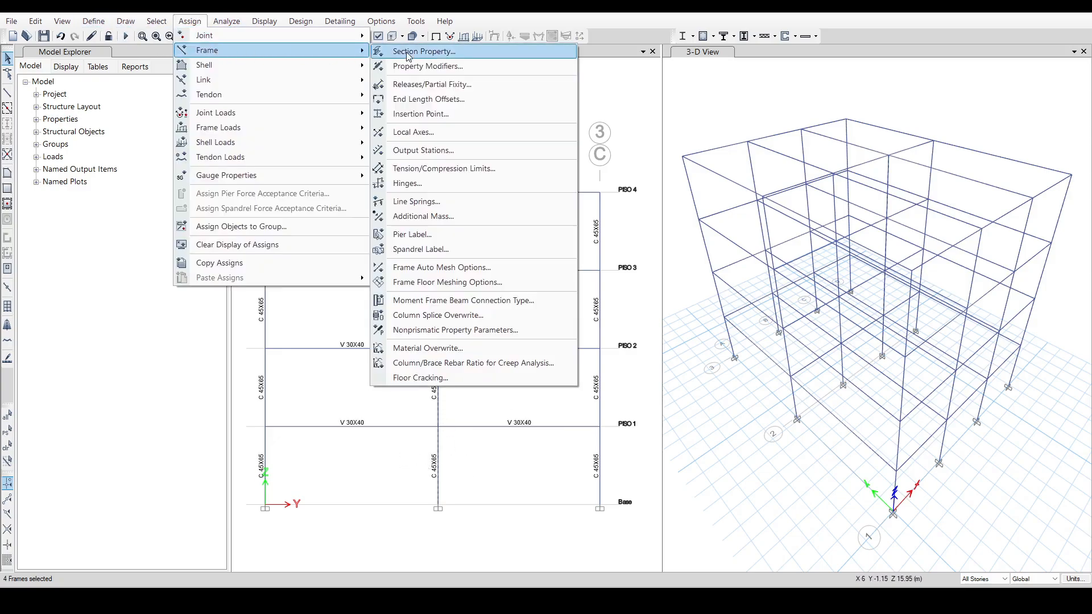
left_click(407, 51)
left_click(505, 256)
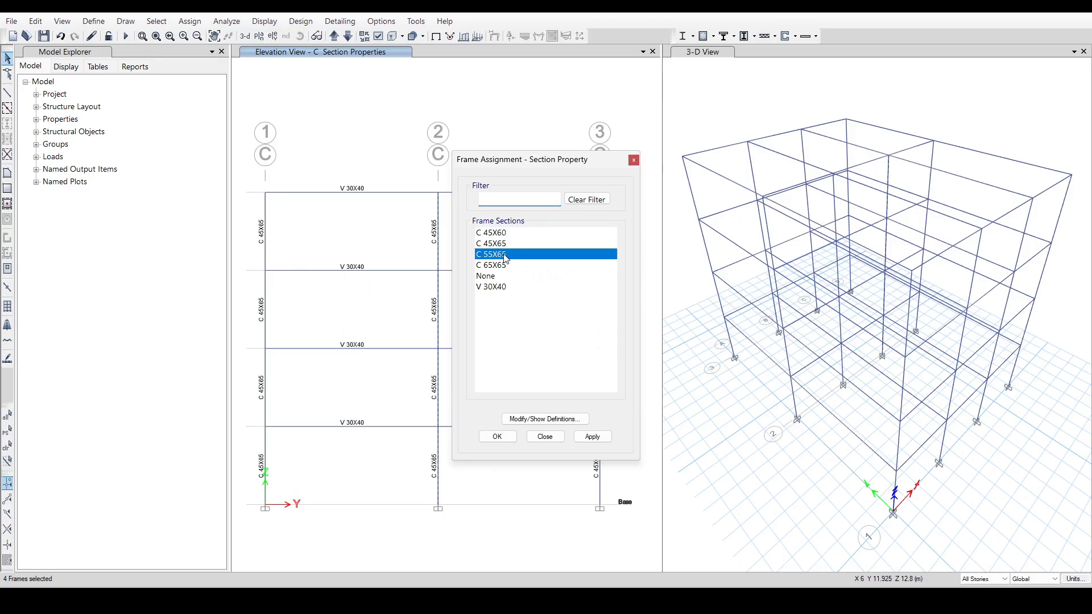
left_click(592, 437)
left_click(633, 161)
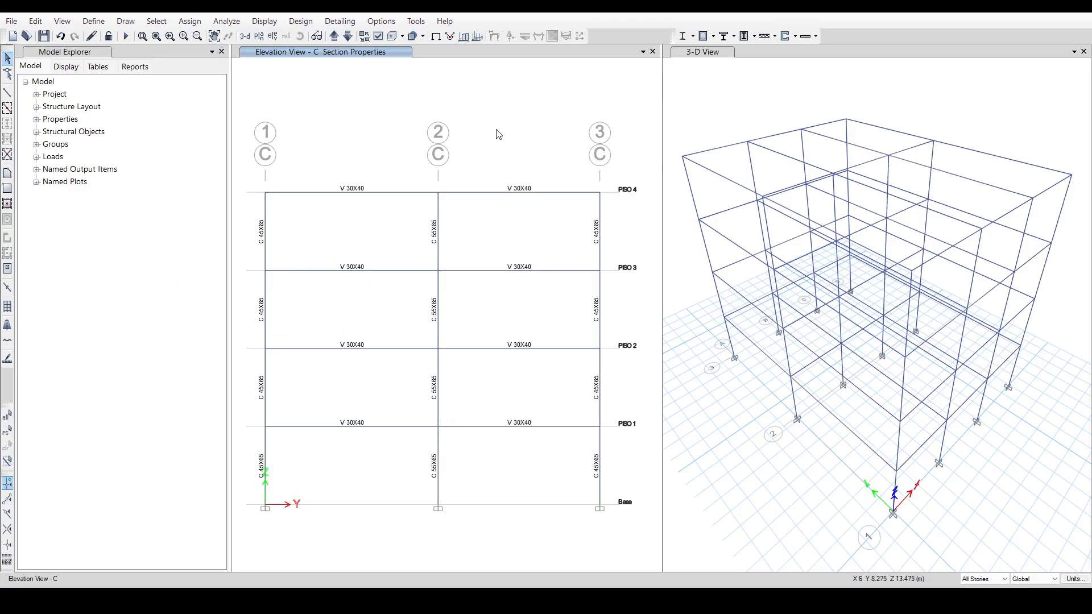
Review the column sections in elevation D and return to the PISO 1 plan view.
left_click(335, 37)
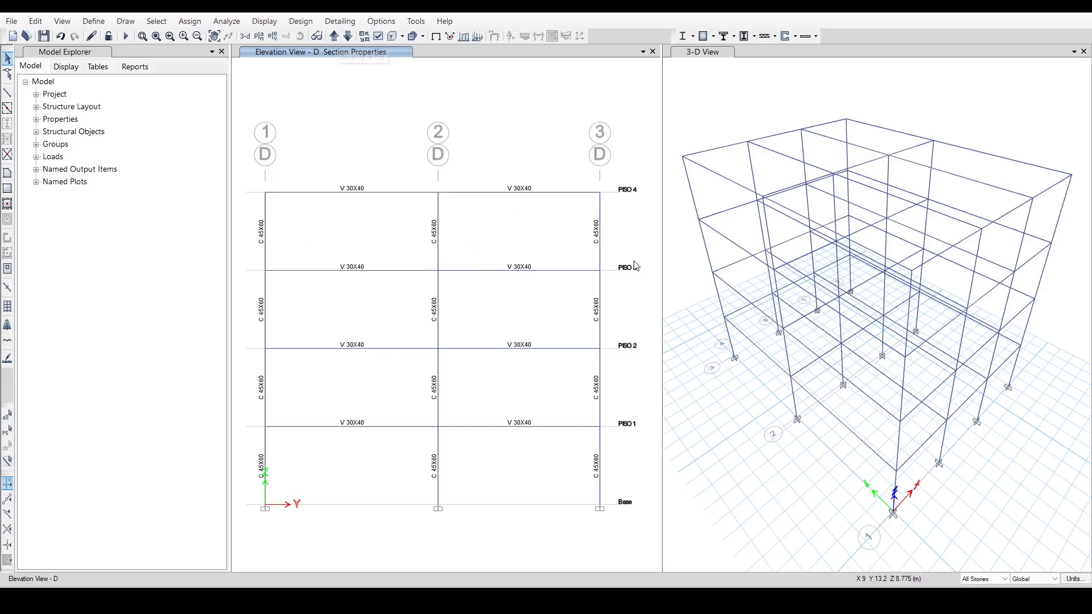
left_click(260, 37)
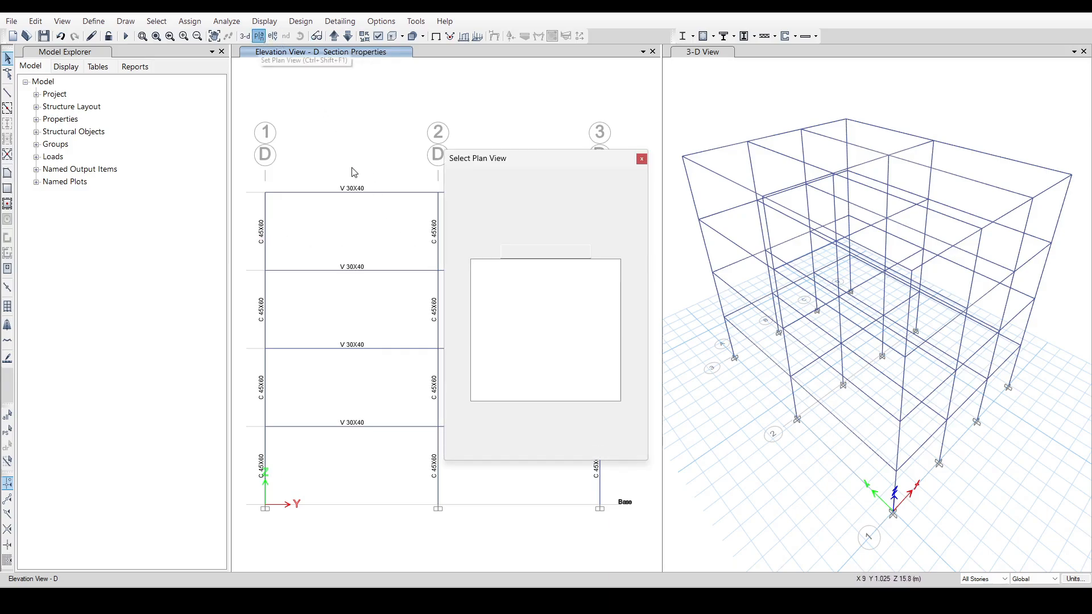
left_click(502, 299)
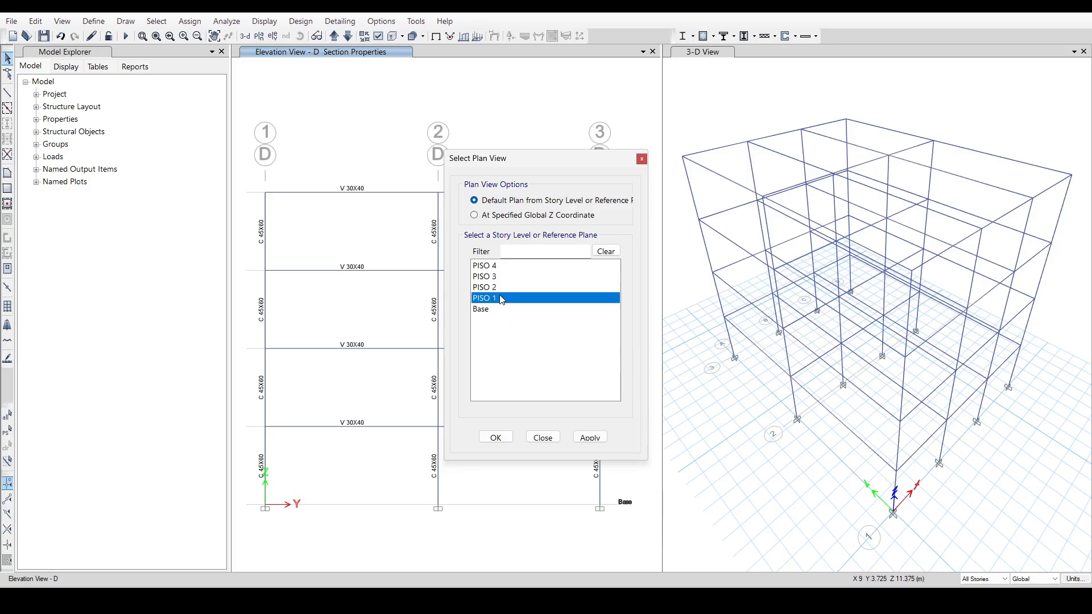
left_click(590, 438)
left_click(495, 437)
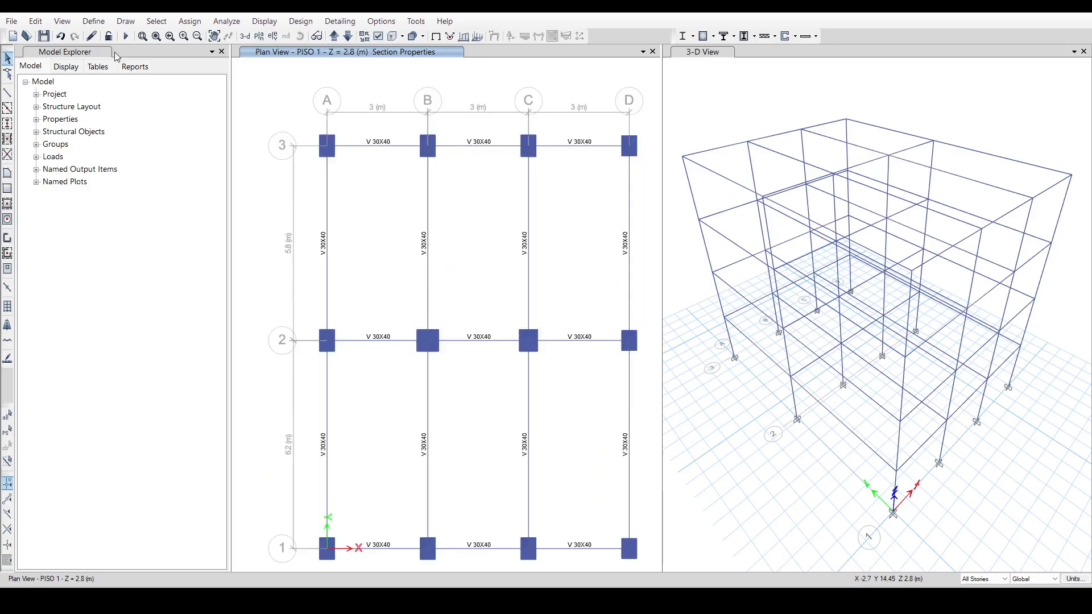
Update the Fsx_FHE load pattern's user diaphragm loads with the FsX_FHE forces, moments and ordinates copied from the workbook's 3. Calculo de FHE Derivas (Fs) sheet.
left_click(94, 21)
left_click(131, 256)
left_click(367, 307)
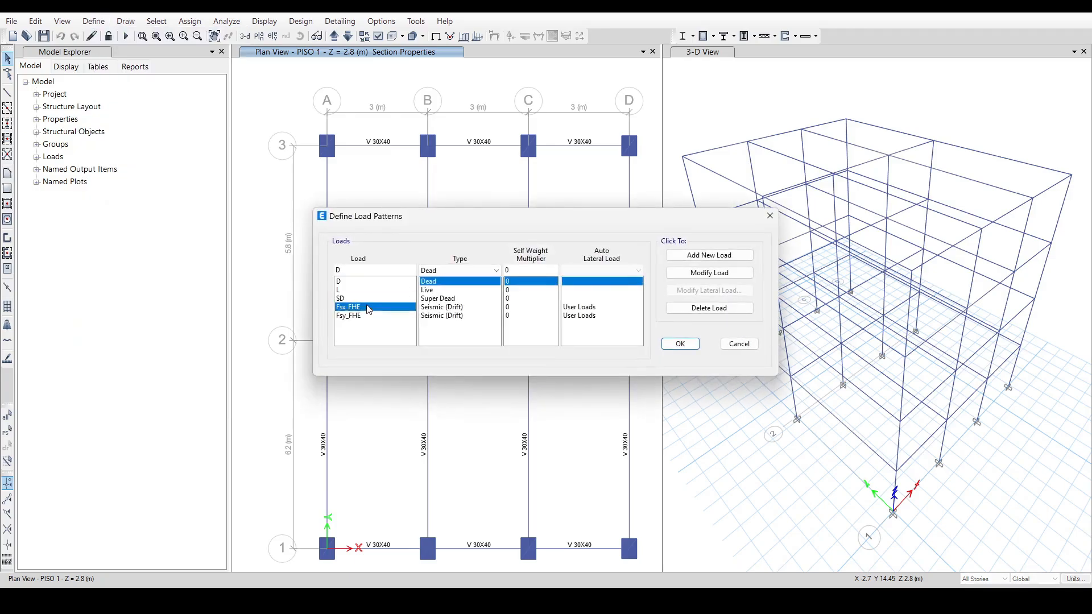
left_click(709, 289)
key("alt+Tab")
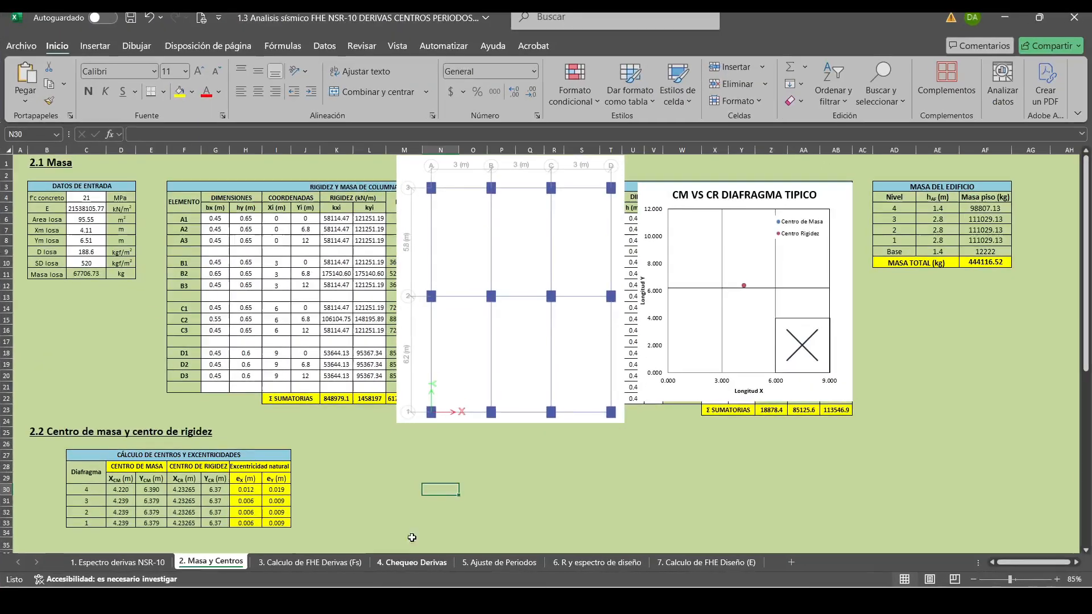
left_click(309, 562)
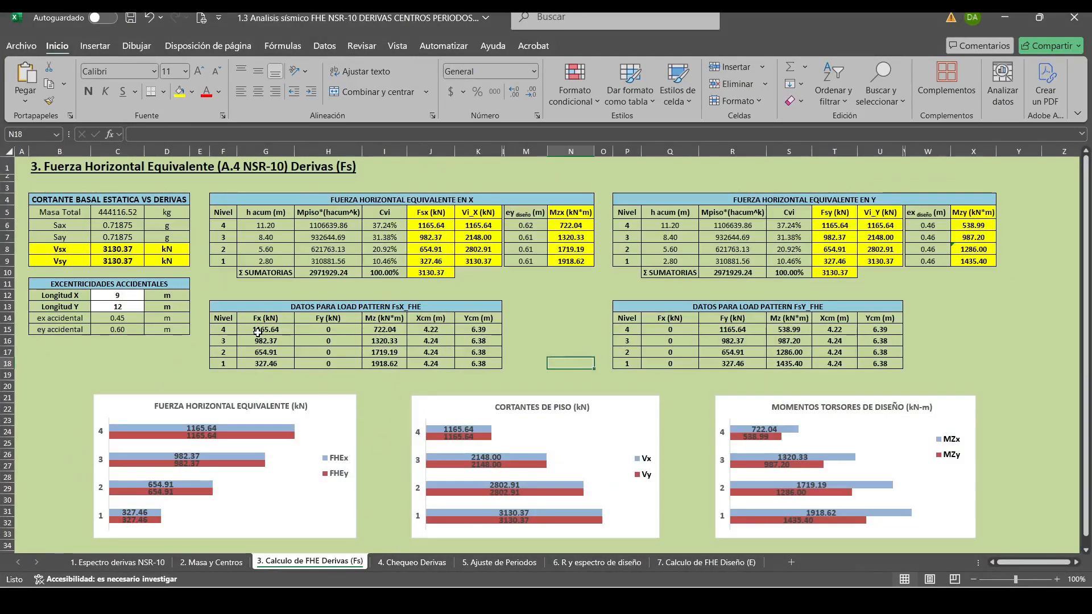
left_click_drag(266, 330, 477, 363)
key("ctrl+c")
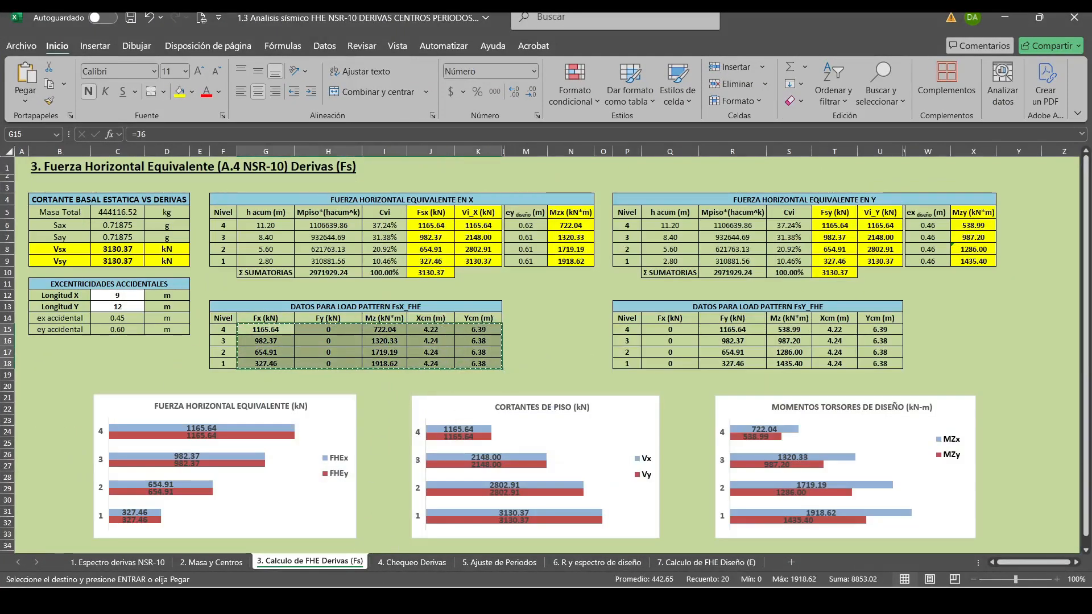
key("alt+Tab")
left_click(509, 206)
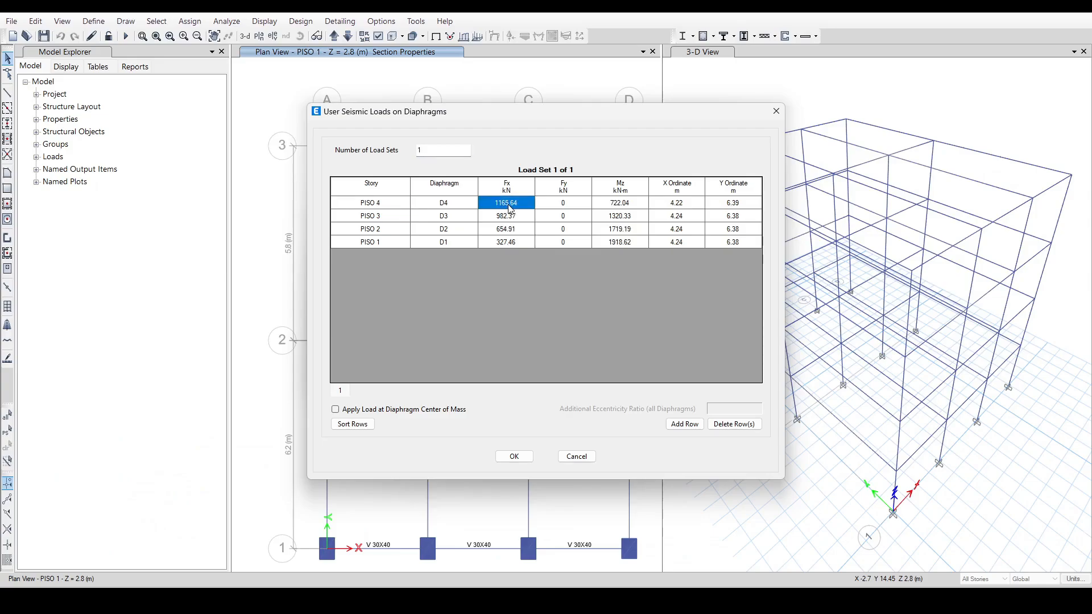
left_click(514, 456)
Update the Fsy_FHE load pattern's user diaphragm loads with the FsY_FHE forces, moments and ordinates copied from the workbook.
left_click(460, 316)
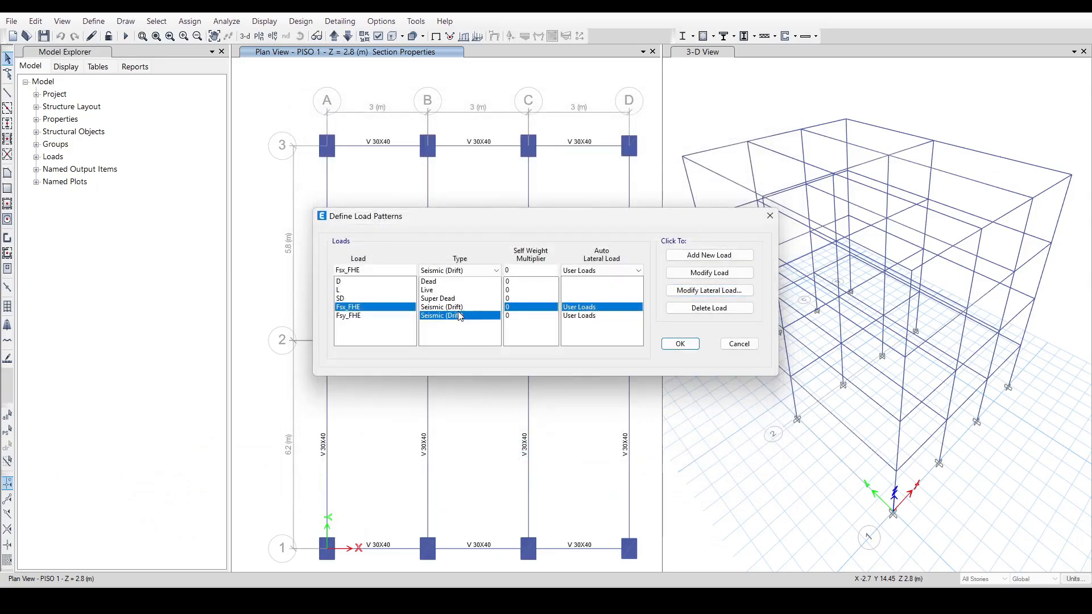
left_click(709, 290)
key("alt+Tab")
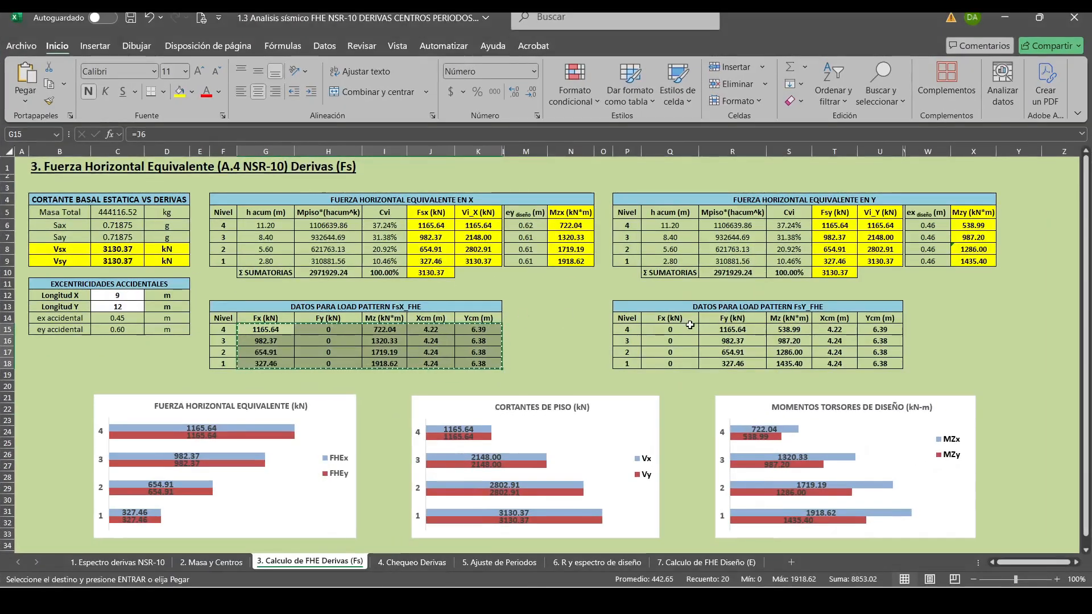
left_click_drag(669, 329, 867, 366)
key("ctrl+c")
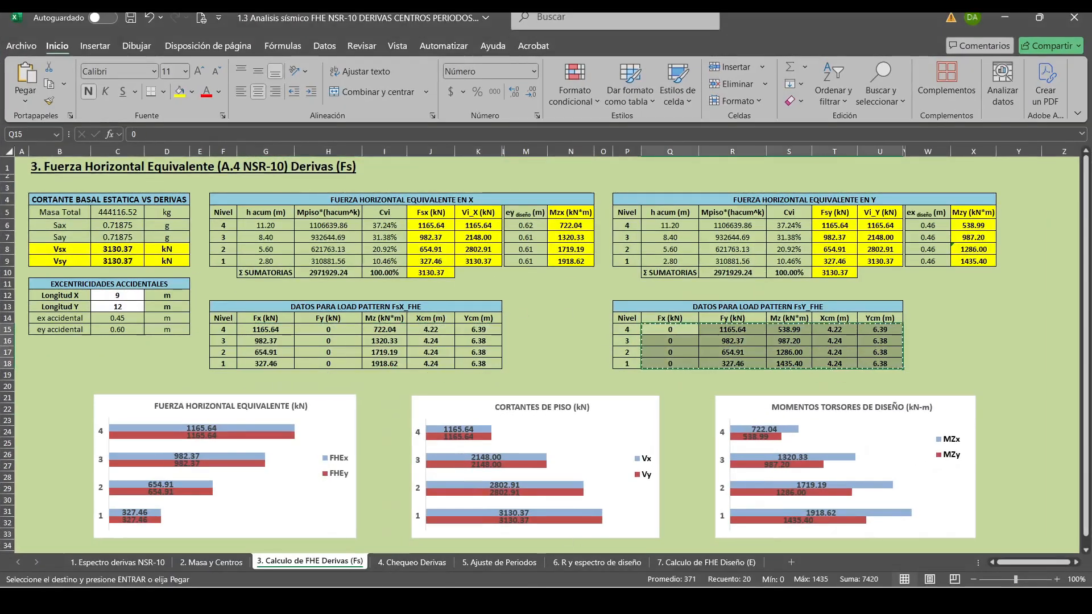
key("alt+Tab")
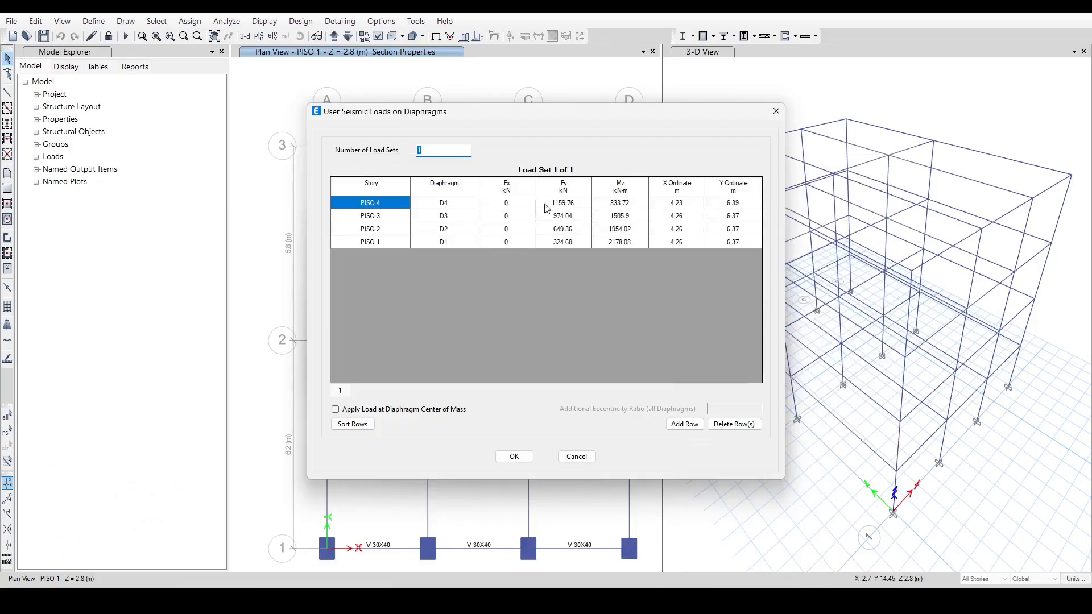
left_click(517, 203)
key("ctrl+v")
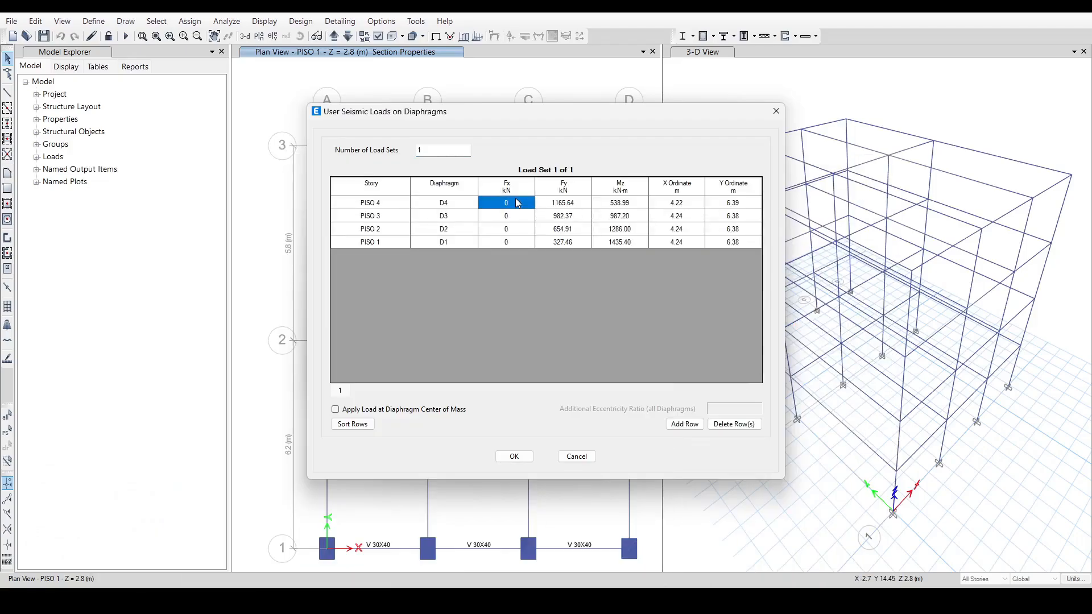
left_click(514, 456)
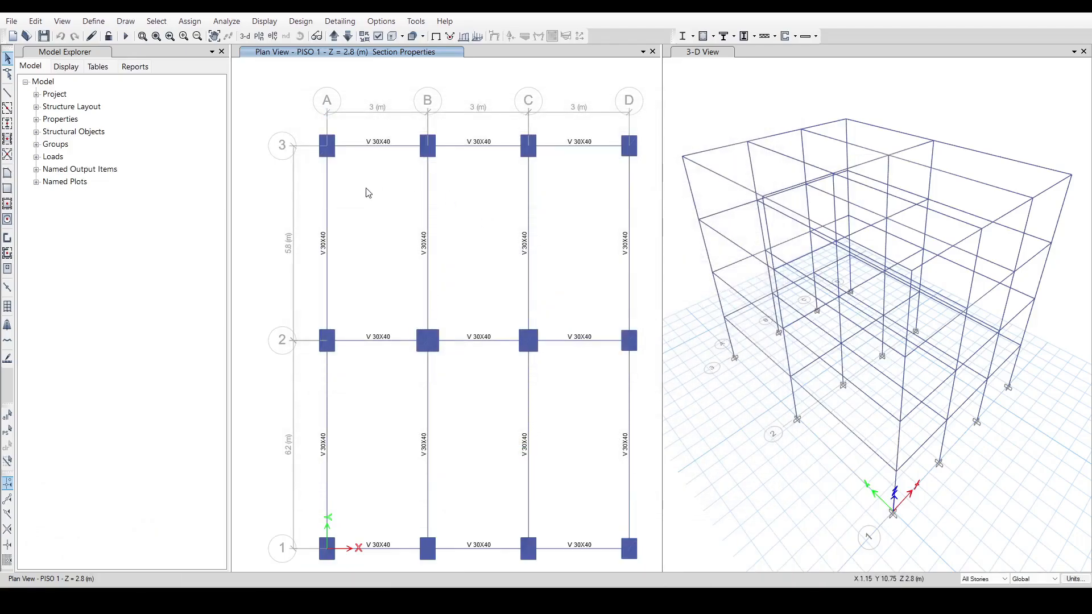
Save the model and run the analysis.
left_click(43, 36)
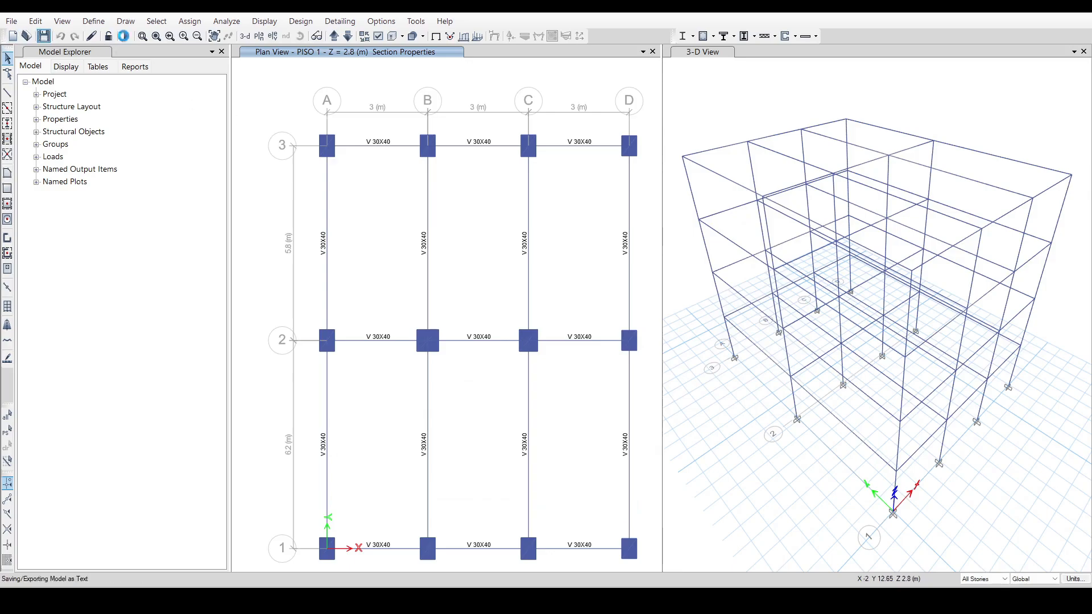
left_click(125, 36)
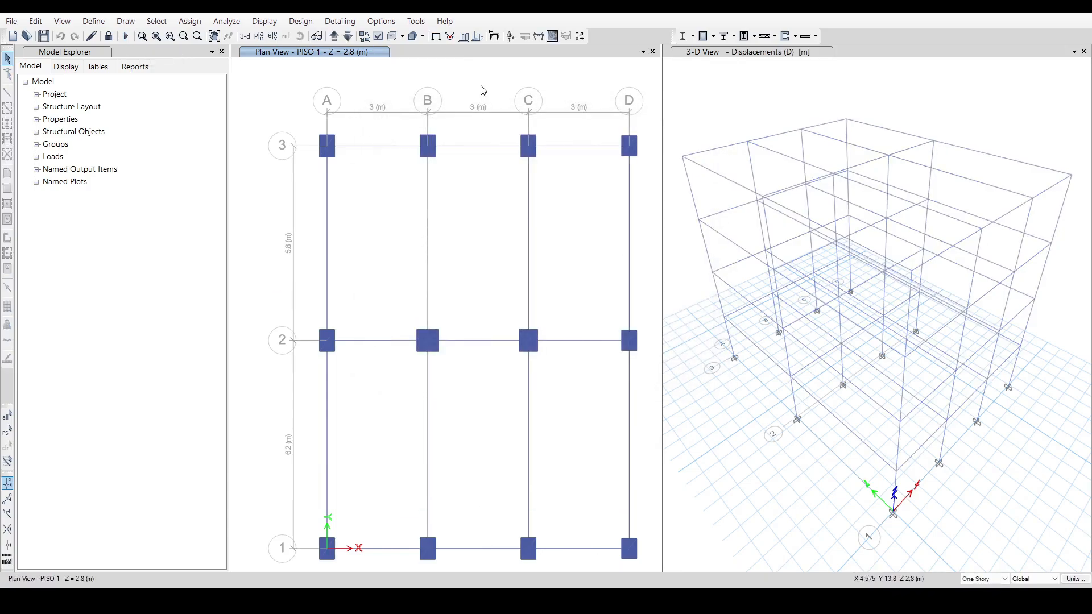
Display the Story Drifts results table and filter its output case to Fsx_FHE.
left_click(264, 21)
left_click(290, 329)
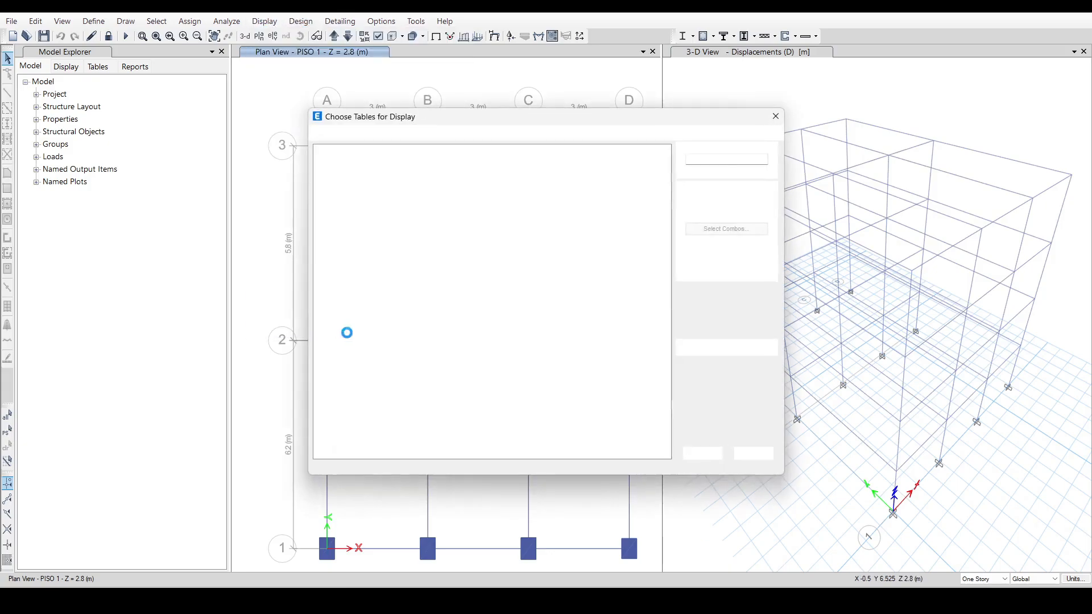
left_click(699, 455)
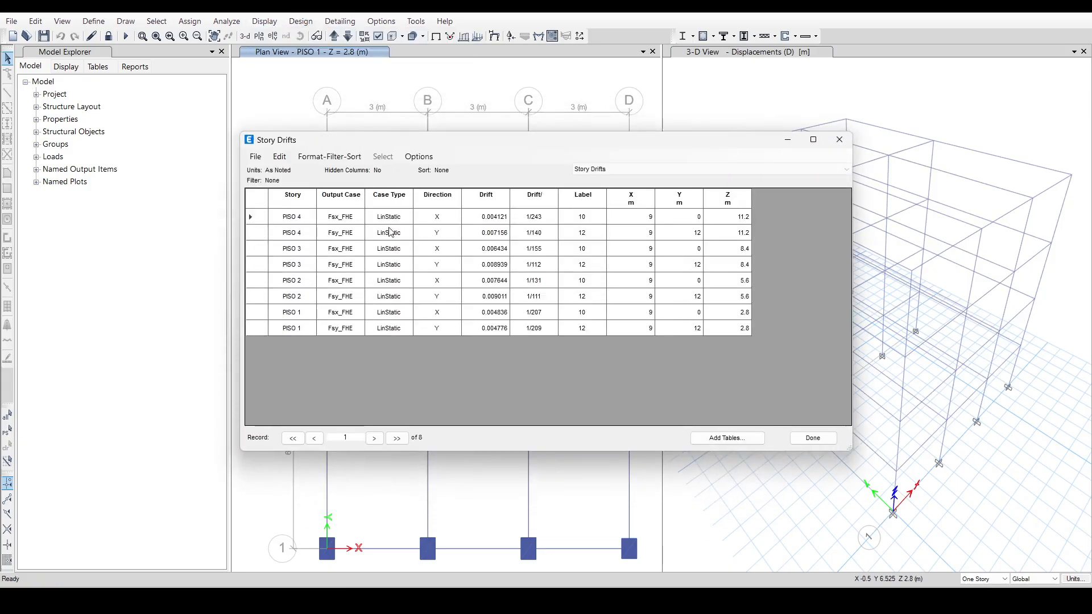
left_click(341, 195)
right_click(350, 195)
left_click(407, 206)
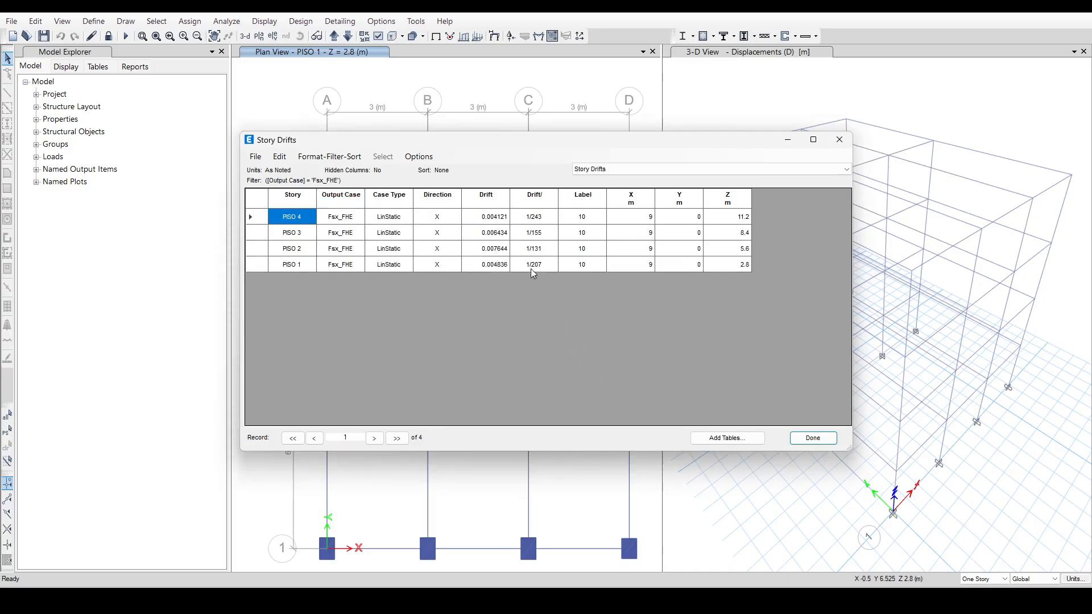
Copy the Fsx_FHE drifts of PISO 4 to PISO 1 into the workbook's Story Drifts X table on 4. Chequeo Derivas.
left_click_drag(504, 218, 503, 279)
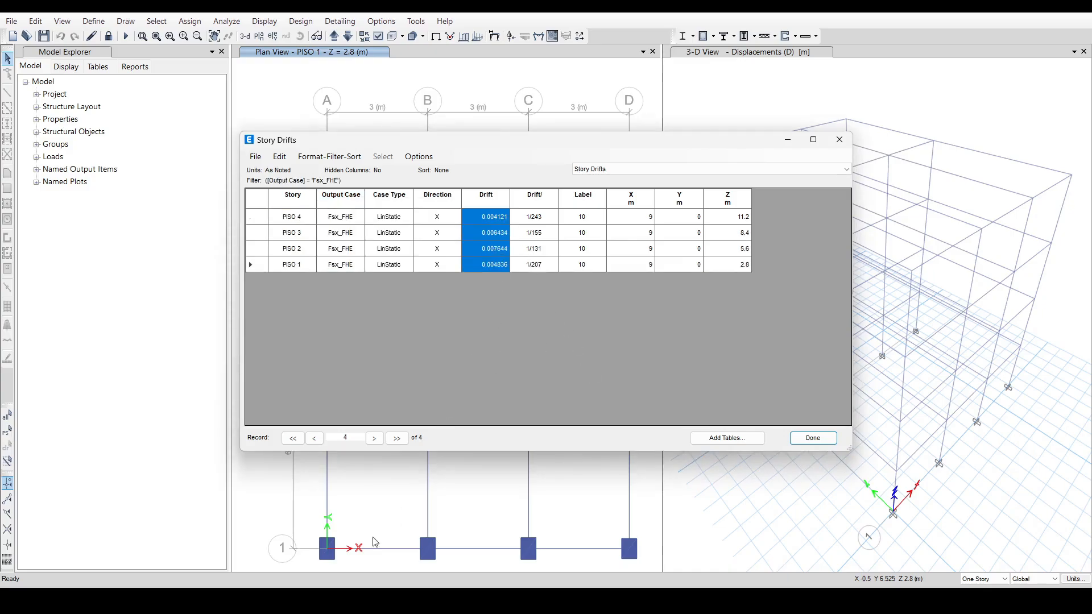
left_click(376, 601)
left_click(388, 568)
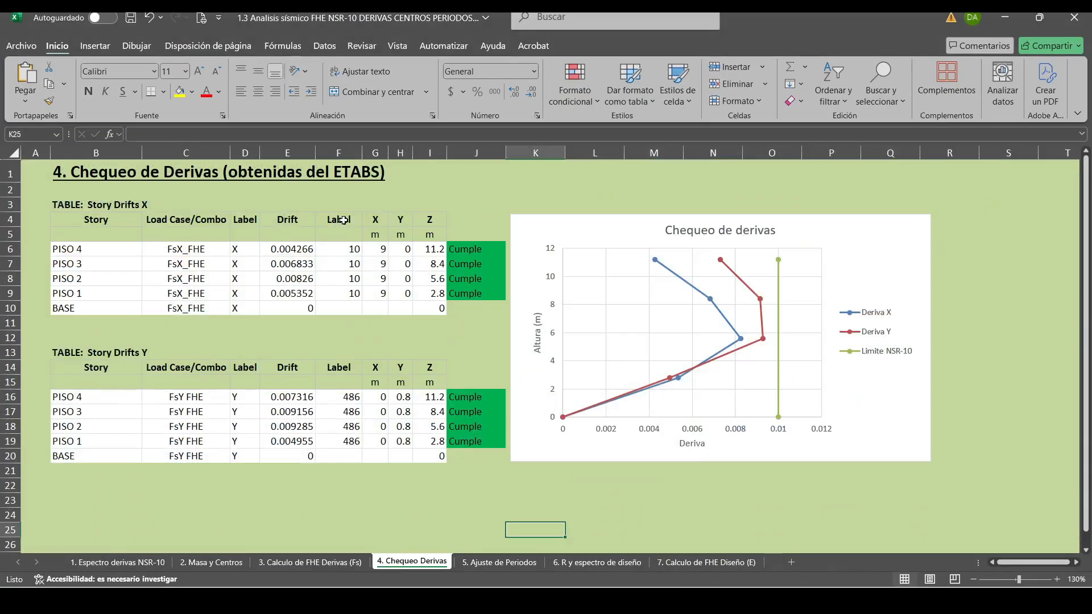
right_click(299, 250)
left_click(355, 262)
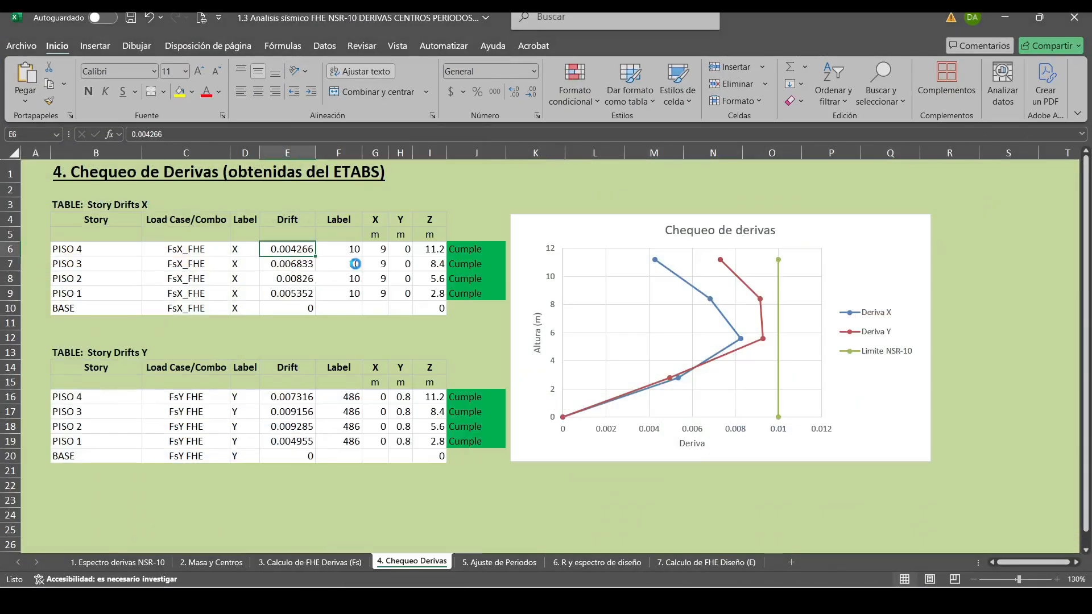
left_click(986, 385)
Filter the ETABS Story Drifts table to Fsy_FHE and copy its drifts into the workbook's Story Drifts Y table as values.
left_click(341, 600)
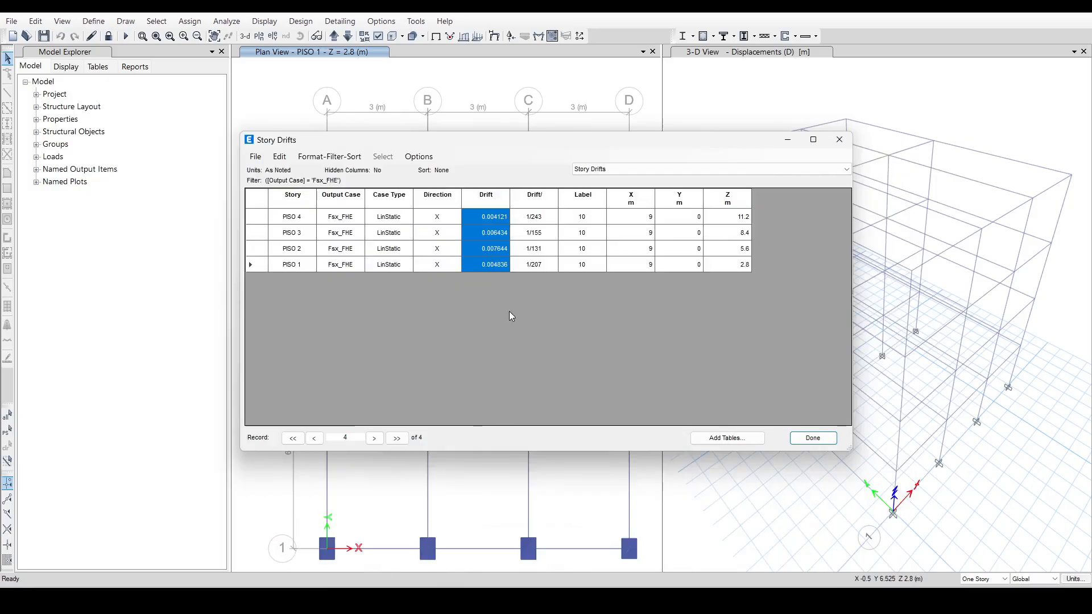
left_click(341, 195)
right_click(349, 197)
left_click(405, 216)
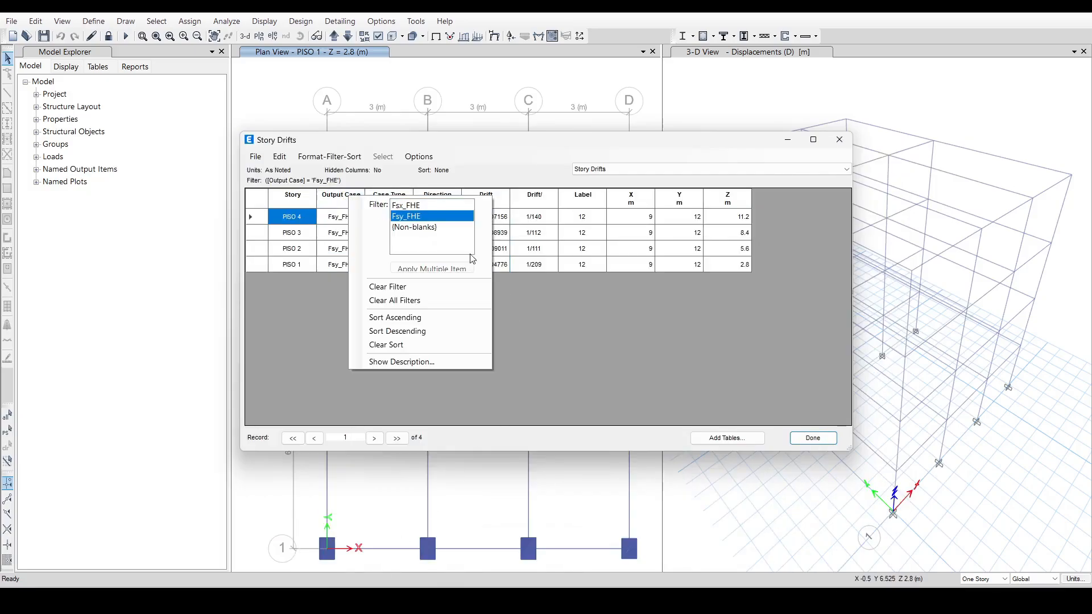
left_click_drag(501, 222, 500, 267)
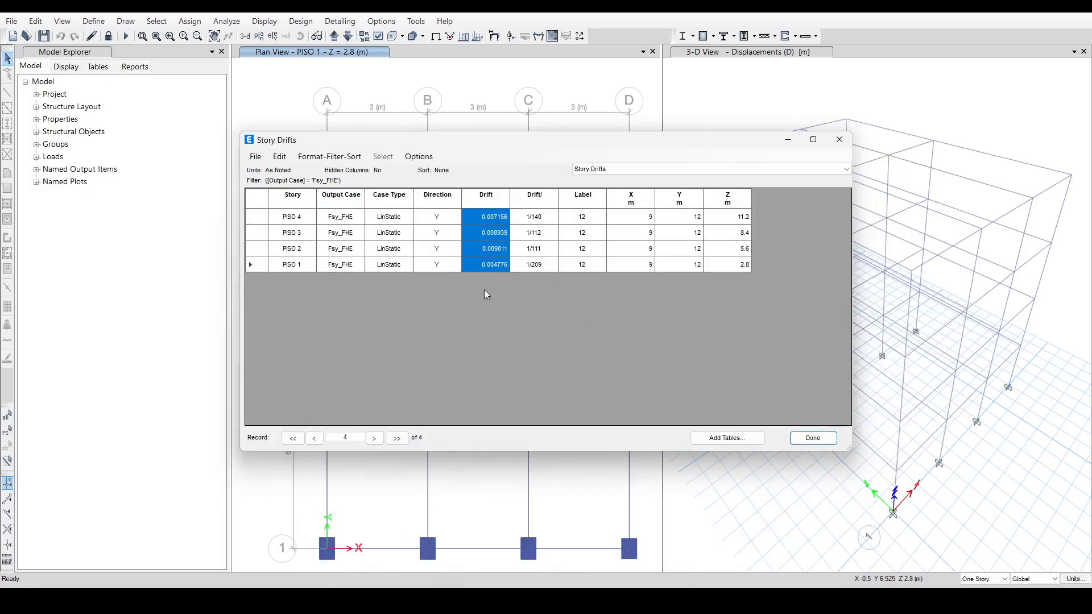
key("alt+Tab")
right_click(288, 397)
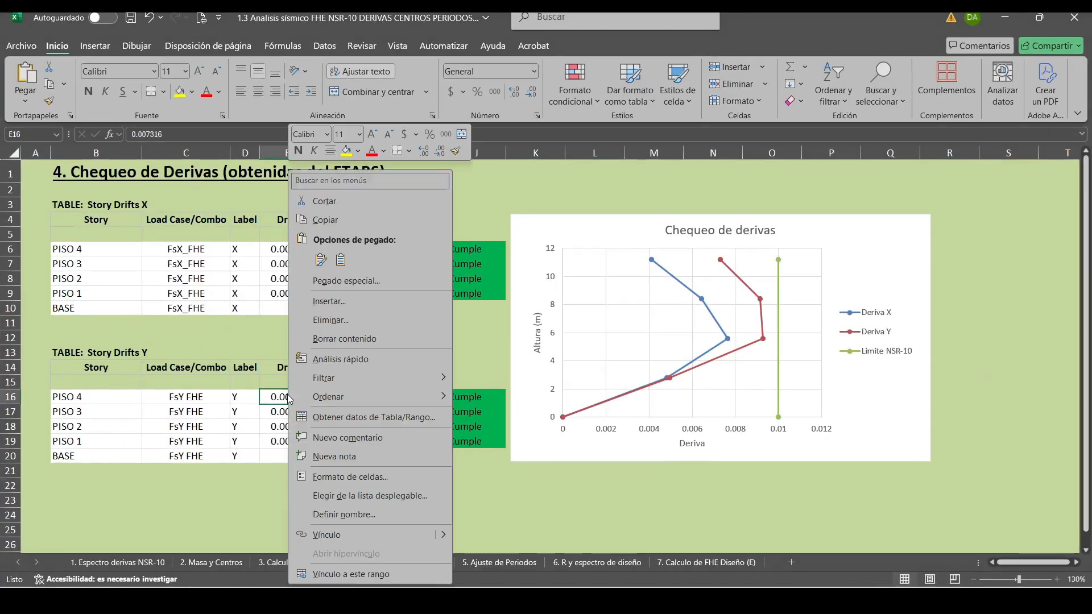
left_click(342, 260)
left_click(400, 515)
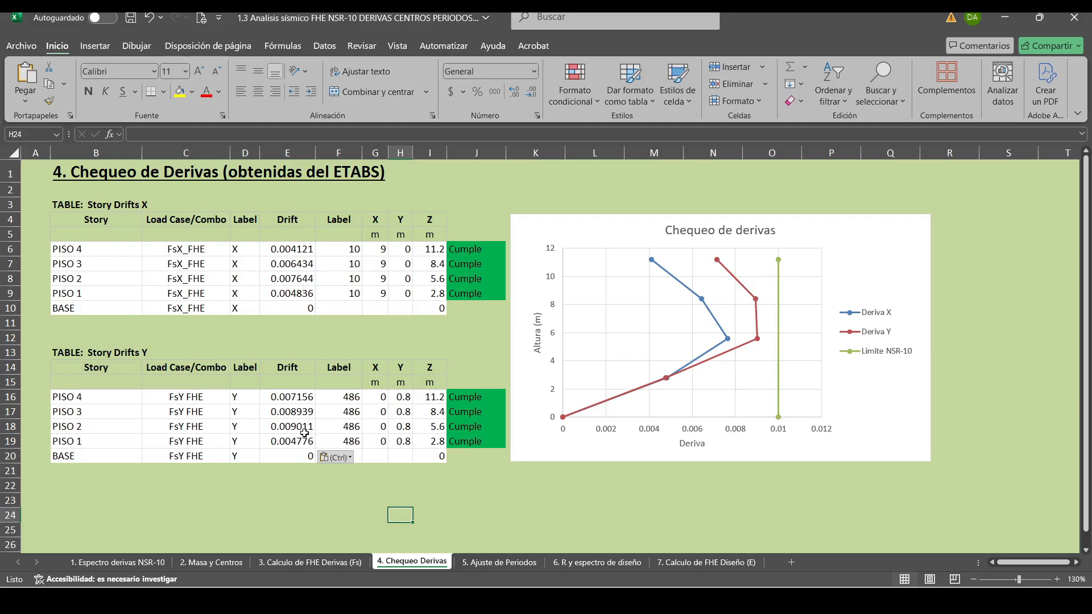
Save the workbook with the updated story drift check.
left_click(304, 499)
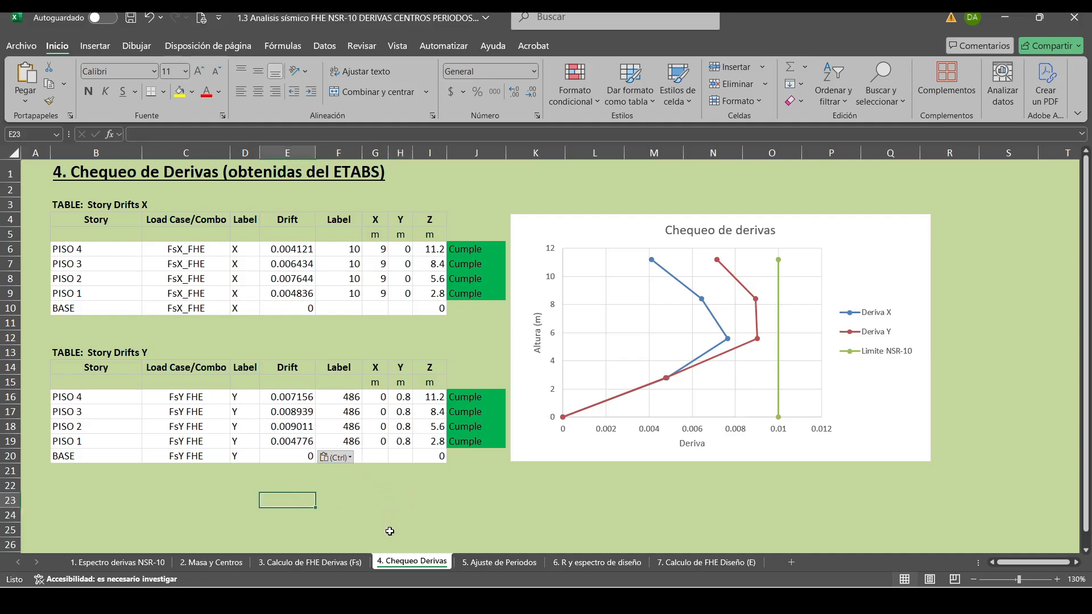
left_click(338, 502)
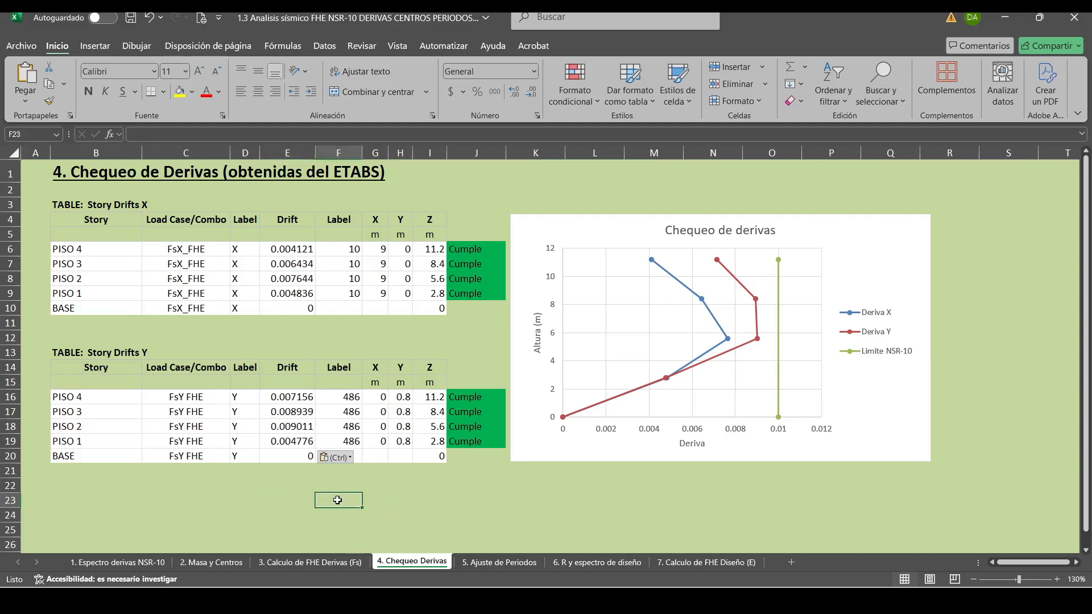
left_click(131, 19)
On the 2. Masa y Centros sheet, set the hy dimension of columns A1, A2 and A3 to 0.6 m.
left_click(219, 562)
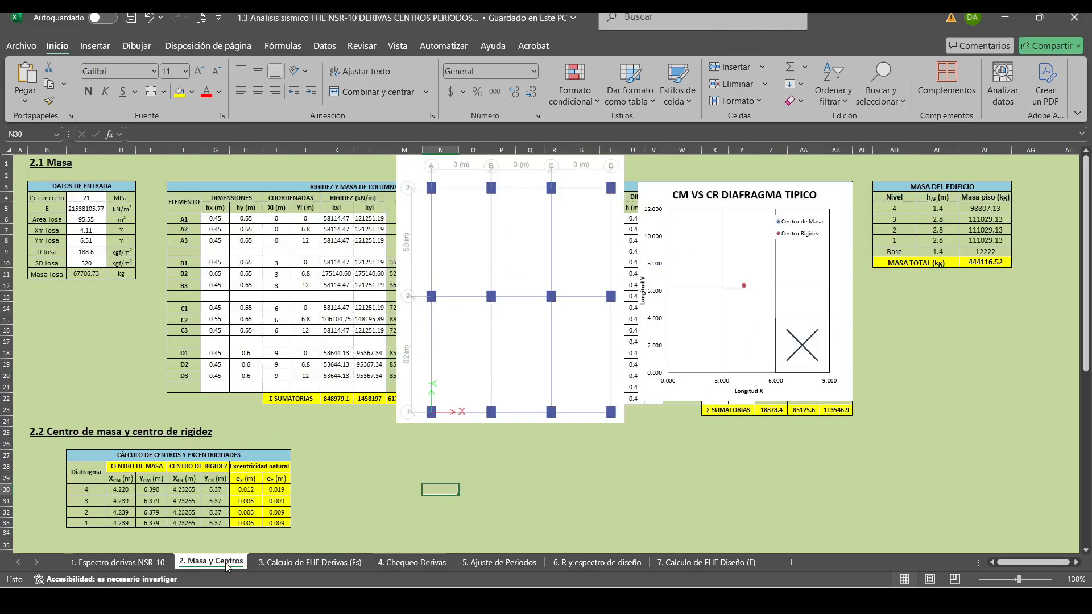
key("Left")
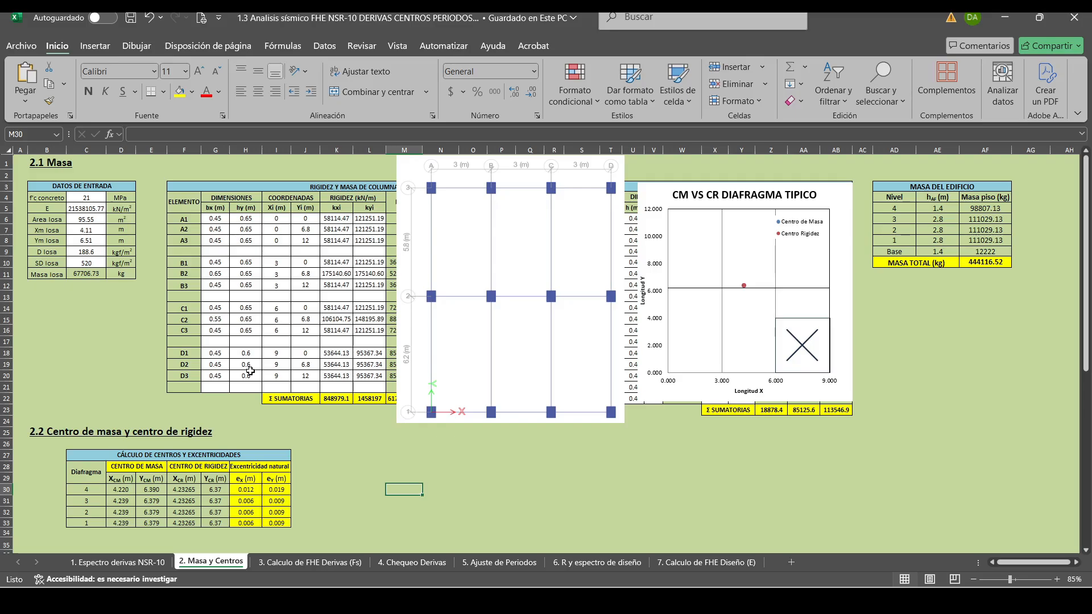
left_click(372, 443)
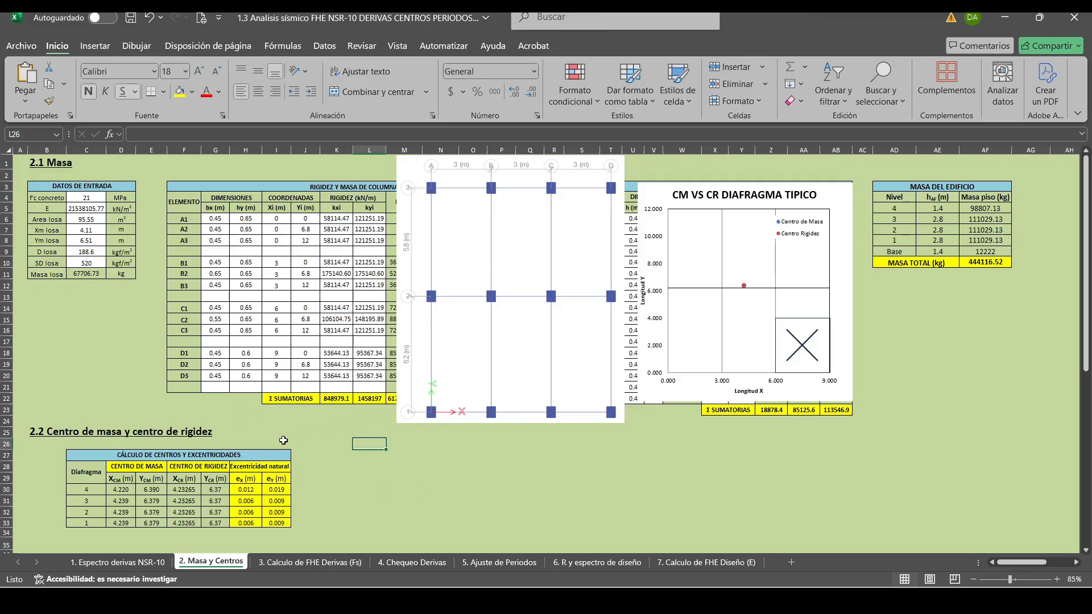
left_click(249, 218)
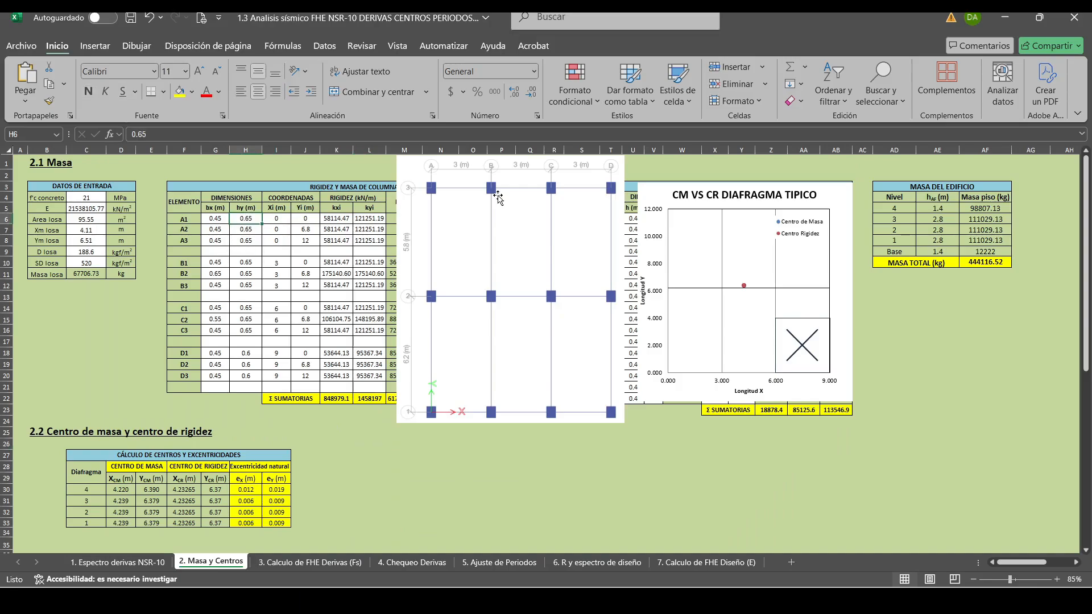
type("0.6")
key("Return")
type("0.6")
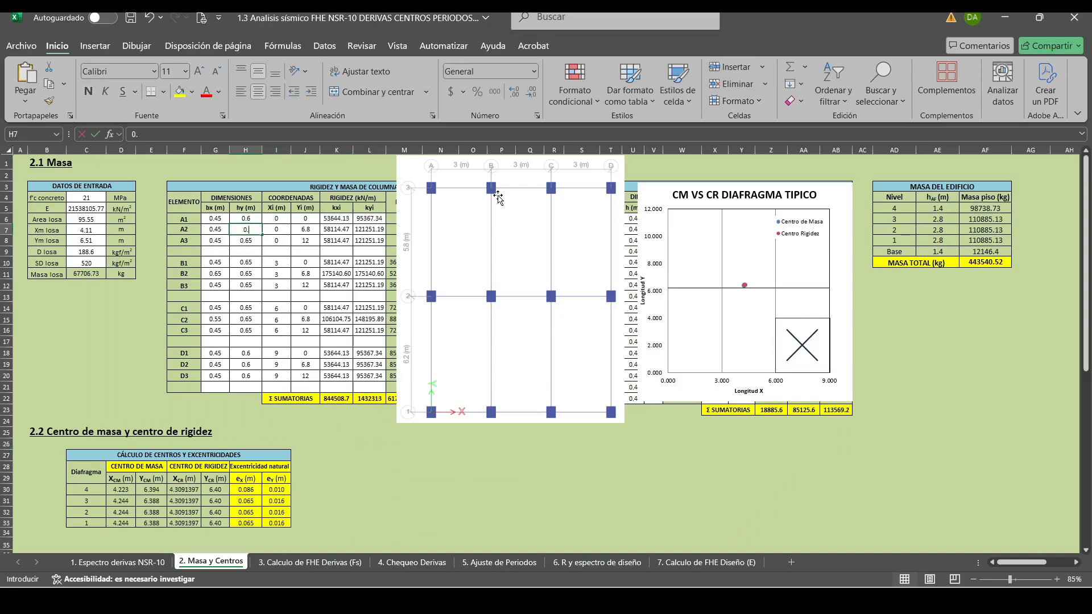
key("Return")
type("0.6")
key("Return")
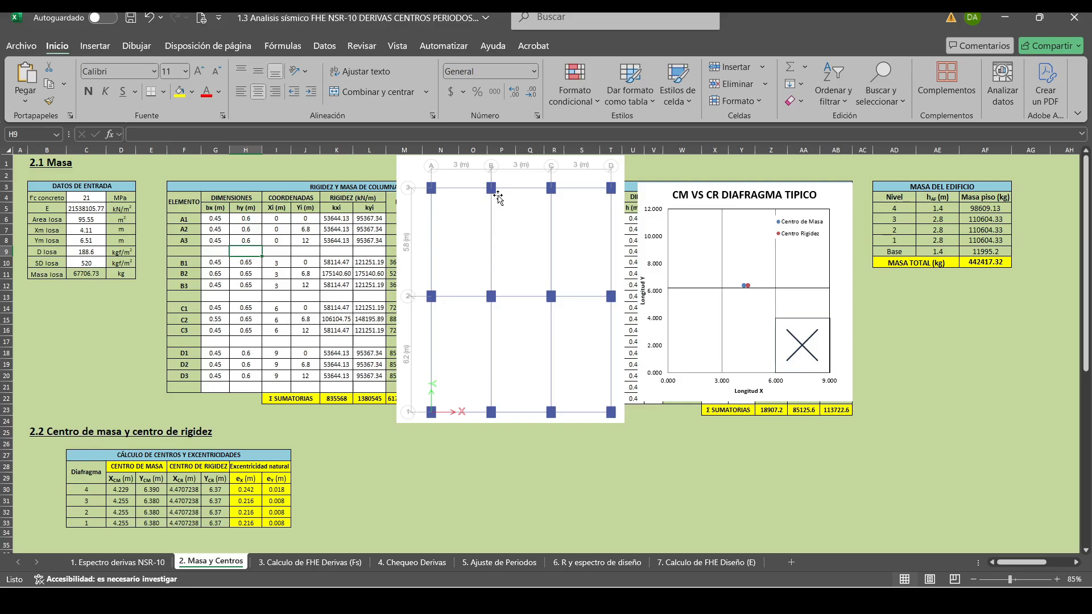
Set the hy dimension of columns B1, B2 and B3 to 0.6 m.
key("Return")
type("0.6")
key("Return")
type("0.6")
key("Return")
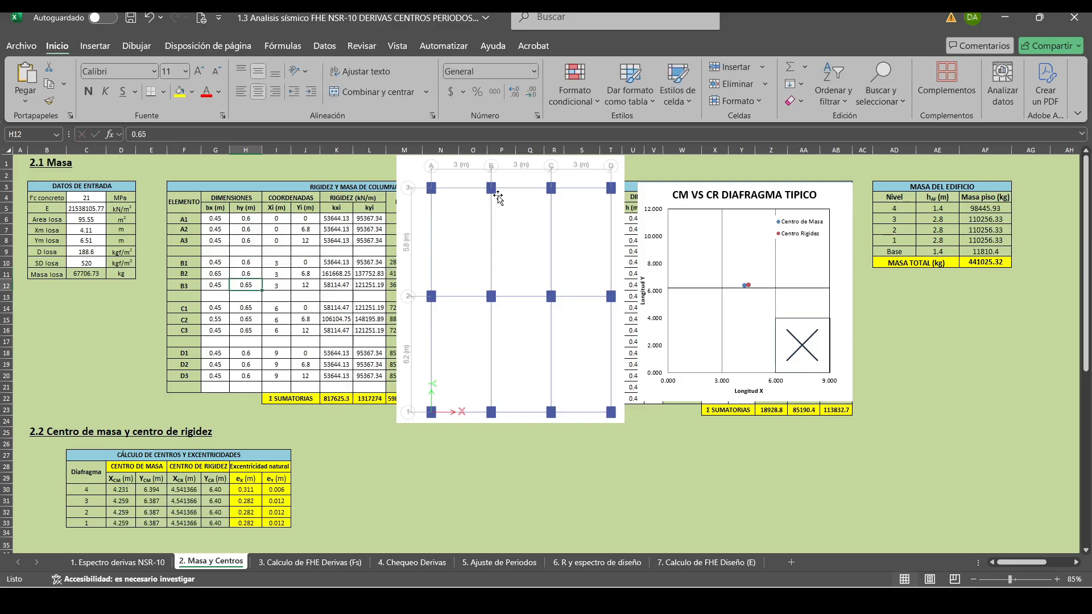
type("0.6")
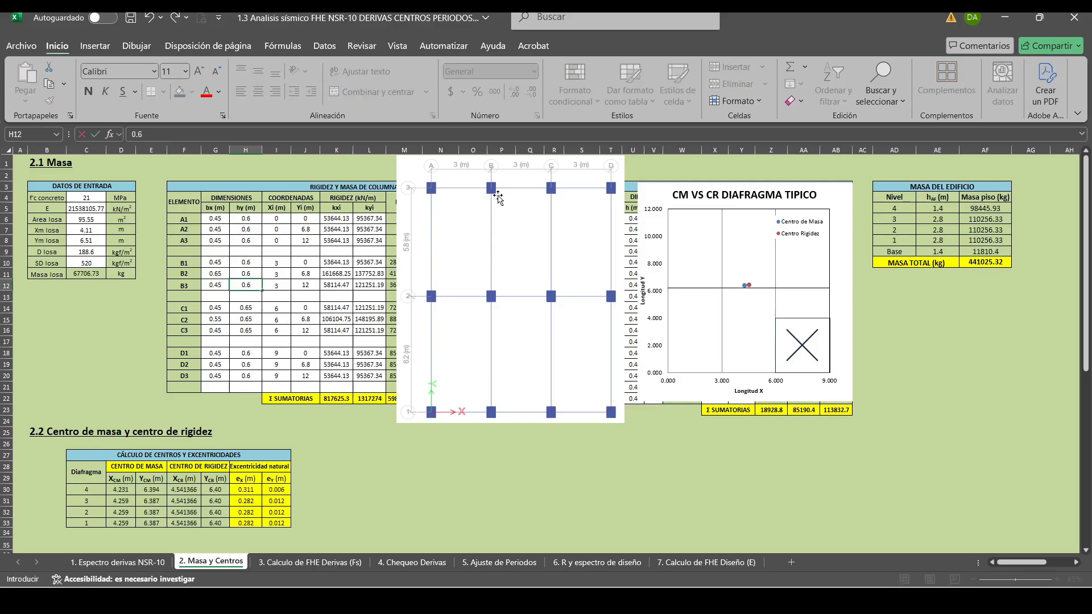
key("Return")
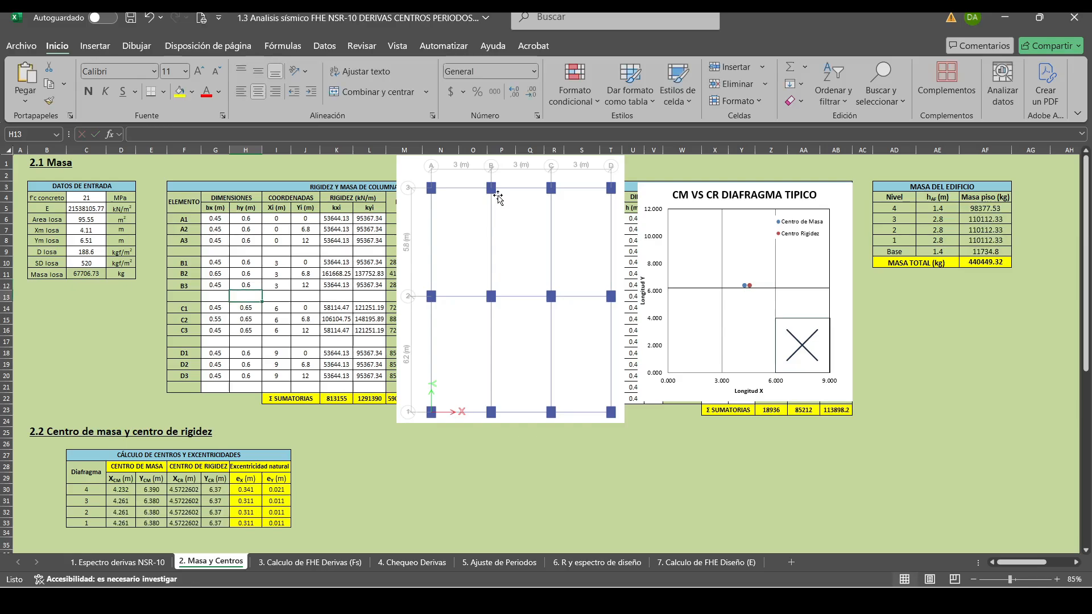
Set the hy dimension of columns C1, C2 and C3 to 0.6 m.
key("Return")
type("0.6")
key("Return")
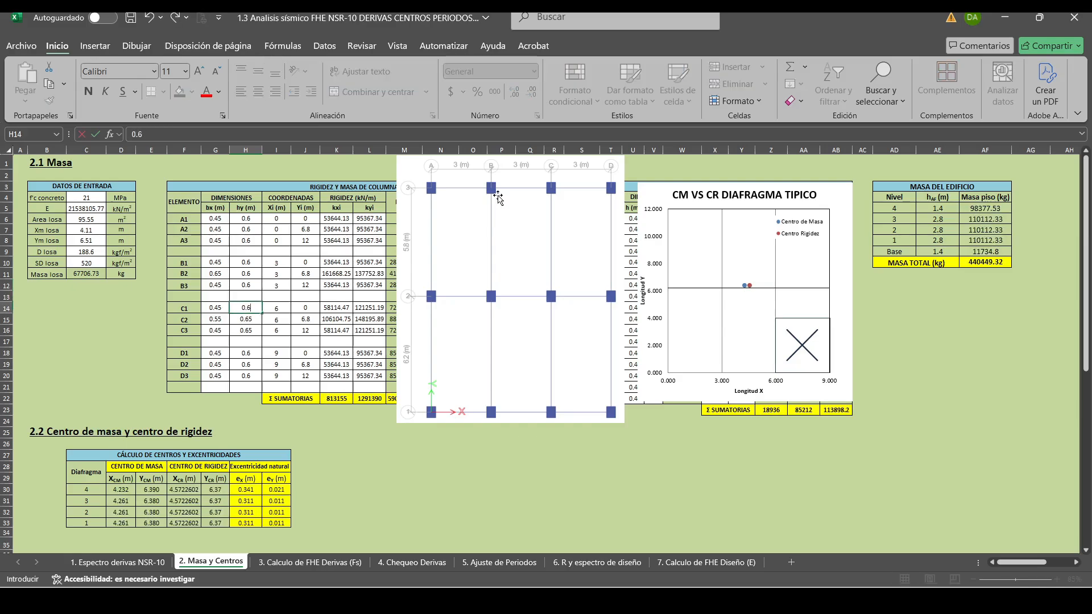
type("0.6")
key("Return")
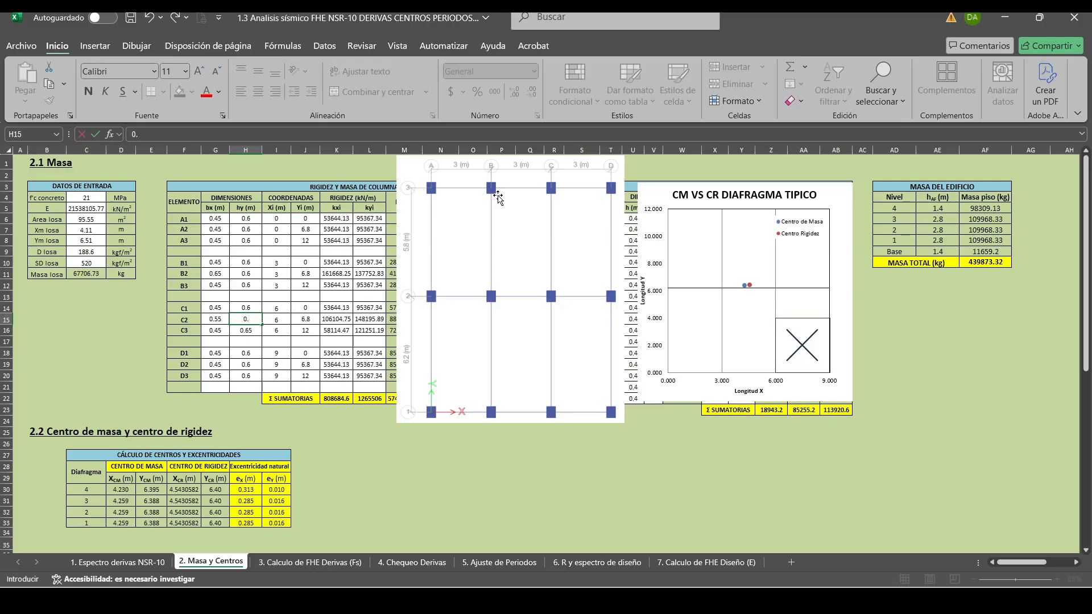
type("0.6")
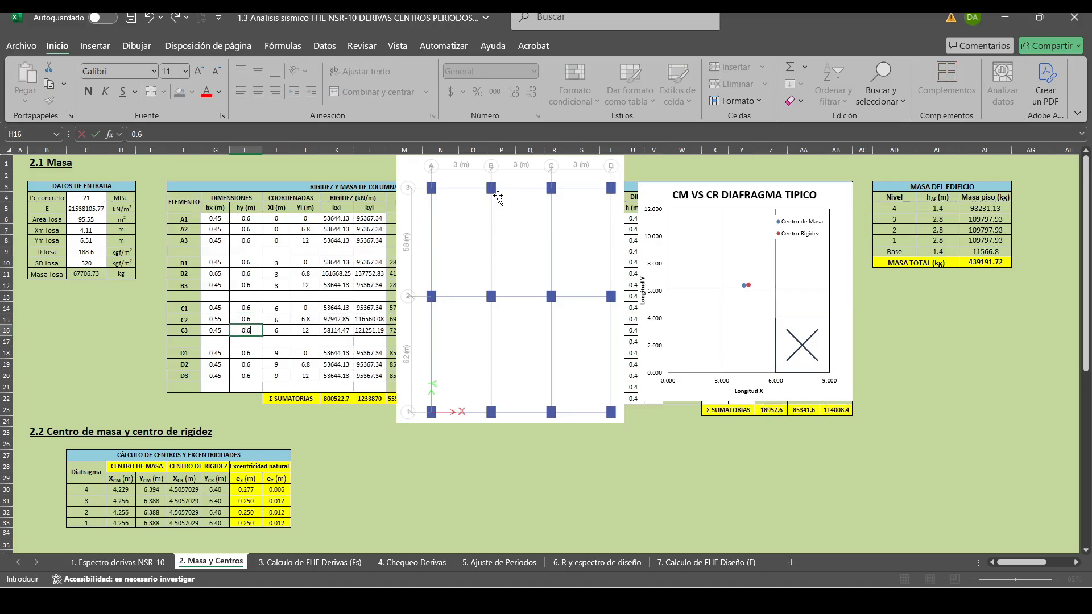
key("Return")
key("Return")
Set the hy dimension of columns D1, D2 and D3 to 0.55 m.
type("0.55")
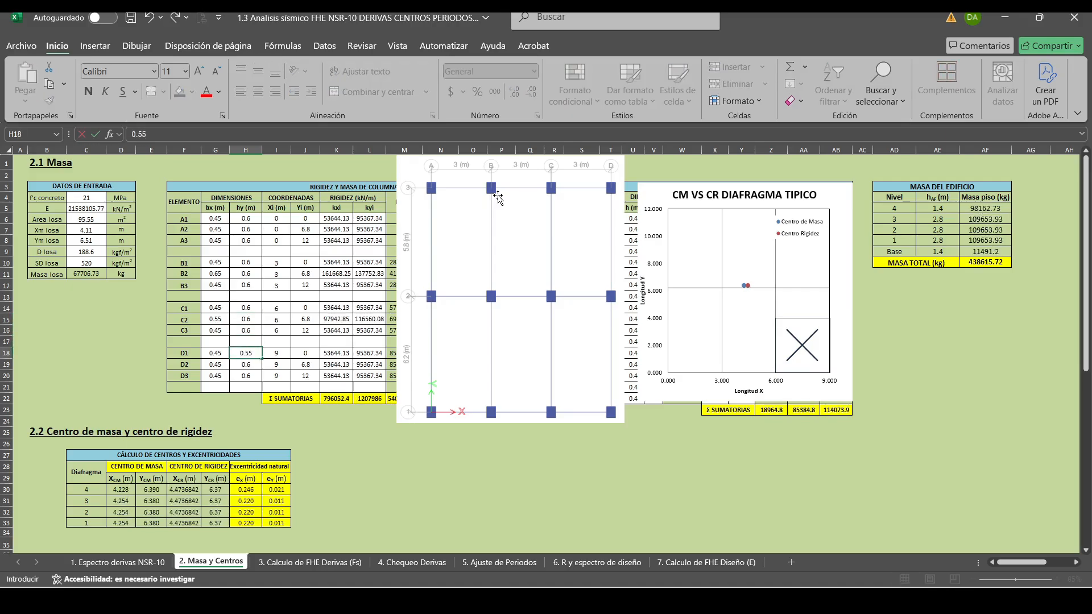
key("Return")
type("0.55")
key("Return")
type("0.55")
key("Return")
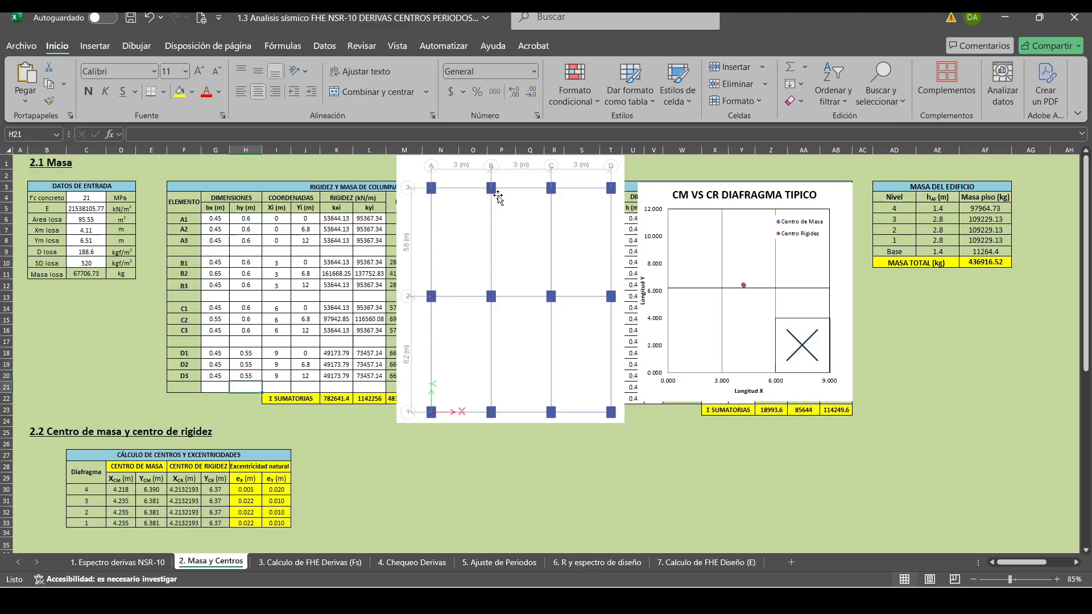
Set the bx dimension of column C2 to 0.6 m.
key("Up")
key("Up")
key("Up")
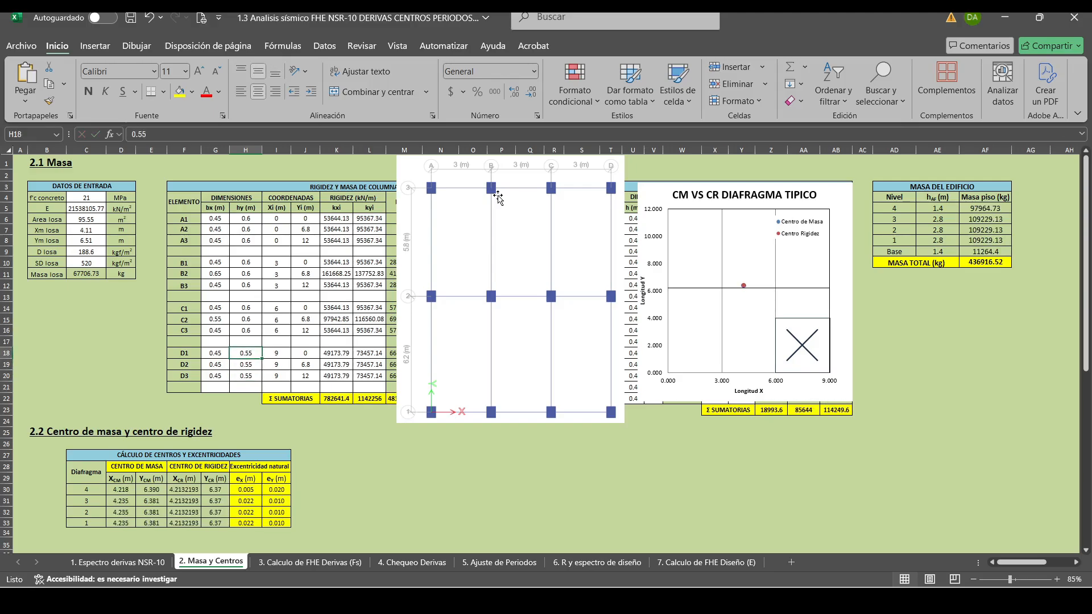
key("Left")
key("Up")
key("Up")
key("Up")
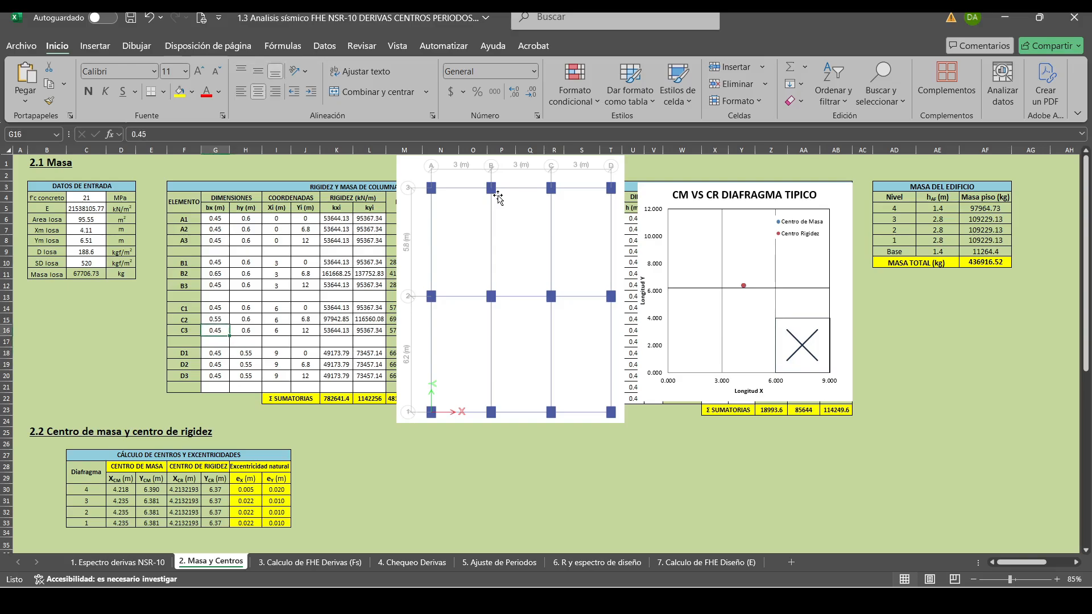
type("0.6")
key("Return")
key("Up")
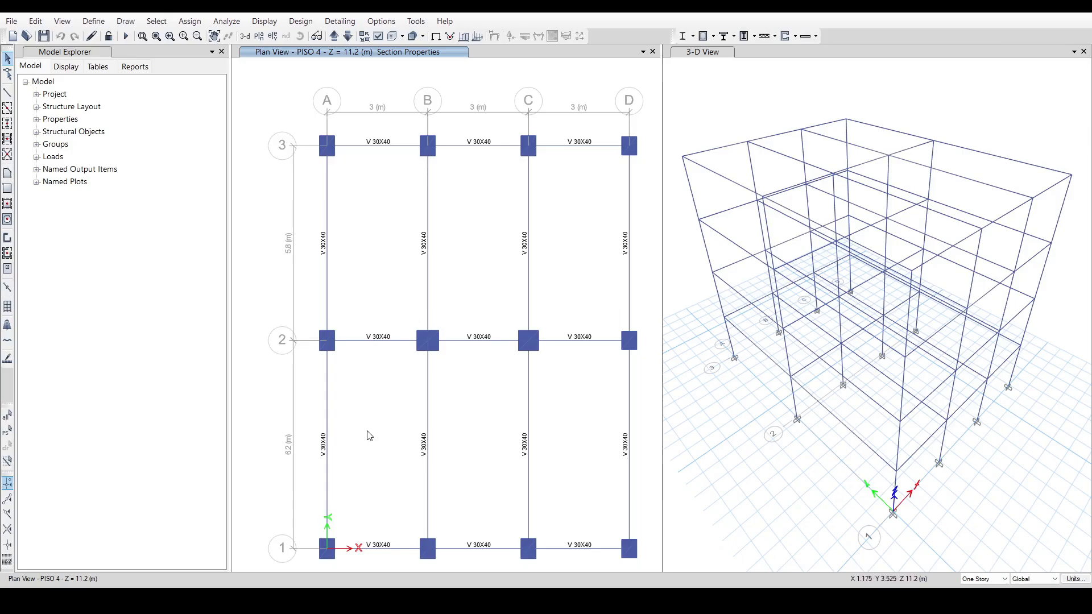
Switch to ETABS and review the defined column sections C 45X55, C 45X60, C 60X60 and C 65X60 in the frame section properties.
left_click(352, 599)
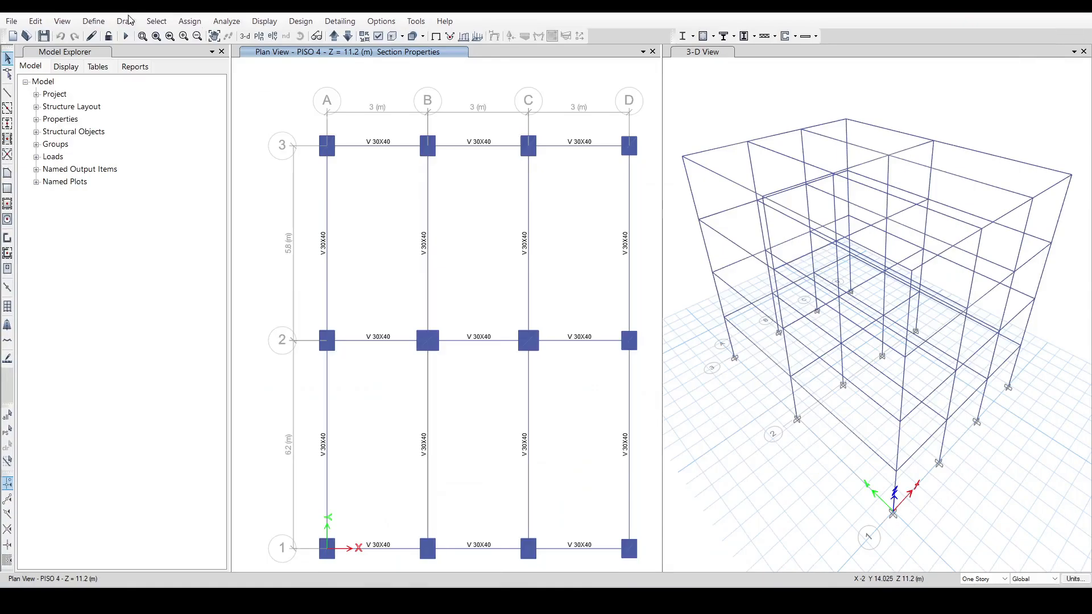
left_click(93, 21)
mouse_move(146, 53)
left_click(274, 55)
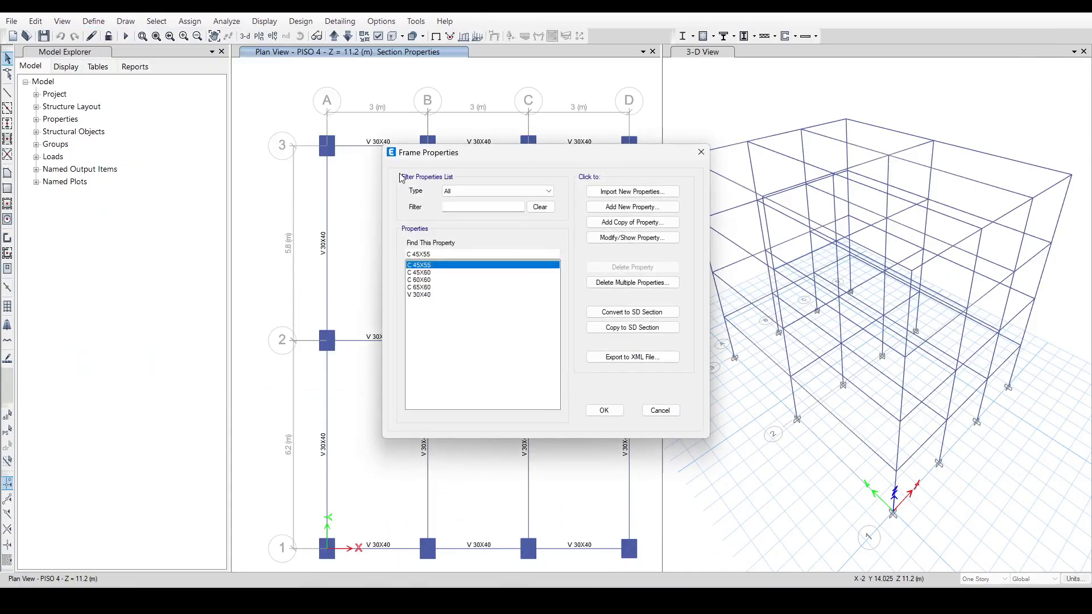
left_click(434, 273)
left_click(436, 266)
left_click(437, 272)
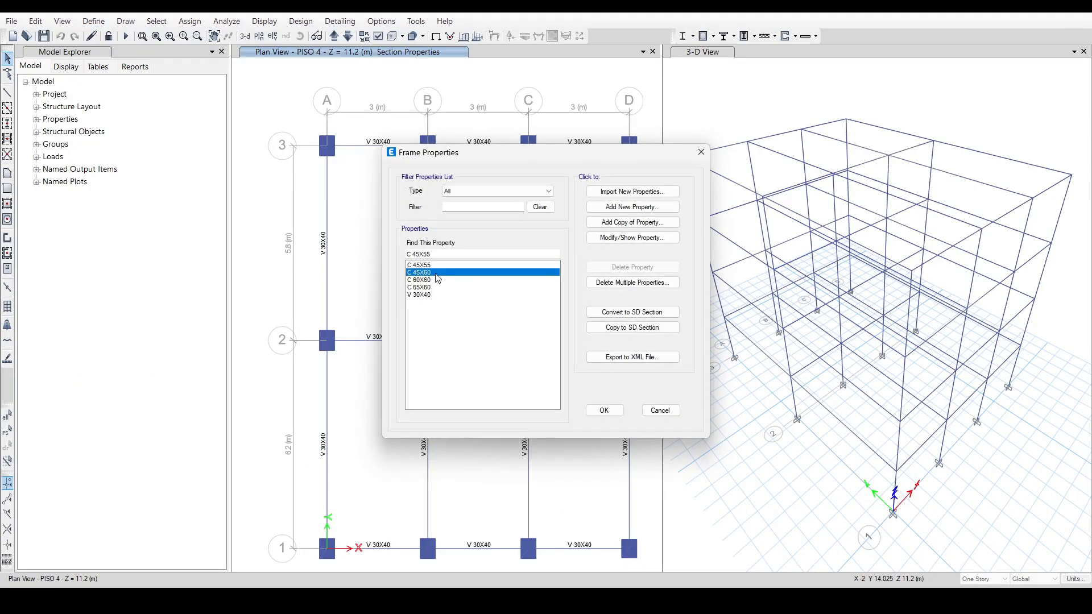
left_click(436, 280)
left_click(437, 288)
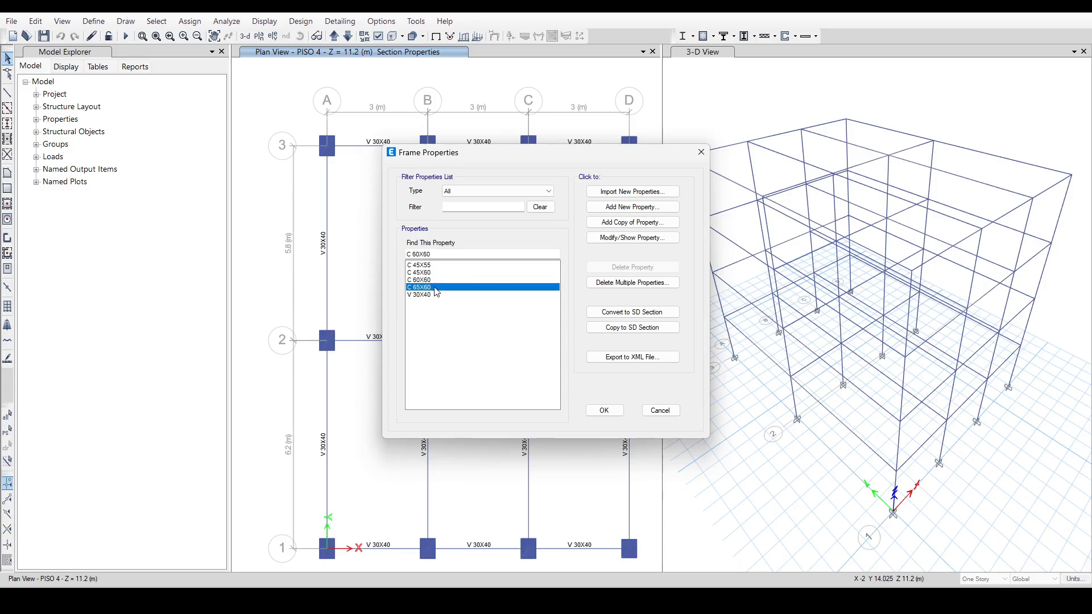
left_click(700, 154)
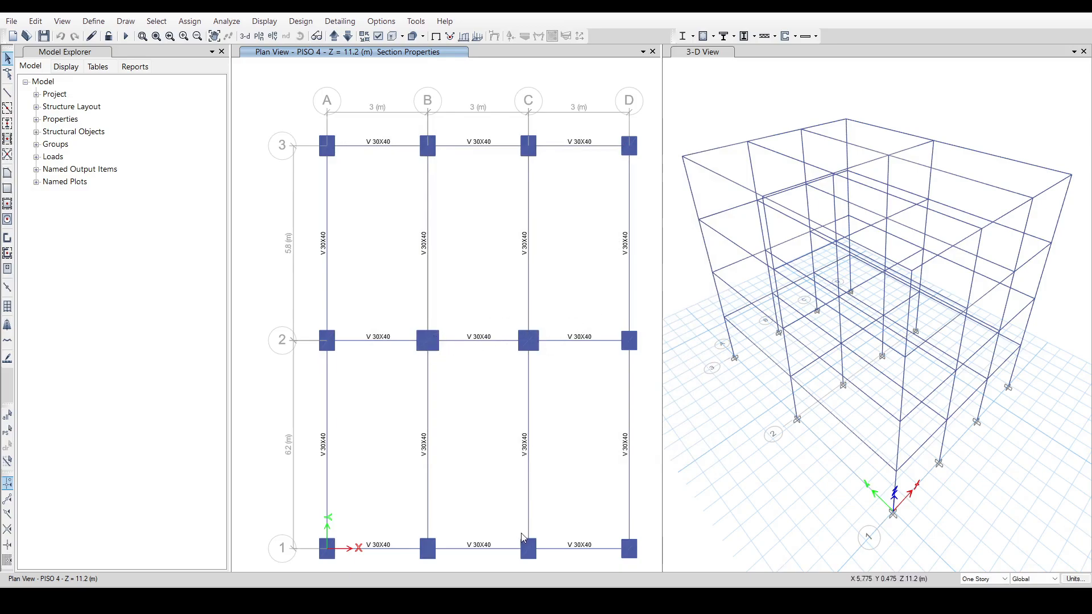
Display elevation A in ETABS and compare its column sections with the A1, A2 and A3 dimensions in the Excel workbook.
key("alt+Tab")
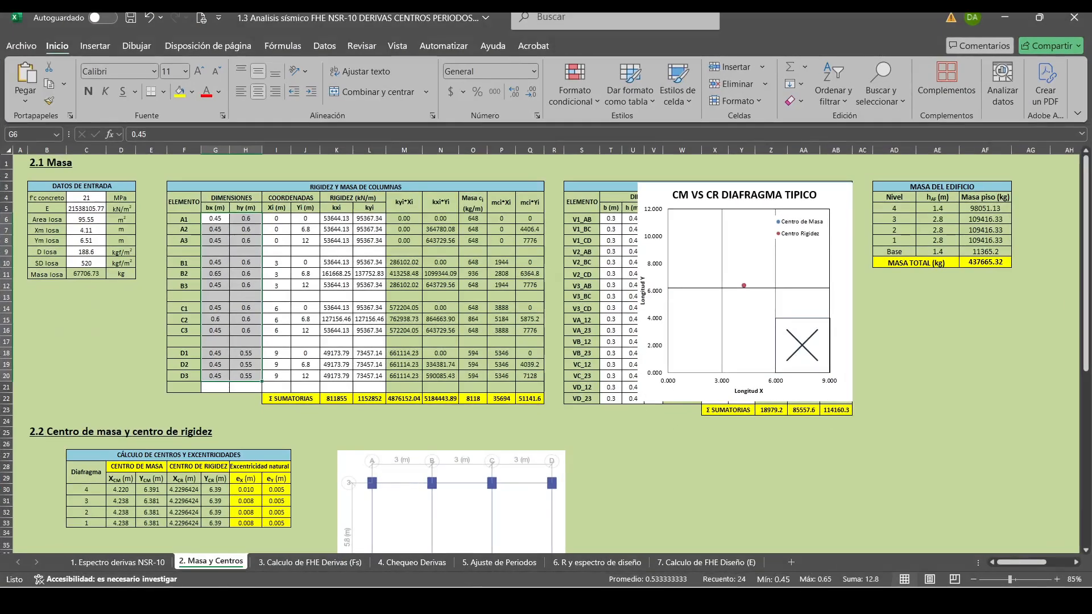
key("alt+Tab")
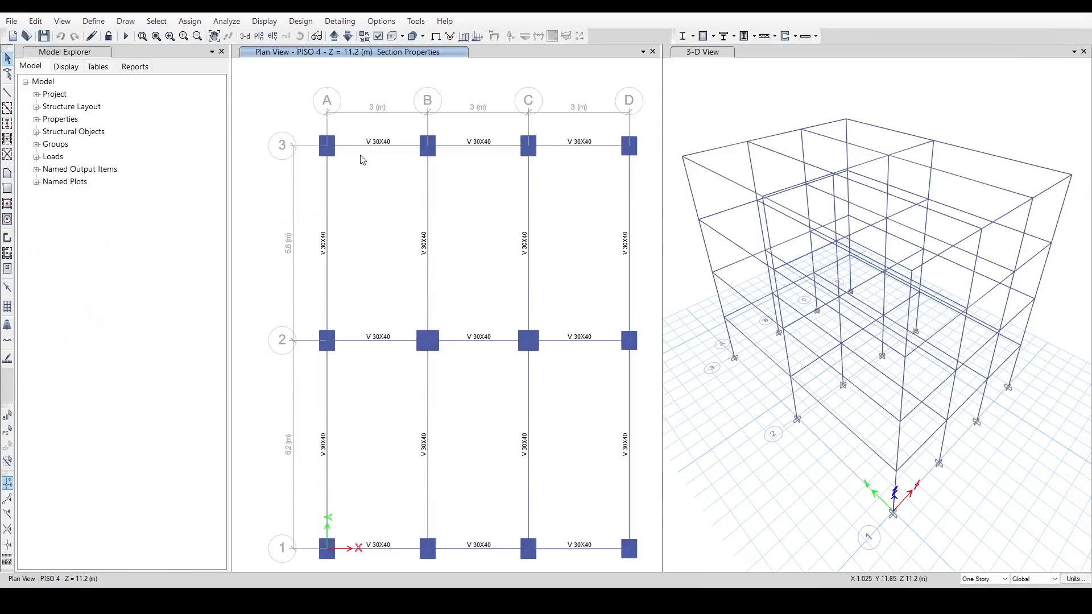
left_click(271, 37)
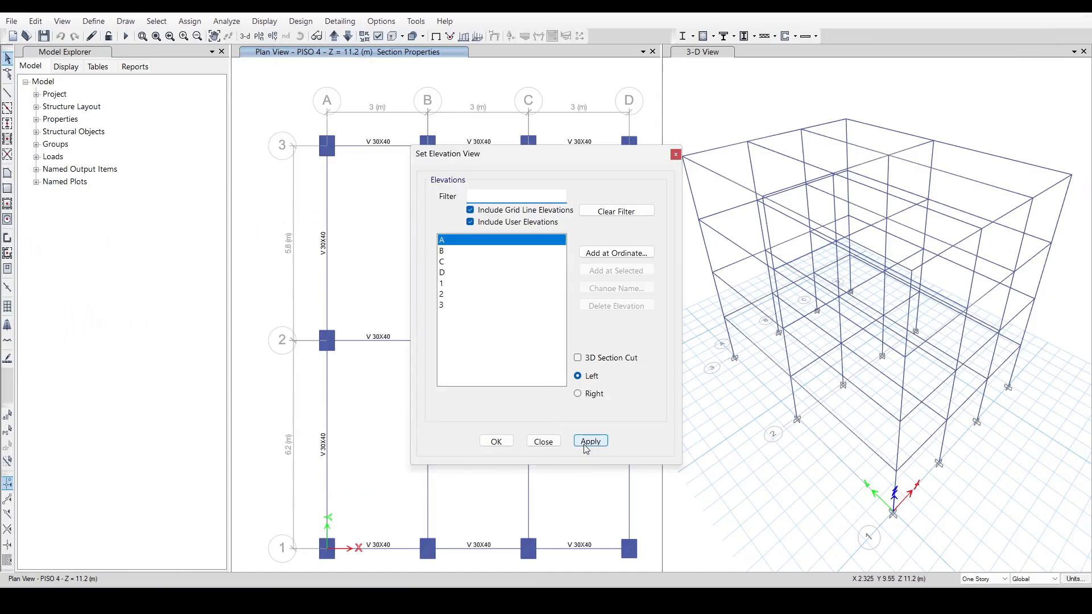
left_click(589, 441)
left_click(675, 154)
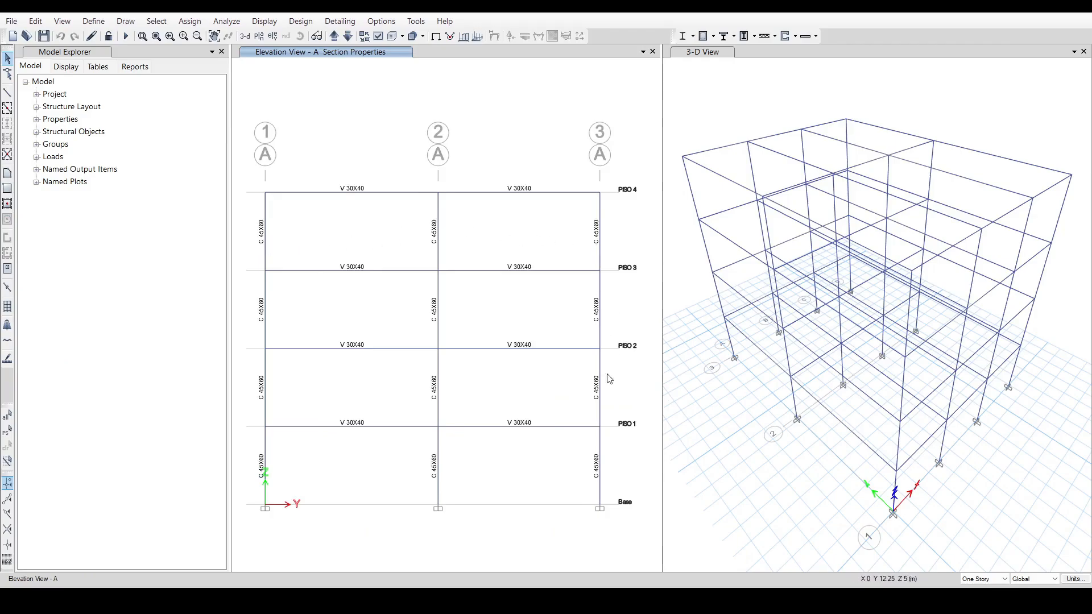
left_click(371, 599)
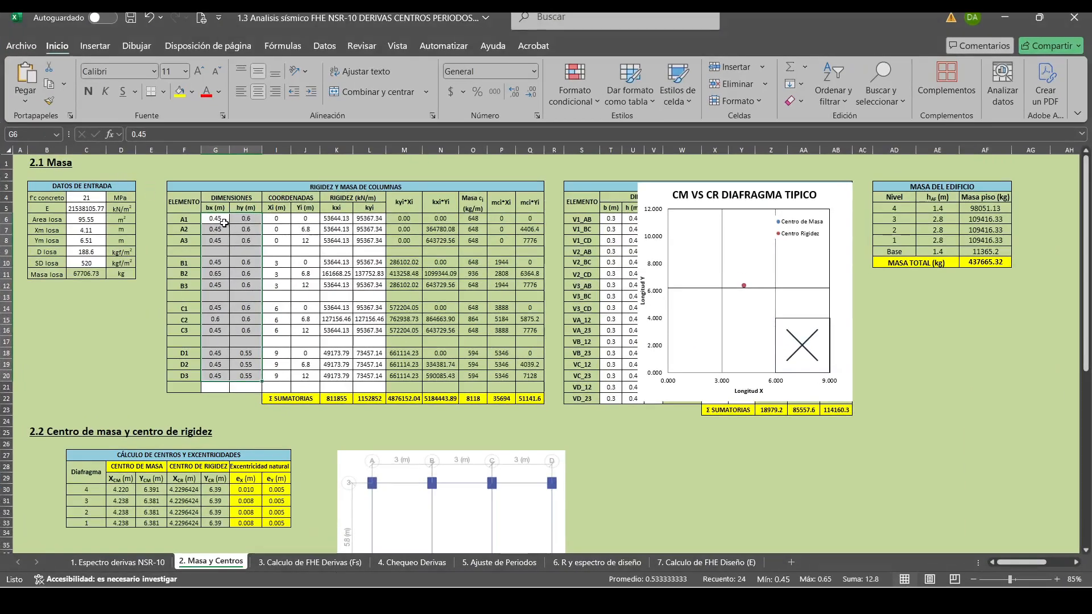
left_click_drag(224, 223, 253, 242)
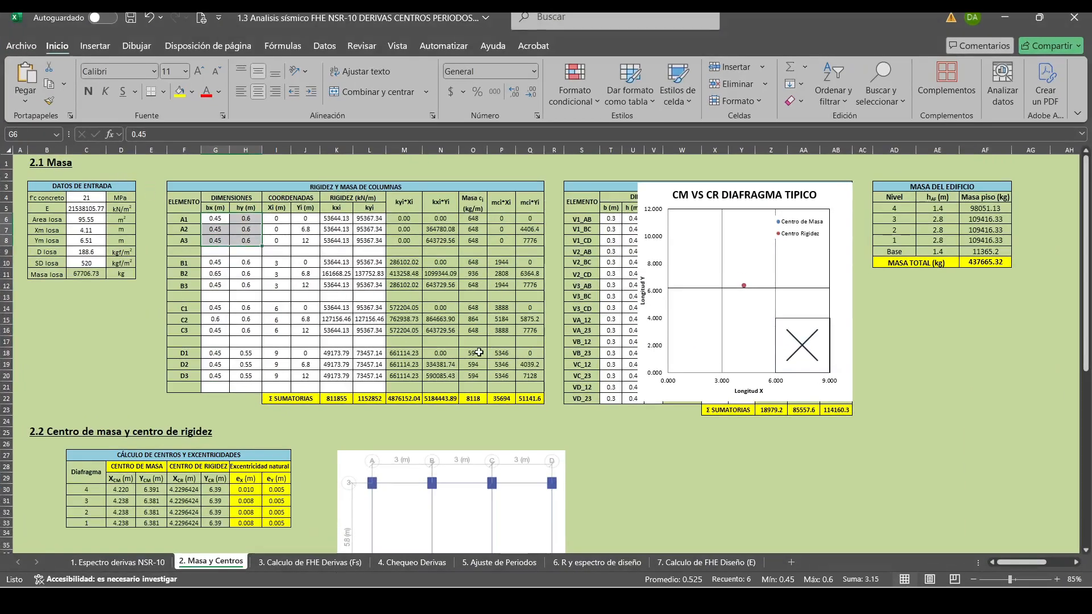
left_click(350, 599)
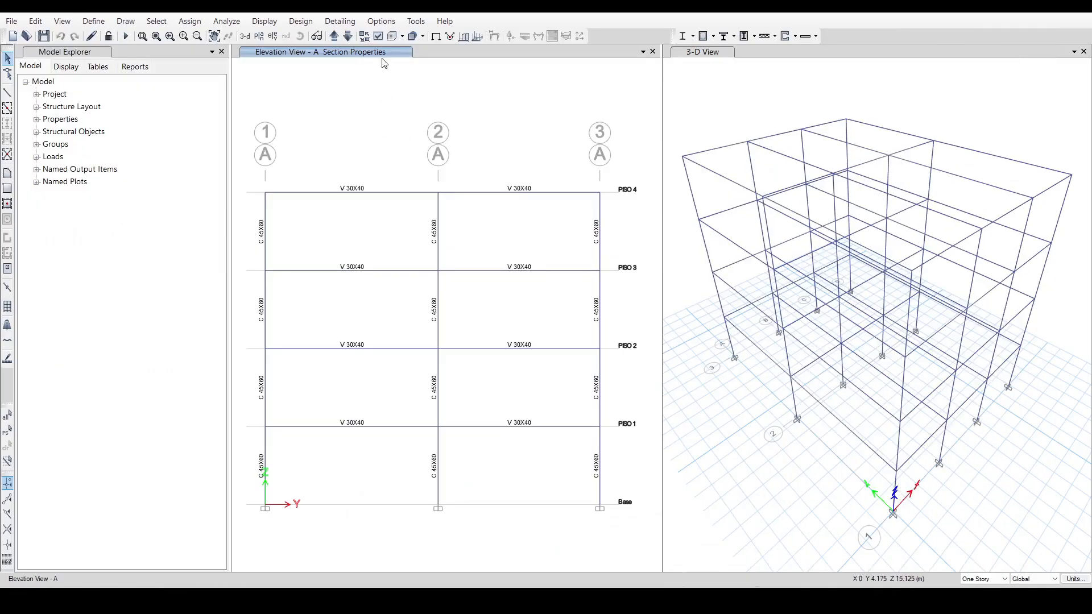
Check the column sections on elevations B, C and D against the Excel workbook's column dimensions and save the ETABS model.
left_click(334, 36)
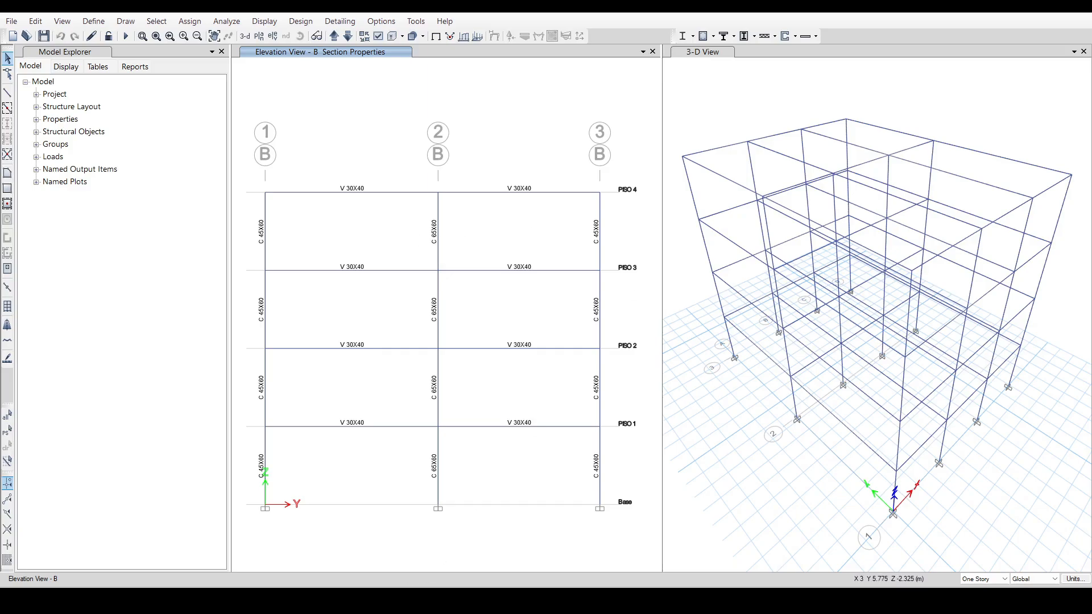
left_click(444, 600)
left_click_drag(215, 262, 249, 329)
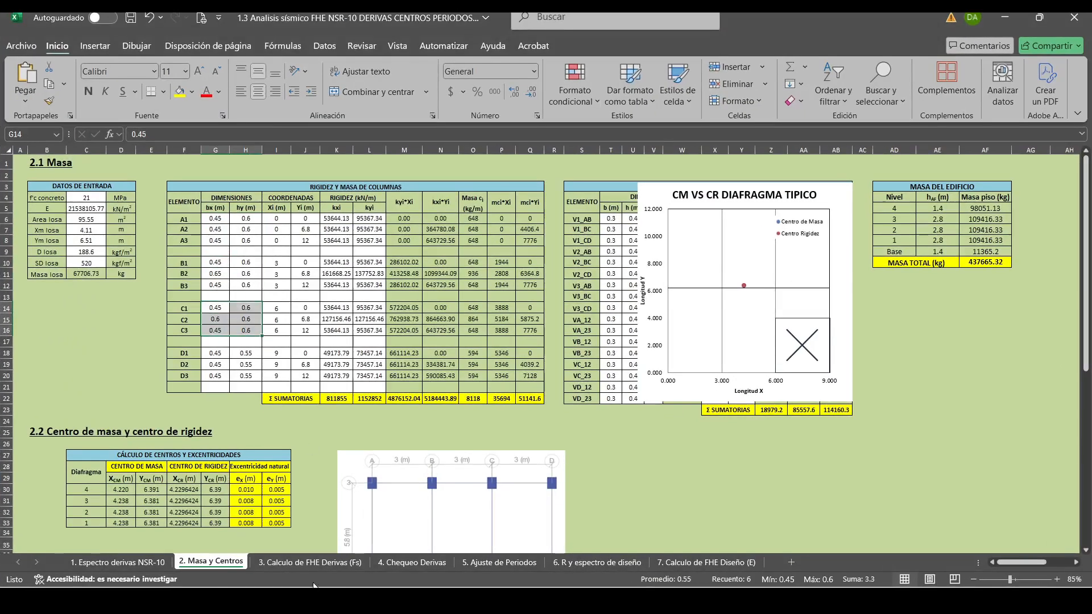
left_click(344, 600)
left_click(335, 36)
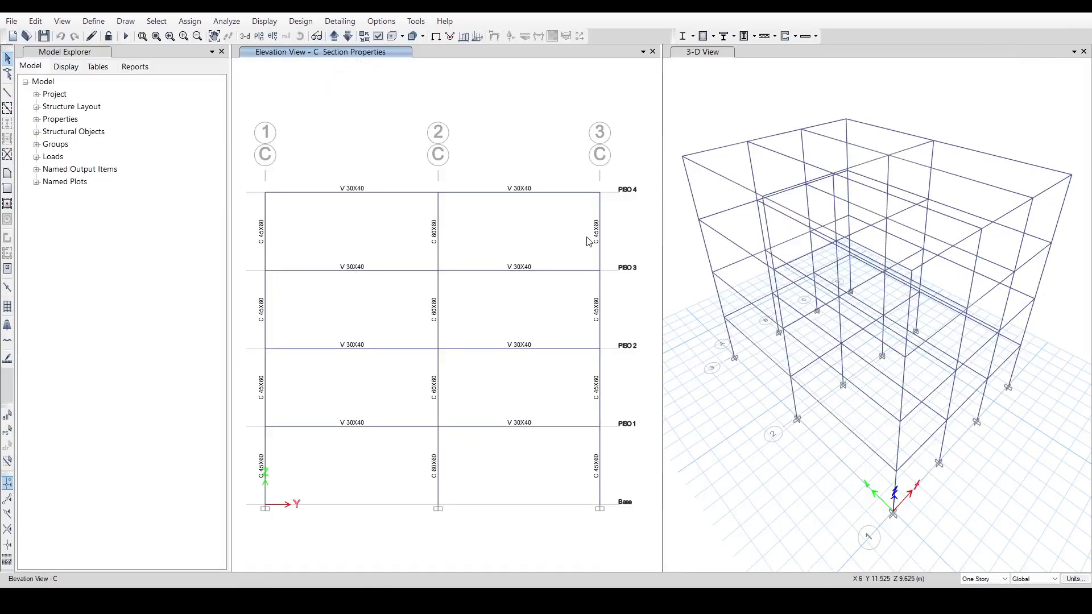
left_click(343, 600)
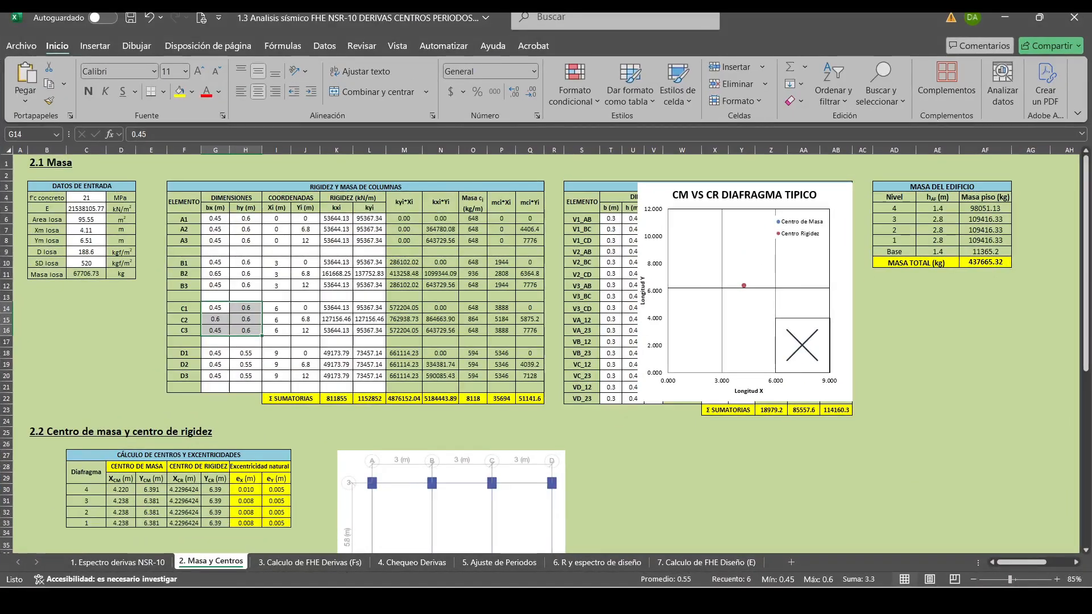
left_click_drag(215, 353, 242, 377)
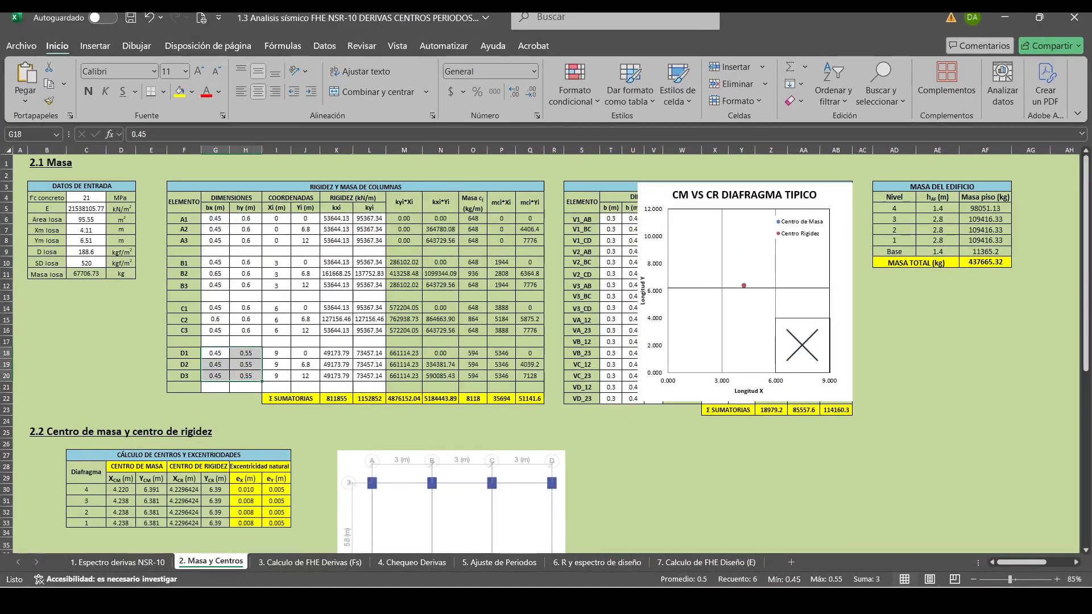
left_click(369, 600)
left_click(333, 36)
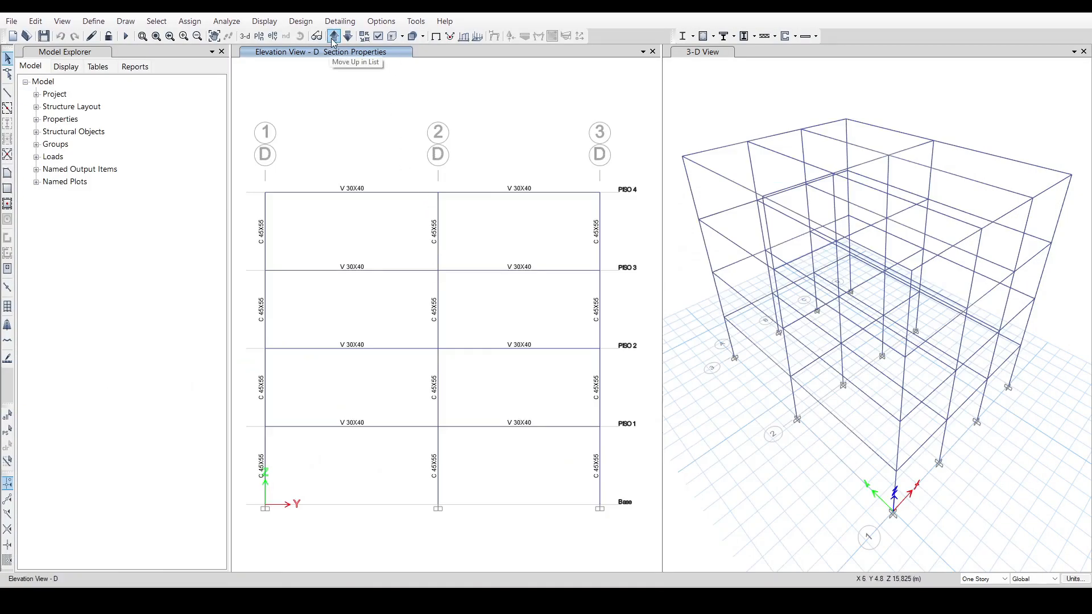
left_click(44, 36)
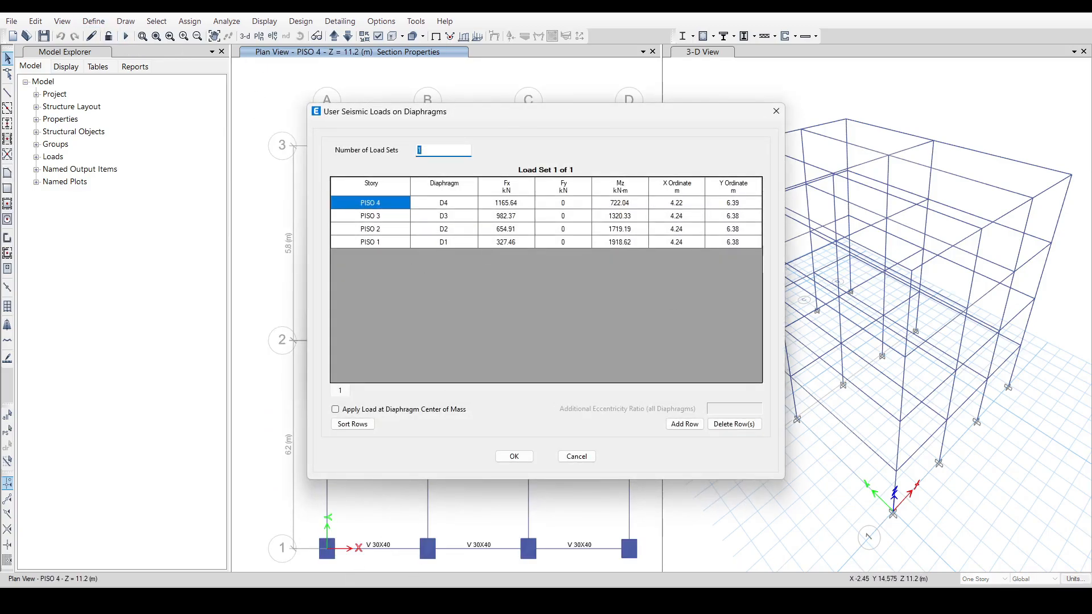
Copy the Excel FsX_FHE load data into ETABS's Fsx_FHE diaphragm loads, with Fx 1153.72, 965.59, 643.73 and 321.86 kN from PISO 4 to 1.
key("alt+Tab")
left_click(336, 567)
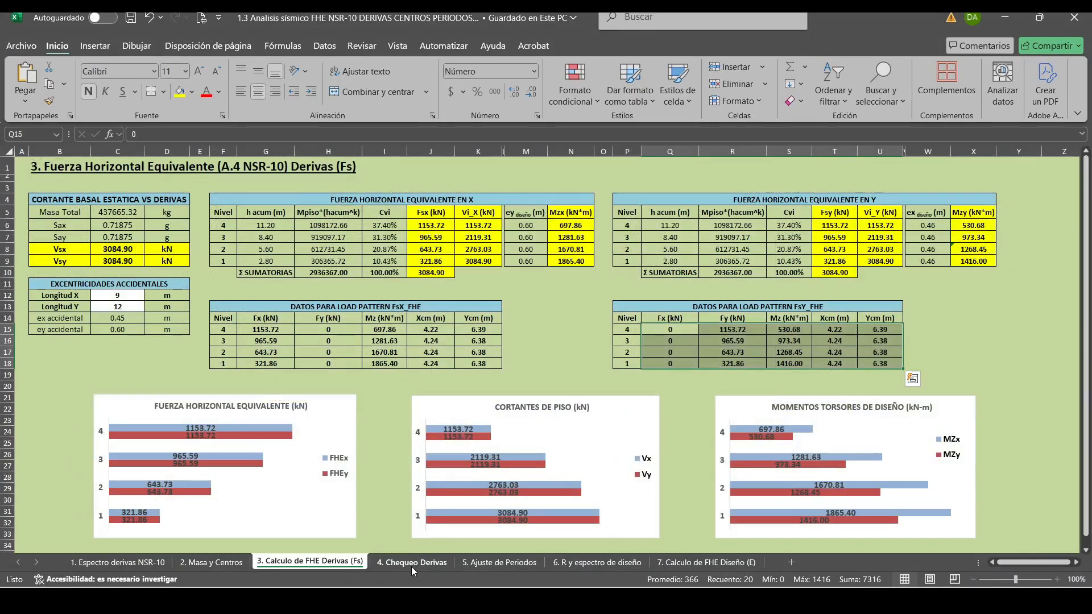
left_click_drag(266, 329, 477, 363)
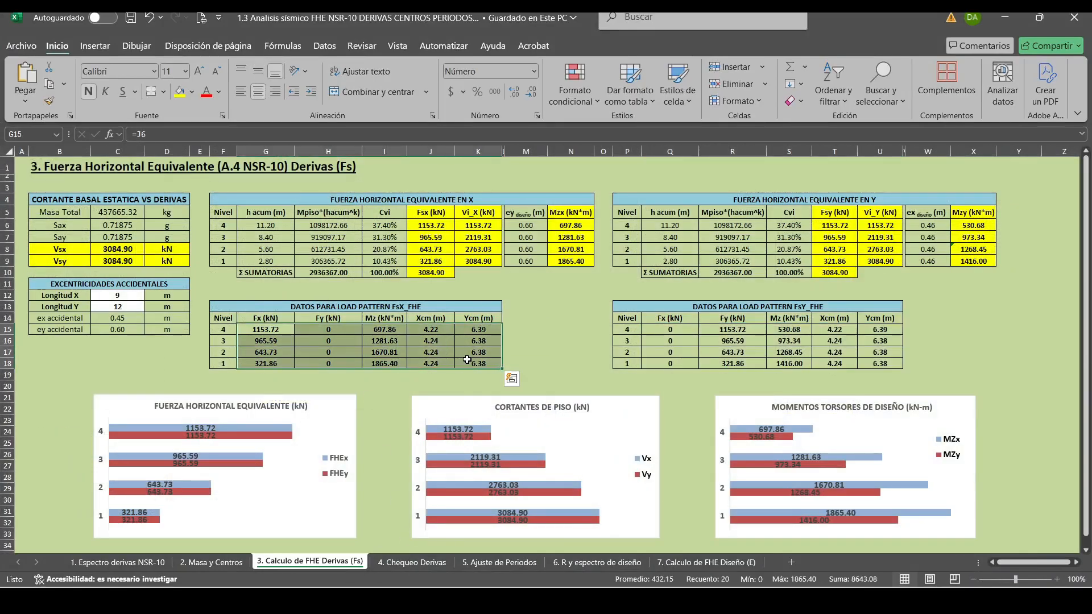
key("ctrl+c")
key("alt+Tab")
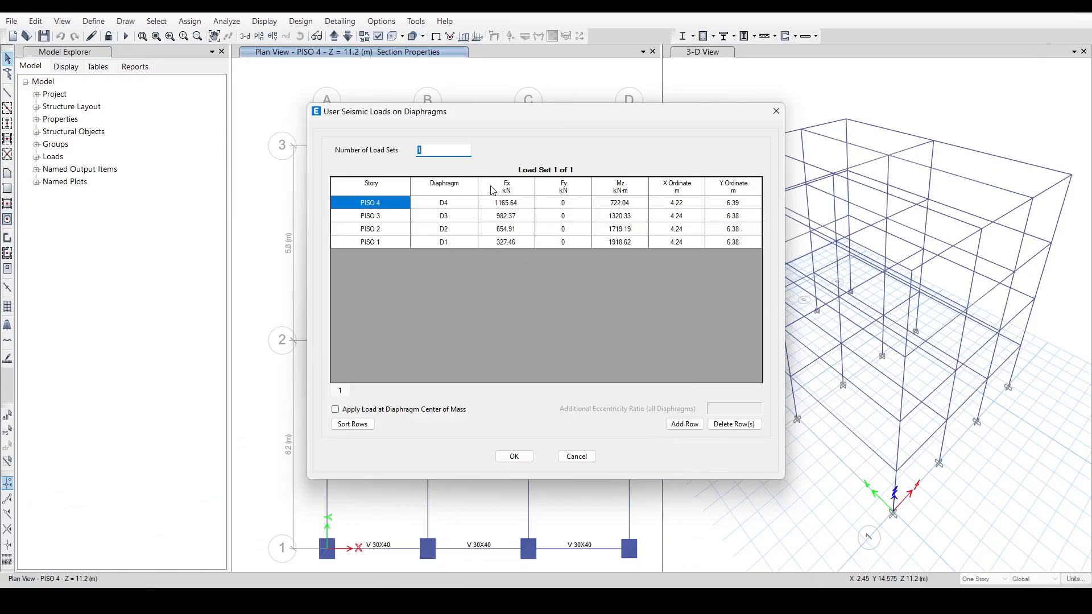
left_click(499, 204)
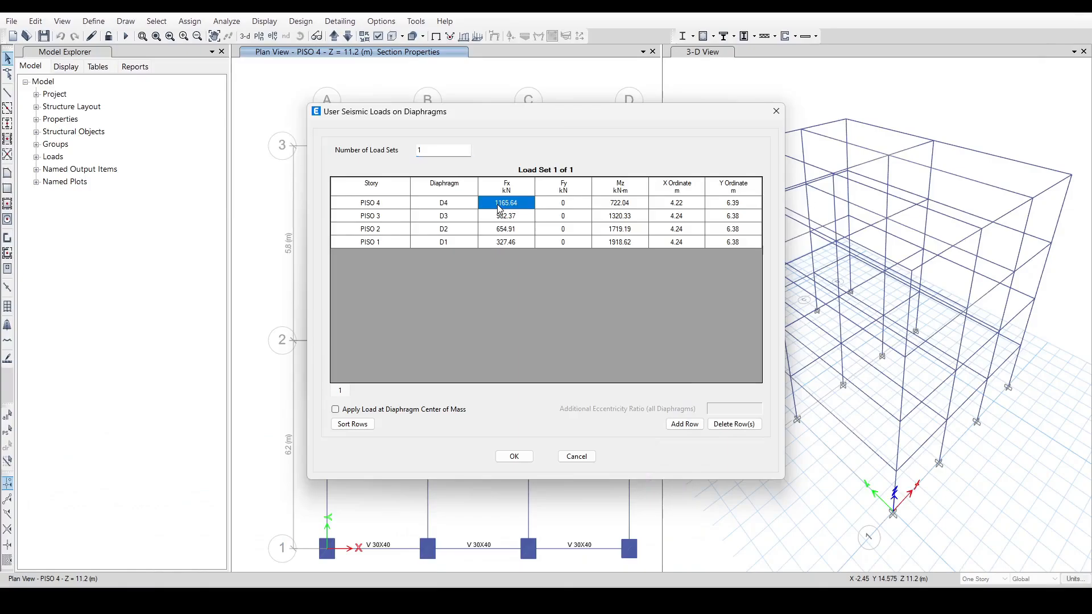
left_click(514, 456)
Copy the Excel FsY_FHE load data into ETABS's Fsy_FHE diaphragm loads, with Fy 1153.72, 965.59, 643.73 and 321.86 kN, and accept the load patterns.
left_click(460, 315)
left_click(709, 290)
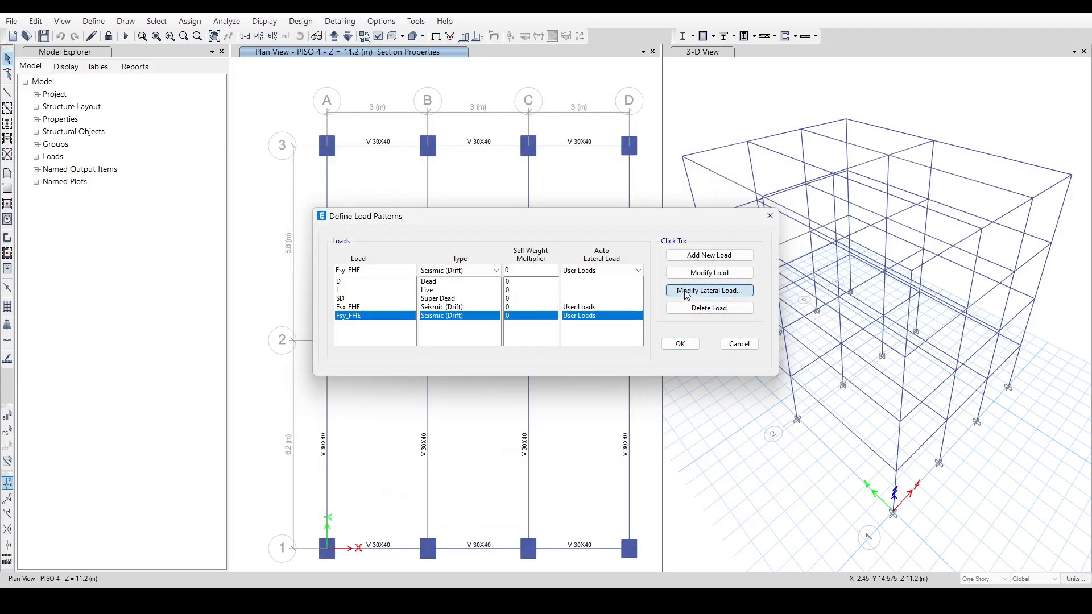
key("alt+Tab")
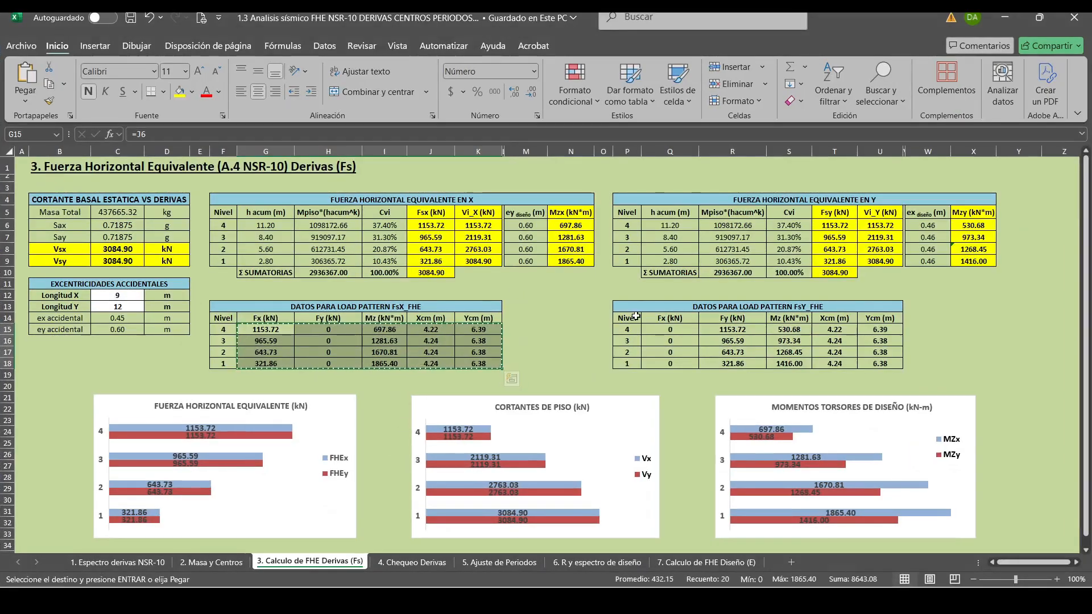
left_click_drag(659, 330, 870, 365)
key("ctrl+c")
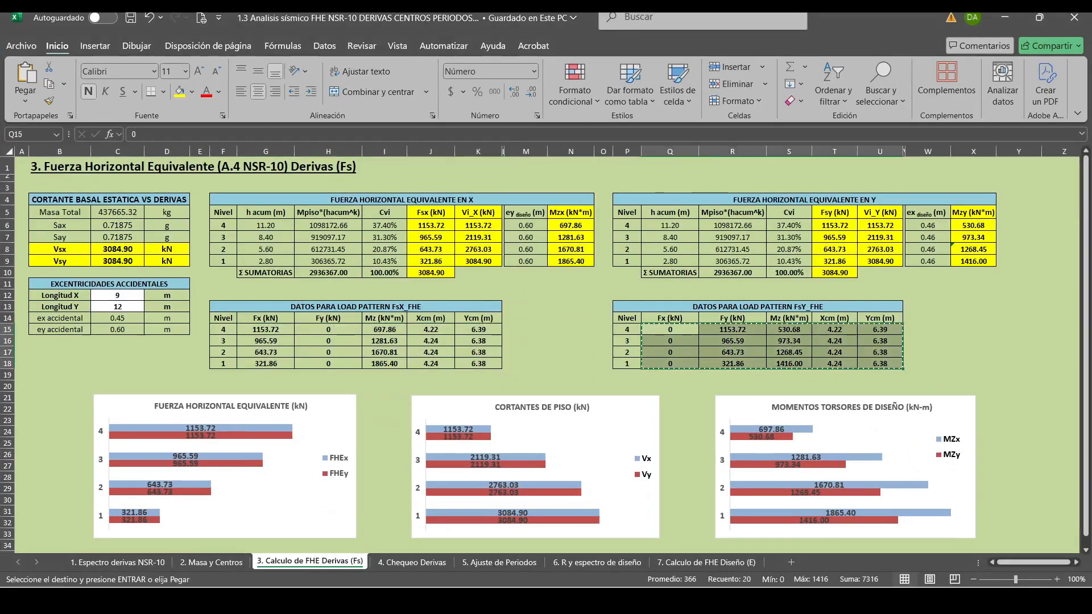
key("alt+Tab")
left_click(510, 205)
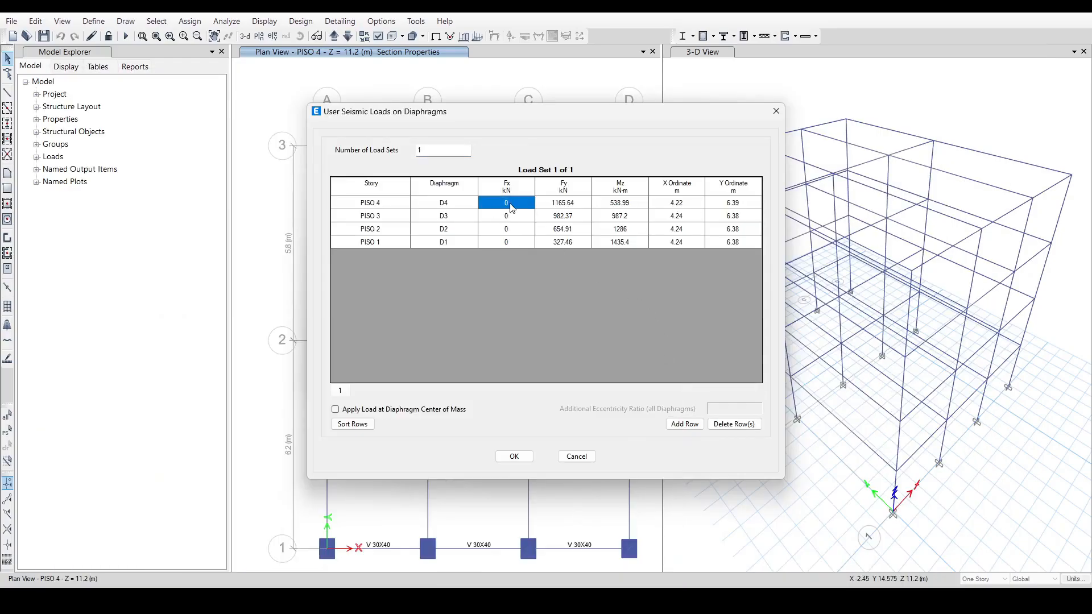
key("ctrl+v")
left_click(514, 457)
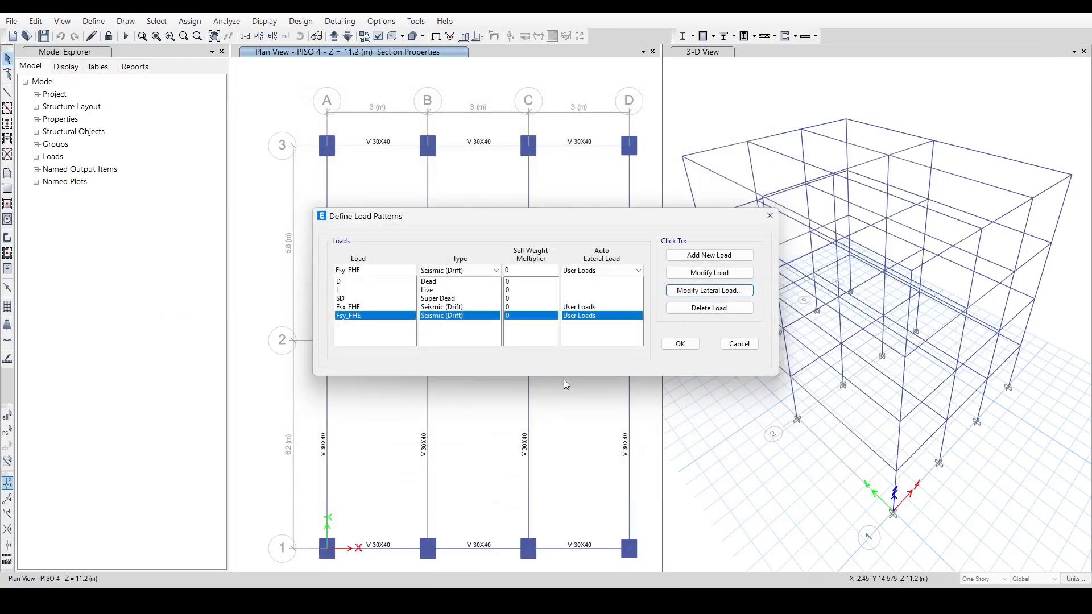
left_click(680, 344)
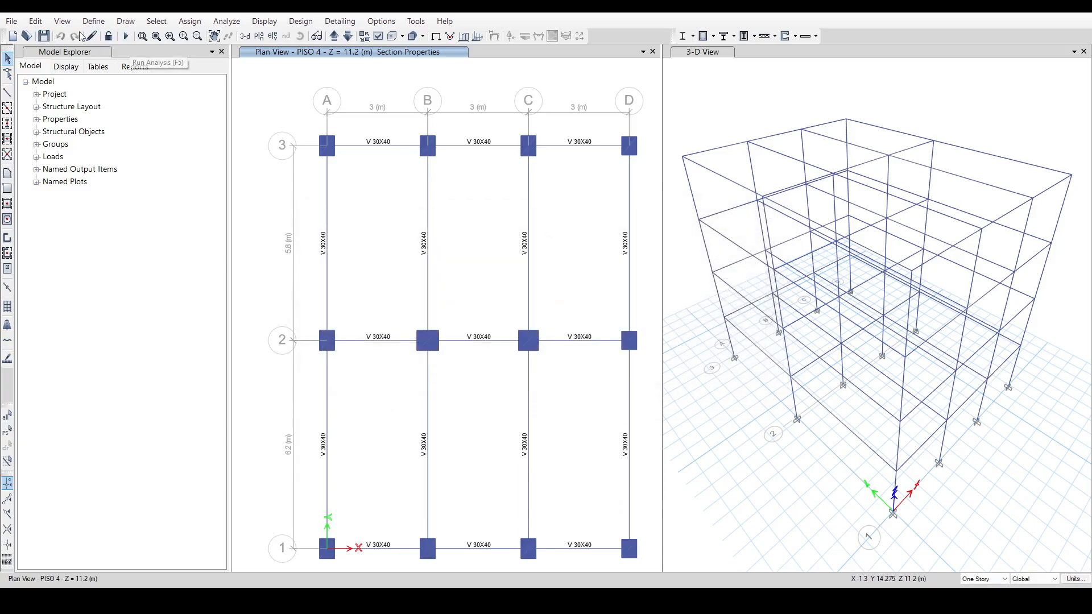
Run the analysis and open the Story Drifts table from the joint output results.
left_click(125, 36)
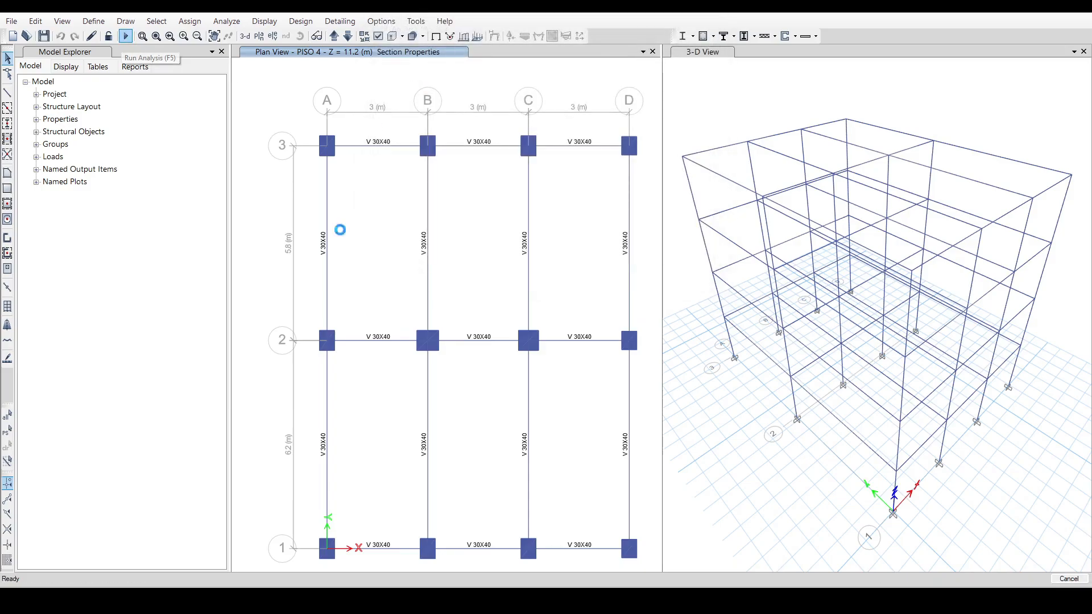
left_click(266, 22)
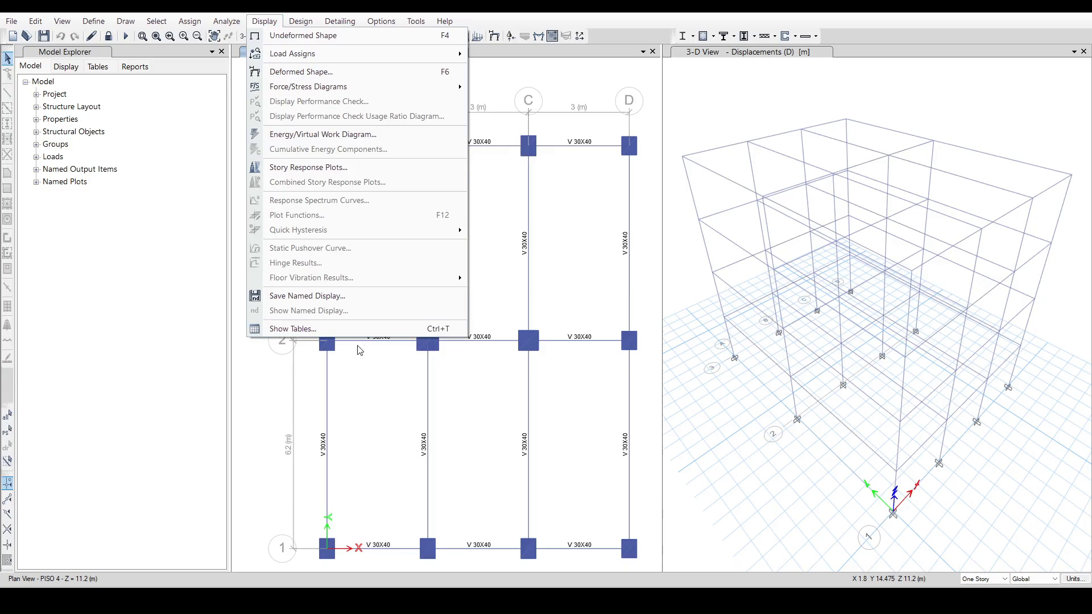
left_click(361, 332)
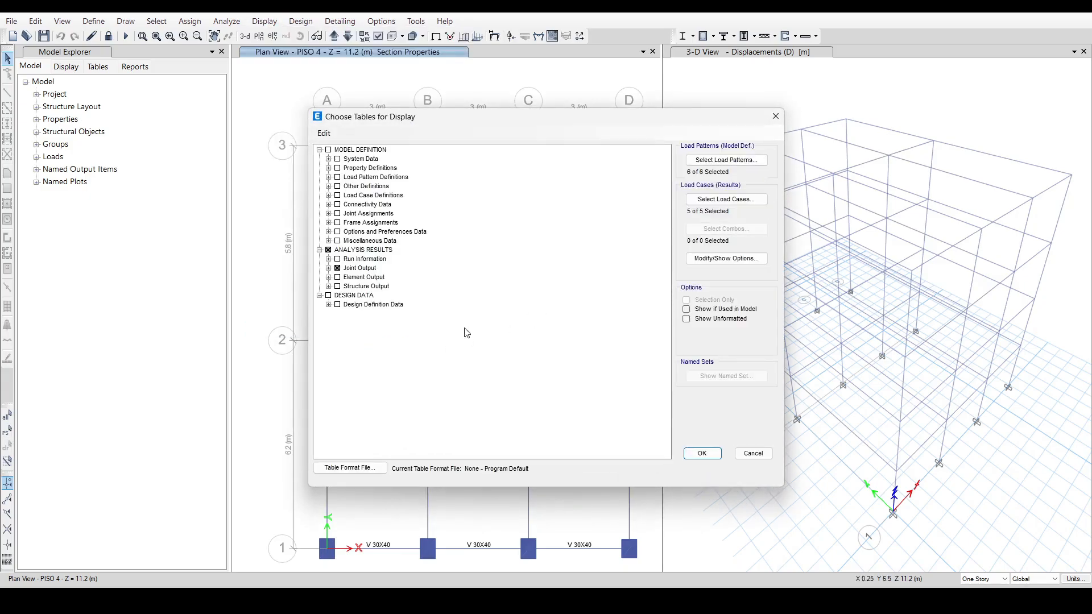
left_click(701, 453)
Filter Story Drifts to Fsx_FHE and copy the four drift values into the Story Drifts X table on Excel's 4. Chequeo Derivas sheet.
left_click(341, 195)
right_click(344, 196)
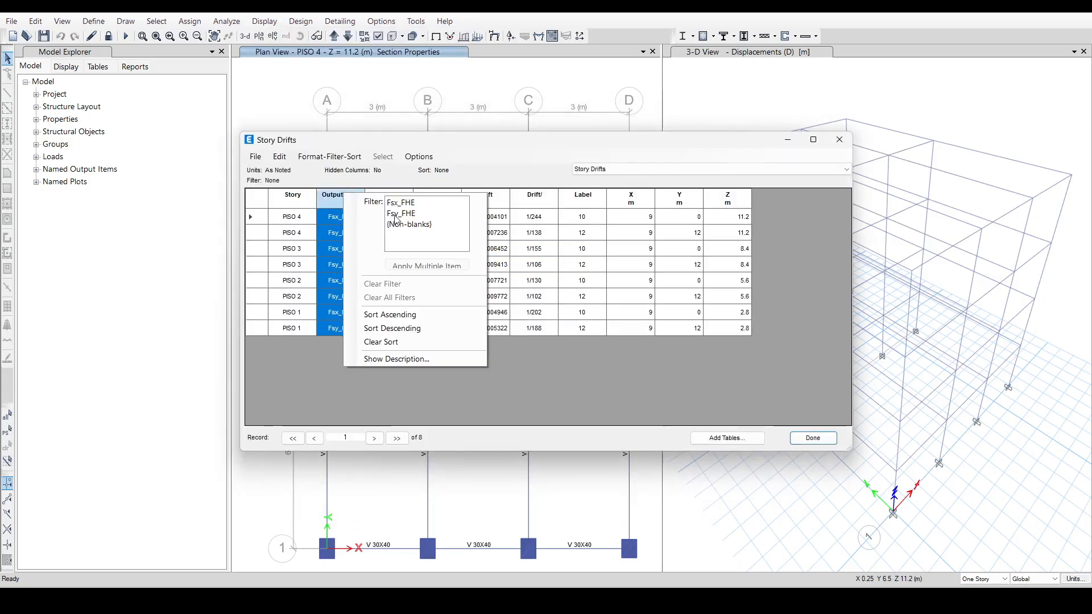
left_click(399, 205)
left_click_drag(503, 220, 504, 274)
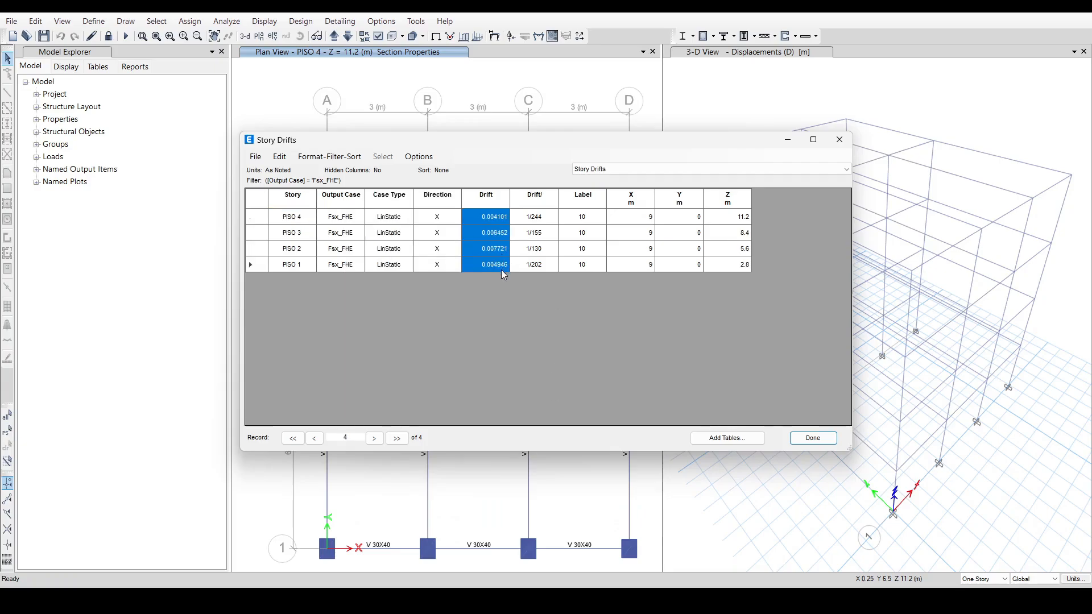
key("alt+Tab")
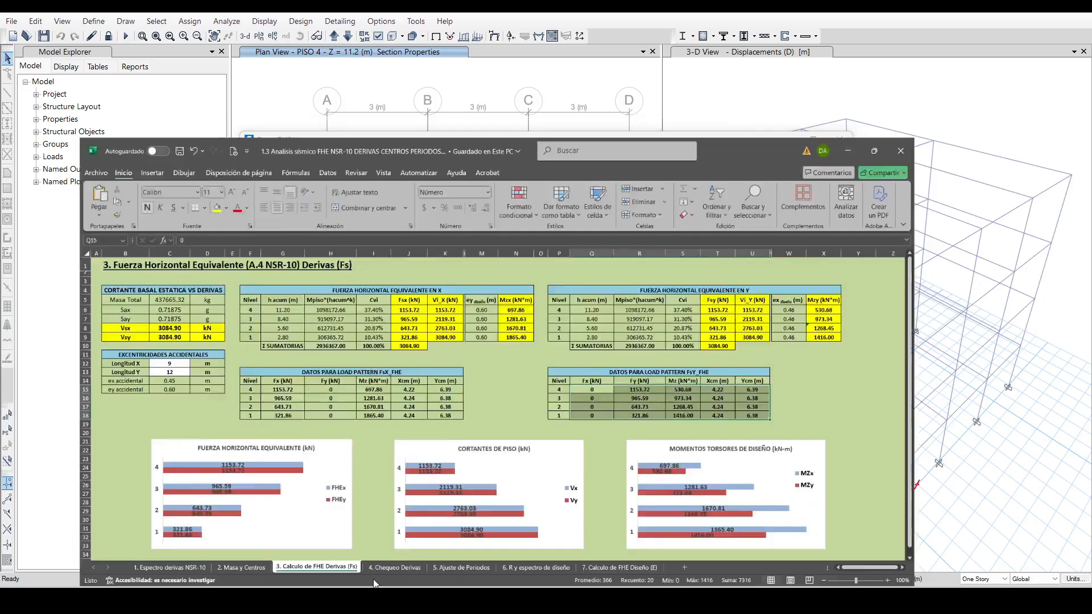
left_click(410, 562)
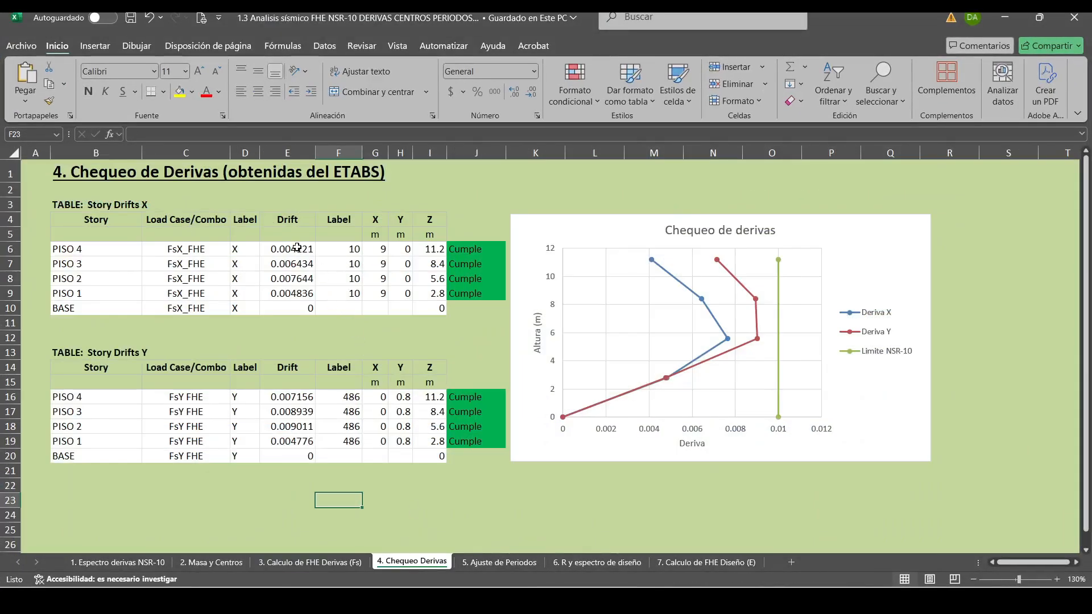
right_click(297, 247)
left_click(304, 255)
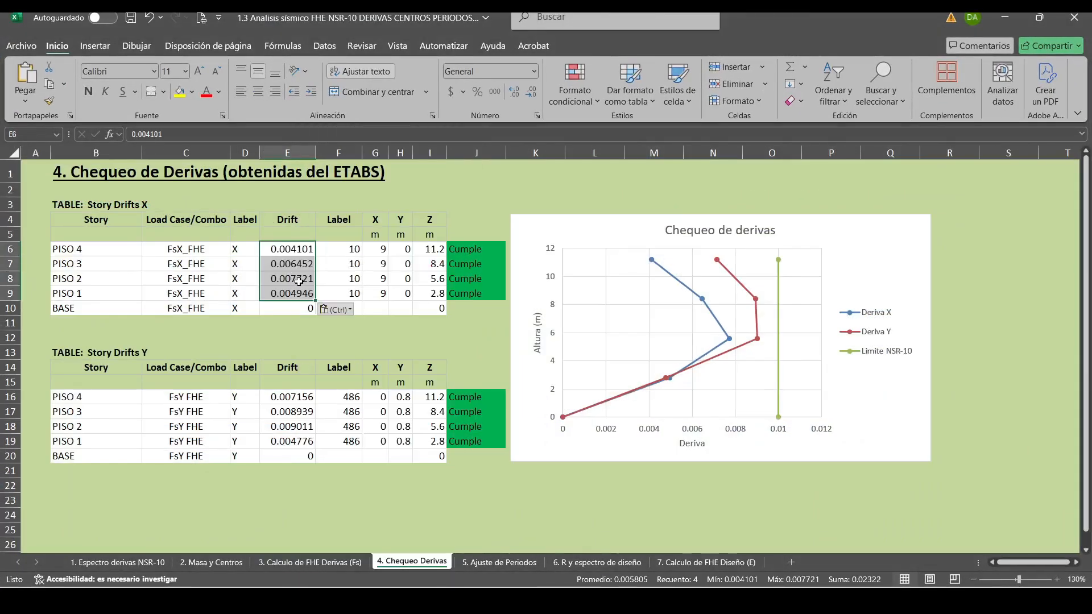
Filter Story Drifts to Fsy_FHE and copy drifts 0.007236, 0.009413, 0.009772 and 0.005322 into Excel's Story Drifts Y table, PISO 4 to 1.
key("alt+Tab")
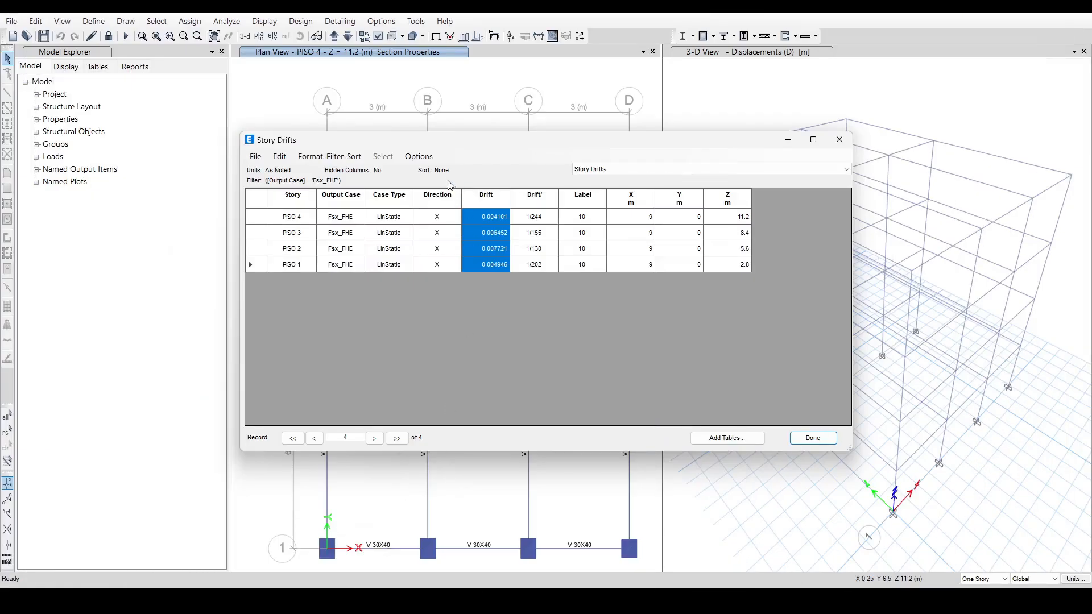
right_click(335, 202)
left_click(392, 220)
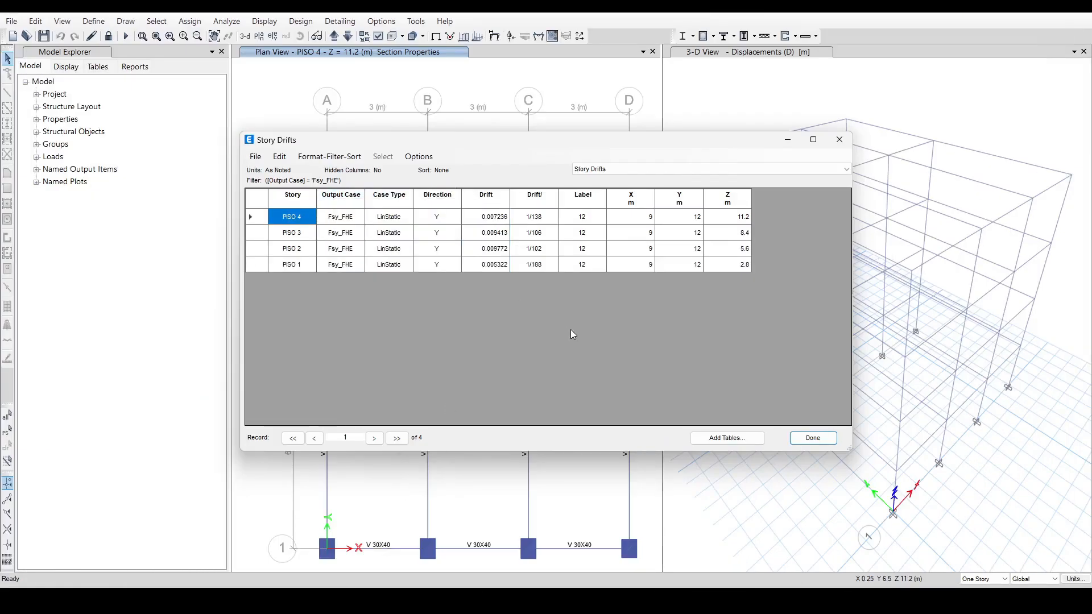
left_click_drag(505, 224, 504, 274)
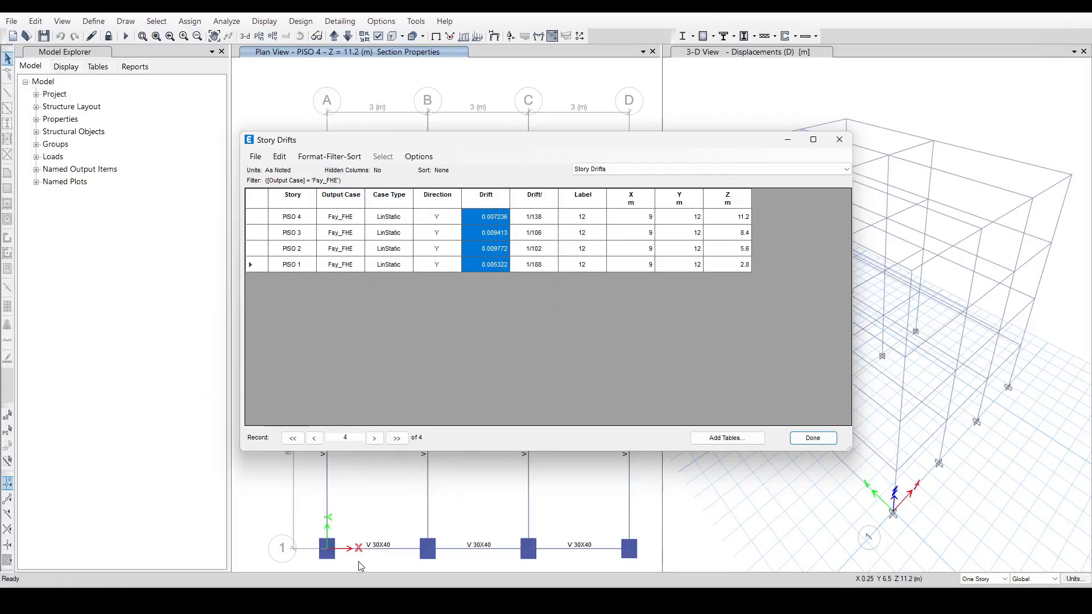
key("alt+Tab")
left_click(287, 397)
right_click(297, 400)
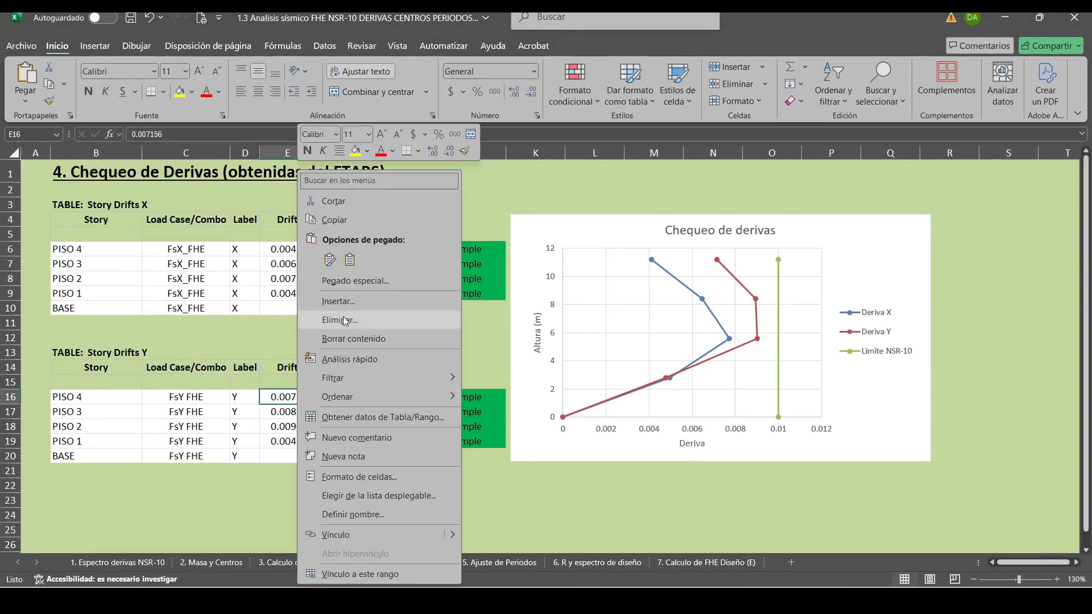
left_click(349, 260)
left_click(400, 514)
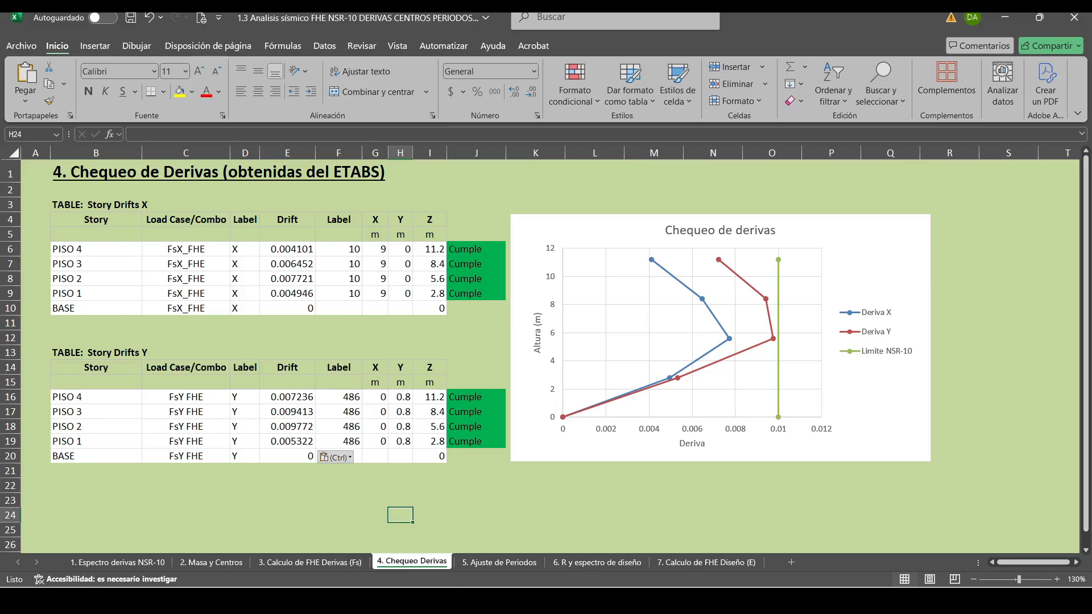
left_click(338, 497)
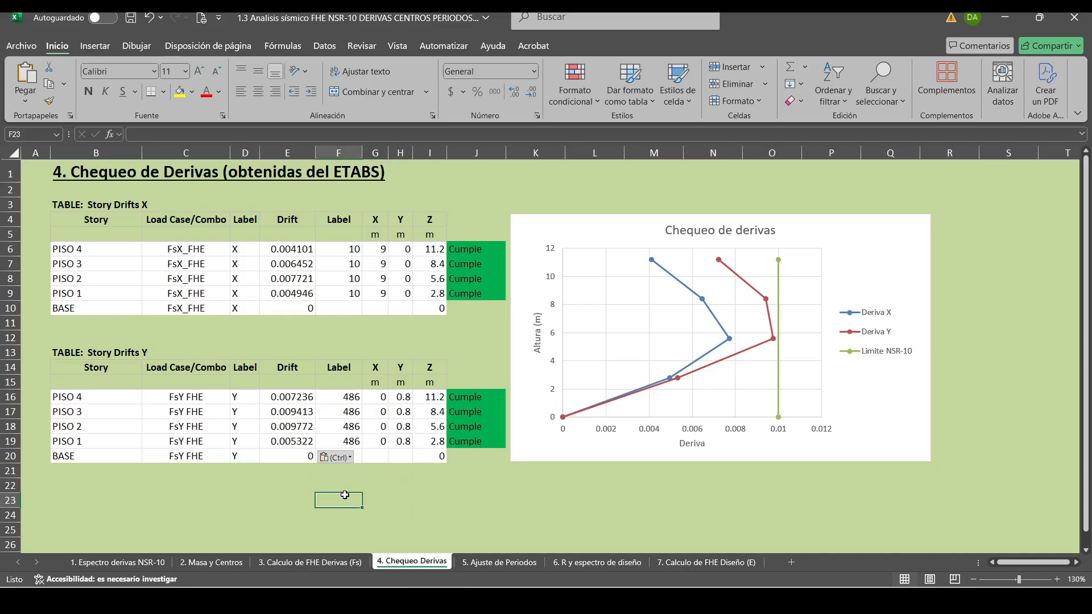
On the 2. Masa y Centros sheet, move the floor-plan image below the column table, and go back through sheets 3 and 4.
left_click(223, 562)
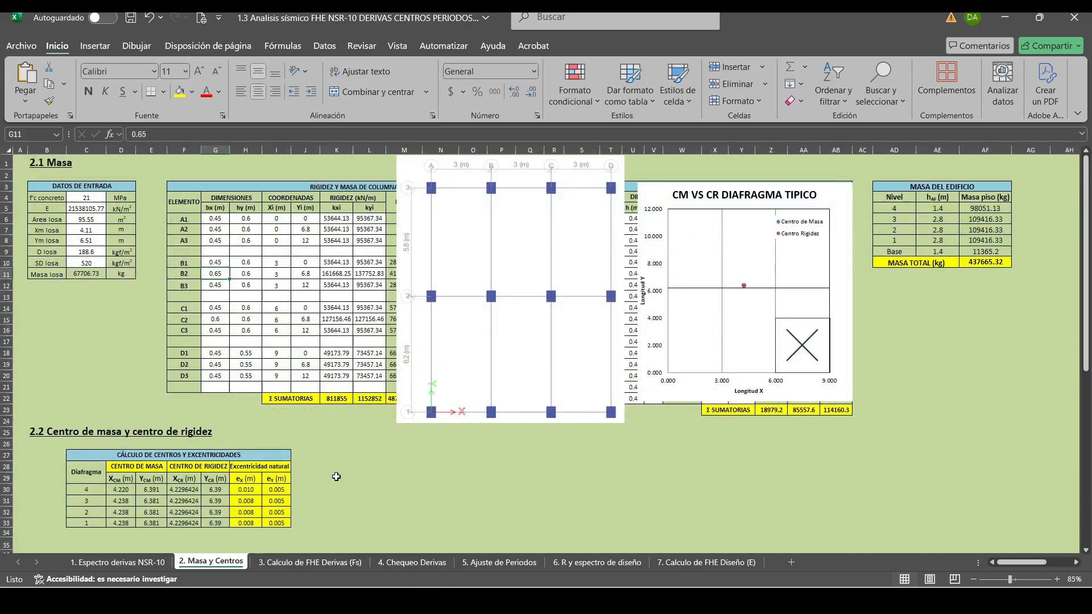
left_click_drag(494, 208, 436, 502)
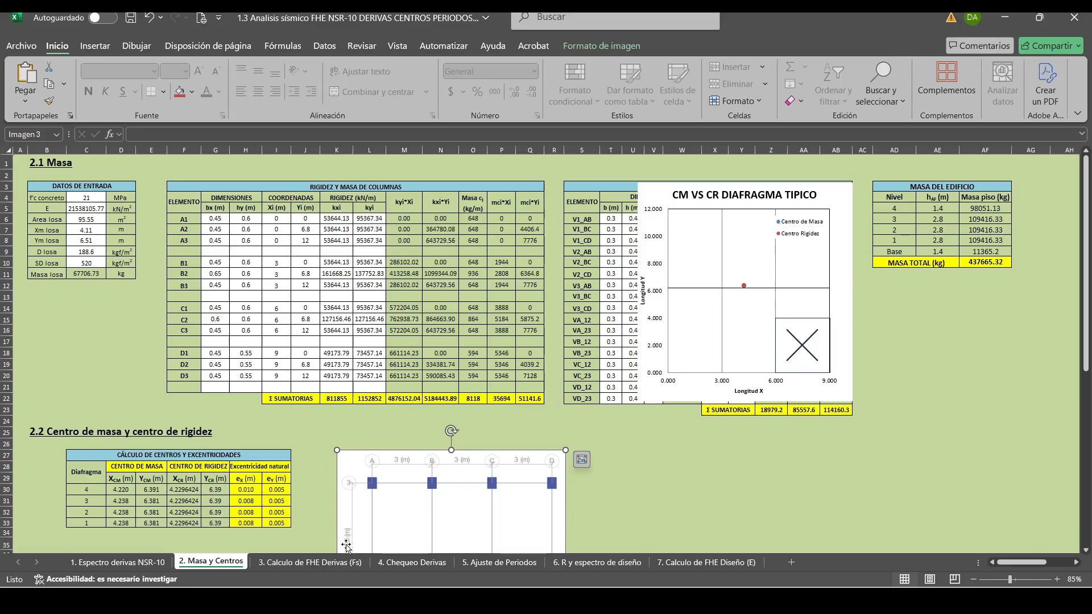
left_click(309, 562)
left_click(400, 563)
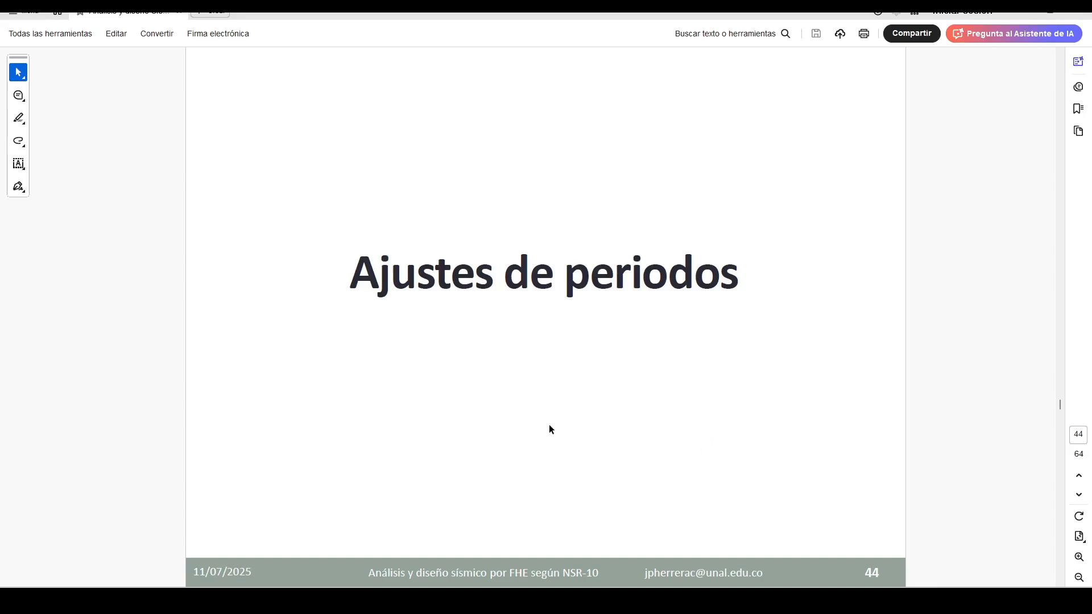
Examine the PDF slides on period adjustment A.4.2.3, its 10% tolerance, and the fundamental period equation A.4.2-1.
key("Right")
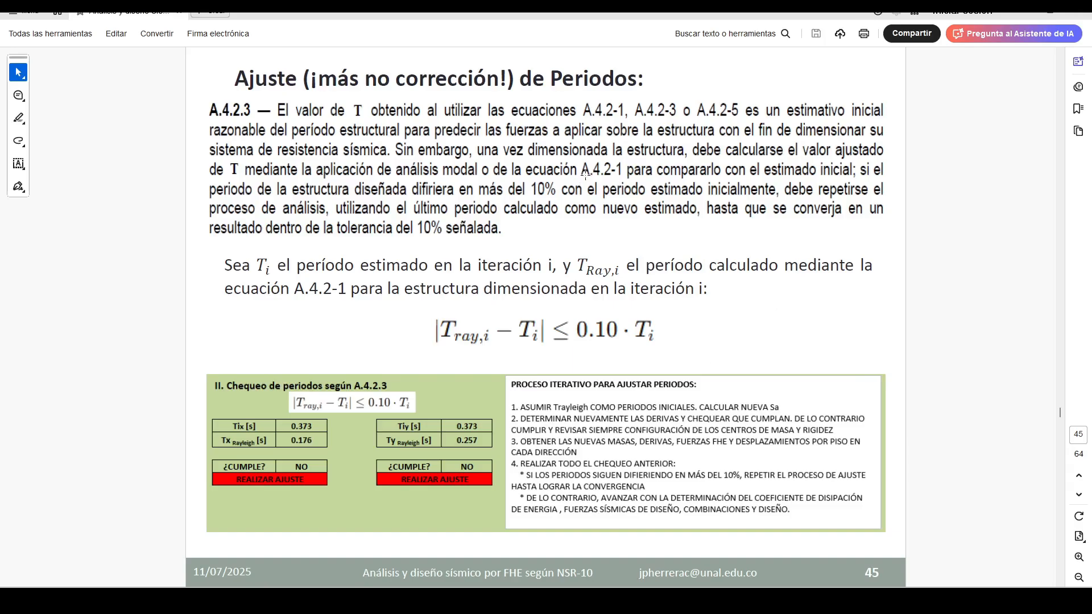
scroll(617, 421, "up", 10)
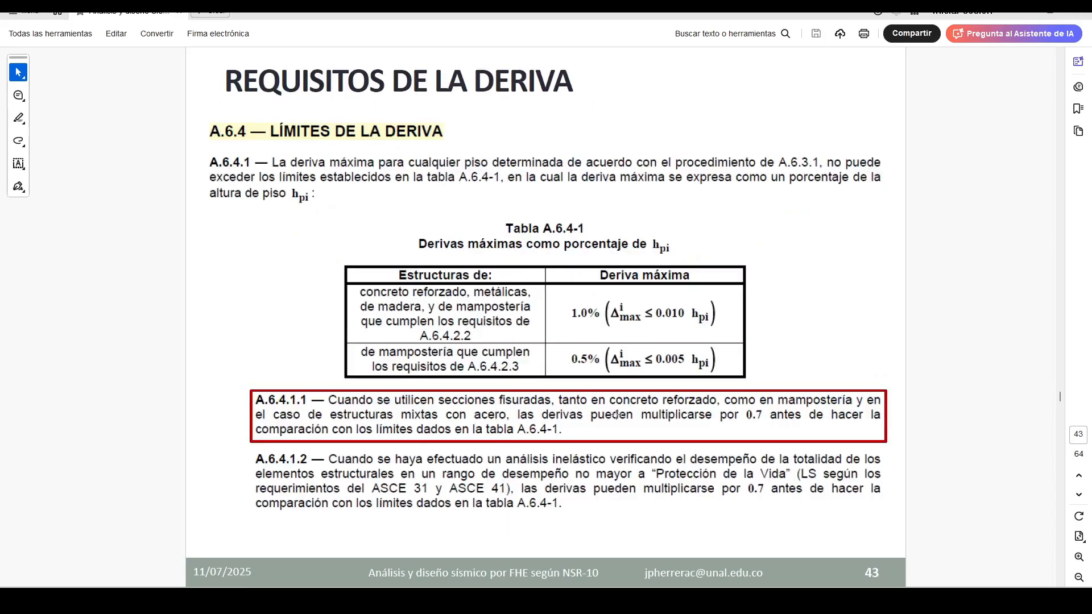
scroll(616, 416, "up", 10)
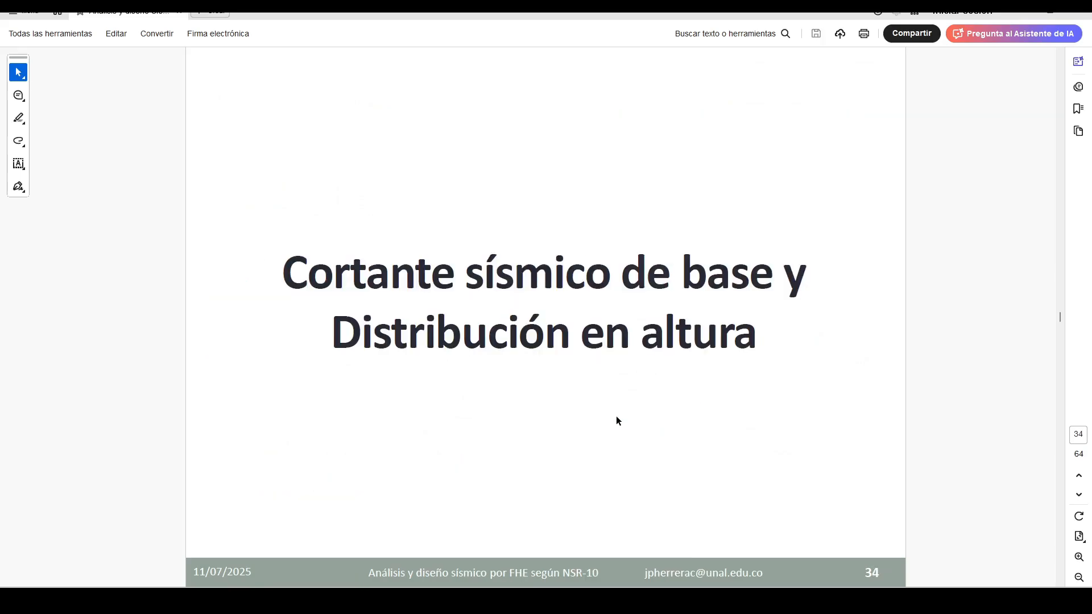
scroll(617, 414, "up", 4)
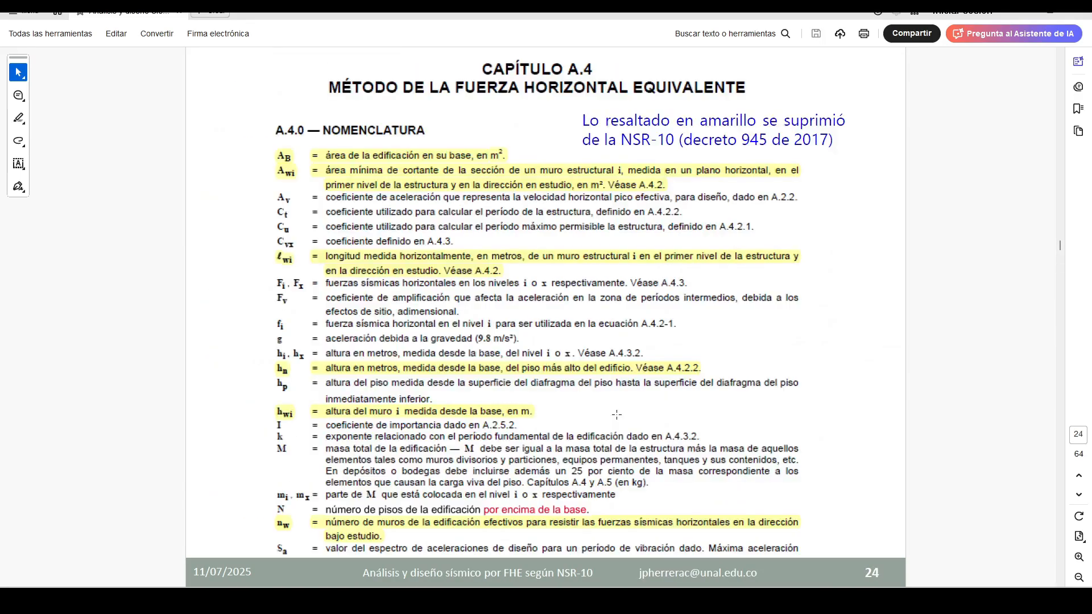
scroll(616, 414, "down", 3)
left_click(321, 172)
left_click(321, 172)
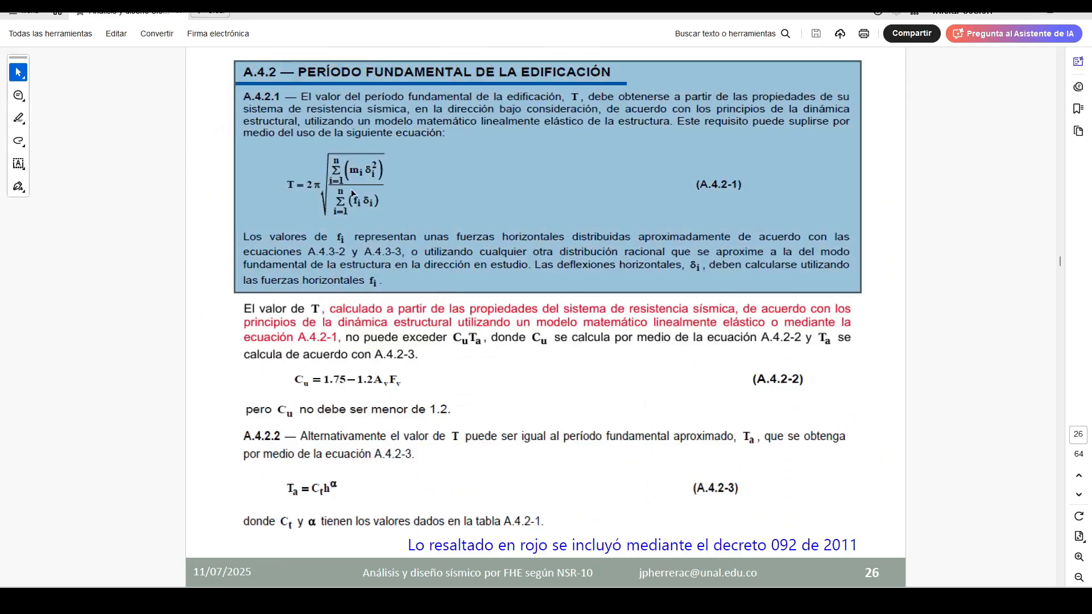
left_click(352, 172)
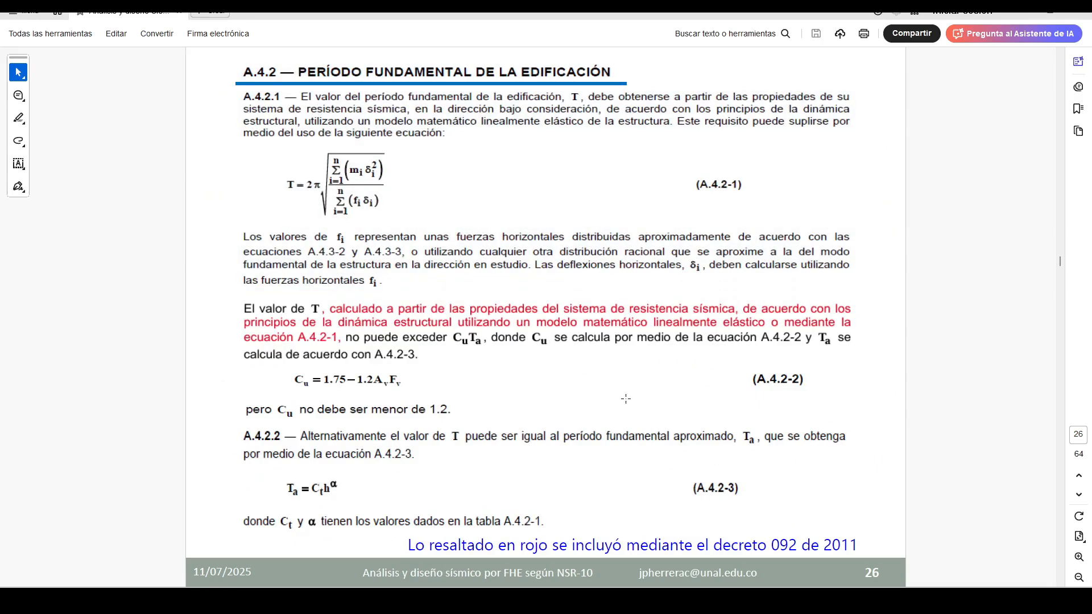
scroll(626, 398, "down", 1)
scroll(626, 399, "down", 7)
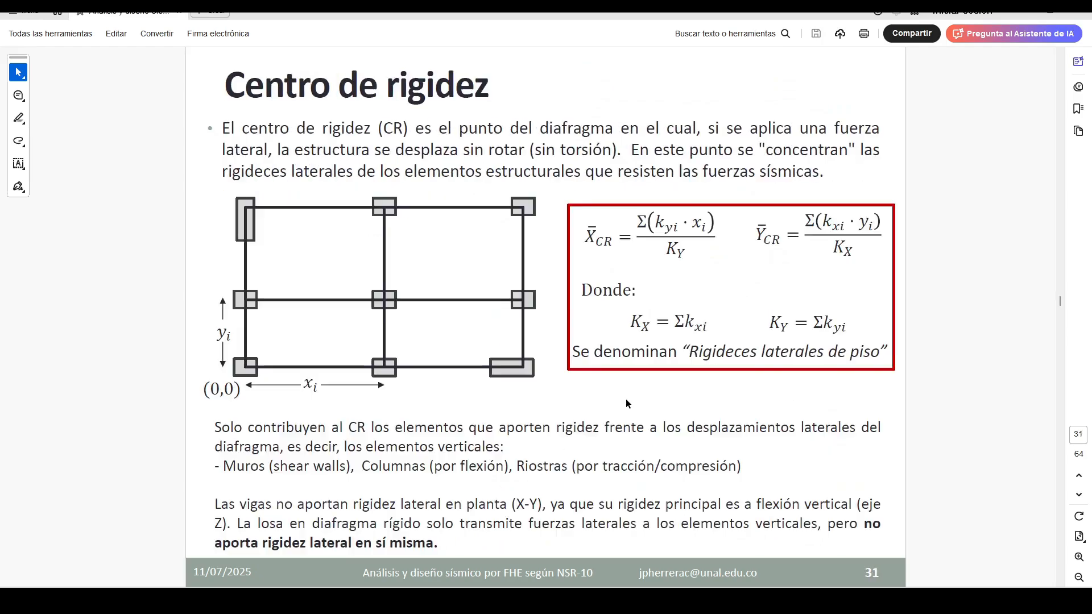
scroll(625, 400, "down", 6)
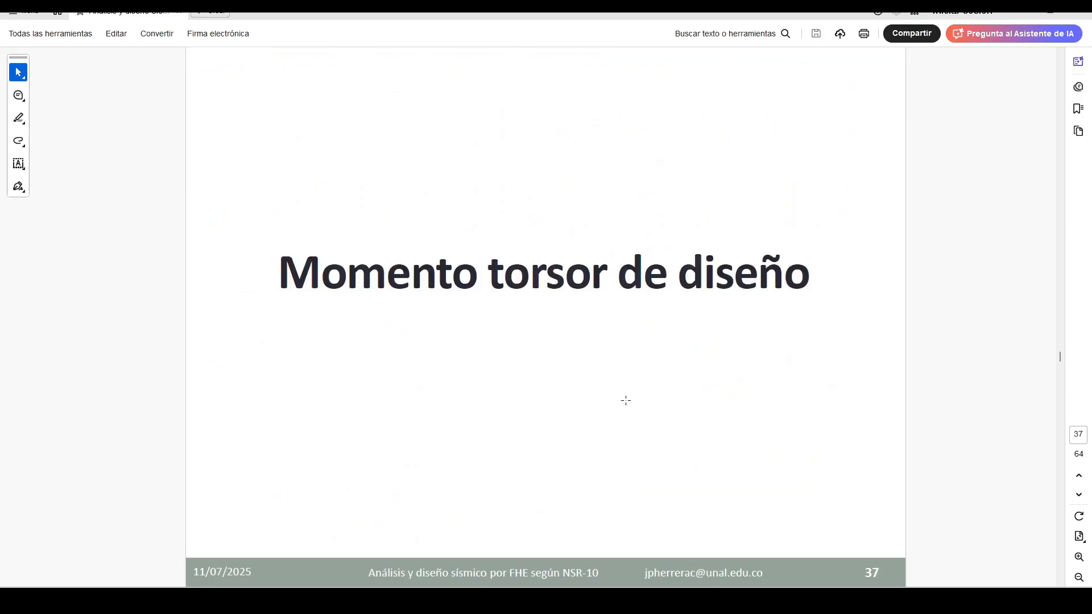
scroll(626, 403, "down", 3)
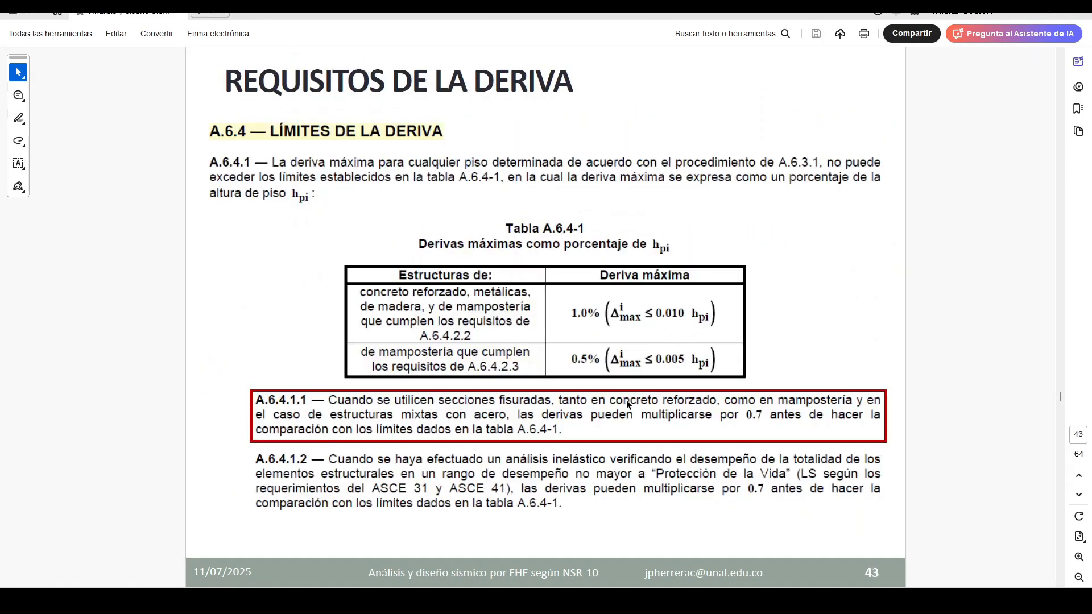
scroll(626, 401, "down", 2)
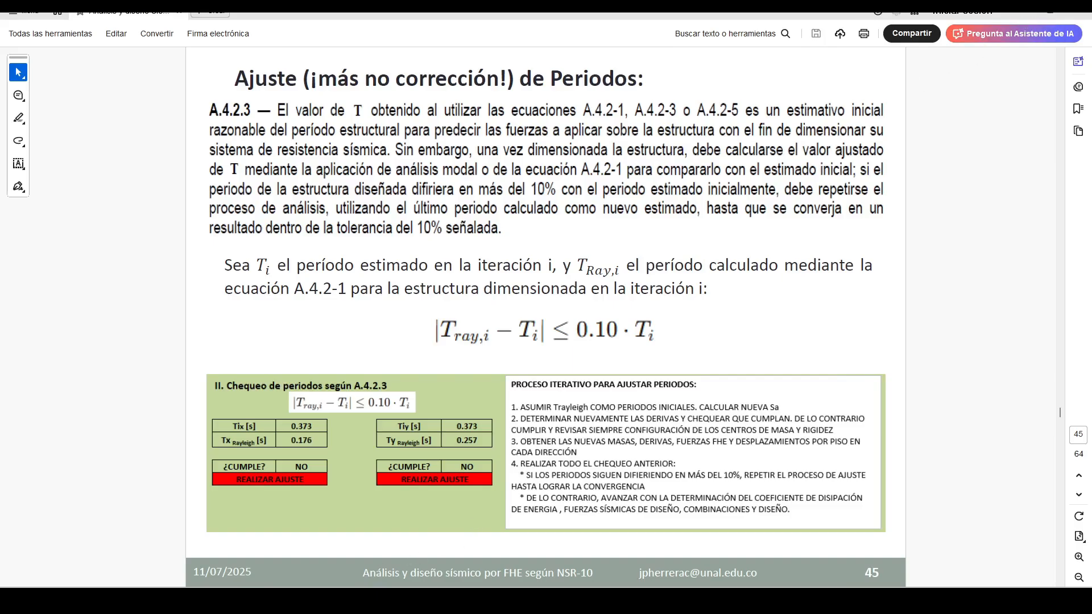
Switch to ETABS, run the analysis and open the Diaphragm Center Of Mass Displacements table together with Story Drifts.
left_click(321, 600)
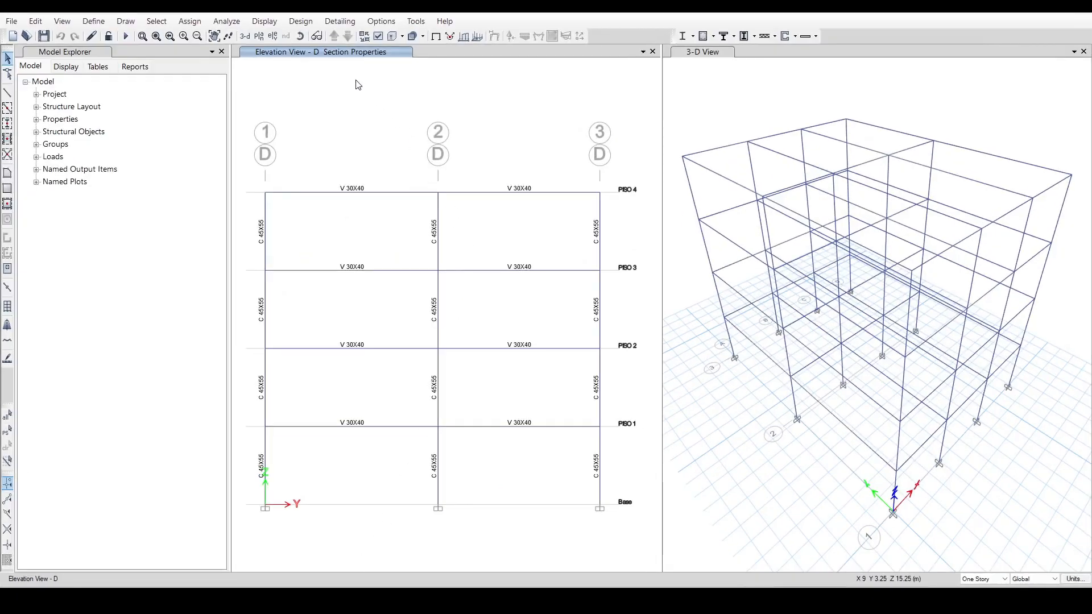
left_click(126, 39)
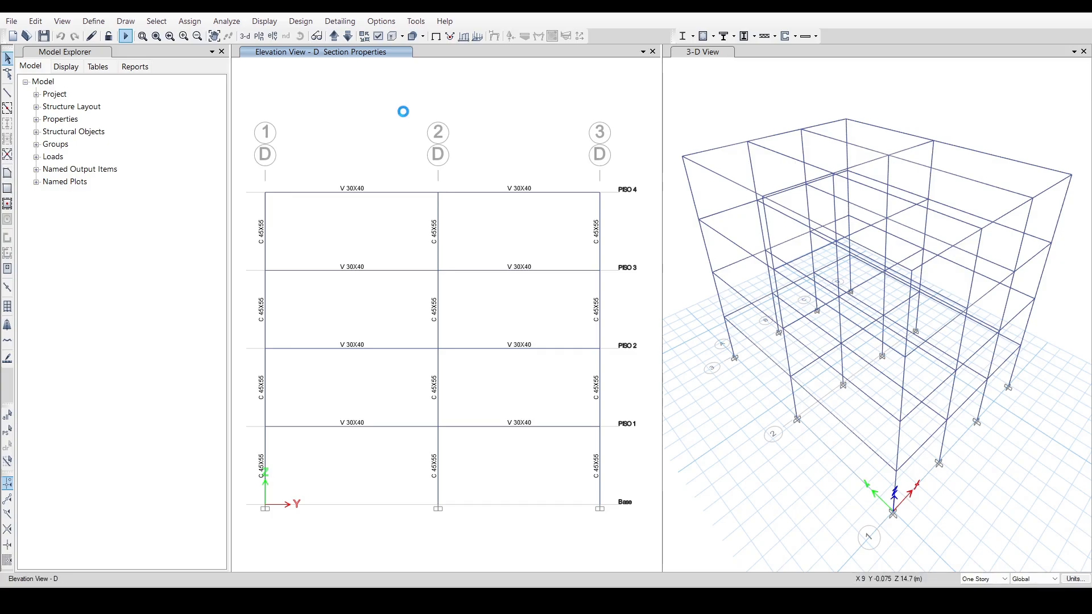
left_click(272, 24)
left_click(296, 329)
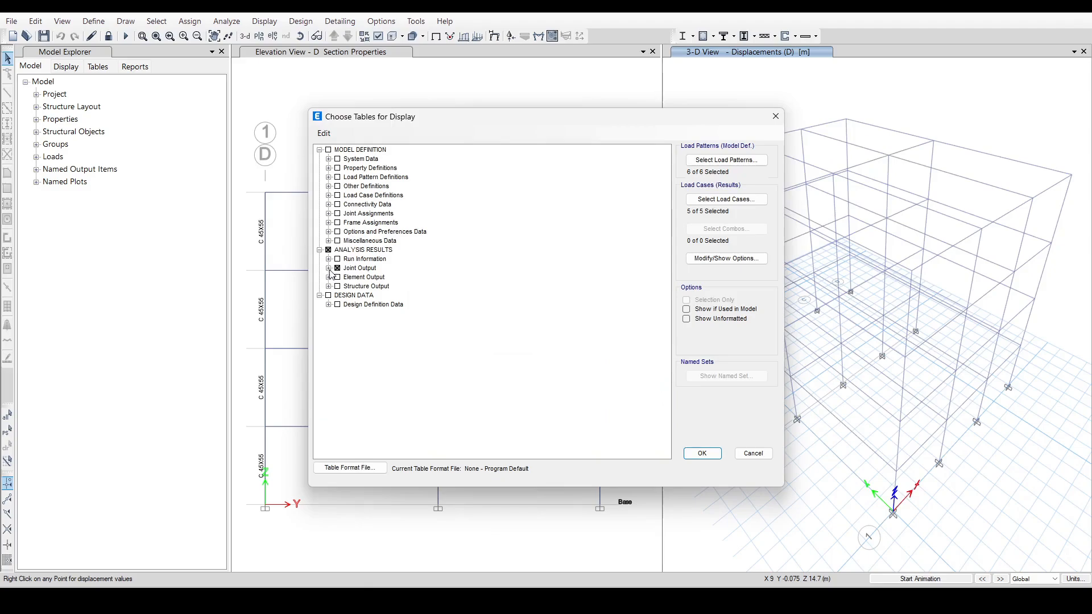
left_click(328, 268)
left_click(337, 277)
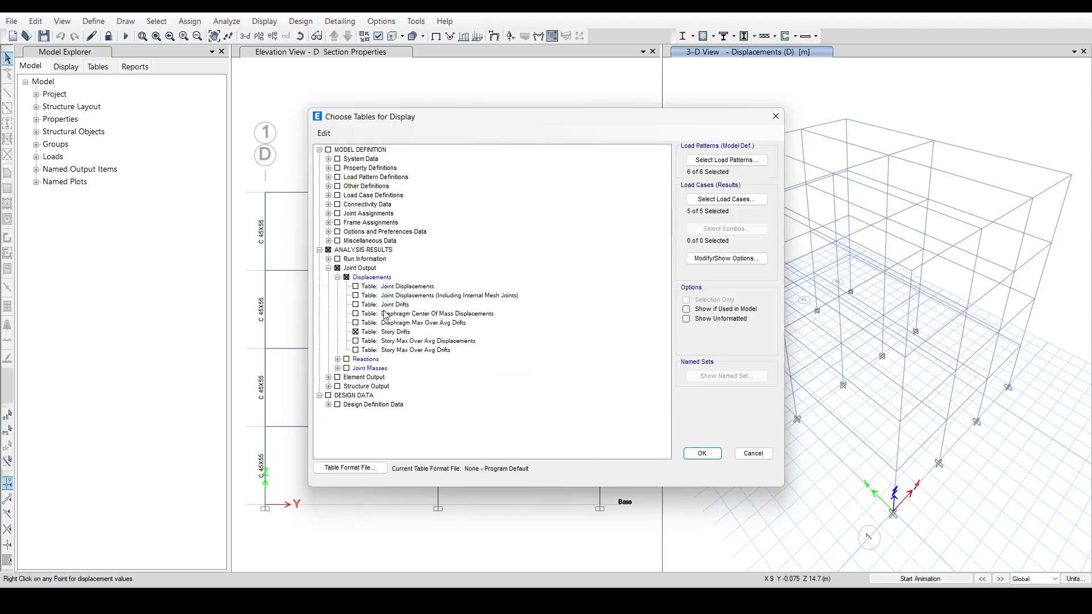
left_click(358, 314)
left_click(702, 454)
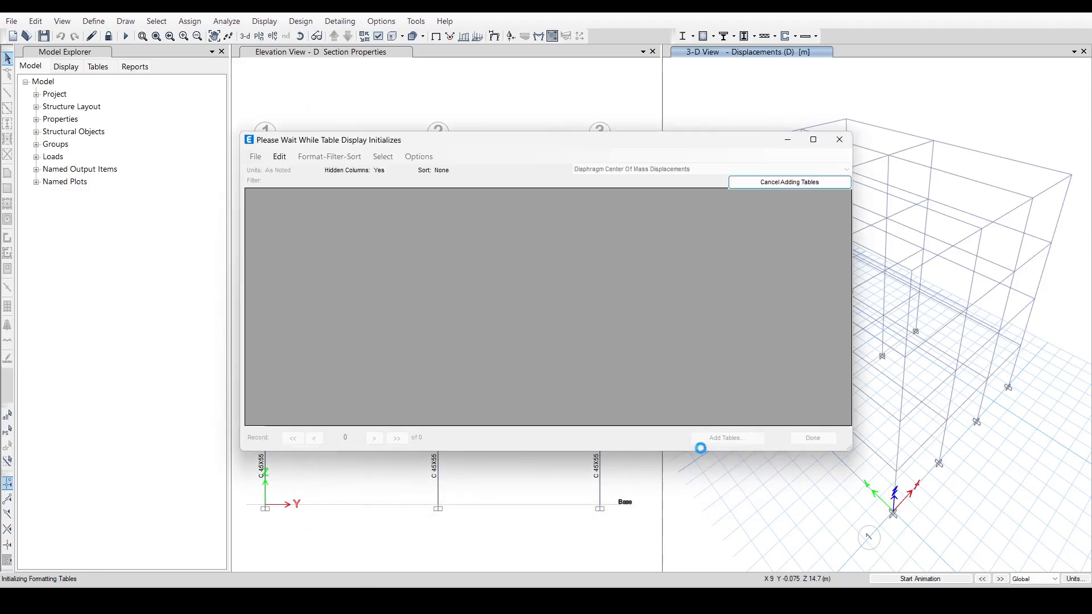
Filter the diaphragm center of mass displacements to Fsx_FHE, select the four UX values, and close the table.
left_click(357, 202)
right_click(400, 206)
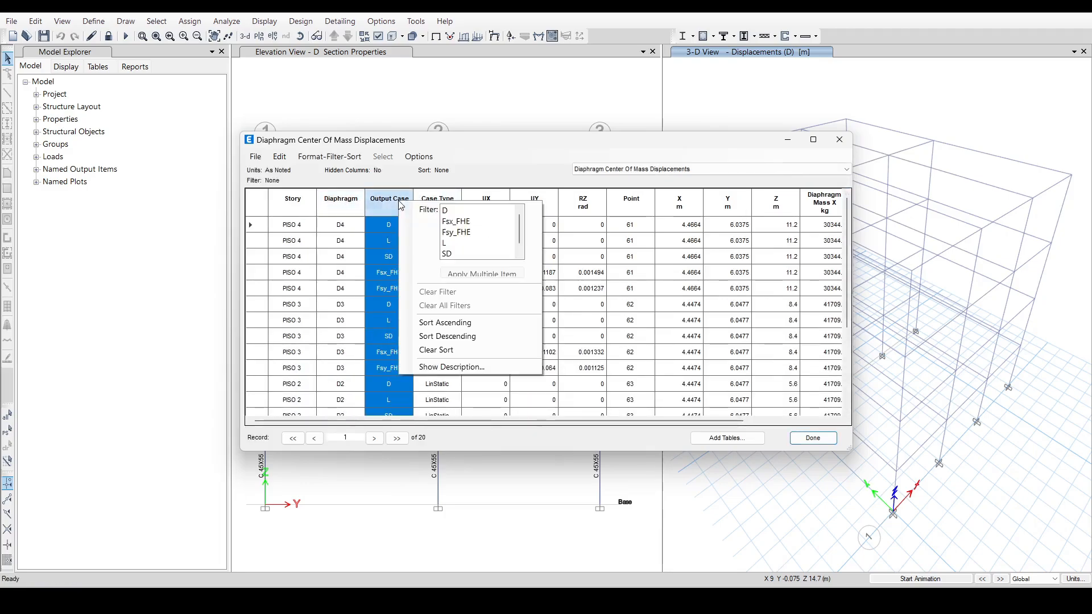
left_click(466, 222)
left_click(544, 226)
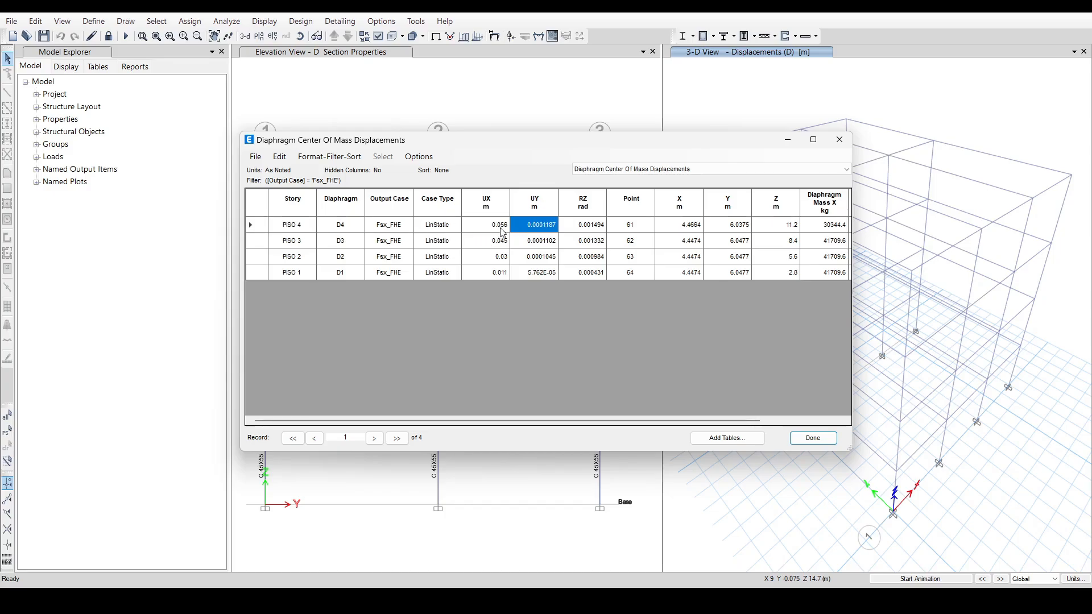
left_click_drag(500, 226, 501, 283)
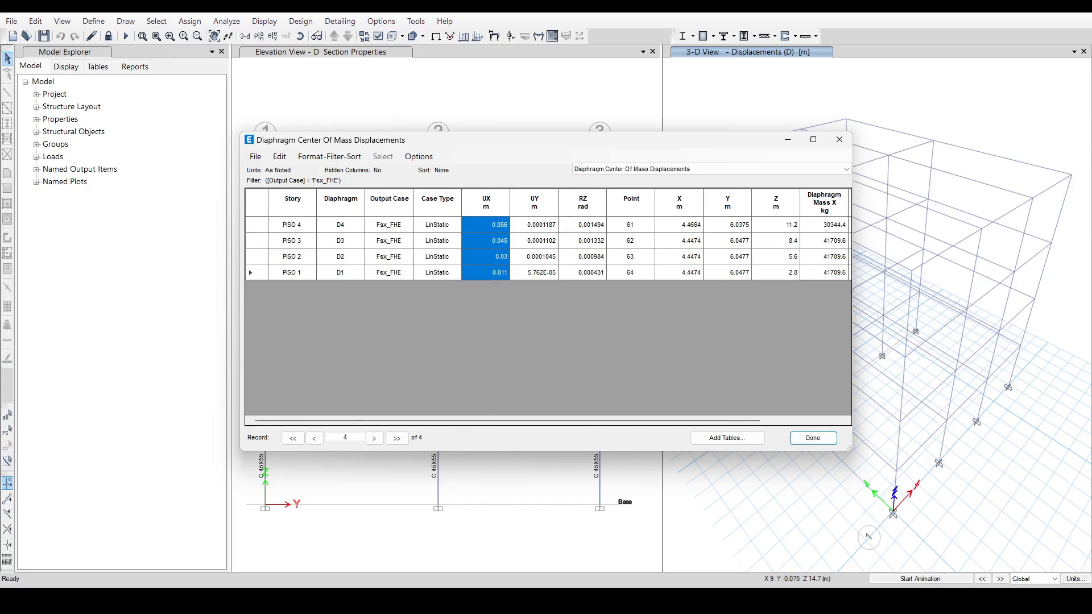
left_click(838, 141)
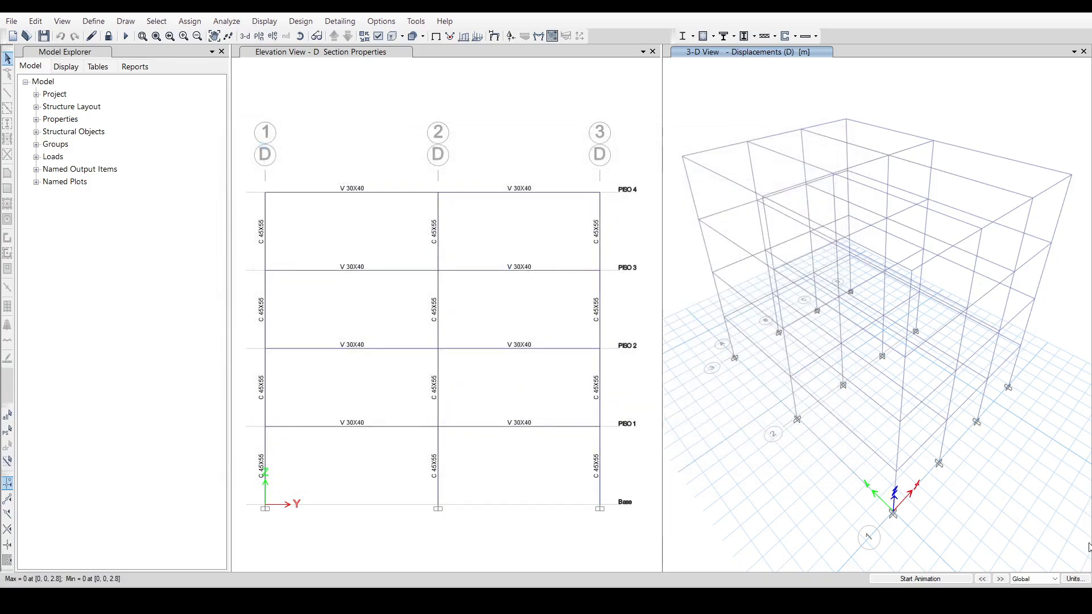
Set the translational displacement display units to 5 decimal places.
mouse_move(1084, 583)
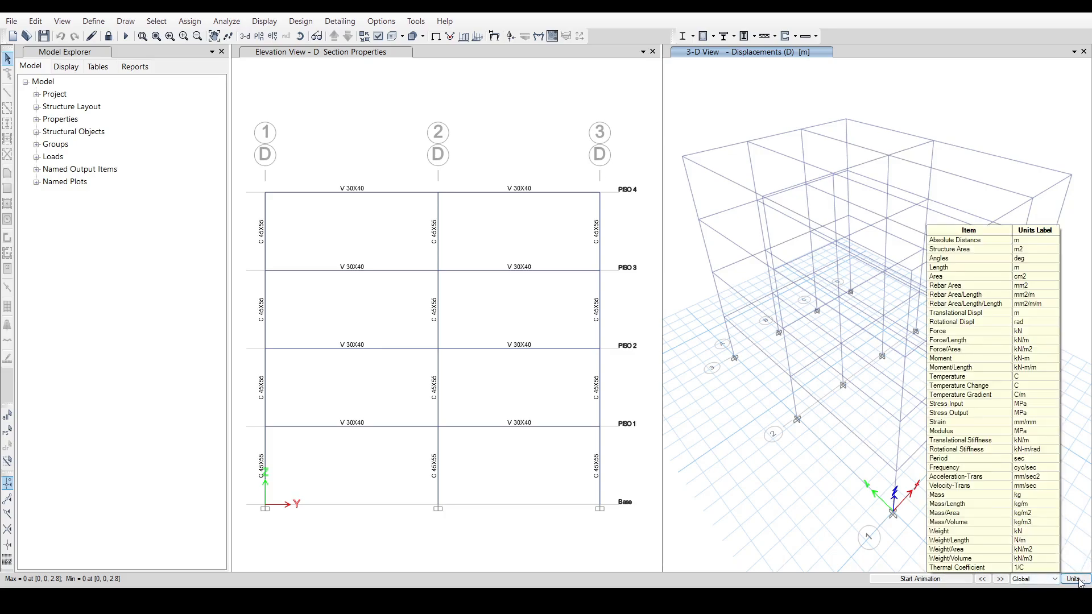
left_click(1079, 579)
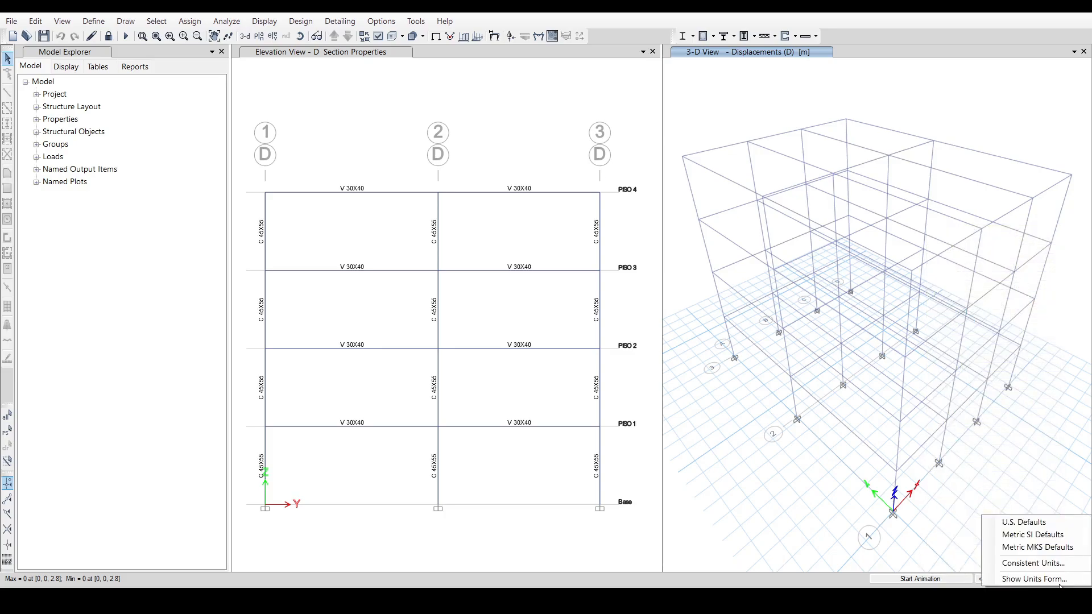
left_click(1049, 579)
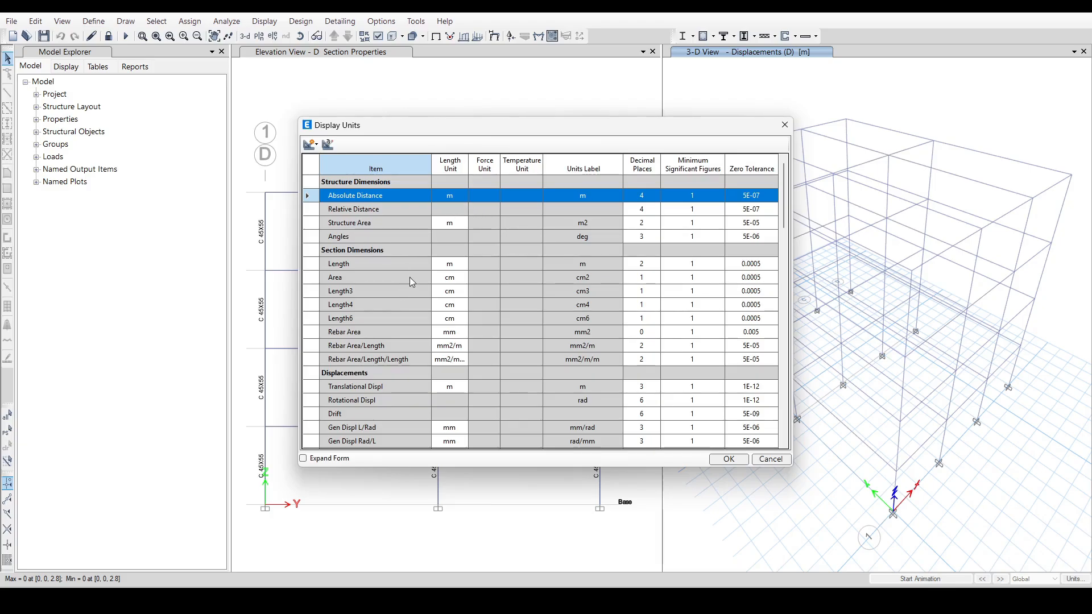
left_click(644, 388)
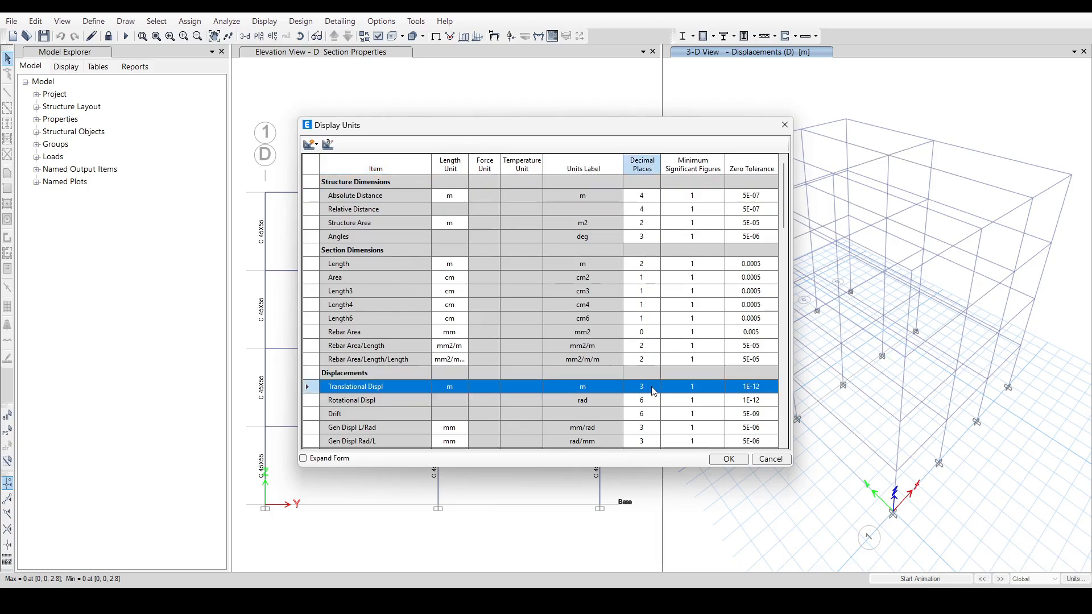
left_click(644, 388)
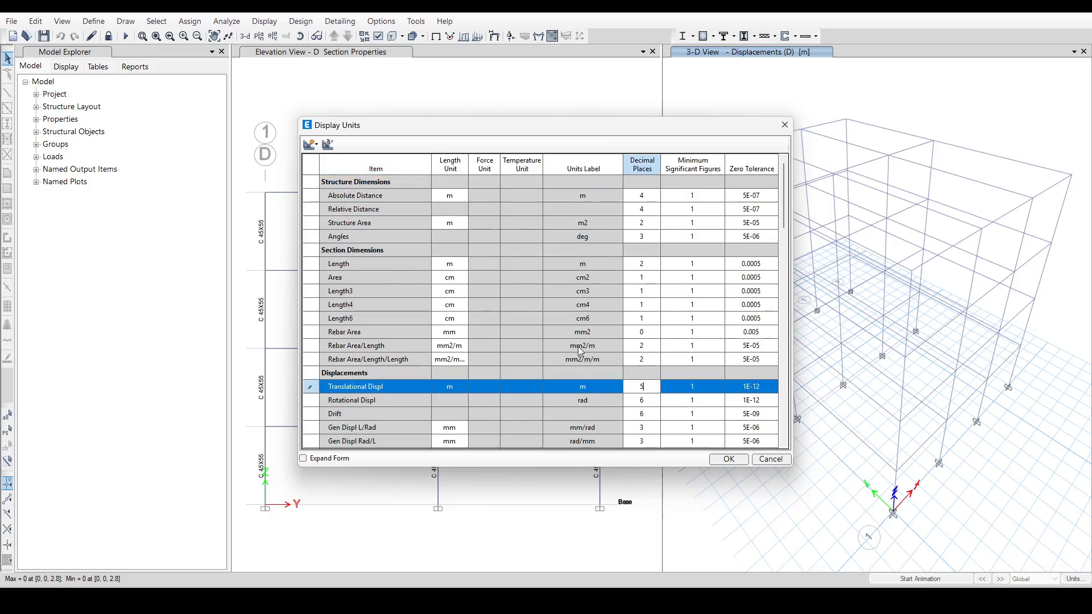
left_click(728, 459)
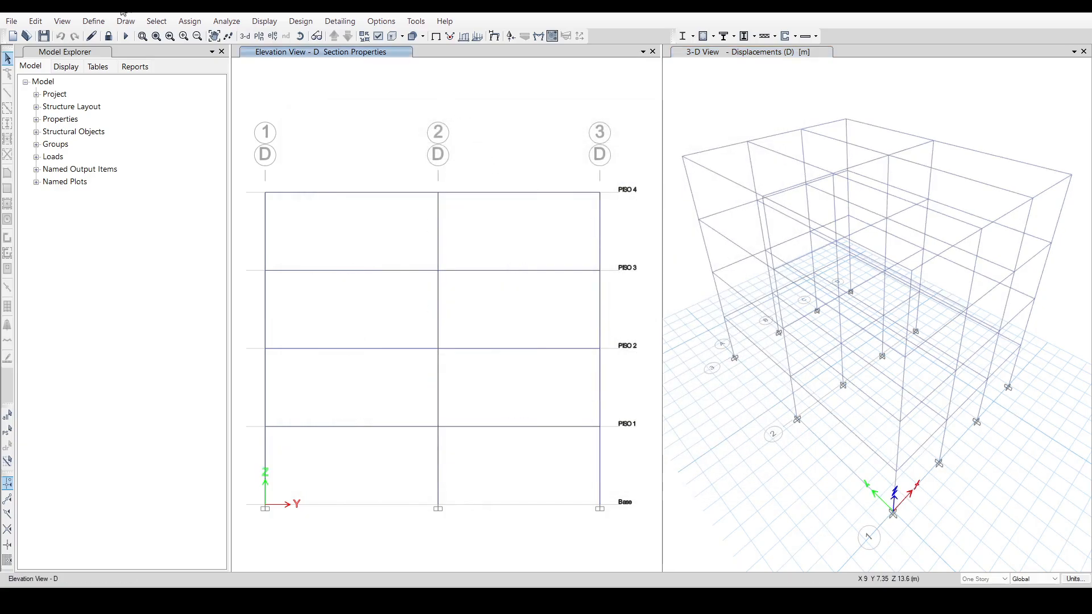
Reopen the Diaphragm Center Of Mass Displacements table and filter its output case to Fsx_FHE.
left_click(264, 21)
left_click(337, 332)
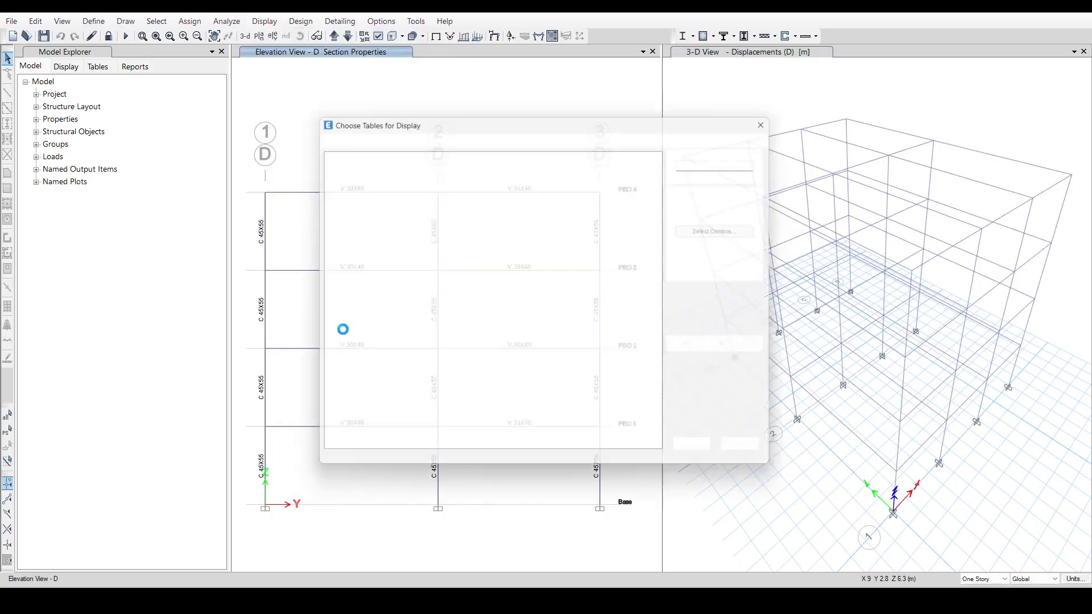
left_click(713, 459)
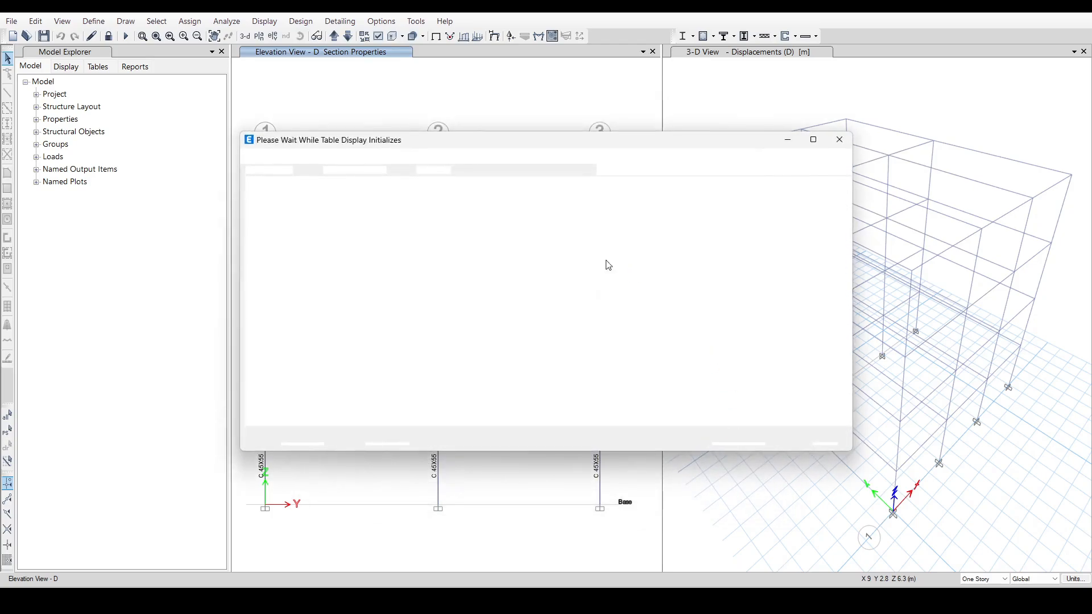
left_click(389, 201)
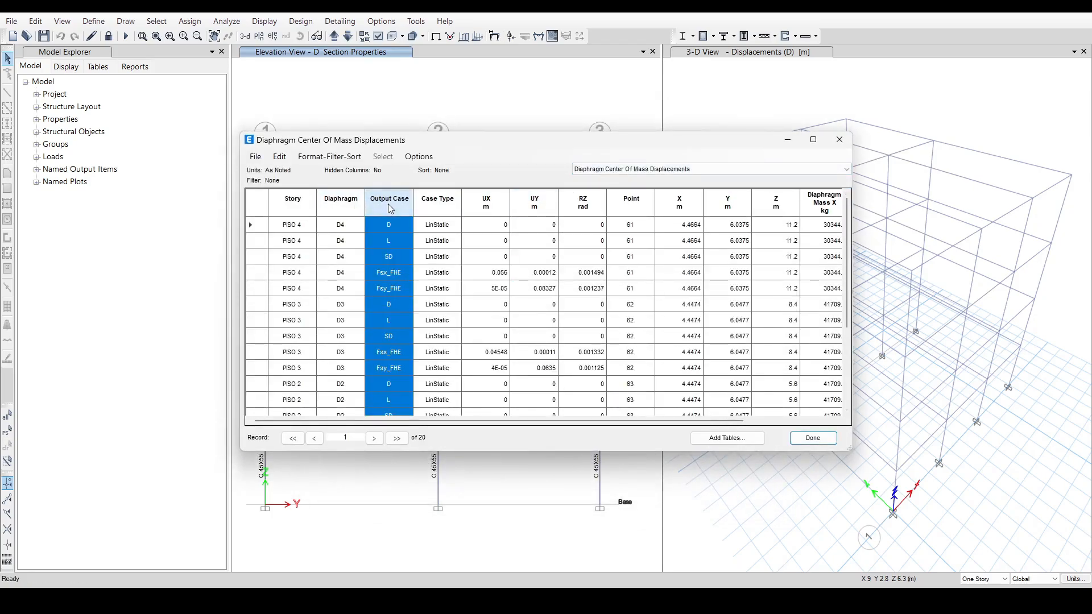
right_click(368, 207)
left_click(446, 226)
left_click(546, 247)
Copy the UX displacements 0.056, 0.04548, 0.02952 and 0.01124 m into the δx column for PISO 4 to 1 on Excel's 5. Ajuste de Periodos sheet.
left_click_drag(489, 225, 496, 277)
key("ctrl+c")
key("alt+Tab")
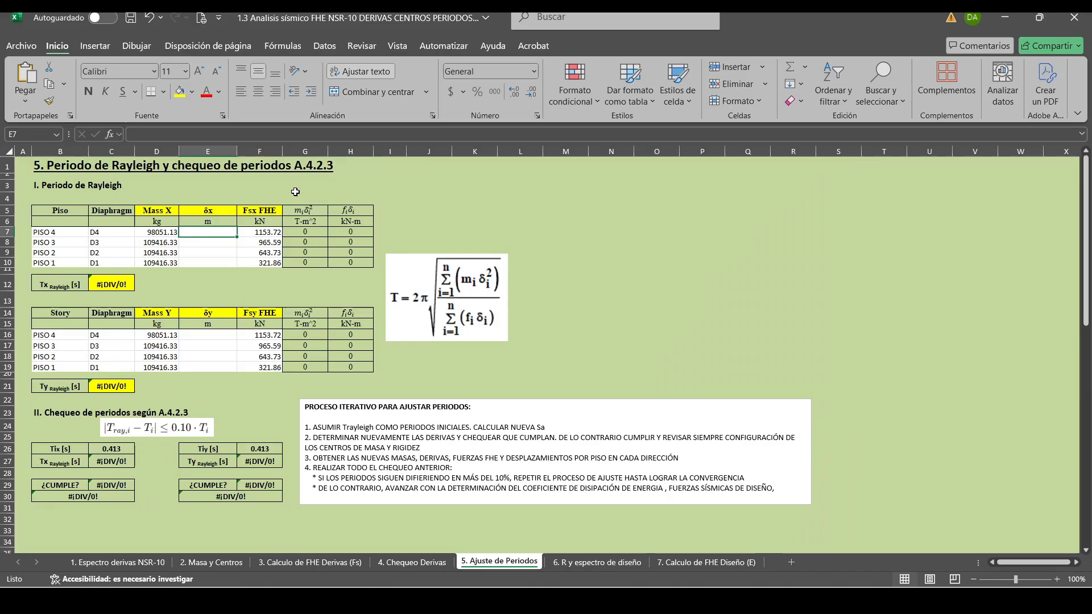
right_click(200, 233)
left_click(218, 217)
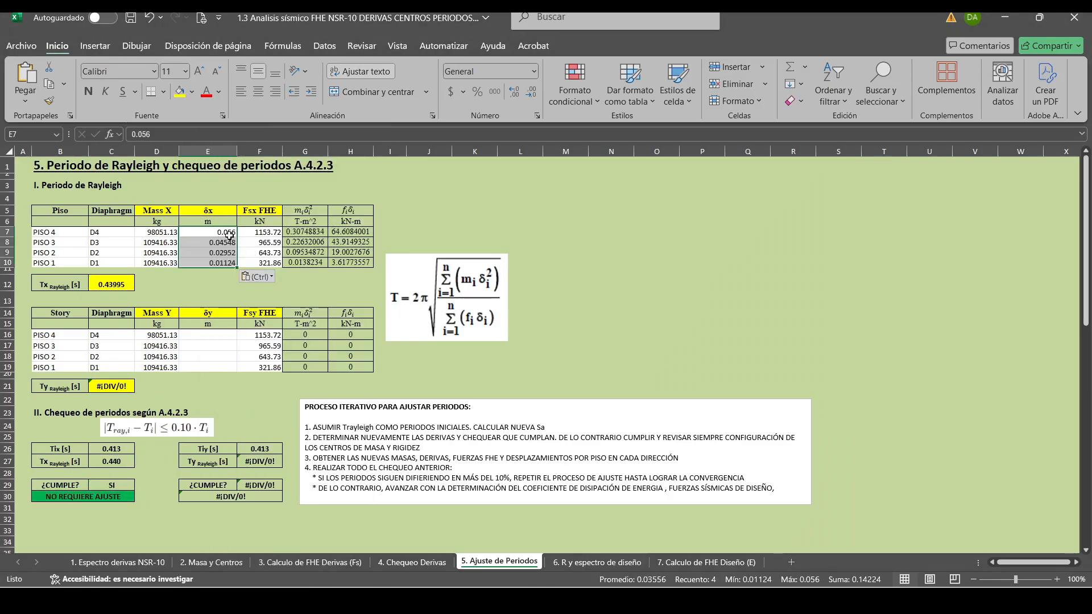
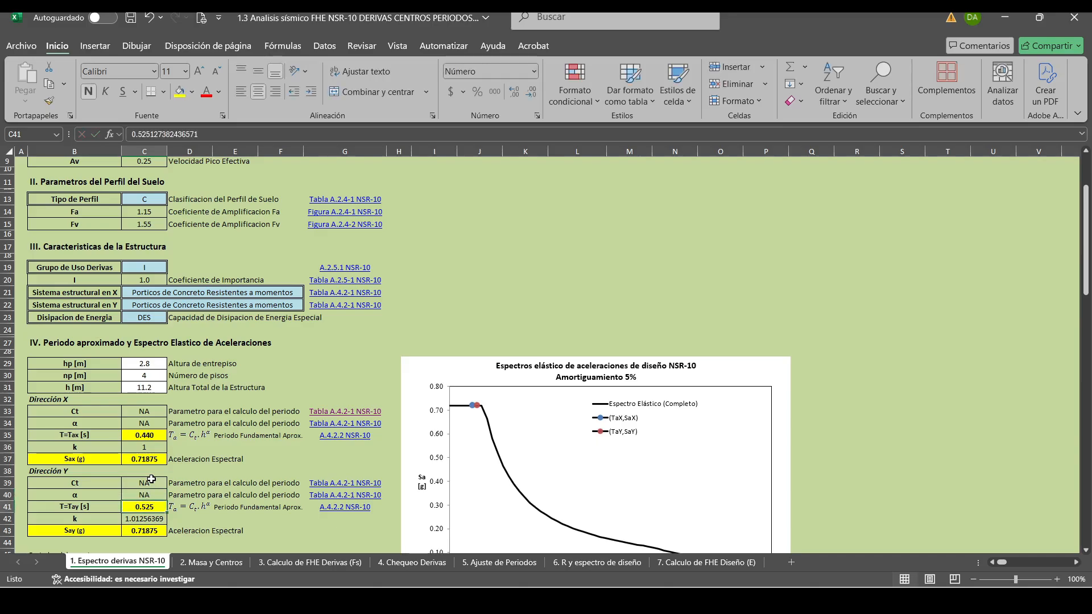
Examine the k exponents and spectral accelerations for the X and Y directions on the 1. Espectro derivas NSR-10 sheet.
left_click(157, 448)
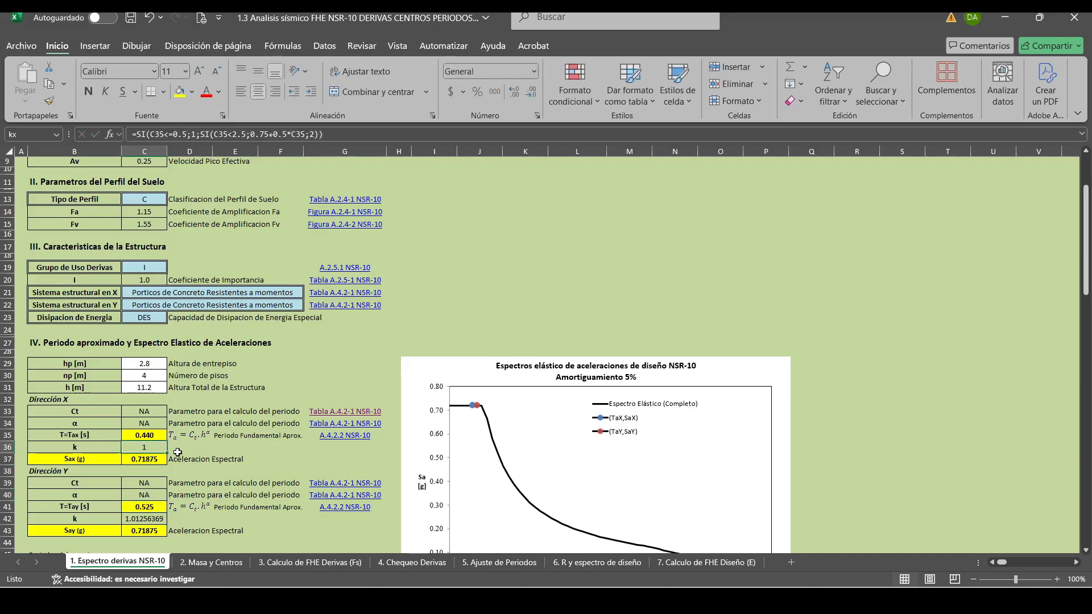
left_click(188, 458)
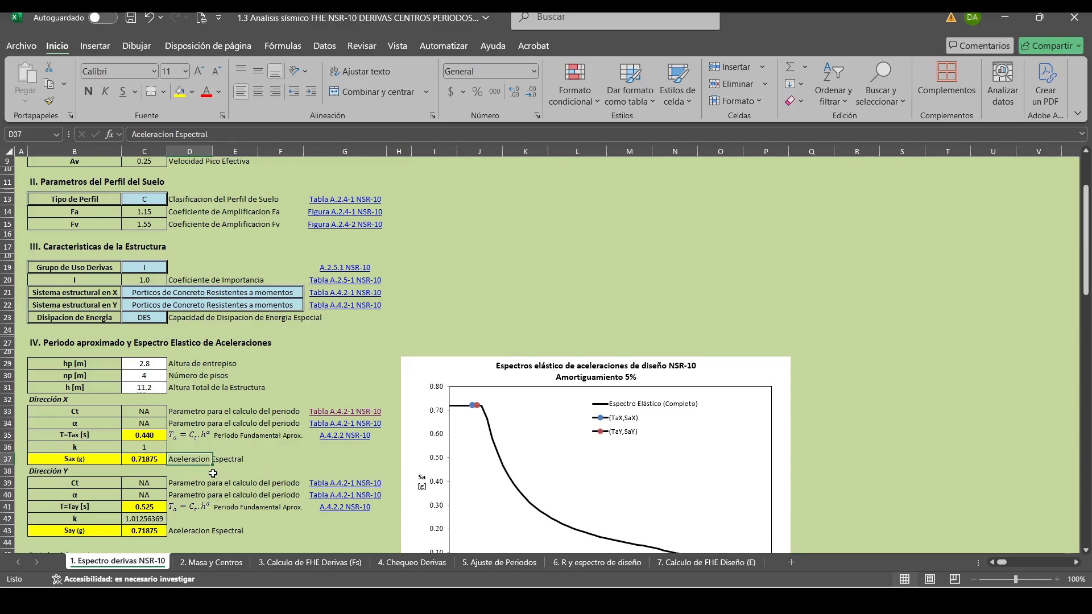
left_click(179, 517)
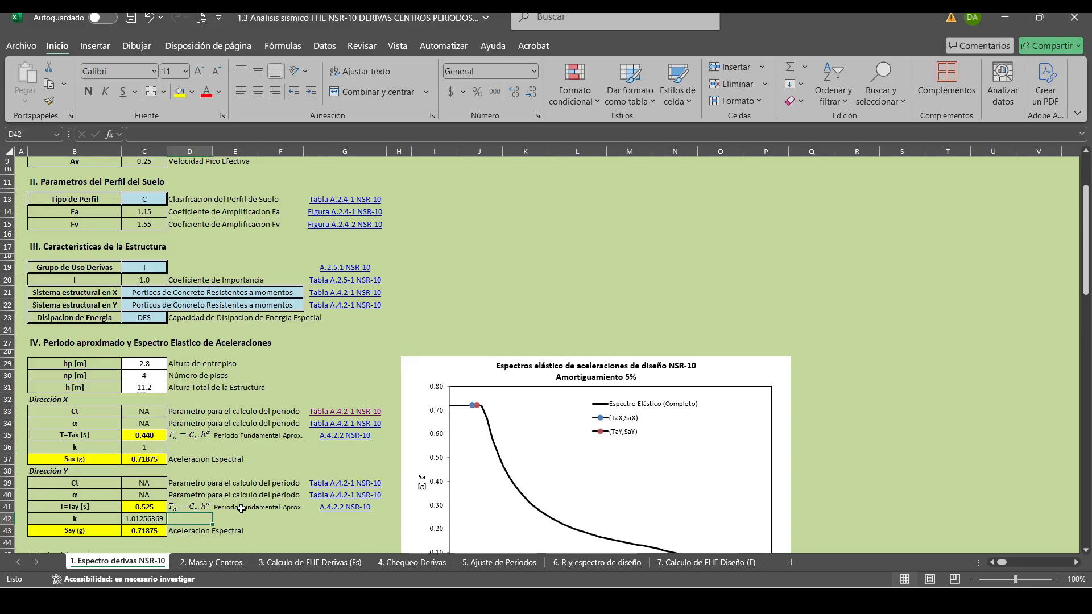
left_click(238, 528)
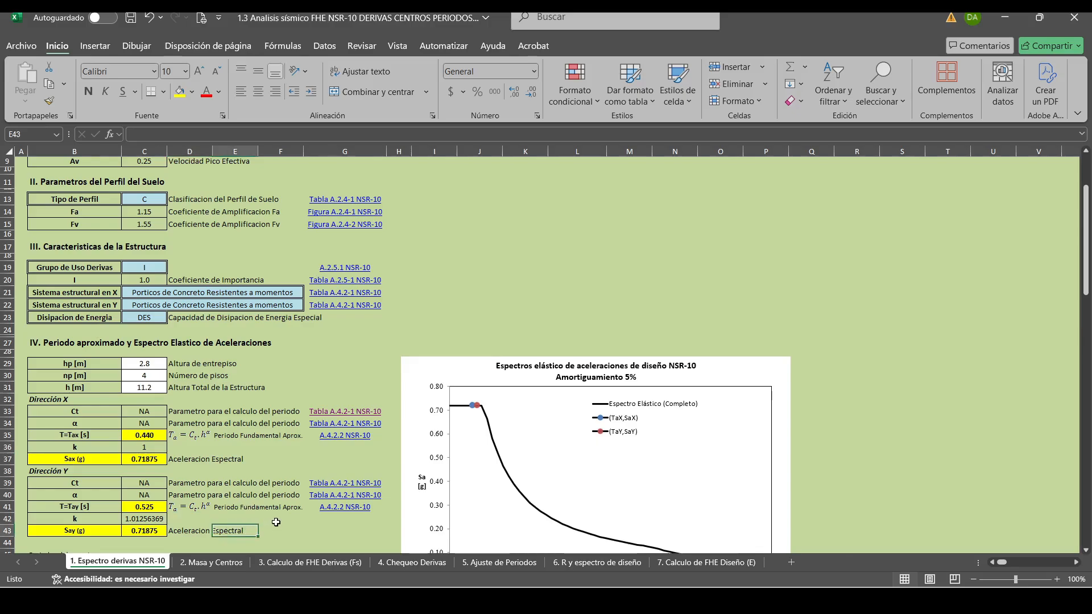
left_click(175, 529)
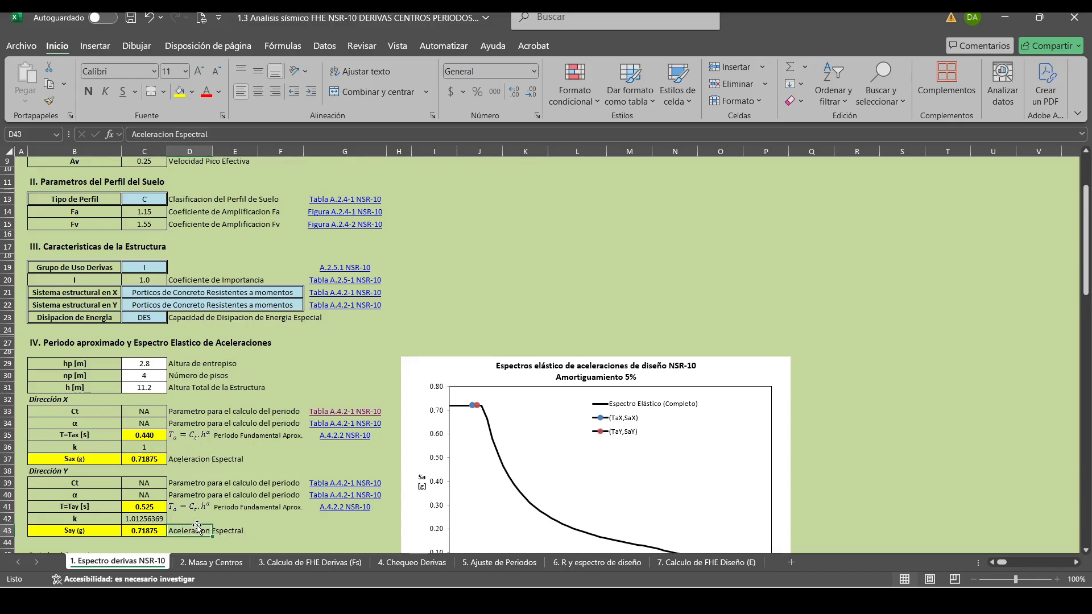
left_click(187, 518)
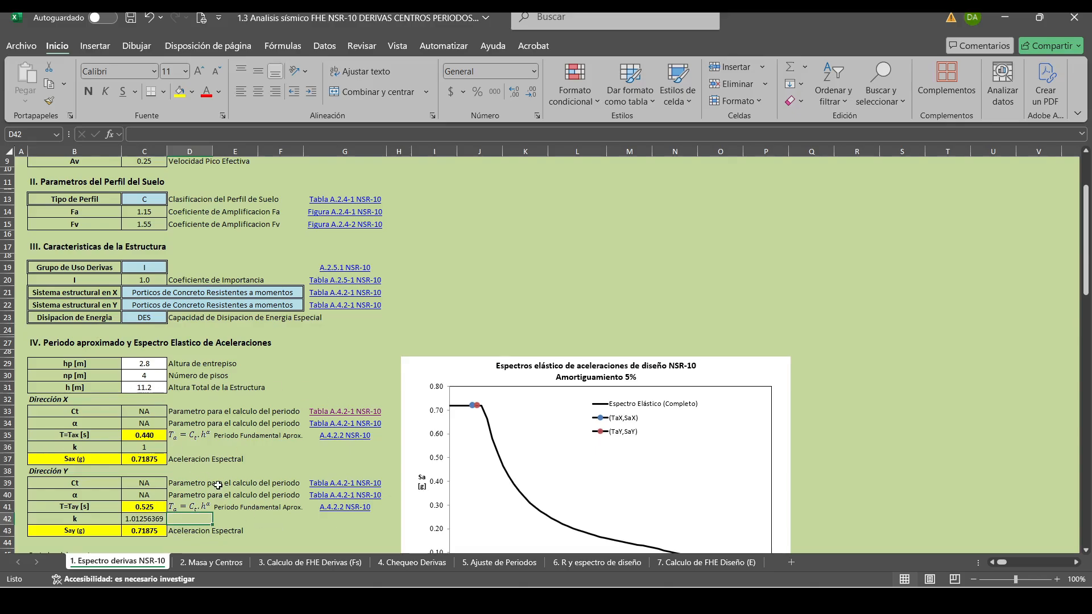
Review the Fsx and Fsy story forces, their sum and the base shears on 3. Calculo de FHE Derivas (Fs), also checking 2. Masa y Centros.
left_click(212, 562)
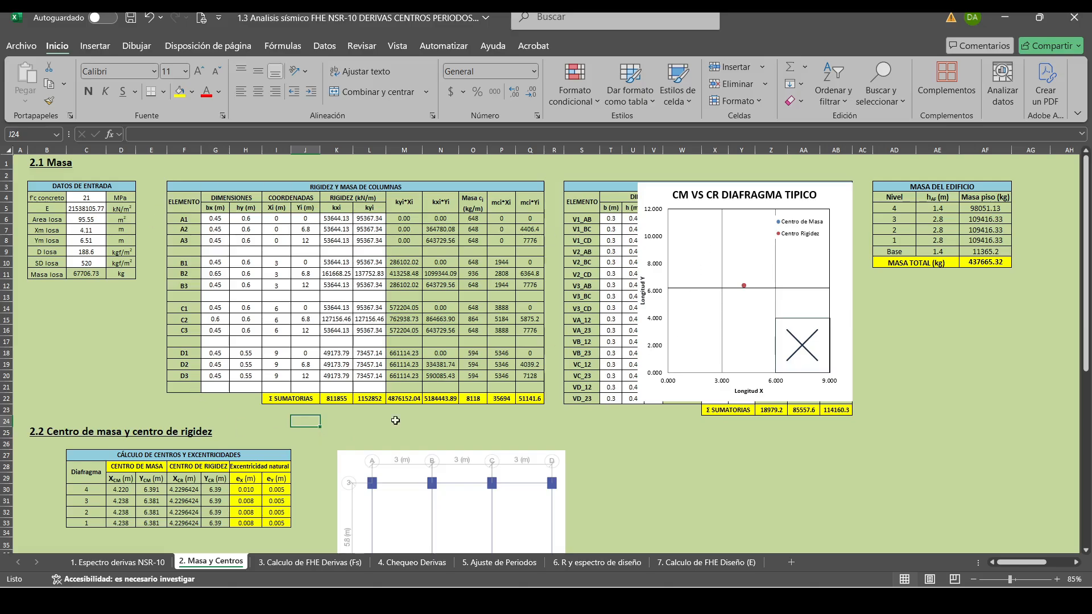
left_click(286, 563)
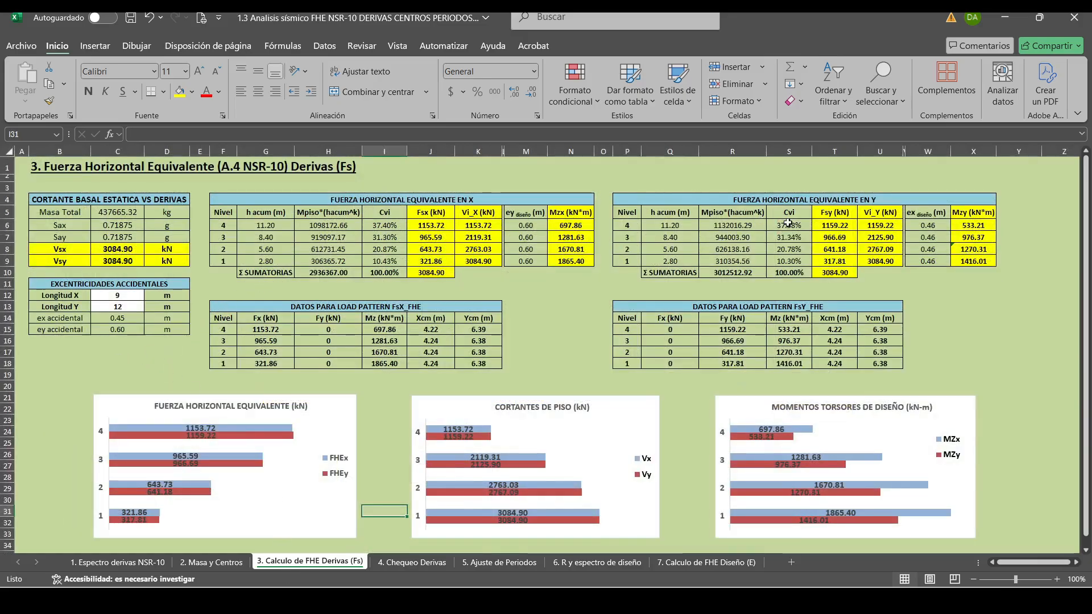
left_click_drag(430, 225, 436, 257)
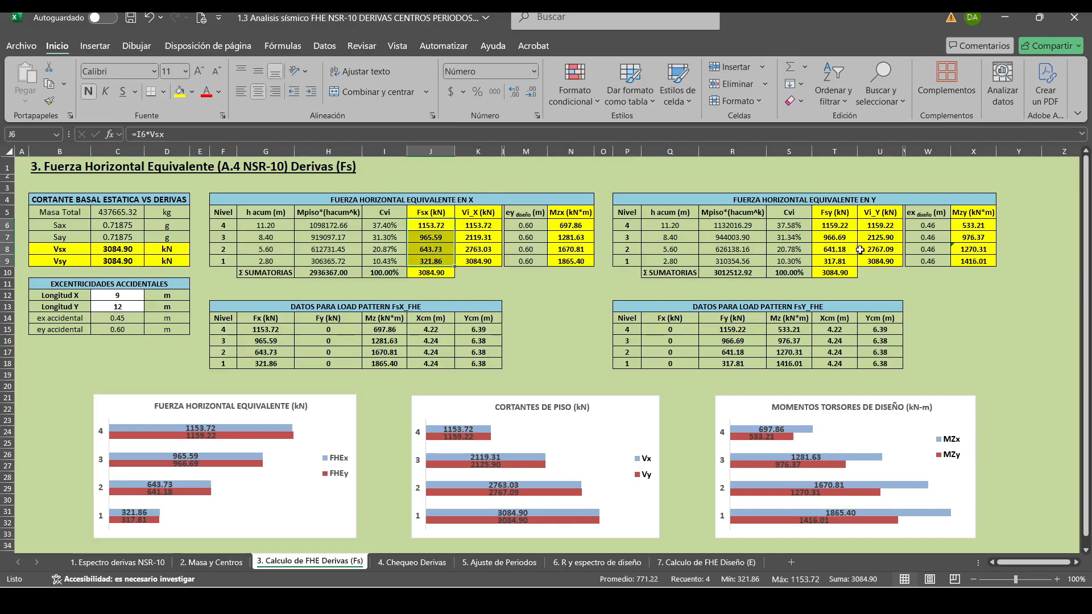
left_click_drag(840, 225, 841, 261)
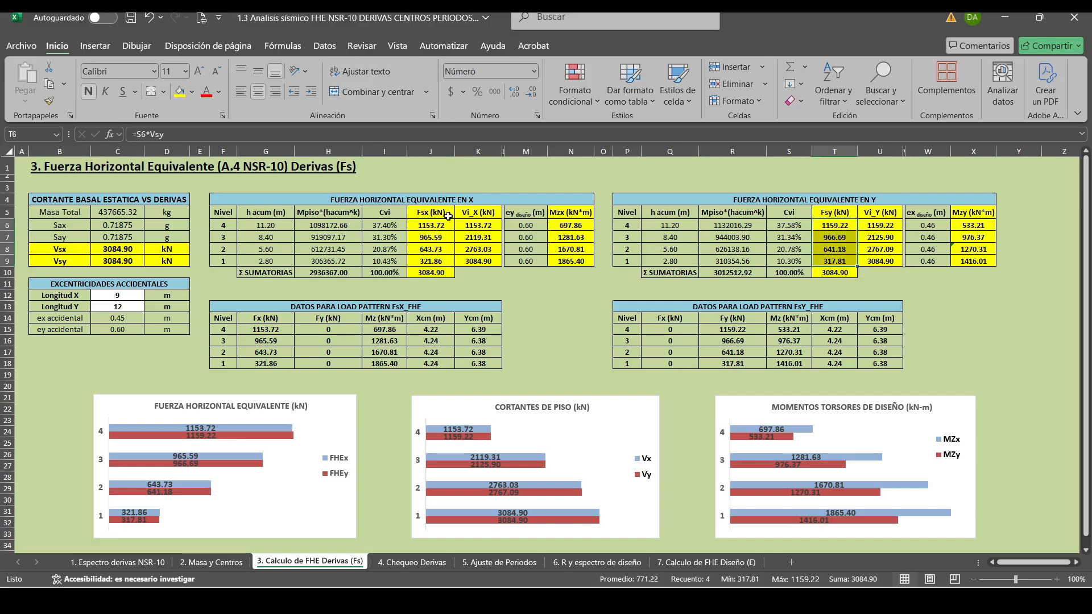
left_click_drag(836, 225, 841, 261)
left_click(832, 273)
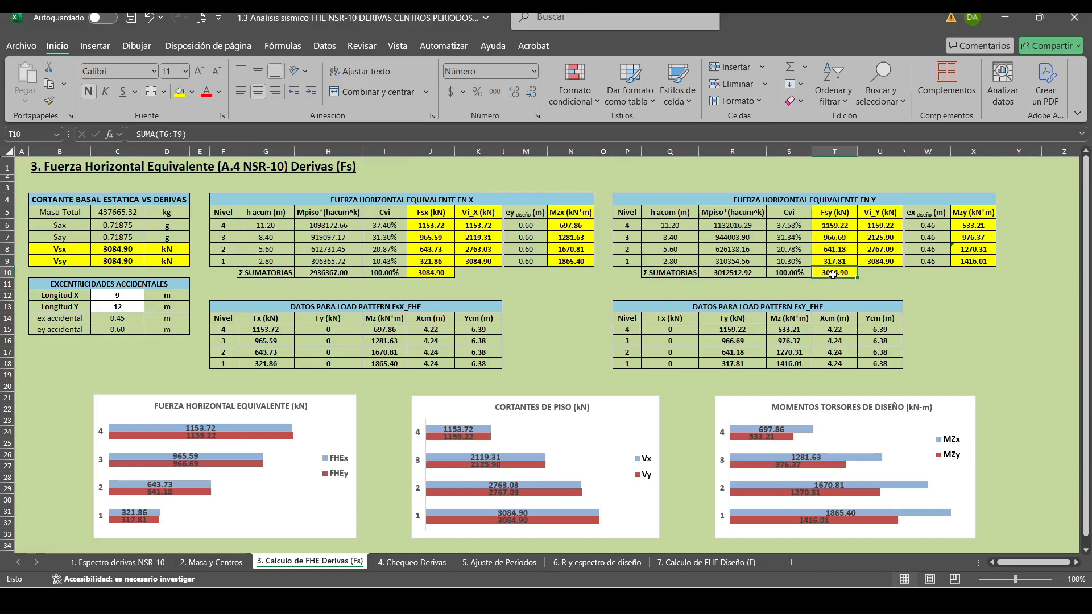
left_click_drag(826, 223, 838, 261)
left_click(829, 273)
double_click(832, 273)
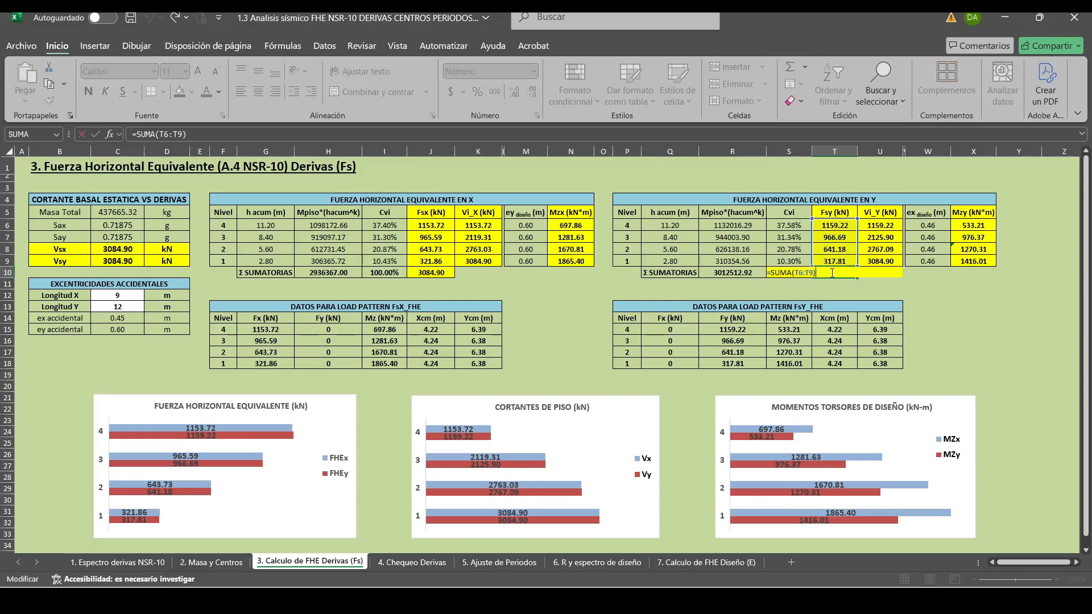
left_click(102, 255)
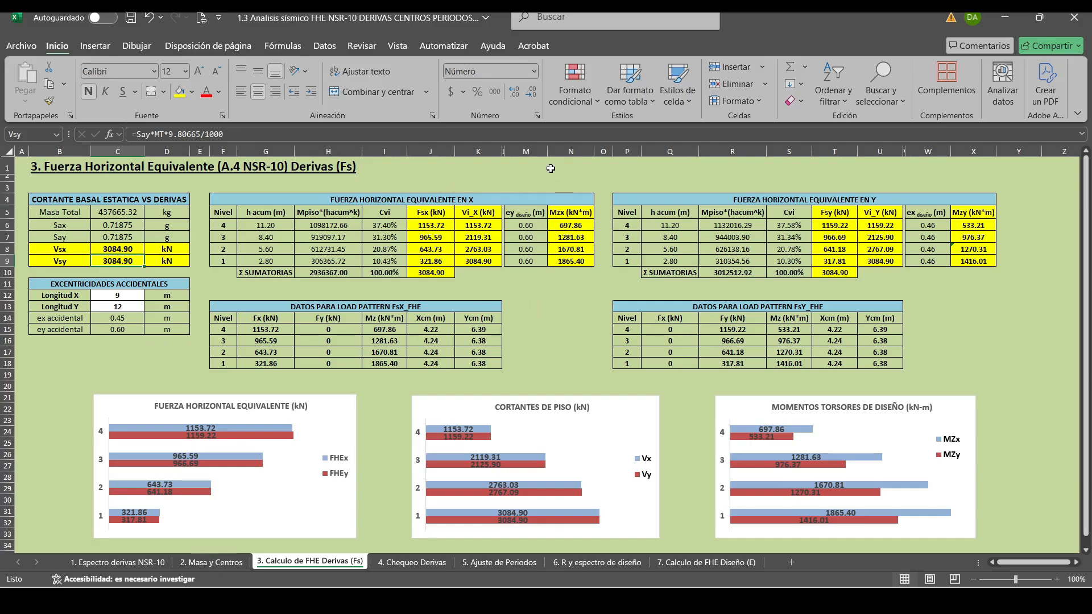
left_click(230, 562)
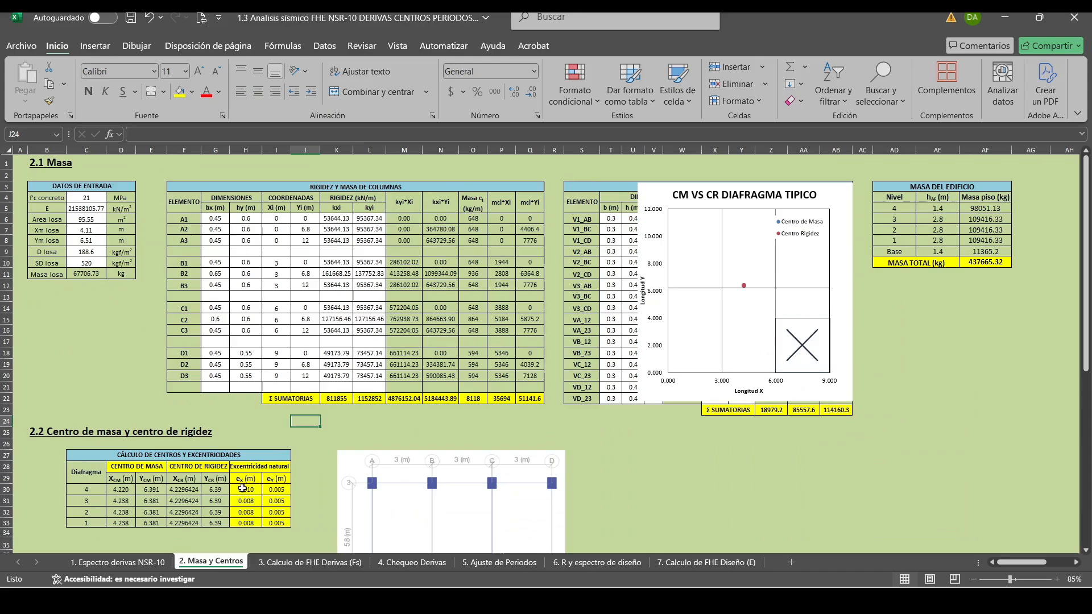
left_click(309, 465)
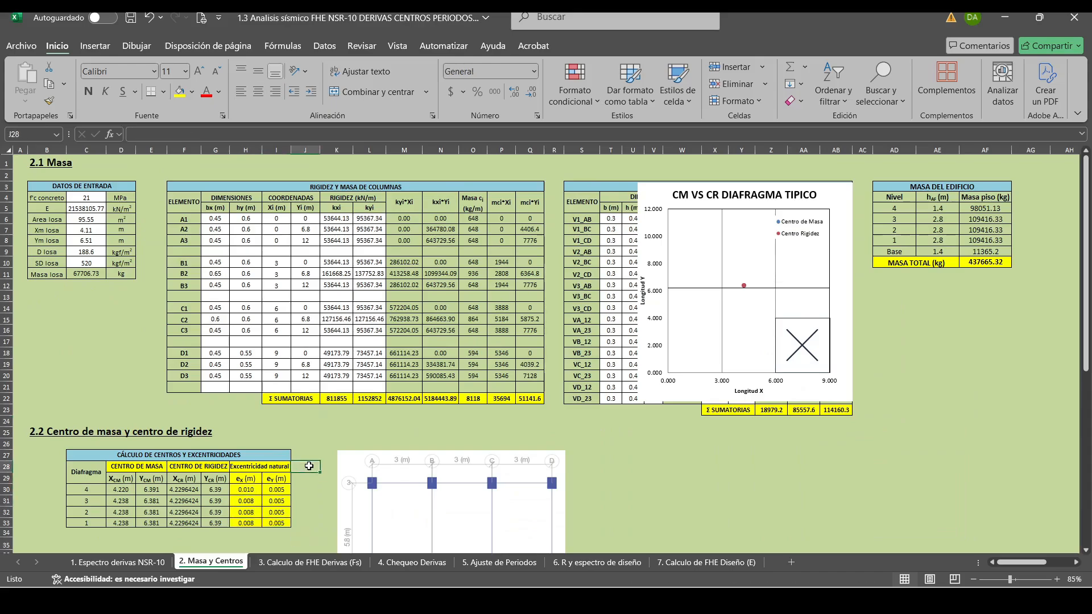
left_click(299, 424)
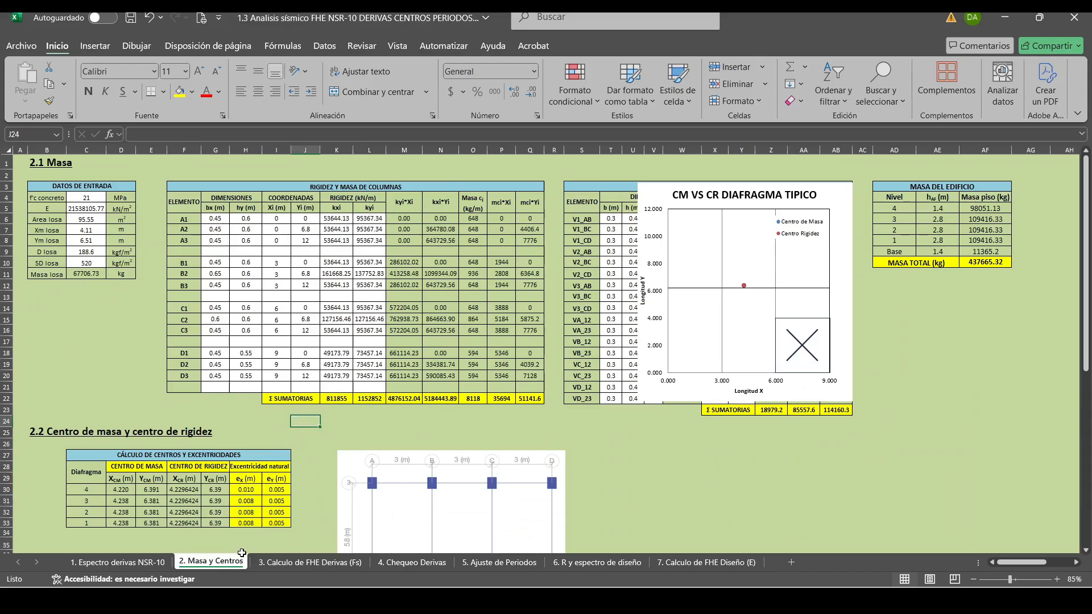
left_click(307, 563)
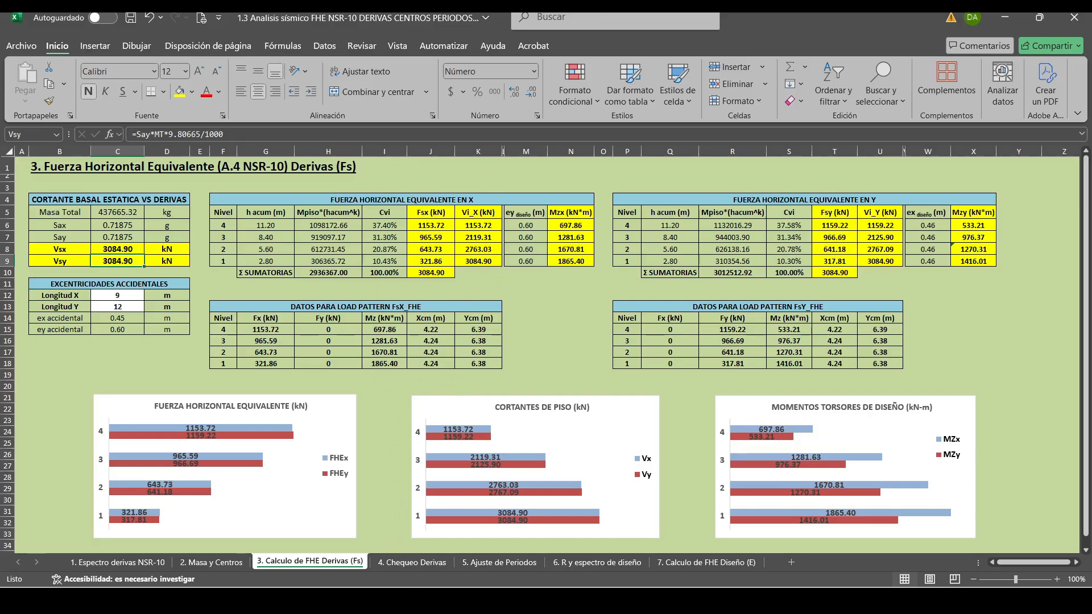
Switch to ETABS, close the Diaphragm Center Of Mass Displacements table, and unlock the model.
key("alt+Tab")
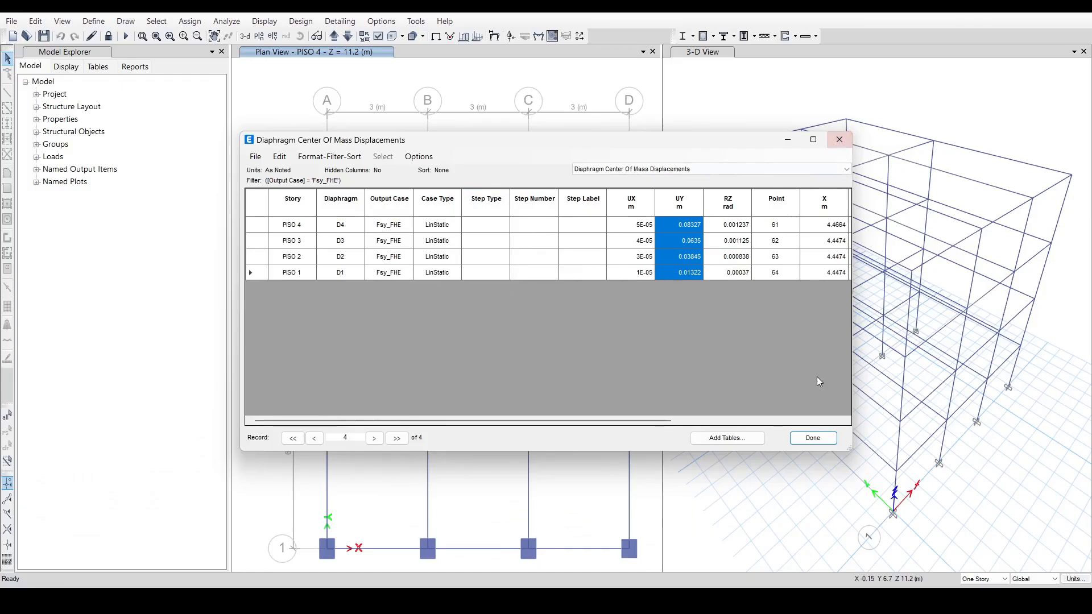
left_click(813, 438)
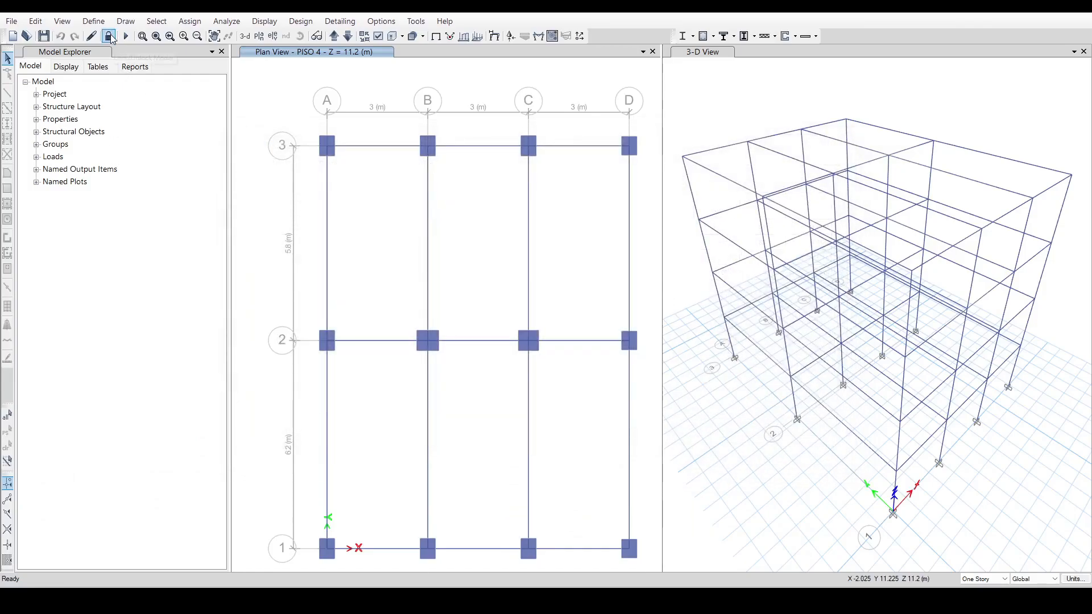
left_click(109, 37)
left_click(556, 348)
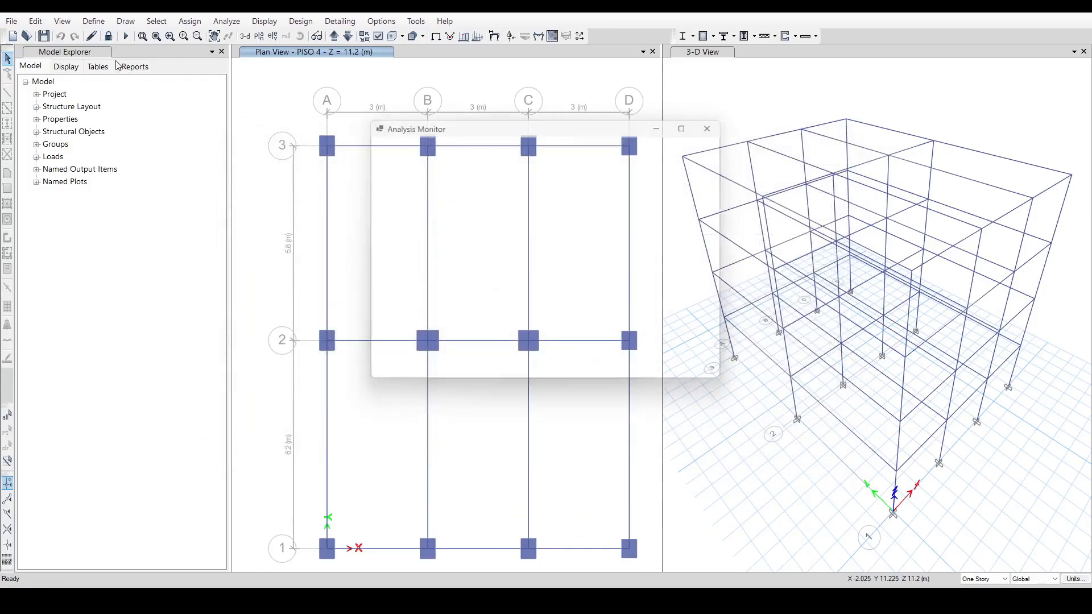
Update the Fsx_FHE user seismic loads on diaphragms with Excel's FsX_FHE data, with Fx of 1153.72, 965.59, 643.73 and 321.86 kN for PISO 4 to 1.
left_click(93, 21)
left_click(126, 258)
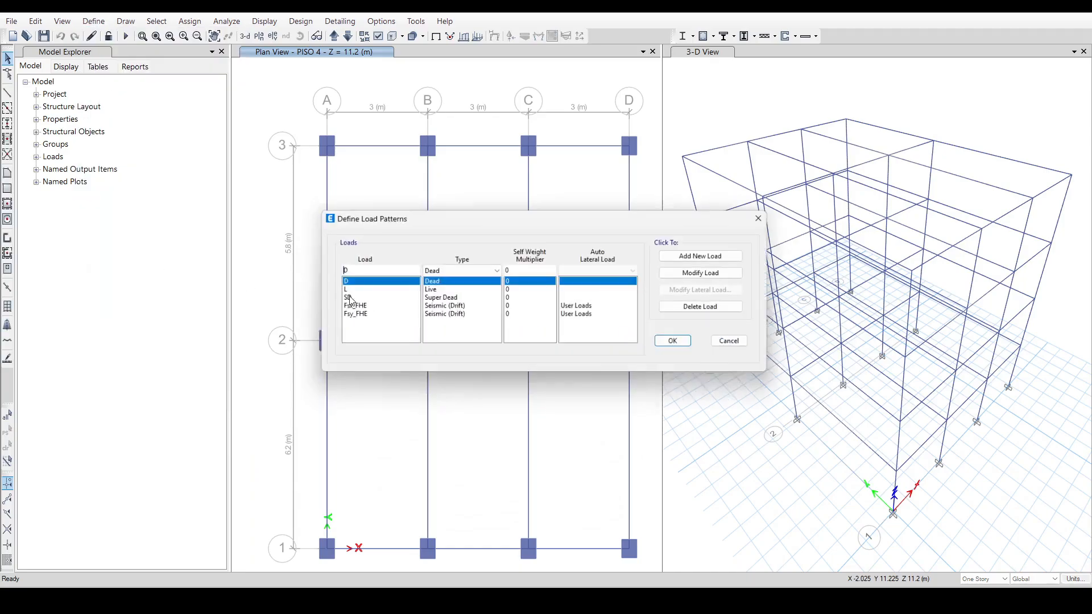
left_click(364, 307)
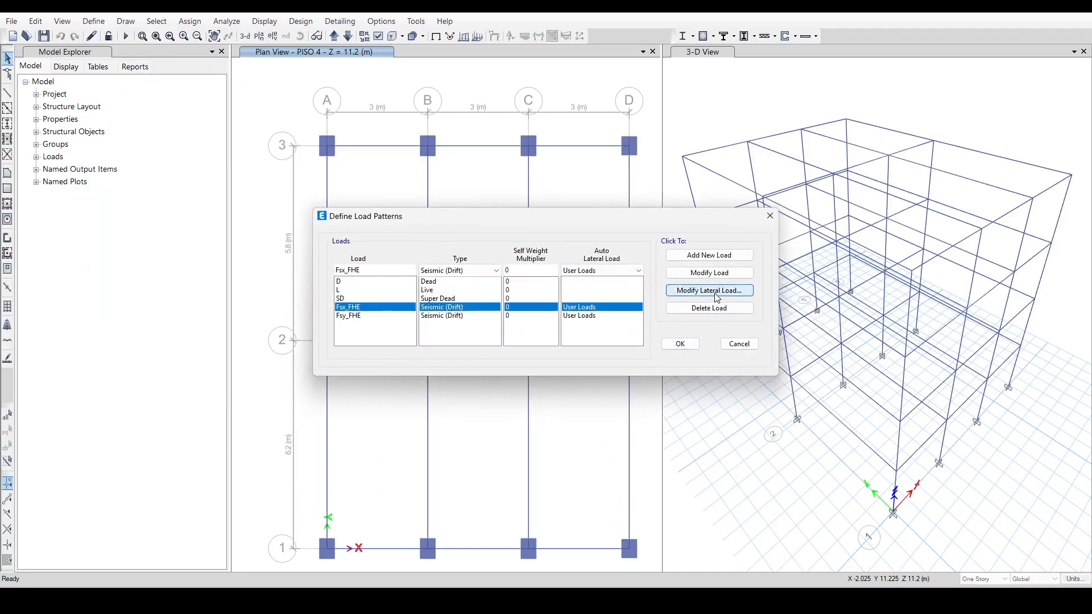
left_click(711, 291)
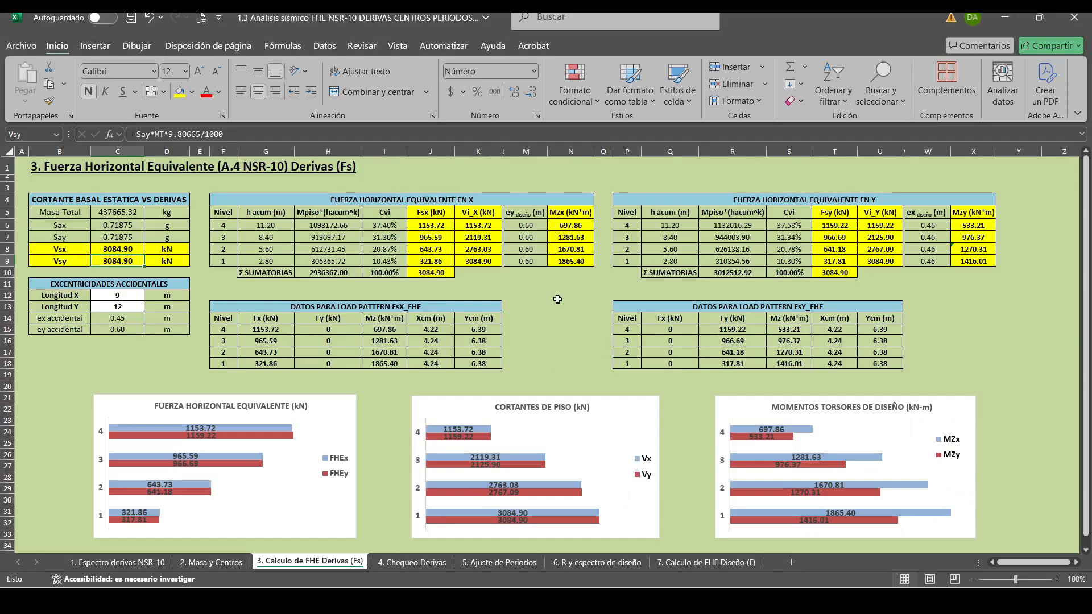
left_click_drag(268, 329, 500, 364)
key("ctrl+c")
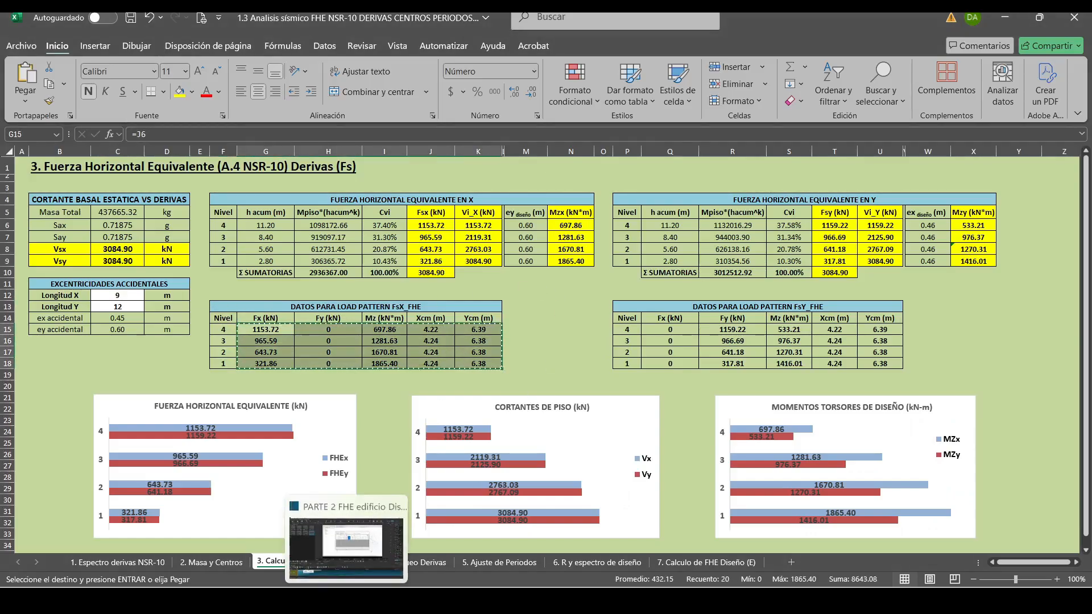
left_click(397, 601)
left_click(509, 202)
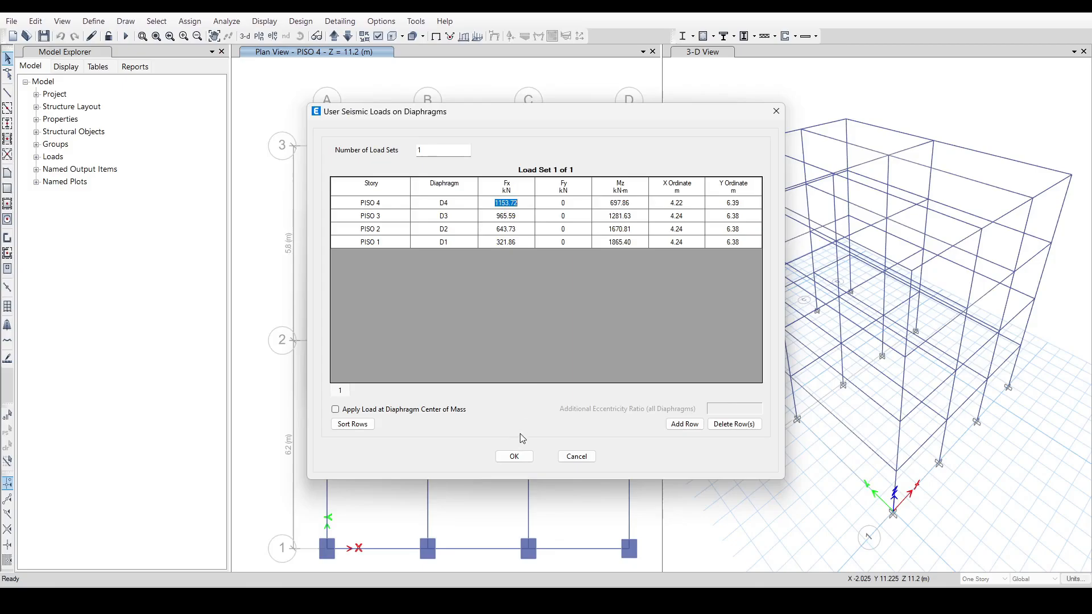
left_click(561, 233)
left_click(511, 456)
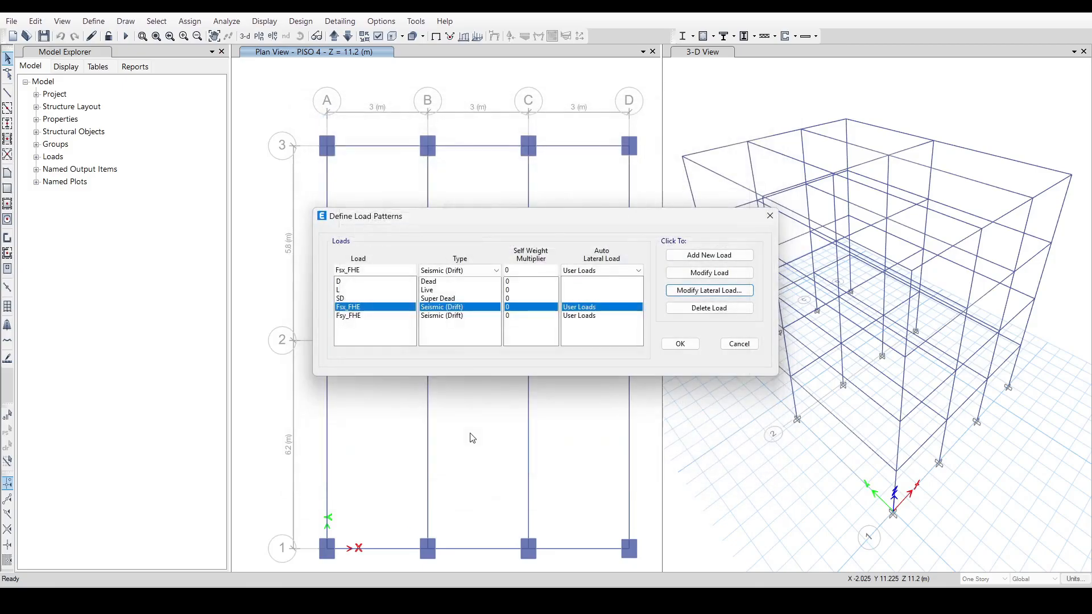
Update the Fsy_FHE user seismic loads with Excel's FsY_FHE data, Fy 1159.22, 966.69, 641.18 and 317.81 kN for PISO 4 to 1, and accept the load patterns.
left_click(447, 316)
left_click(710, 291)
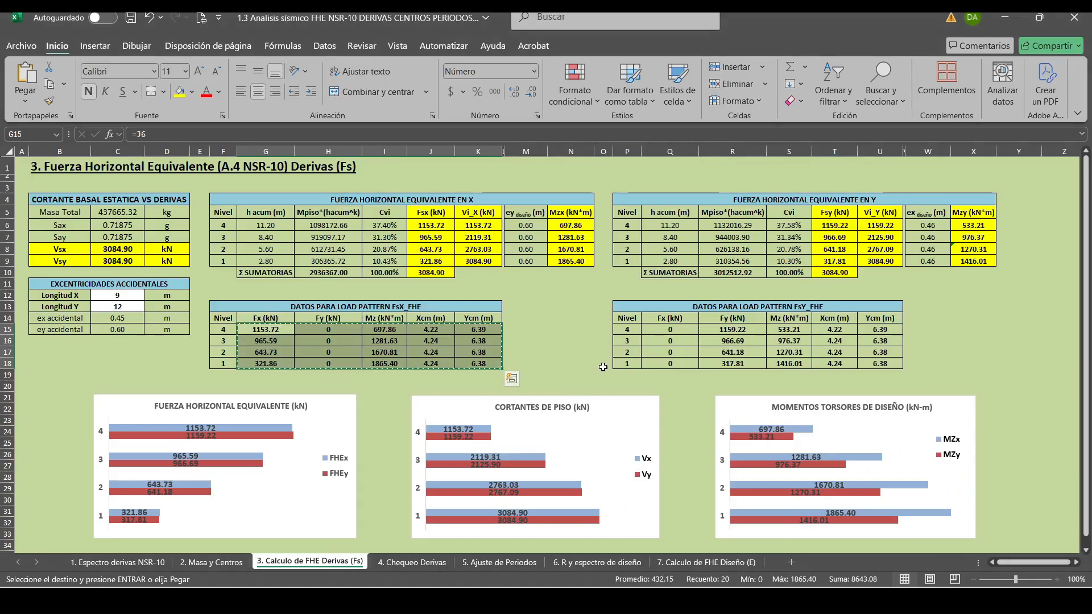
left_click_drag(669, 330, 879, 363)
key("ctrl+c")
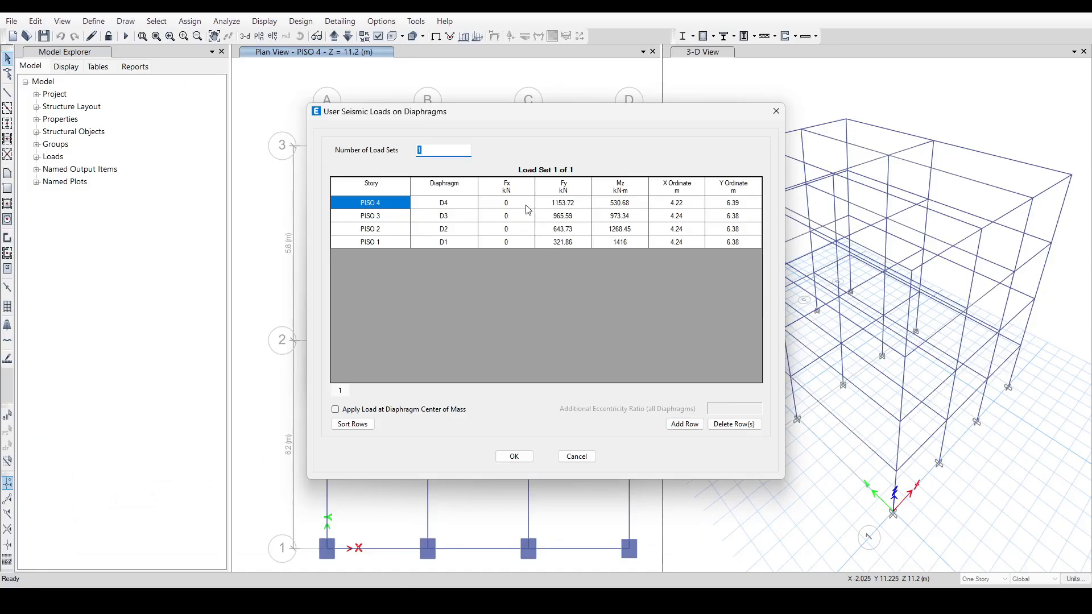
left_click(508, 205)
key("ctrl+v")
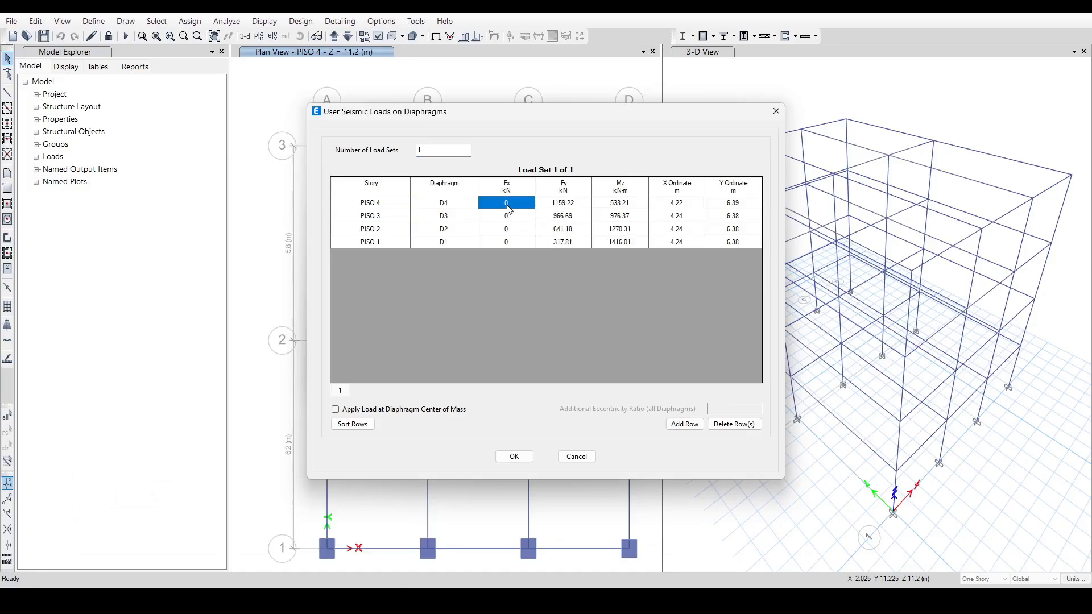
left_click(514, 456)
left_click(679, 343)
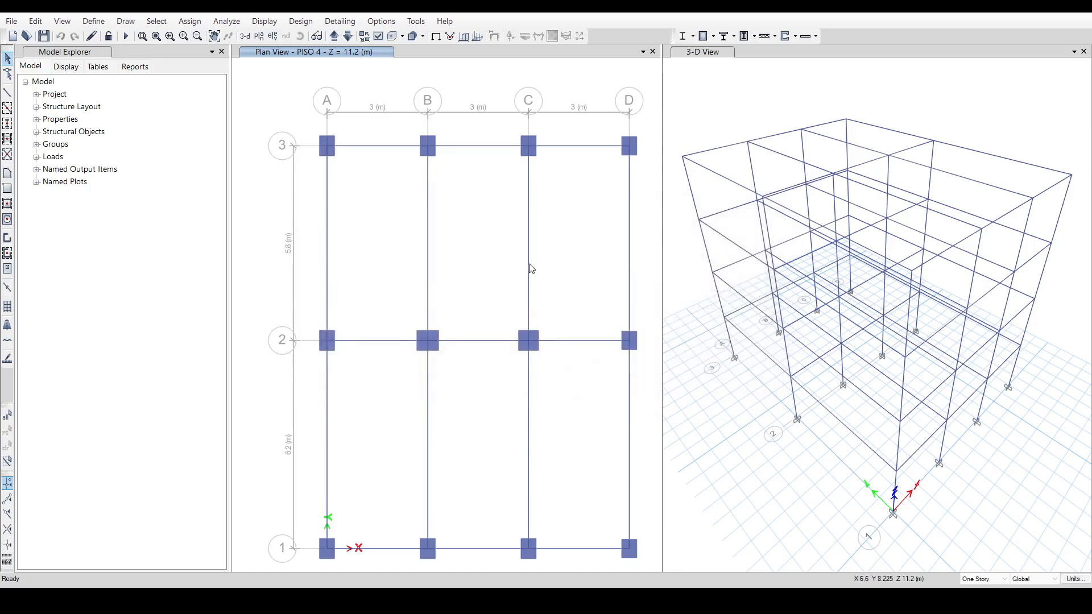
Run the analysis and bring up the 4. Chequeo Derivas sheet in Excel.
left_click(126, 36)
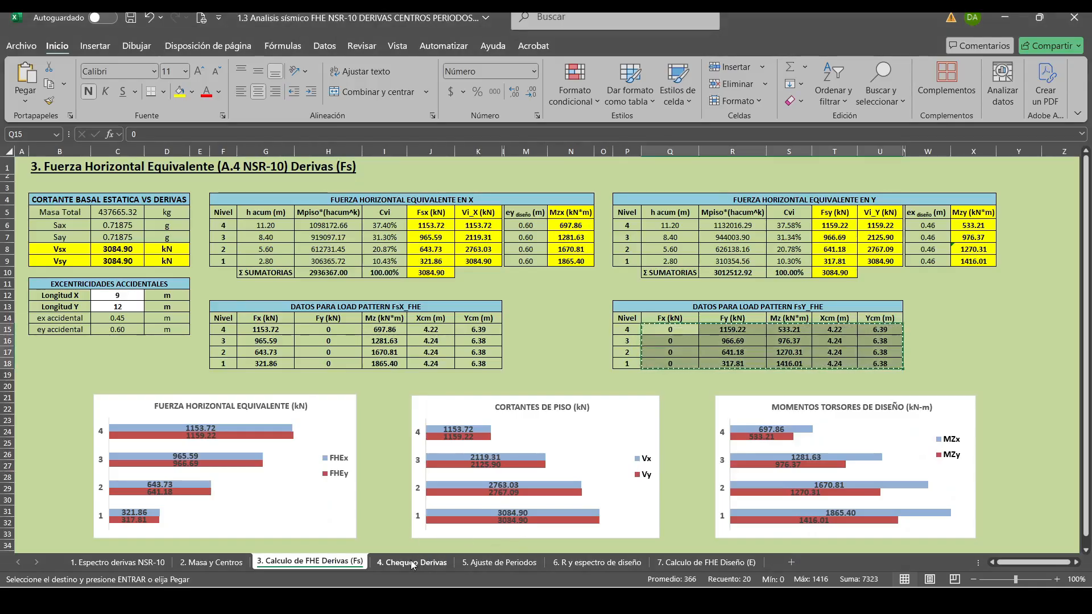
left_click(411, 560)
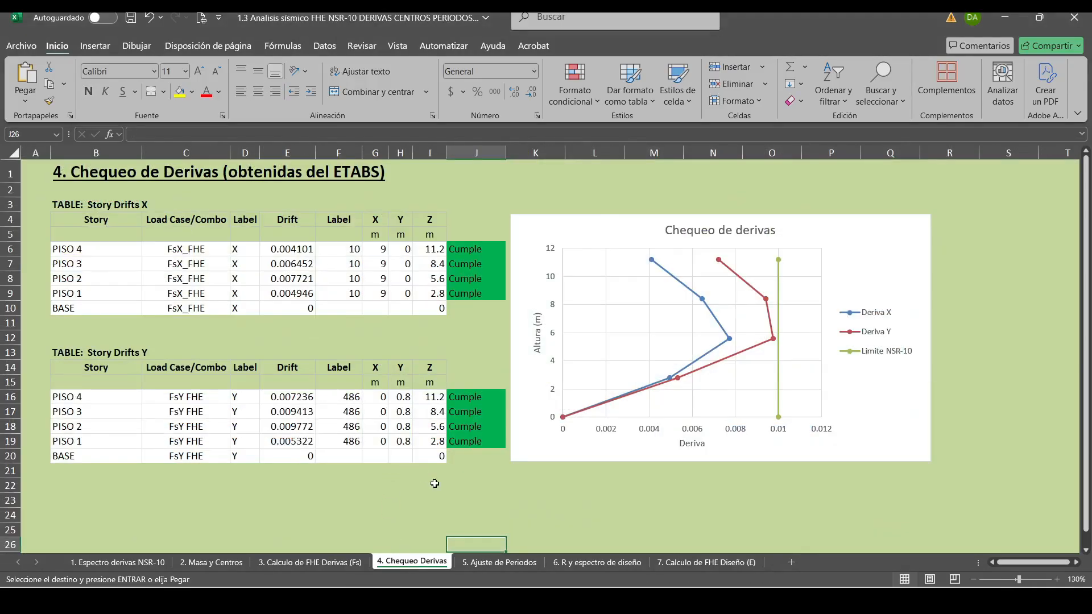
left_click(568, 501)
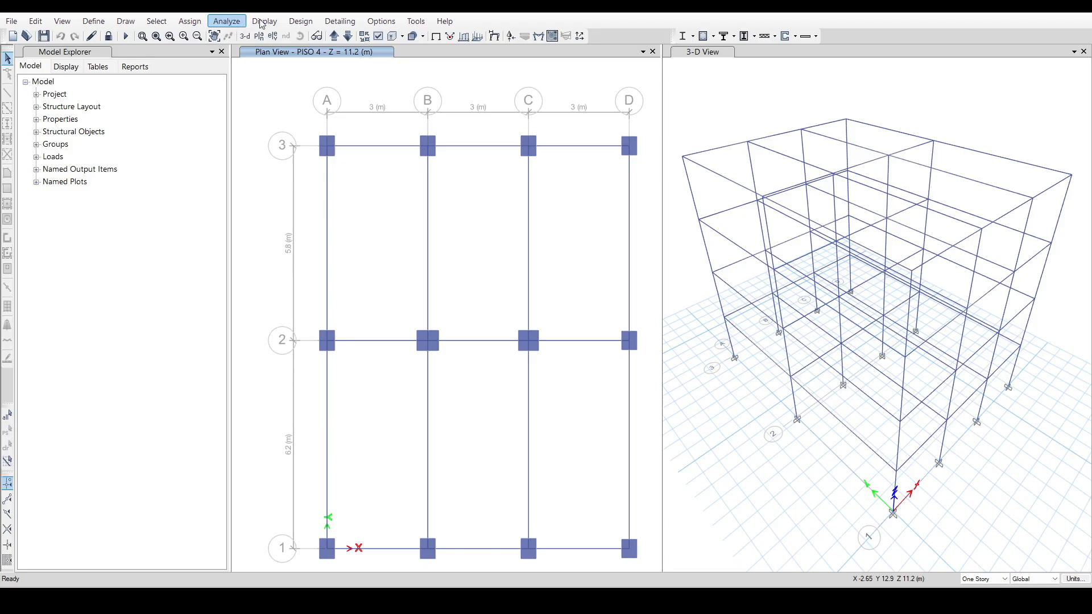
Switch to ETABS and display the Diaphragm Center Of Mass Displacements and Story Drifts result tables.
left_click(277, 22)
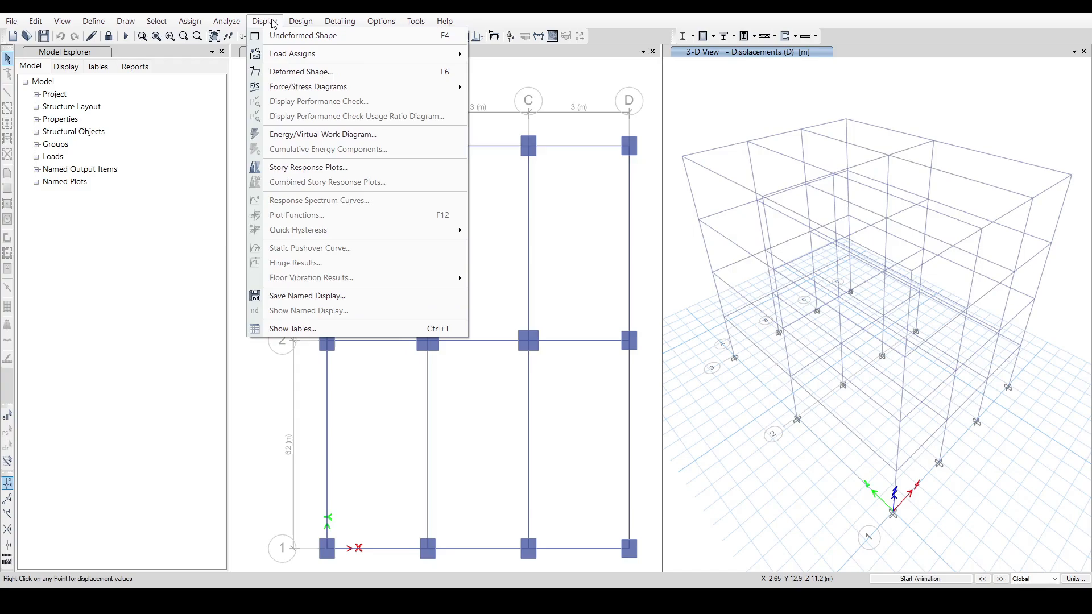
left_click(296, 330)
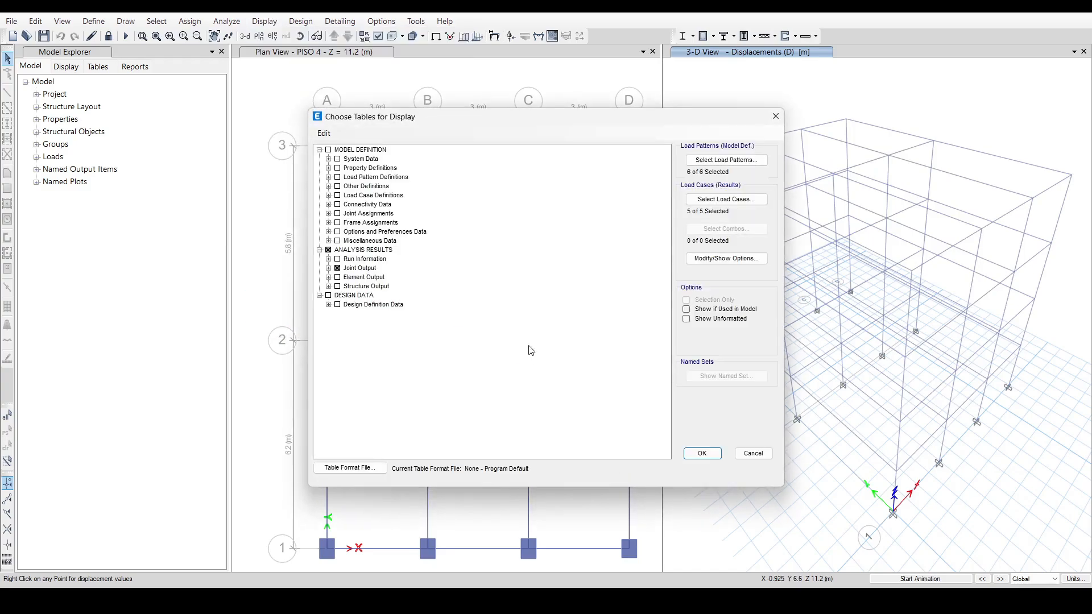
left_click(329, 269)
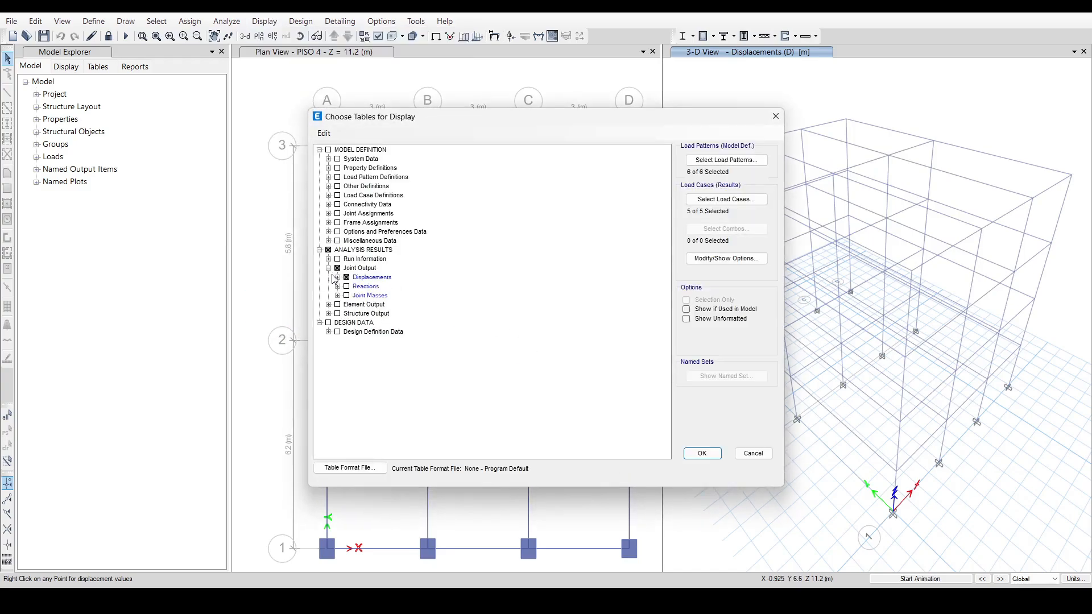
left_click(338, 277)
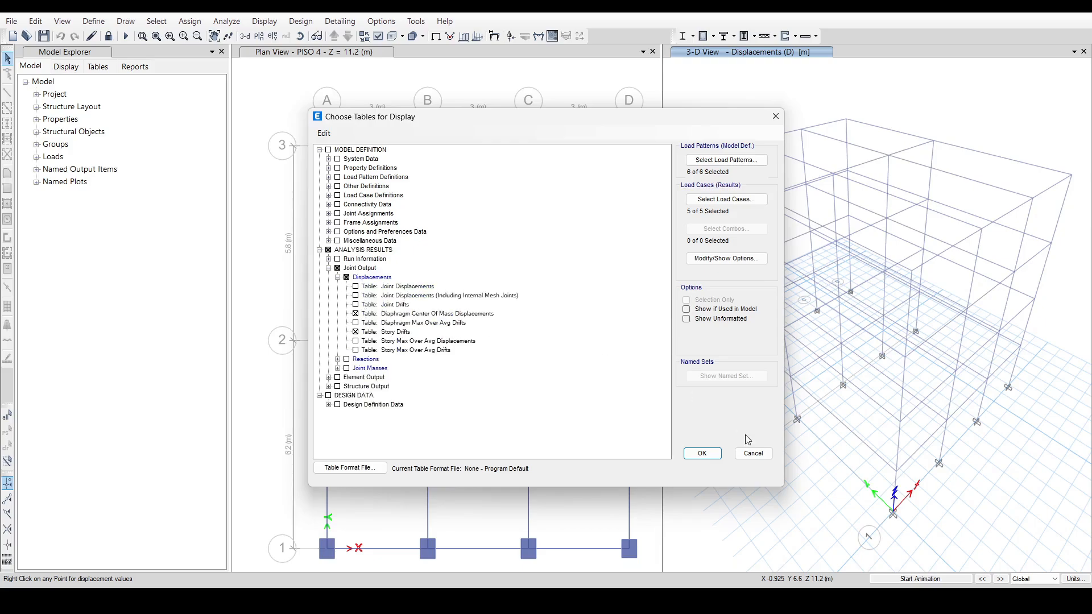
left_click(701, 453)
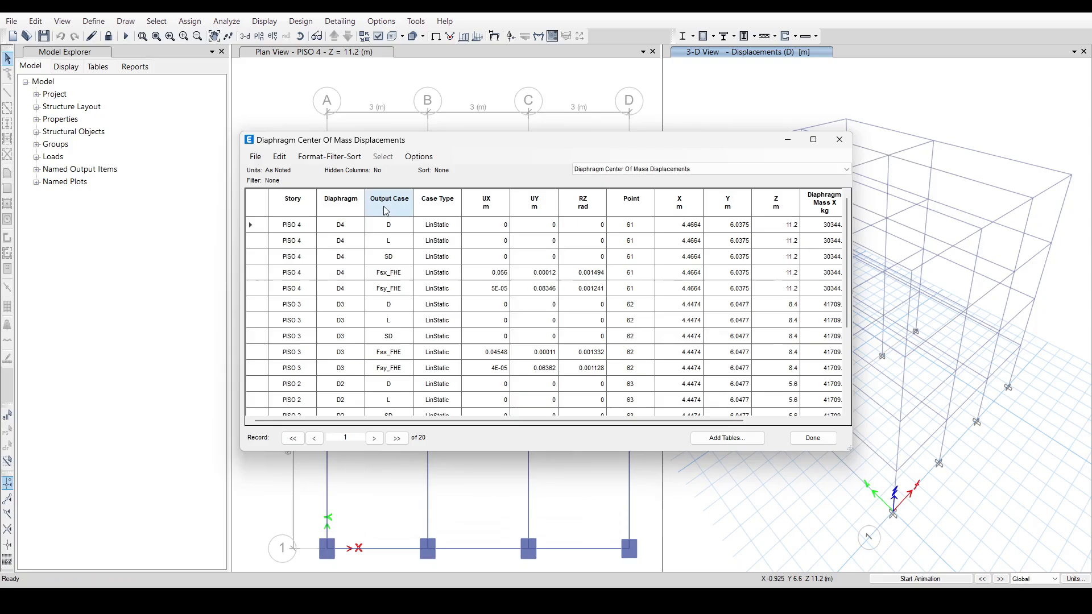
Show the Story Drifts table and filter its output case to Fsx_FHE.
left_click(387, 204)
right_click(387, 205)
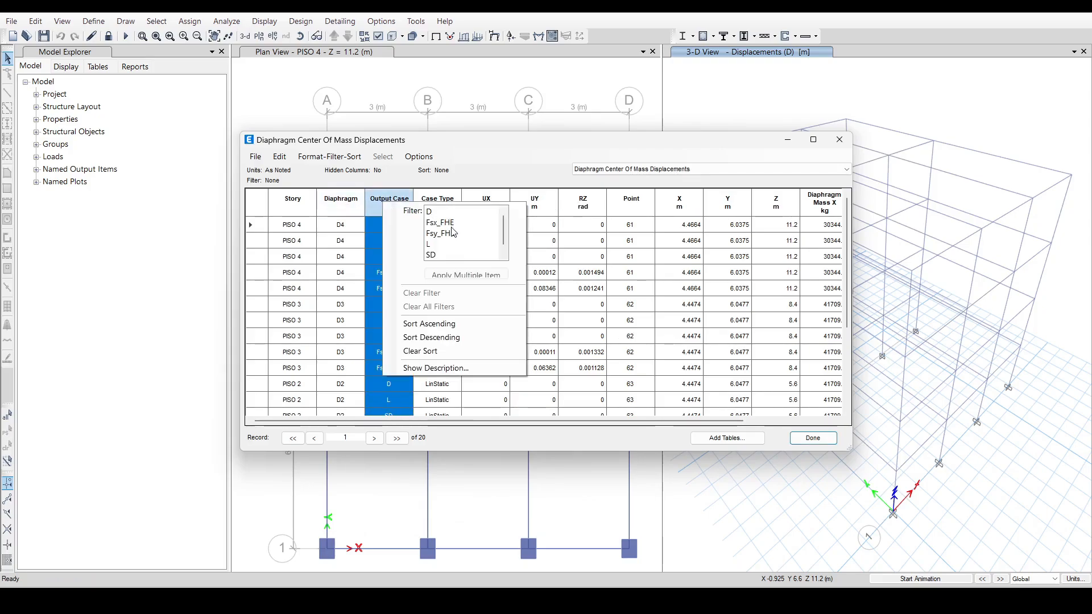
left_click(645, 172)
left_click(647, 172)
left_click(624, 189)
left_click(341, 196)
right_click(350, 198)
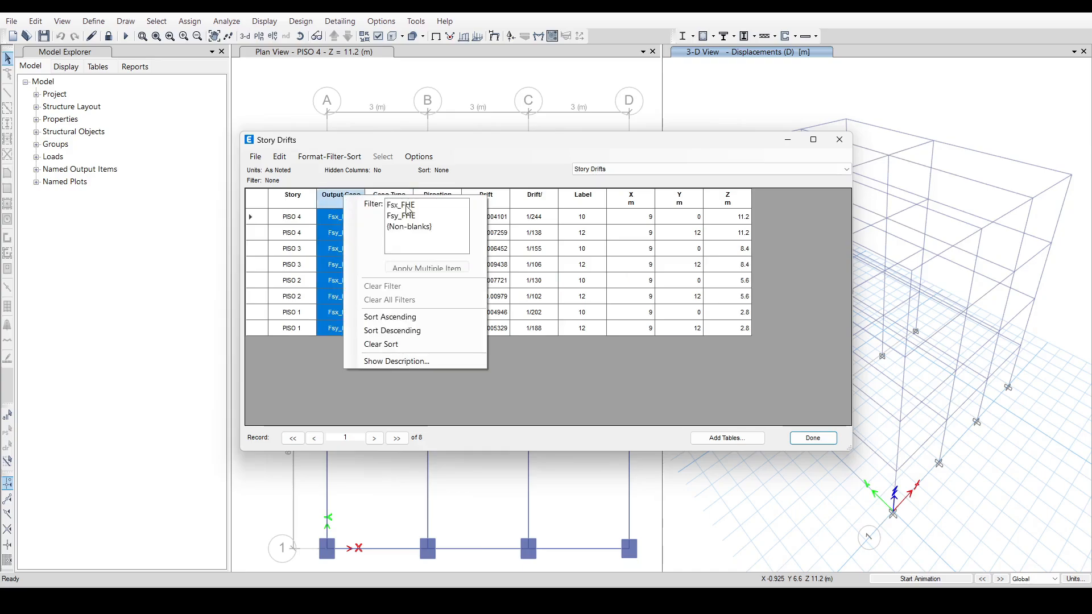
left_click(386, 205)
Copy the Fsx_FHE drifts into Excel's Story Drifts X table as values: 0.004101, 0.006452, 0.007721 and 0.004946 for PISO 4 to 1.
left_click_drag(502, 214, 497, 265)
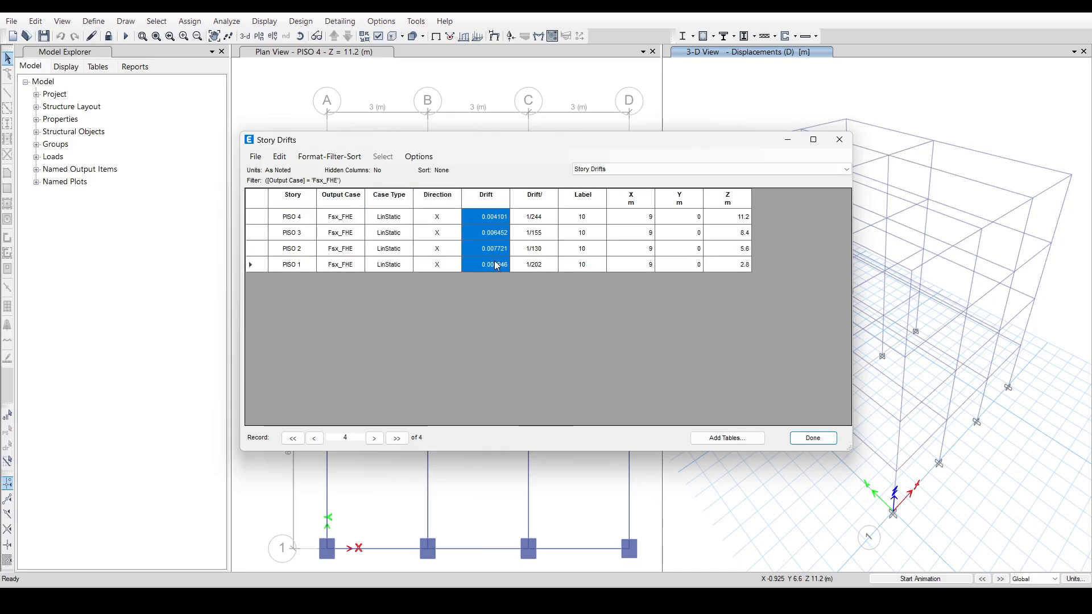
key("alt+Tab")
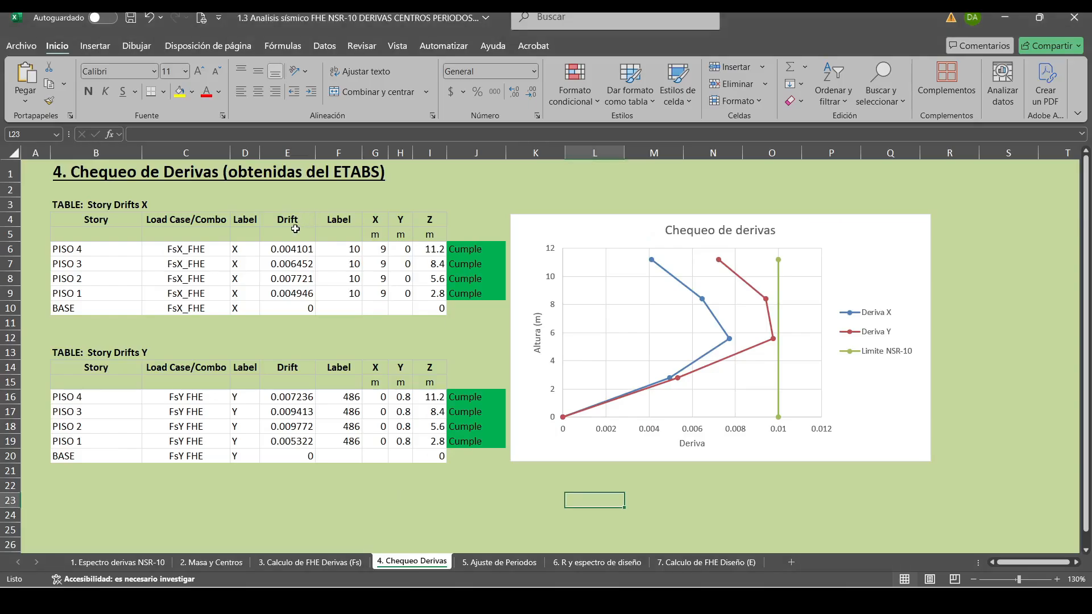
left_click(294, 249)
right_click(294, 250)
left_click(344, 257)
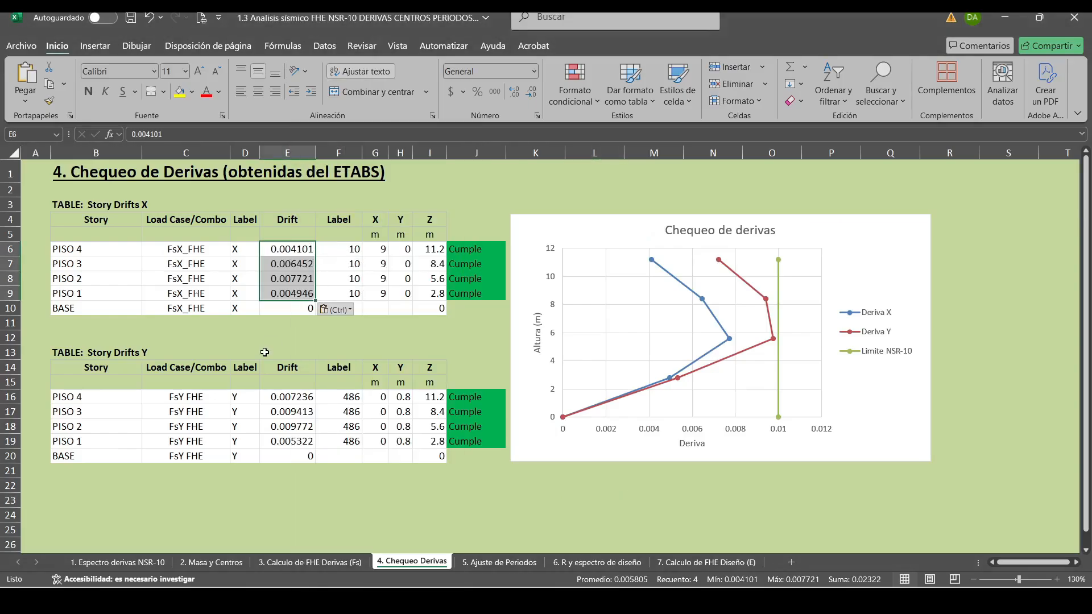
Filter ETABS story drifts to Fsy_FHE and paste them into Excel's Story Drifts Y table: 0.007259, 0.009438, 0.00979 and 0.005329 for PISO 4 to 1.
key("alt+Tab")
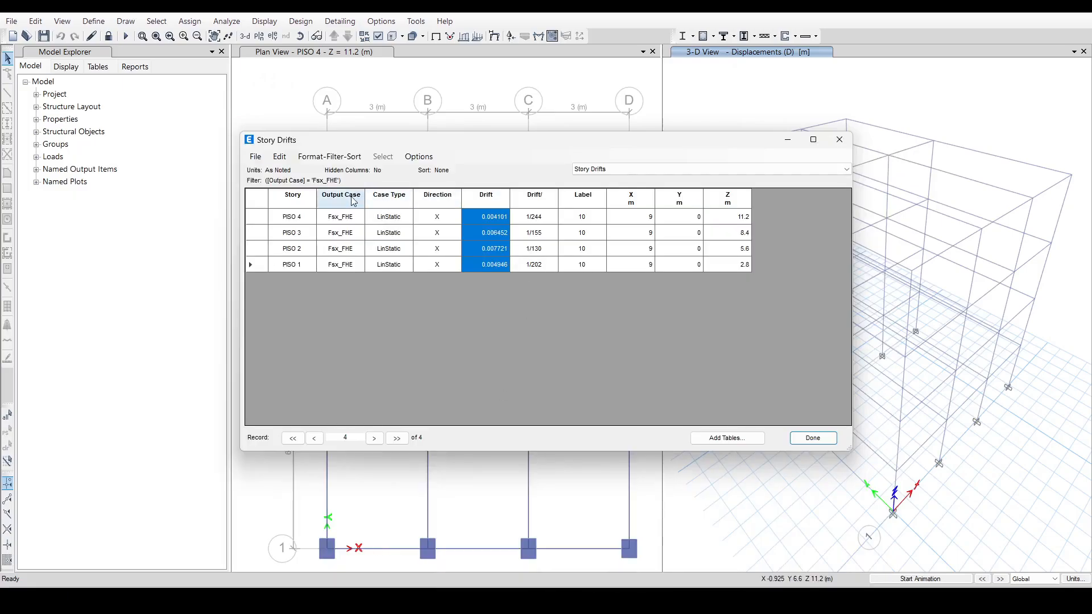
right_click(353, 200)
left_click(408, 218)
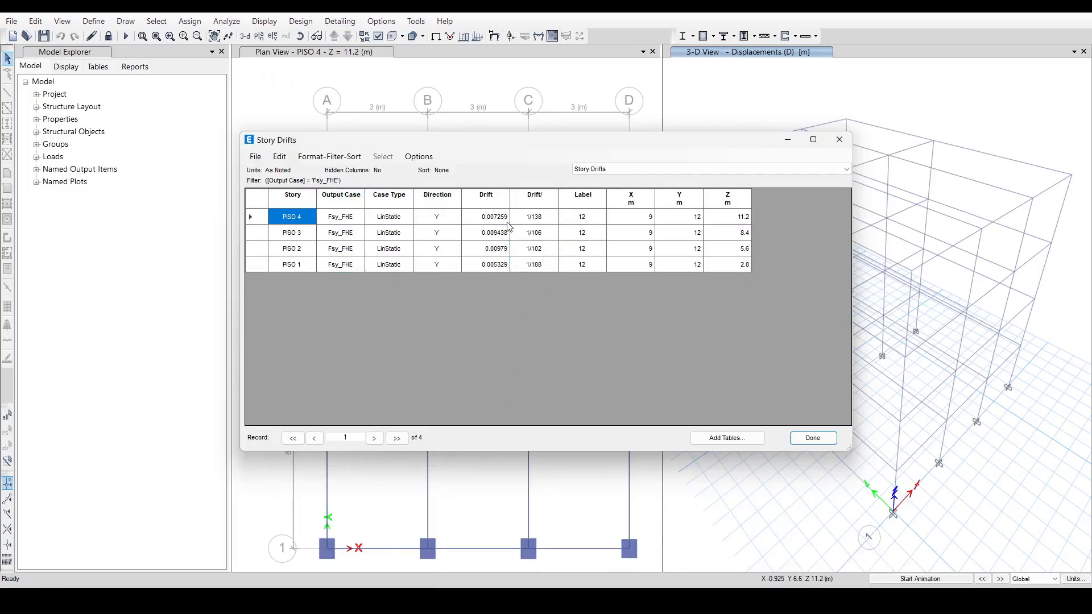
left_click_drag(505, 218, 505, 269)
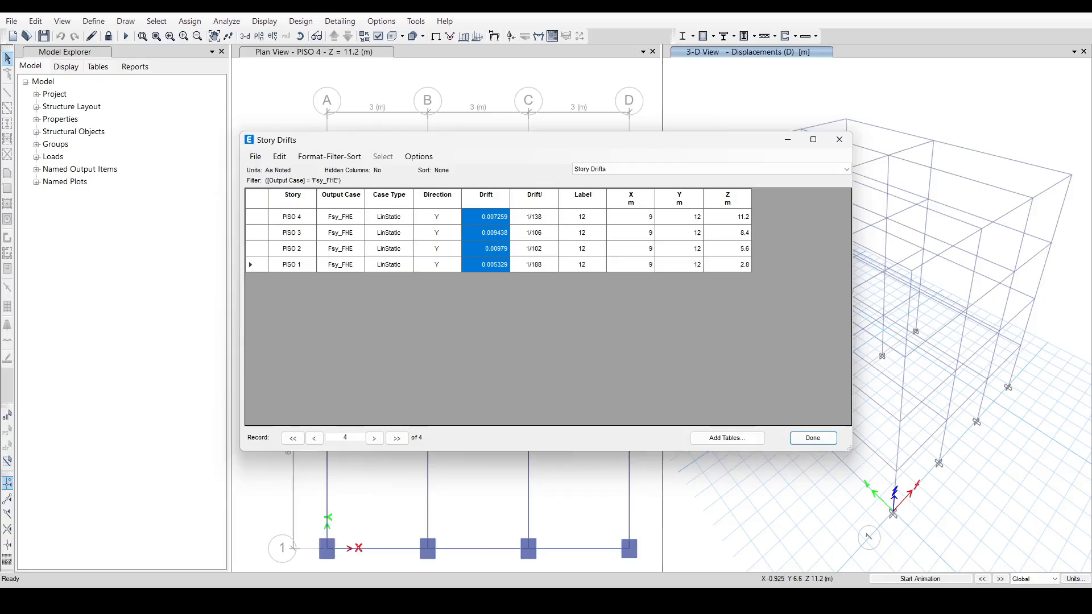
left_click(334, 599)
left_click(302, 399)
right_click(303, 399)
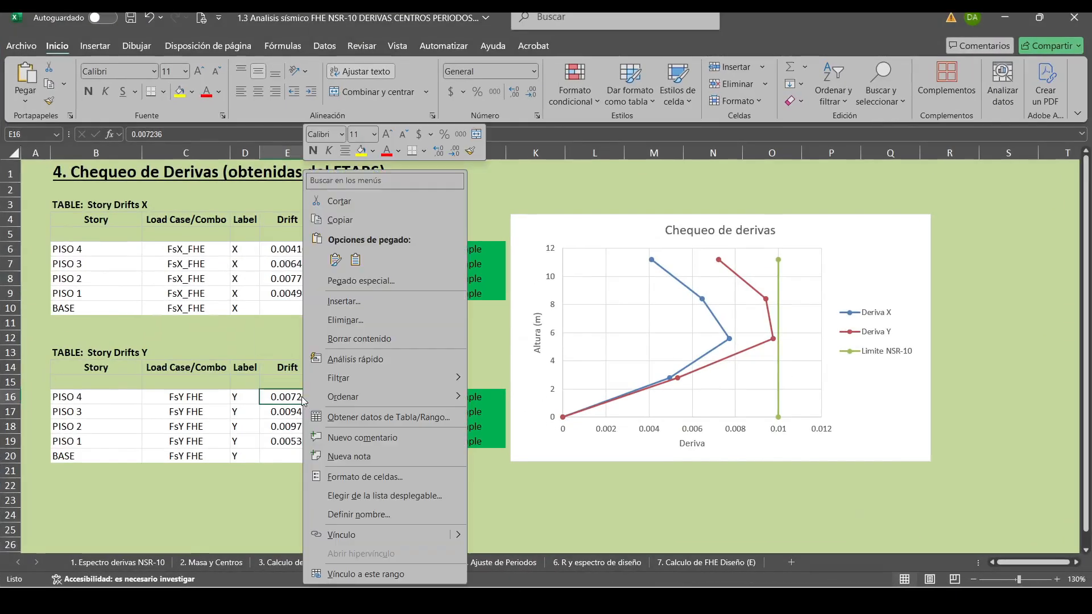
left_click(357, 260)
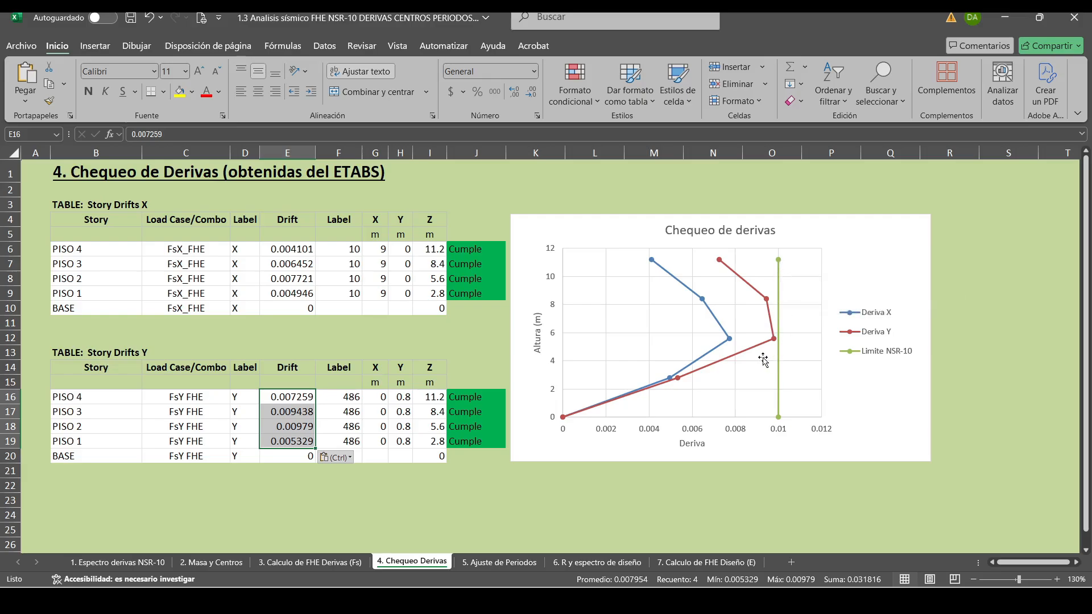
left_click(445, 504)
left_click(379, 503)
left_click(414, 502)
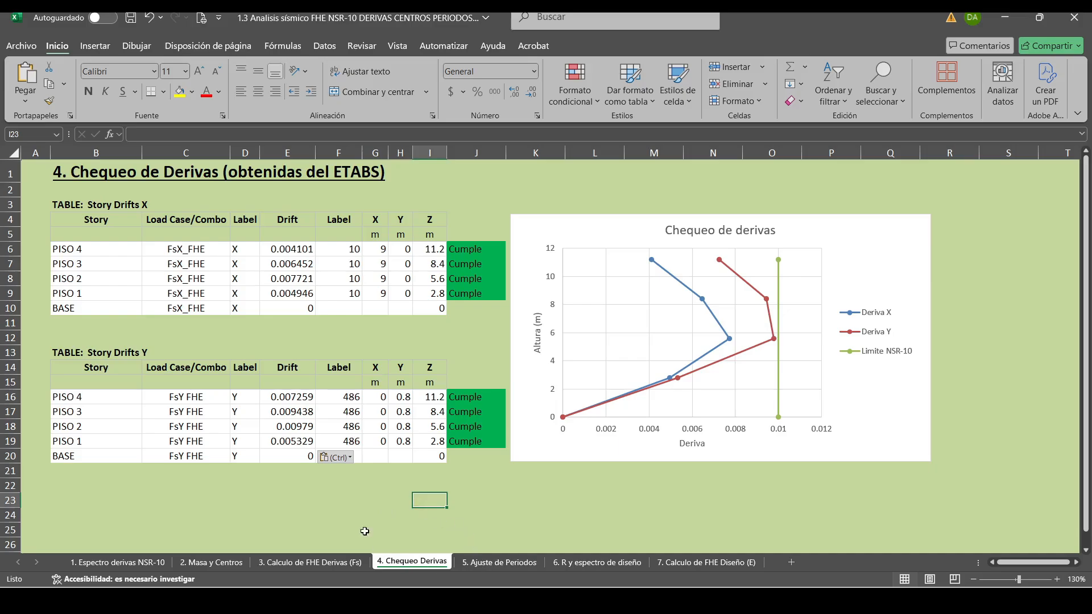
Bring up Excel's 5. Ajuste de Periodos sheet, and in ETABS show the Diaphragm Center Of Mass Displacements table.
left_click(501, 563)
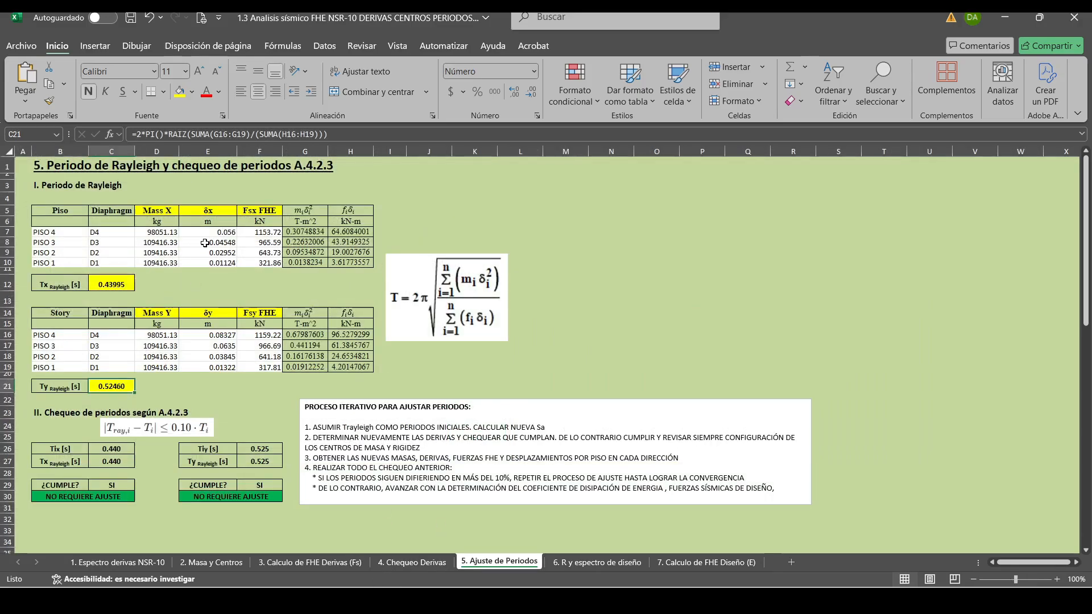
mouse_move(397, 598)
left_click(417, 552)
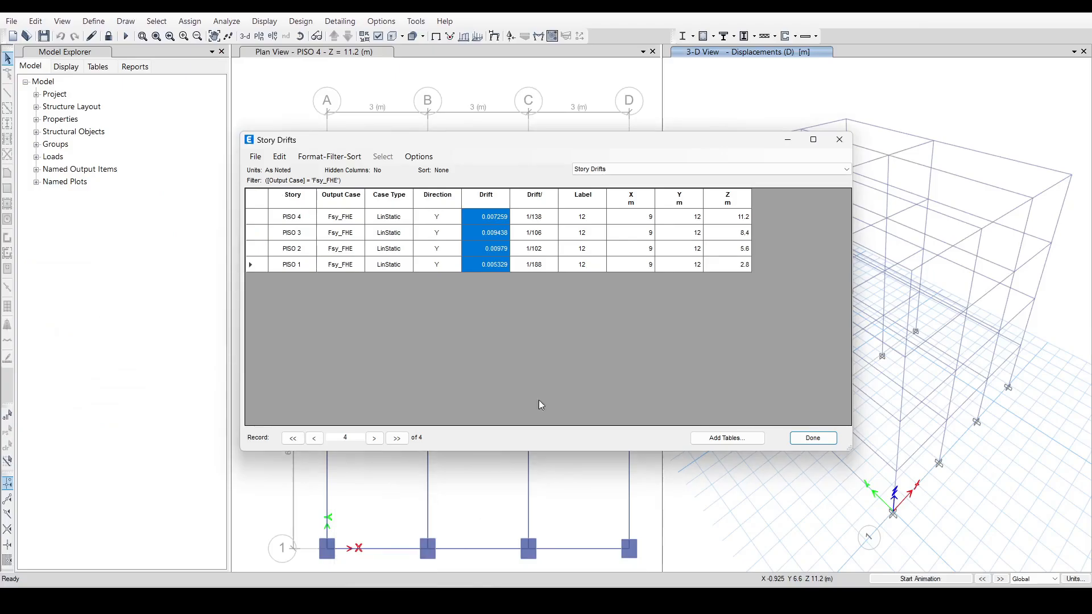
left_click(638, 169)
left_click(631, 178)
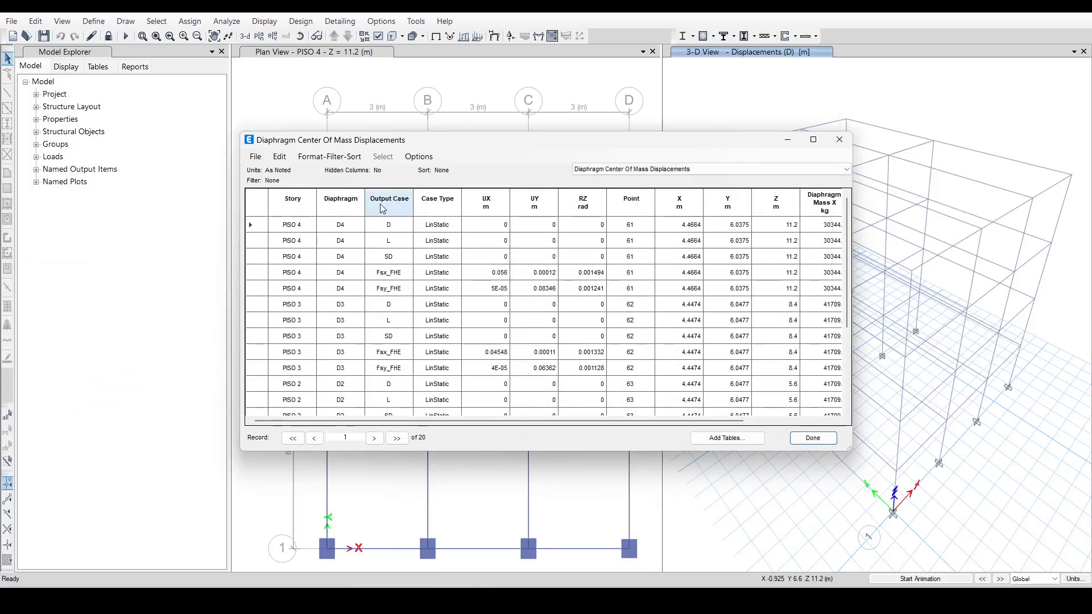
Filter the displacements to Fsx_FHE and paste UX into Excel's δx column: 0.056, 0.04548, 0.02952 and 0.01124 m for PISO 4 to 1.
left_click(382, 209)
right_click(390, 207)
left_click(444, 226)
left_click_drag(487, 225, 498, 273)
key("ctrl+c")
key("alt+Tab")
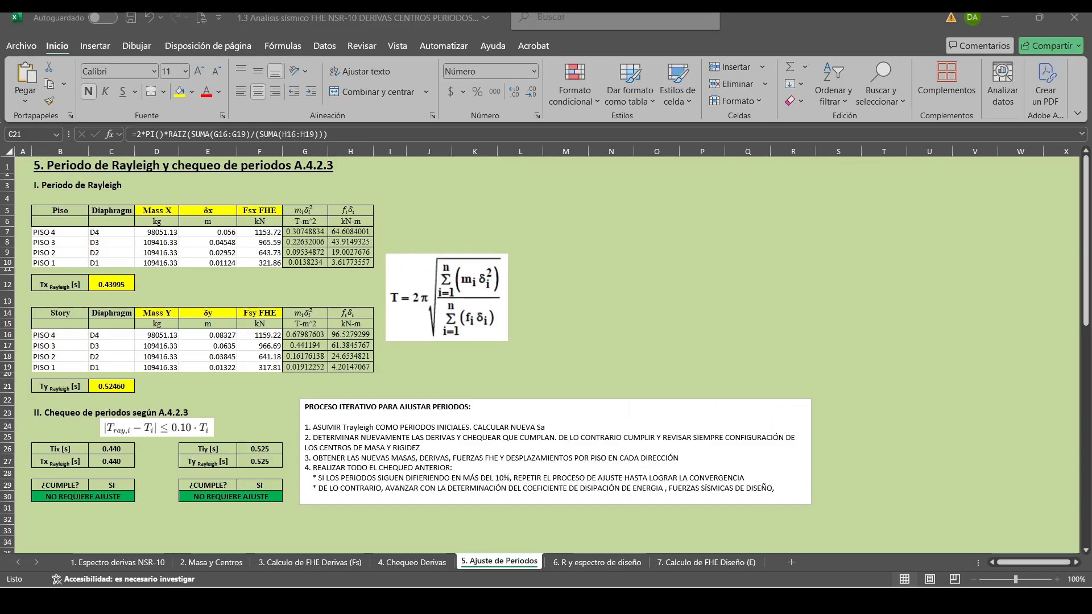
right_click(220, 232)
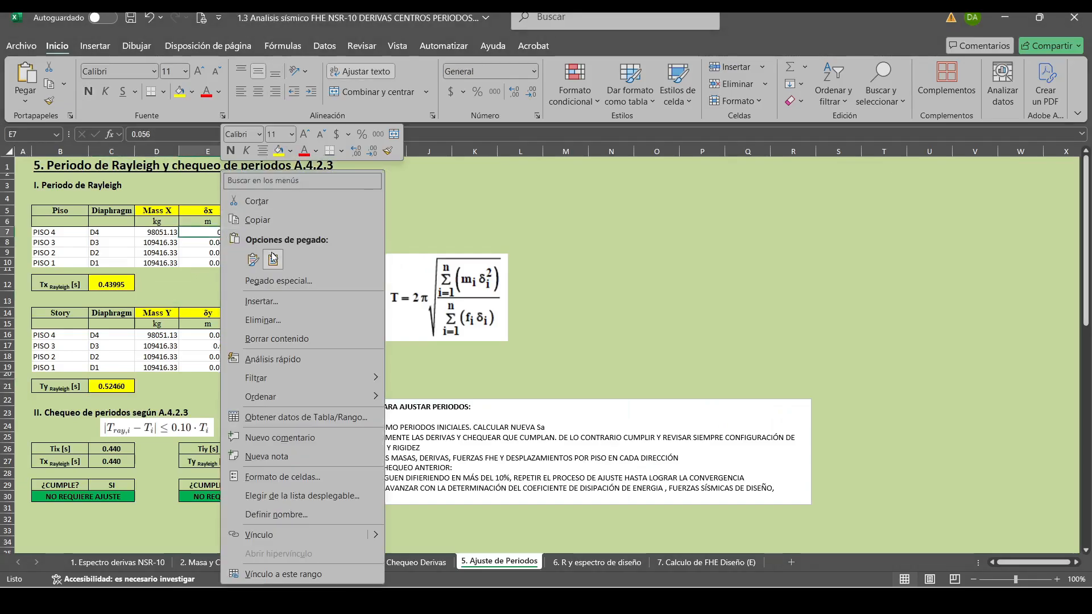
left_click(273, 257)
Filter the ETABS displacements to Fsy_FHE and paste UY into Excel's δy column: 0.08346, 0.06362, 0.03851 and 0.01323 m for PISO 4 to 1.
key("alt+Tab")
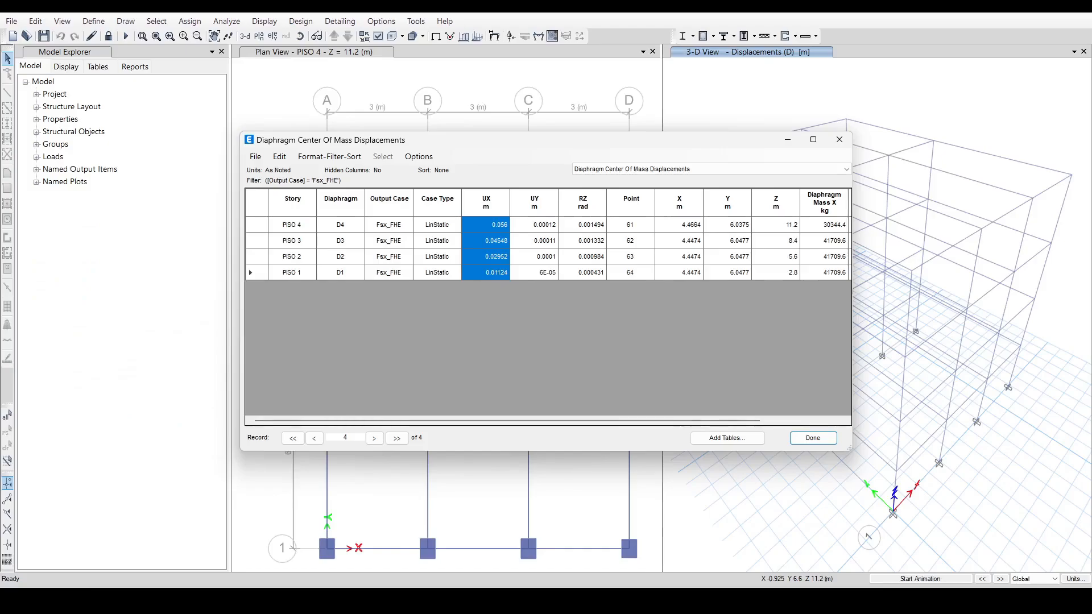
left_click(397, 208)
right_click(396, 208)
mouse_move(417, 210)
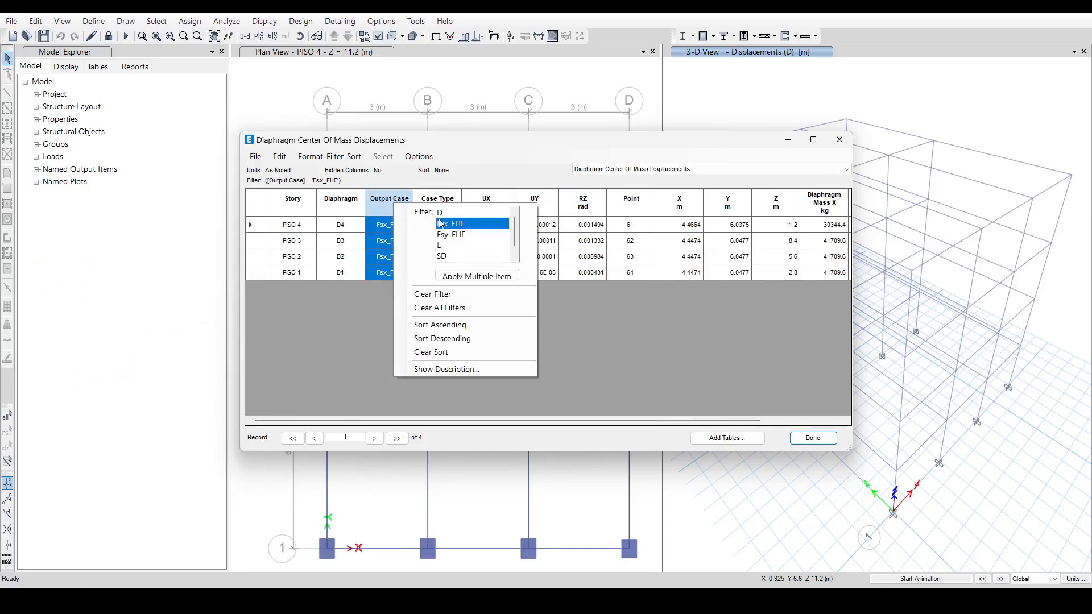
left_click(454, 232)
left_click(547, 227)
left_click(547, 275, "shift")
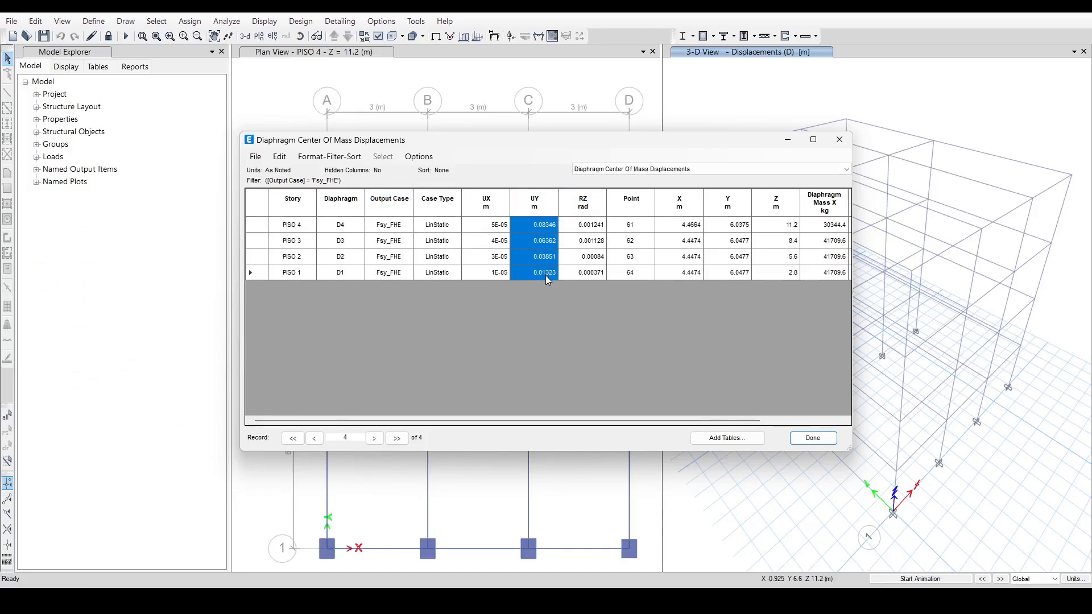
key("alt+Tab")
right_click(222, 341)
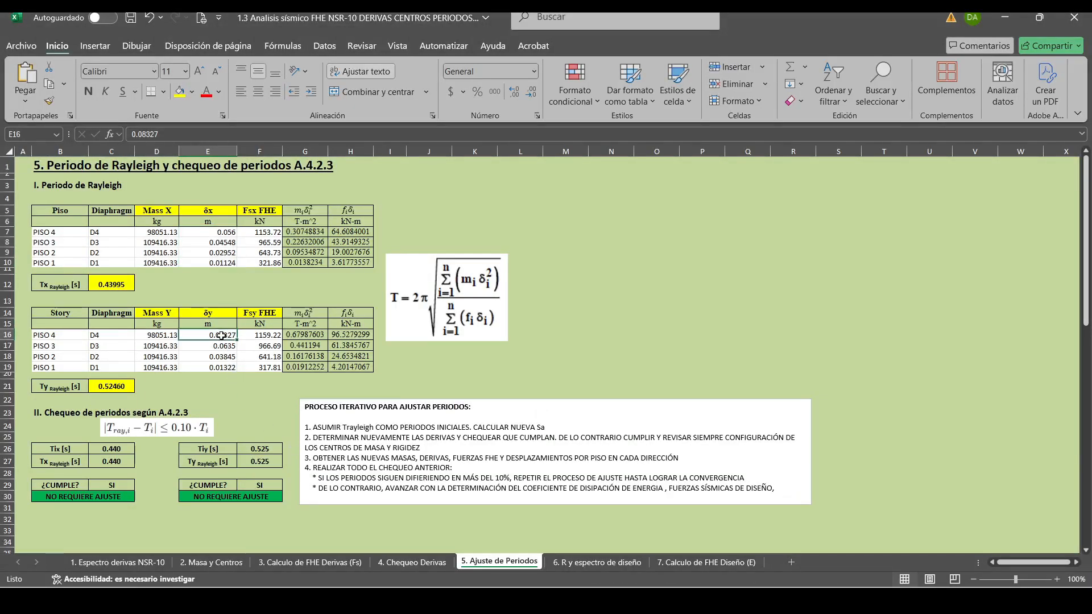
left_click(276, 258)
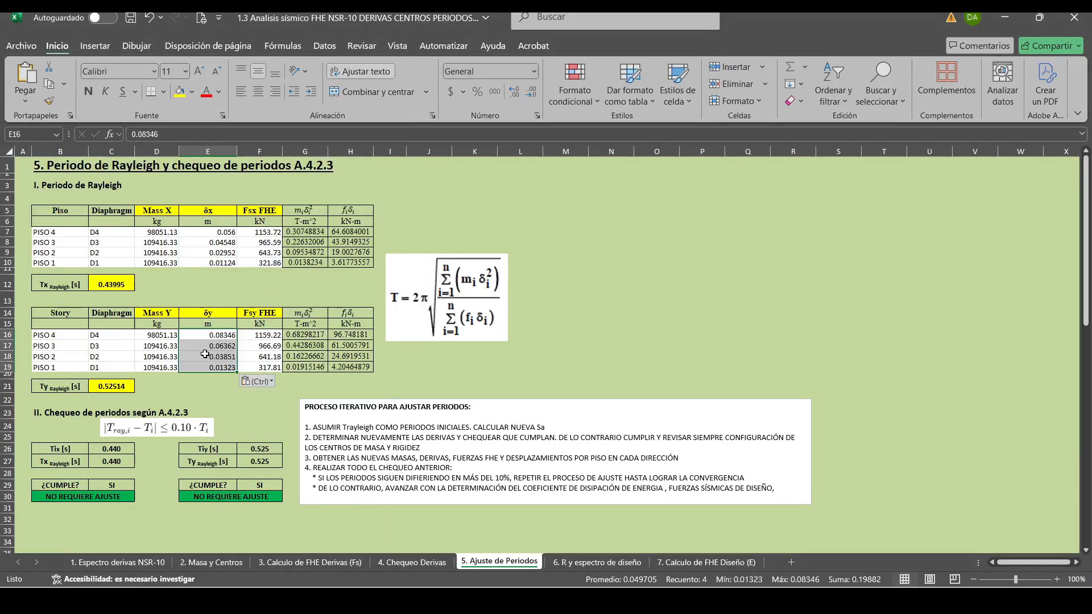
left_click(182, 391)
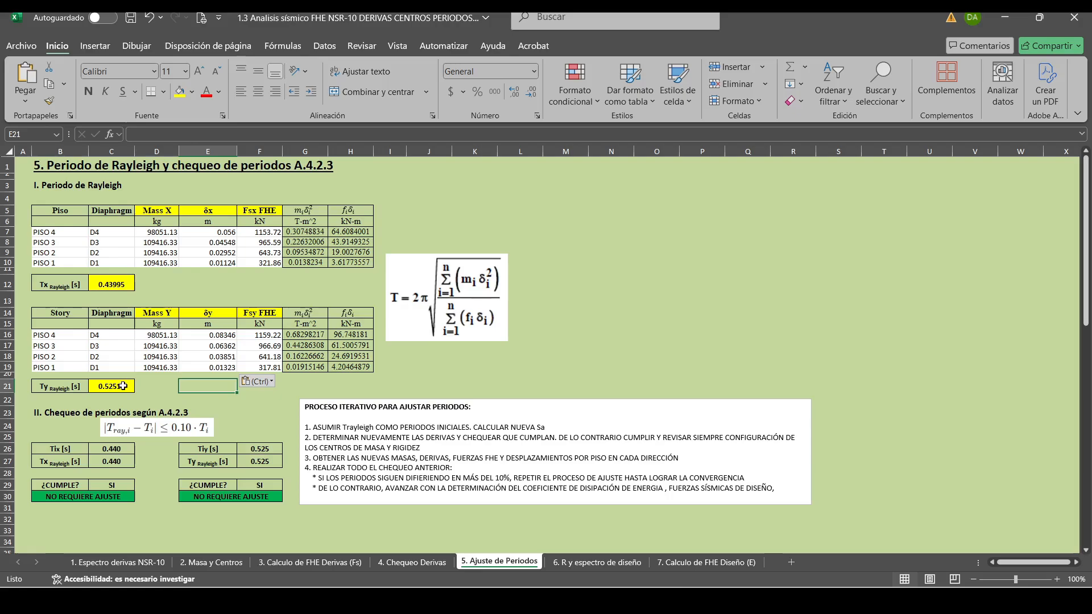
left_click(226, 531)
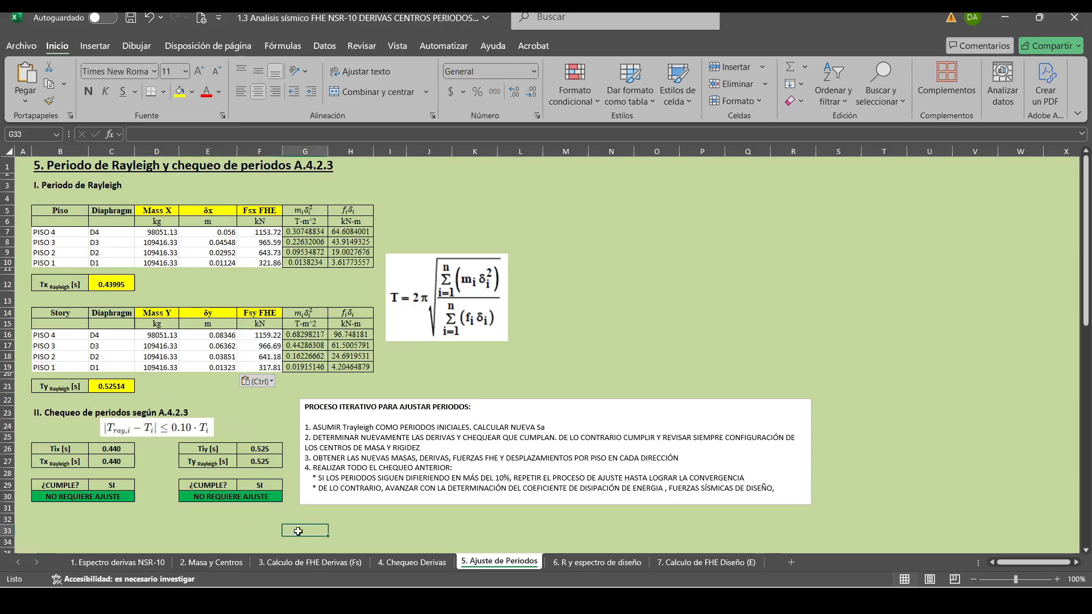
left_click(363, 530)
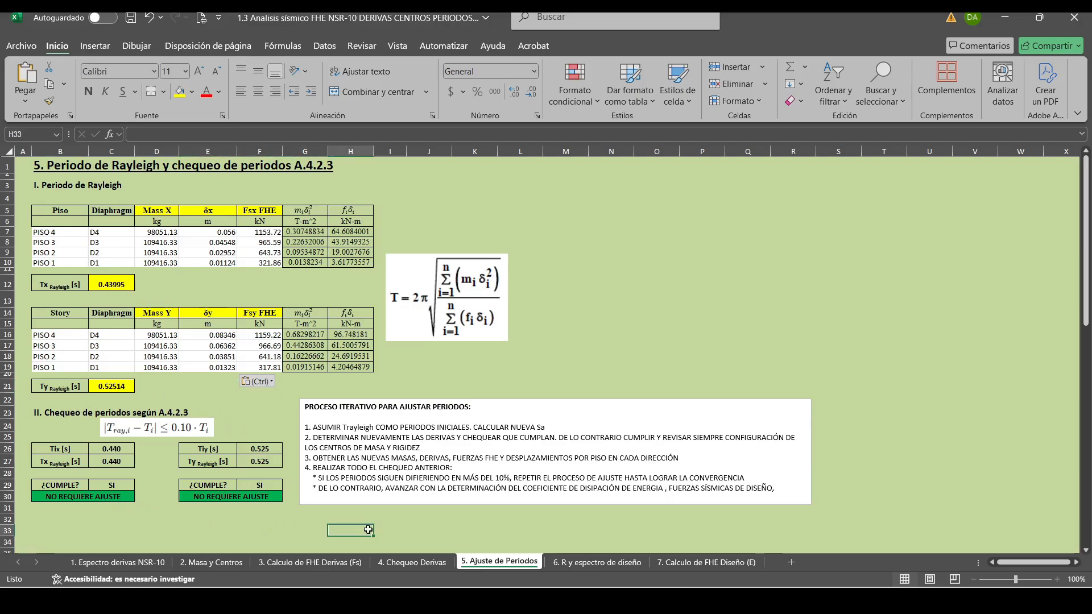